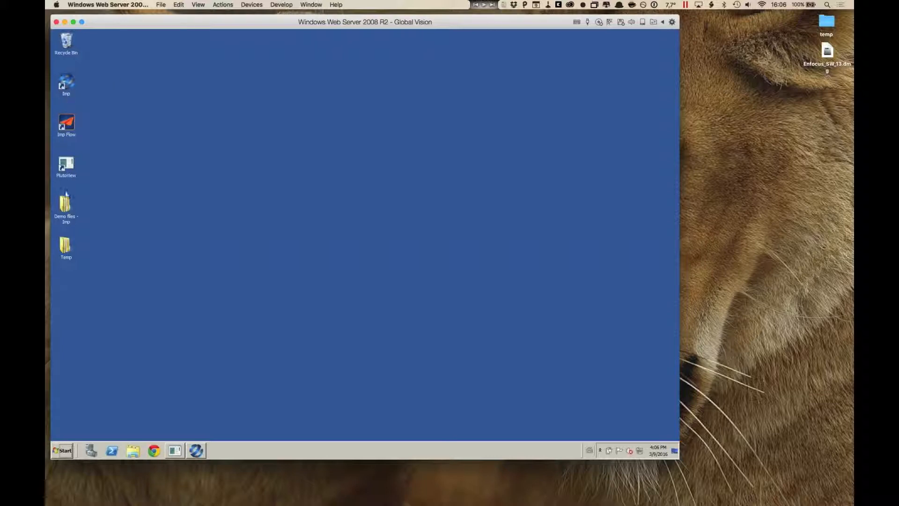
Step: Open the "Demo files - Imp" folder and go into its "08 - DXF job" subfolder
{"action": "double_click", "coordinate": [65, 205]}
{"action": "left_click_drag", "start_coordinate": [414, 146], "coordinate": [449, 40]}
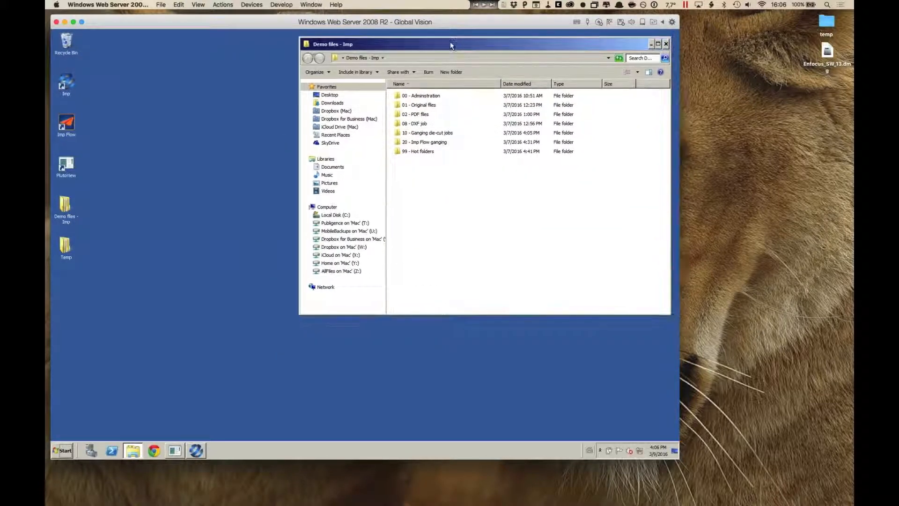
{"action": "left_click", "coordinate": [402, 125]}
{"action": "double_click", "coordinate": [399, 124]}
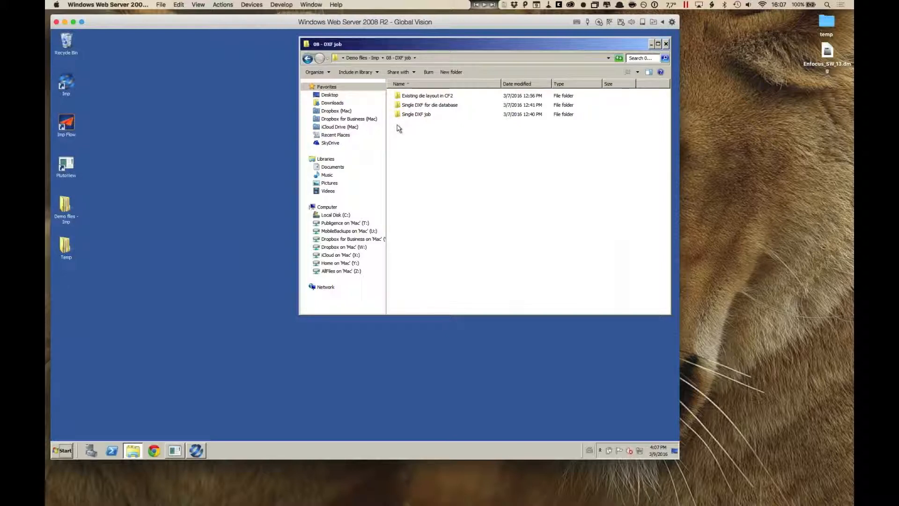
Step: Arrange the Imp window beside the file browser and open the "Single DXF job" folder
{"action": "left_click", "coordinate": [191, 450]}
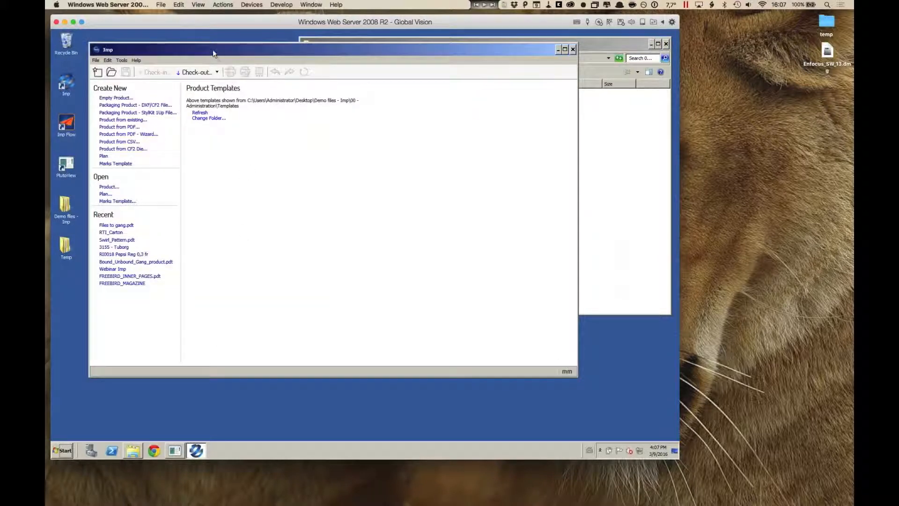
{"action": "left_click_drag", "start_coordinate": [213, 49], "coordinate": [181, 45]}
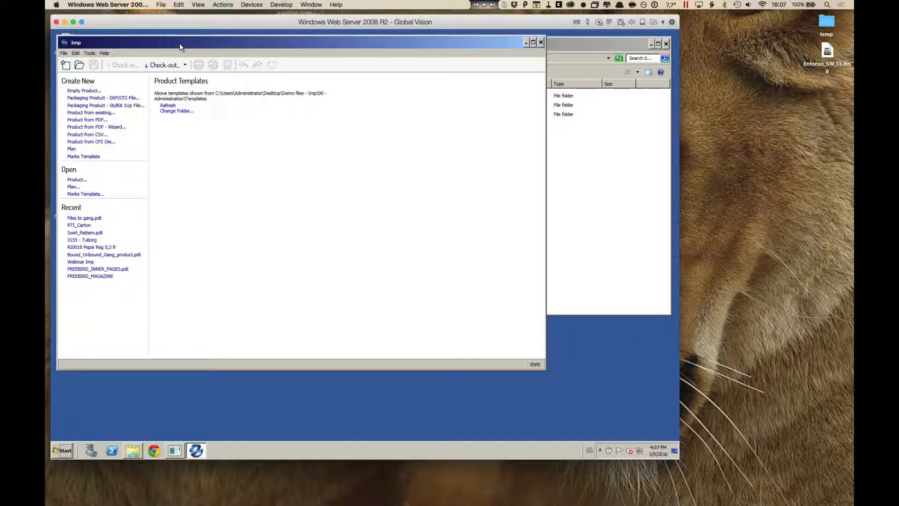
{"action": "left_click", "coordinate": [594, 52]}
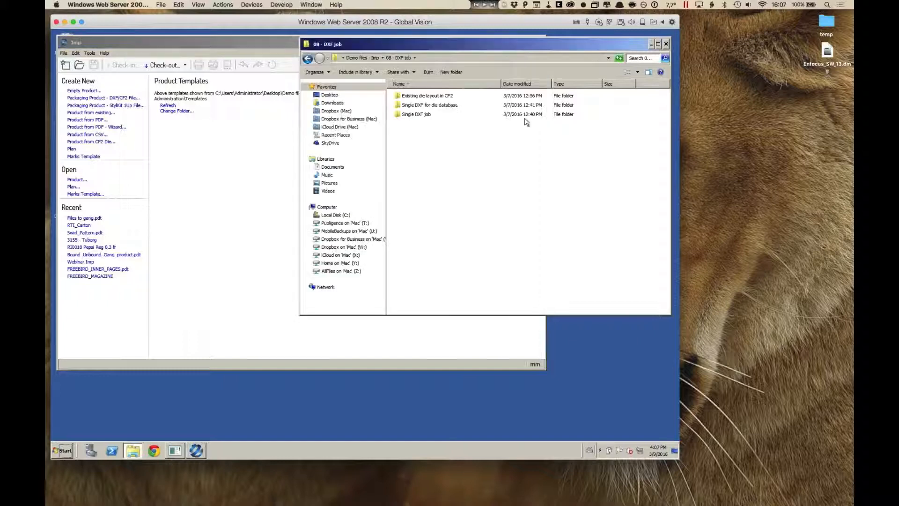
{"action": "double_click", "coordinate": [422, 115]}
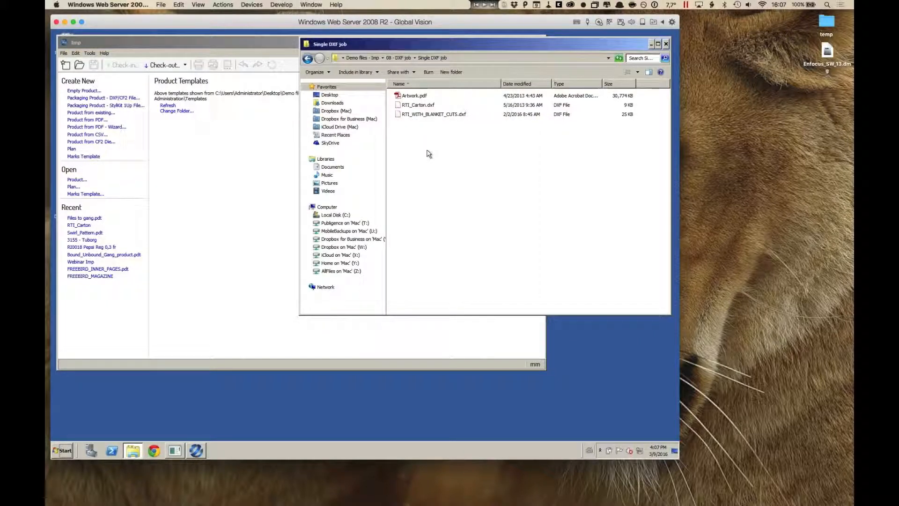
Step: Import RTI_Carton.dxf into Imp, mapping cuts to CUTLINES, creases to CREASELINES and perforations to GLUEPERFORATIONS, with mm as the import unit
{"action": "left_click", "coordinate": [399, 106]}
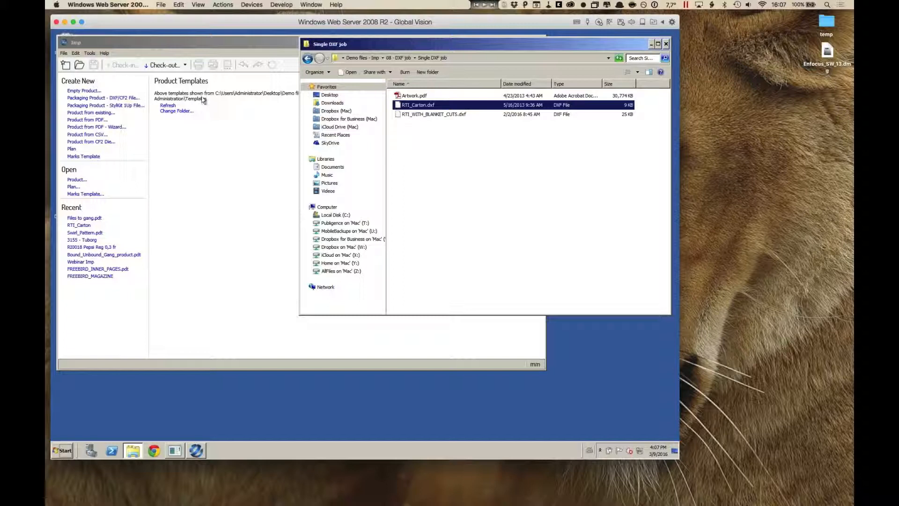
{"action": "left_click", "coordinate": [148, 68]}
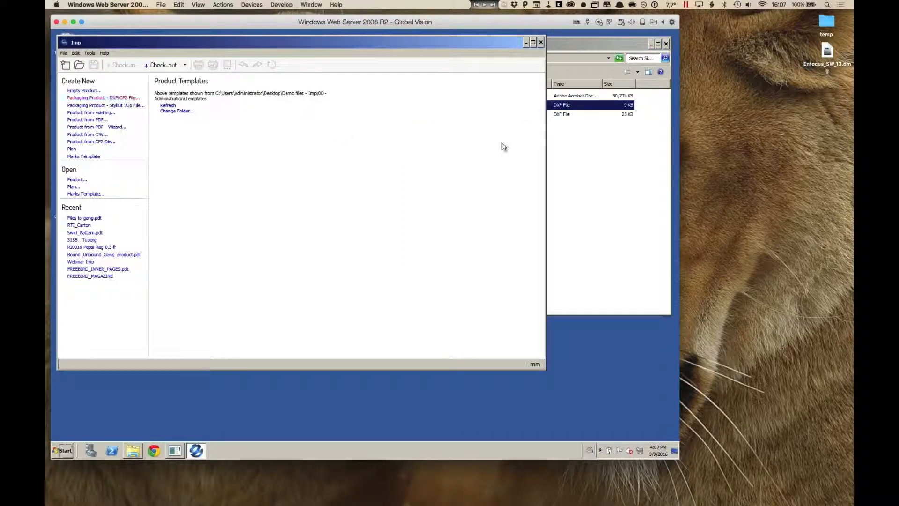
{"action": "left_click", "coordinate": [562, 150]}
{"action": "left_click_drag", "start_coordinate": [412, 105], "coordinate": [274, 175]}
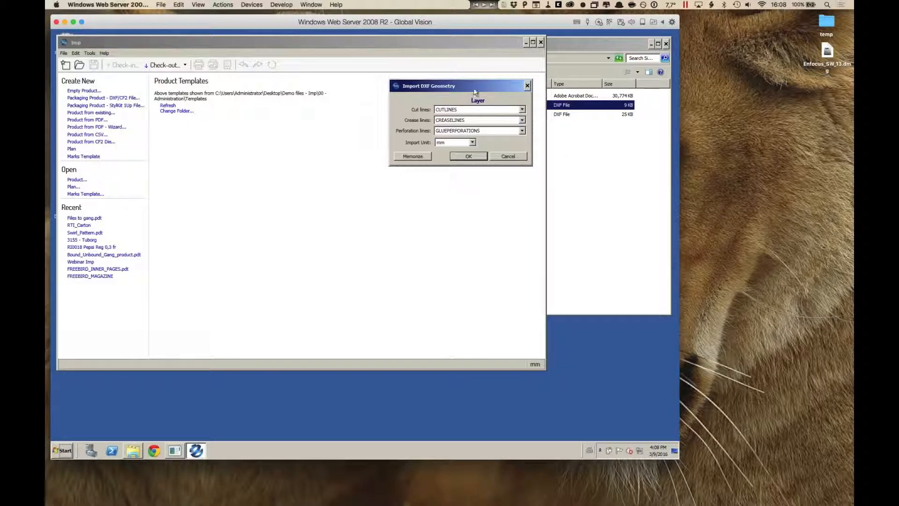
{"action": "left_click", "coordinate": [473, 158]}
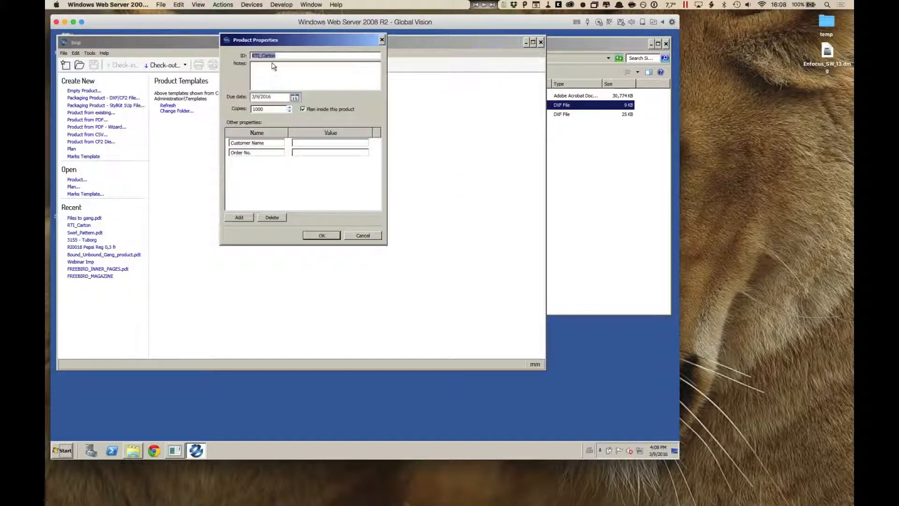
Step: Set the new product's copies to 75000 and accept the product properties
{"action": "left_click", "coordinate": [272, 81]}
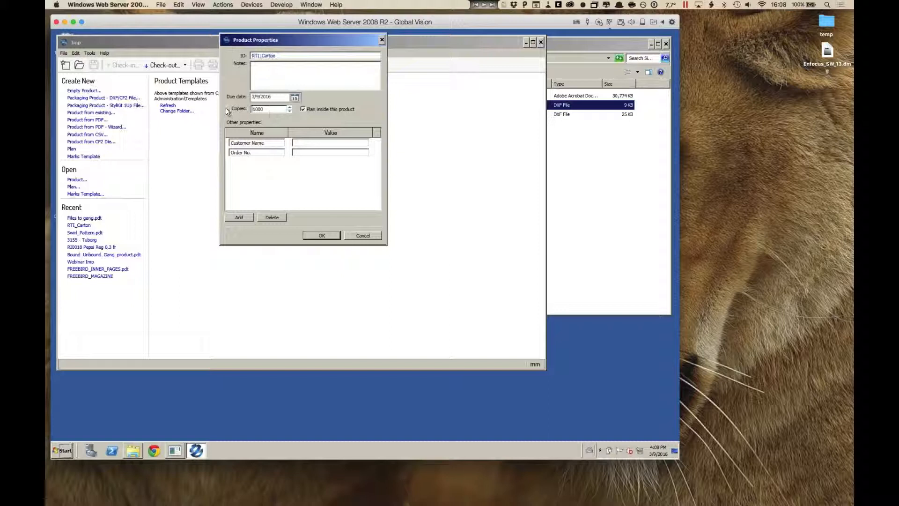
{"action": "double_click", "coordinate": [267, 109]}
{"action": "type", "text": "750"}
{"action": "key", "text": "ctrl+alt"}
{"action": "left_click", "coordinate": [322, 235]}
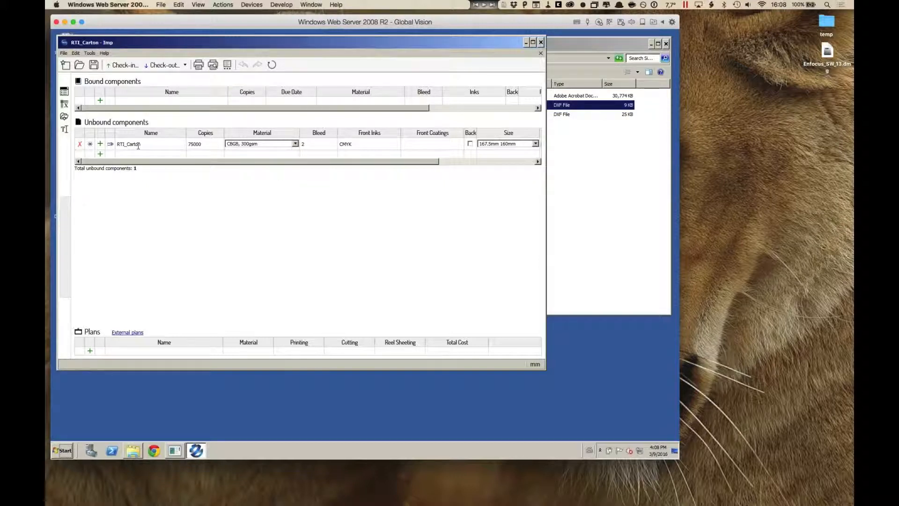
Step: Open the layout of the RTI_Carton unbound component
{"action": "left_click", "coordinate": [592, 158]}
{"action": "left_click", "coordinate": [195, 182]}
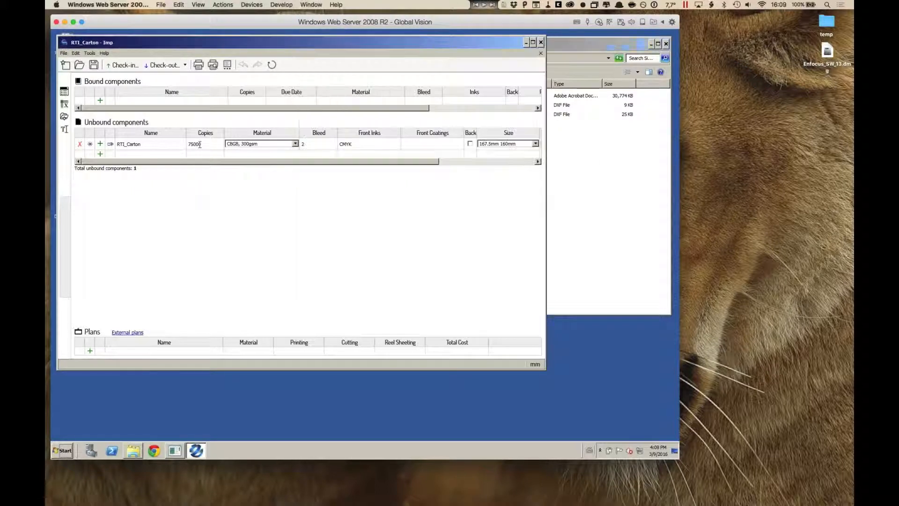
{"action": "double_click", "coordinate": [203, 143]}
{"action": "left_click", "coordinate": [111, 145]}
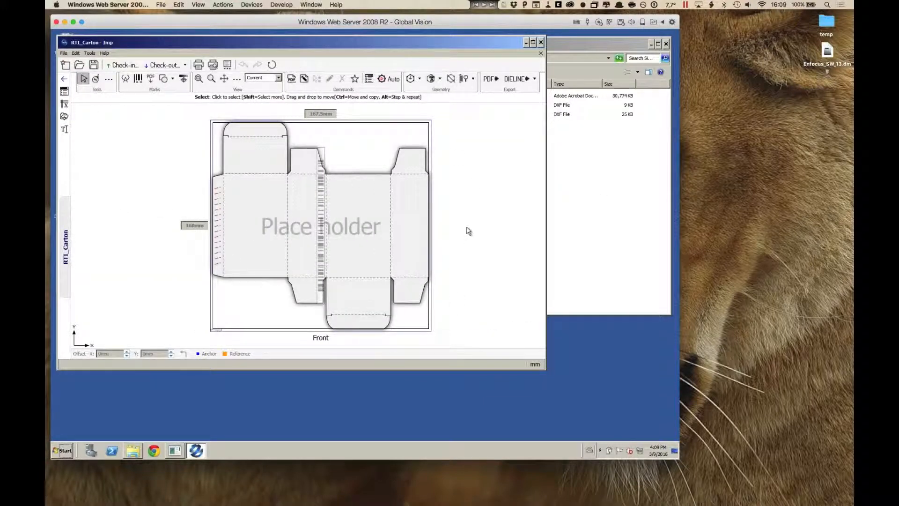
Step: Open the carton's component properties, review its basic details and material choices, and set the grain direction to Horizontal
{"action": "left_click", "coordinate": [369, 79]}
{"action": "left_click_drag", "start_coordinate": [339, 71], "coordinate": [336, 56]}
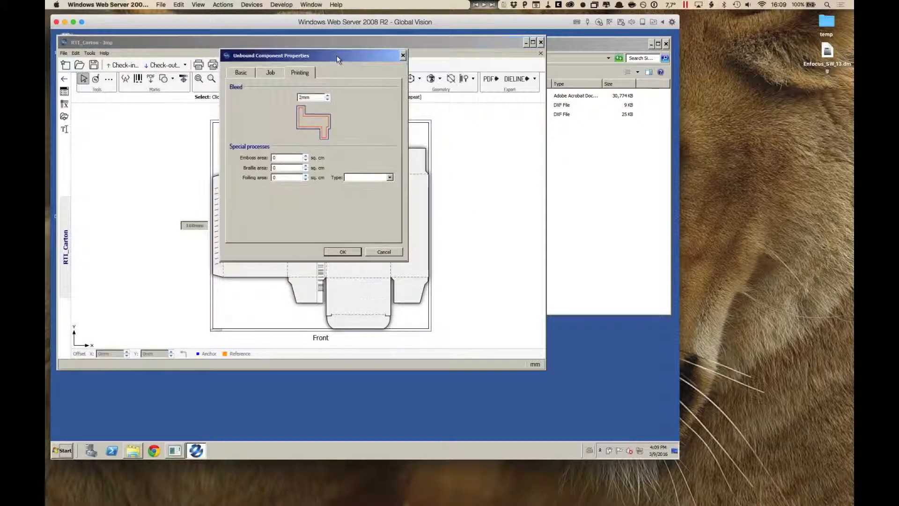
{"action": "left_click", "coordinate": [241, 71]}
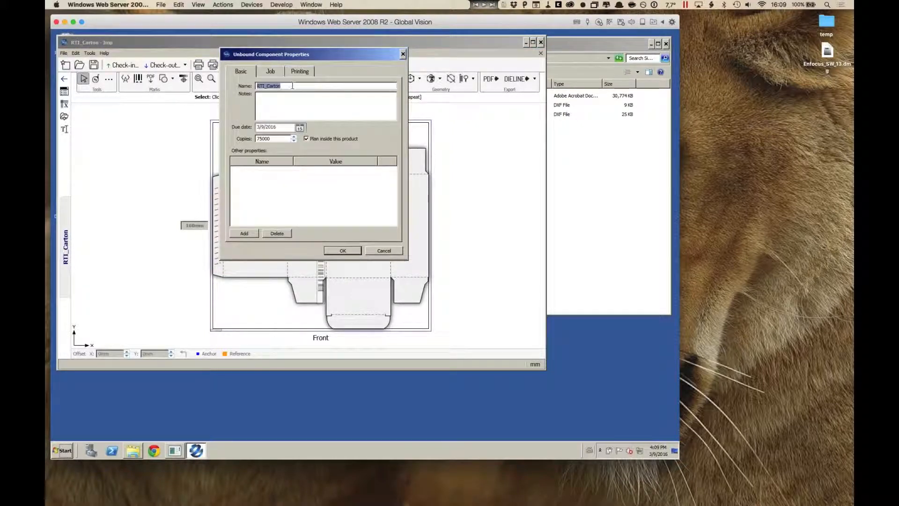
{"action": "left_click", "coordinate": [272, 73]}
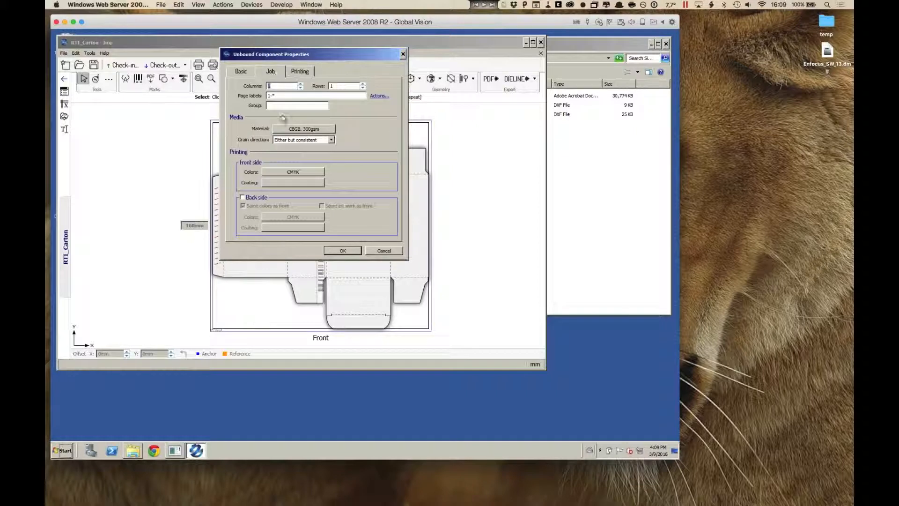
{"action": "left_click", "coordinate": [329, 131]}
{"action": "scroll", "coordinate": [373, 174], "scroll_direction": "up", "scroll_amount": 2}
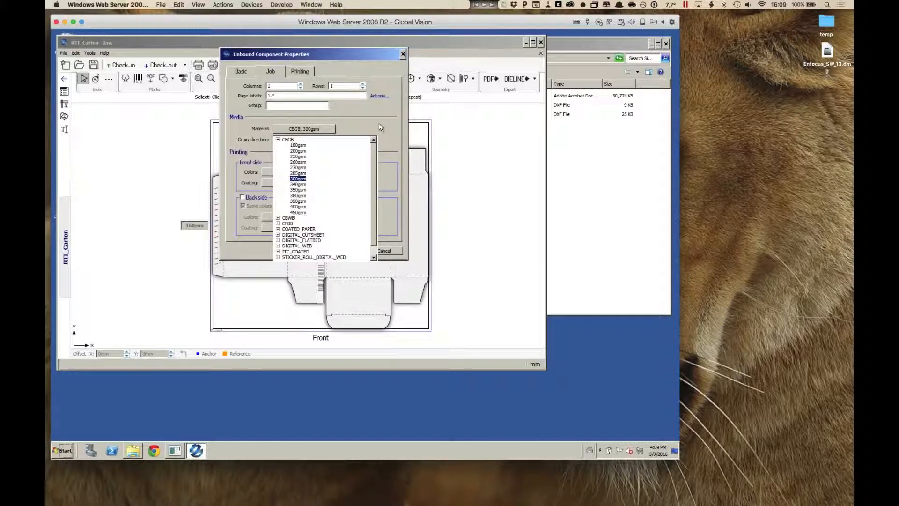
{"action": "left_click", "coordinate": [379, 123]}
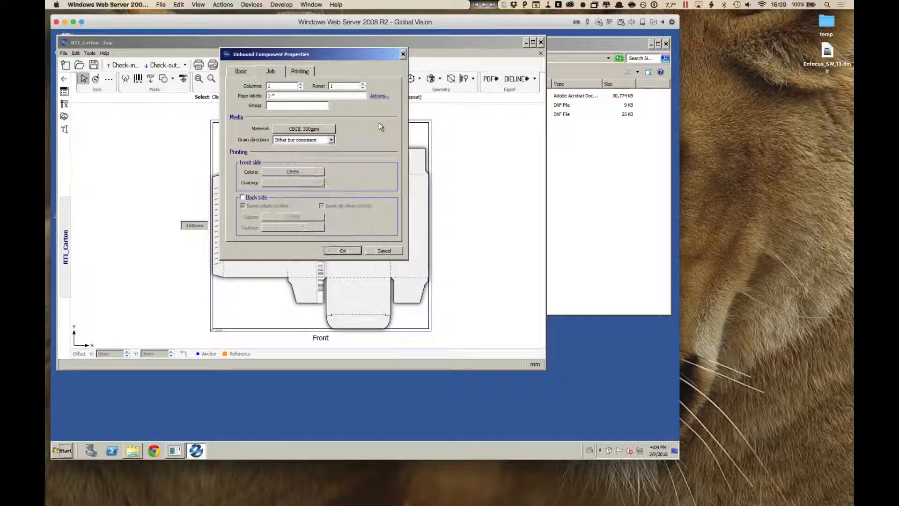
{"action": "left_click", "coordinate": [331, 140]}
{"action": "left_click", "coordinate": [325, 153]}
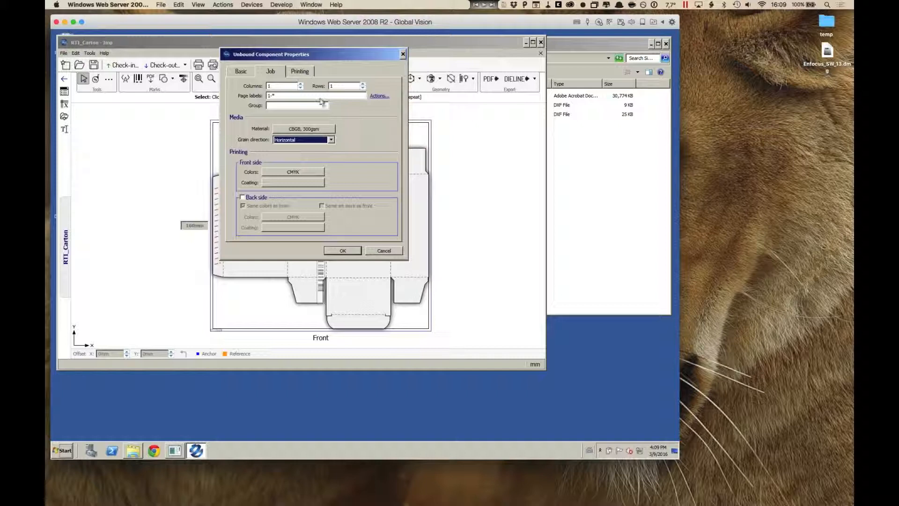
Step: Increase the carton's bleed by one increment and apply the component properties
{"action": "left_click", "coordinate": [305, 74]}
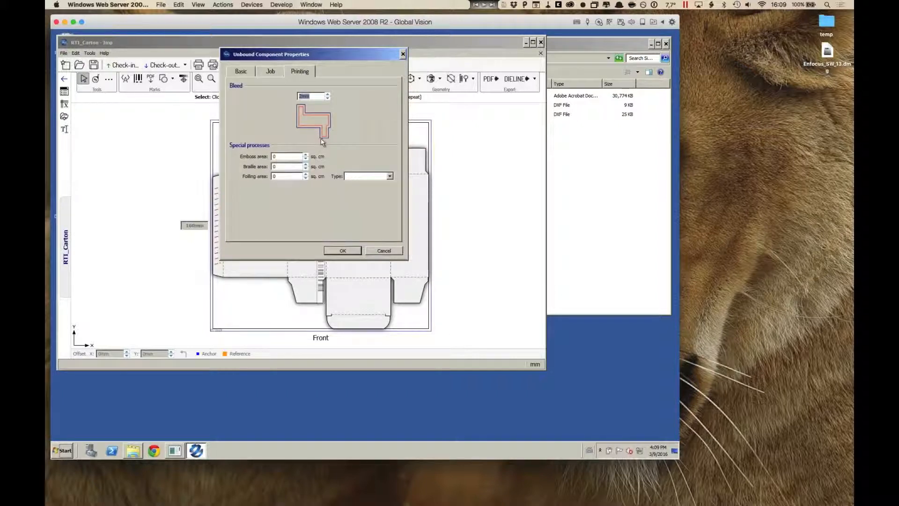
{"action": "left_click", "coordinate": [328, 95]}
{"action": "left_click", "coordinate": [347, 251]}
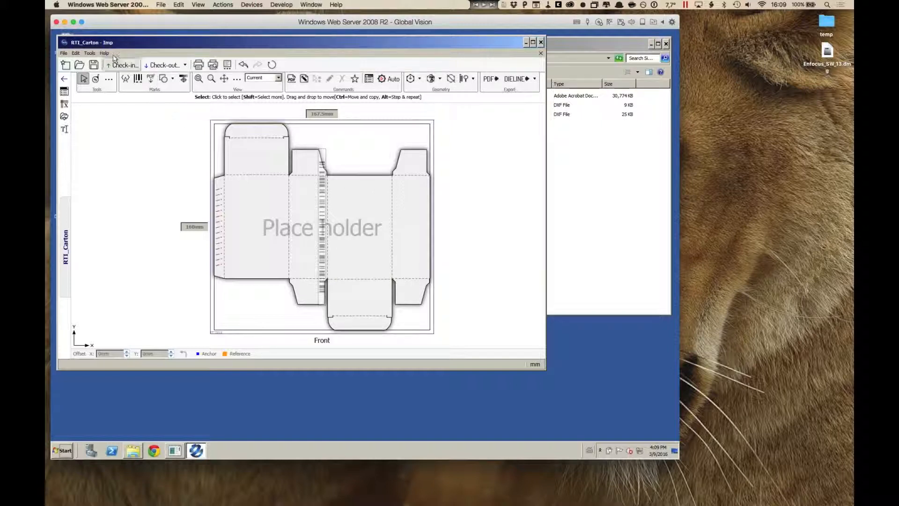
Step: Examine the configured offset and digital presses in the Configuration Editor, including the basic and costing settings of 001_Offset_20X28
{"action": "left_click", "coordinate": [90, 53]}
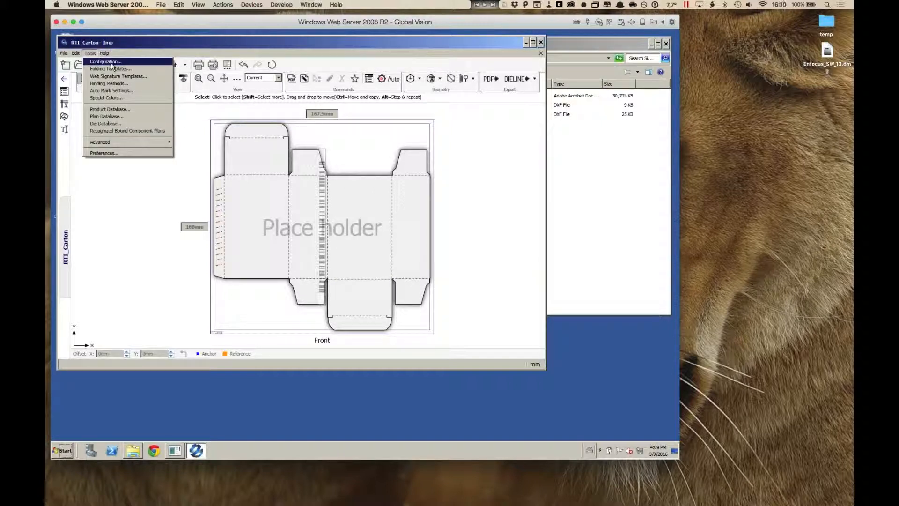
{"action": "left_click", "coordinate": [113, 62]}
{"action": "left_click_drag", "start_coordinate": [313, 135], "coordinate": [311, 57]}
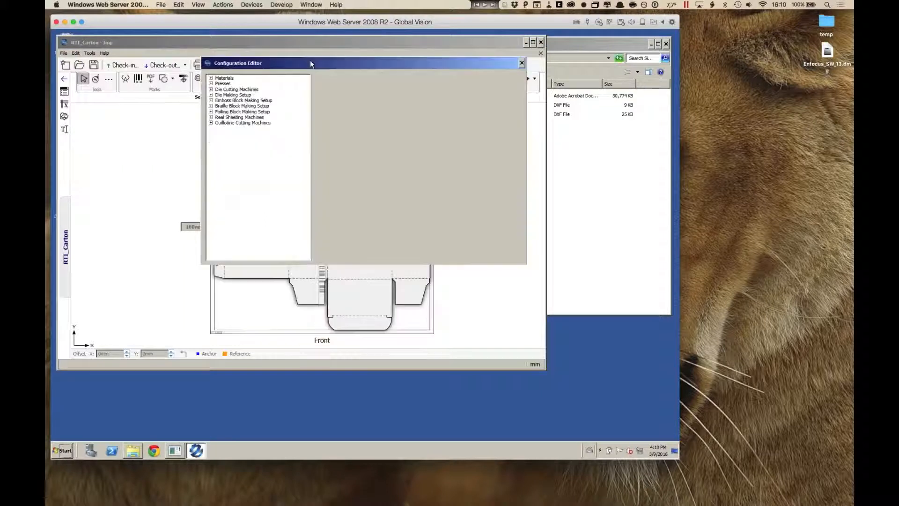
{"action": "left_click", "coordinate": [210, 78]}
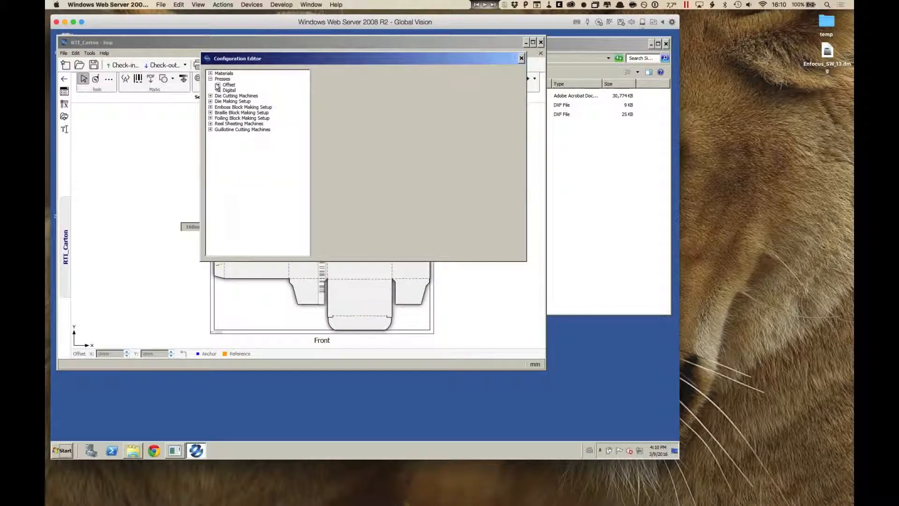
{"action": "left_click", "coordinate": [218, 85]}
{"action": "left_click", "coordinate": [218, 101]}
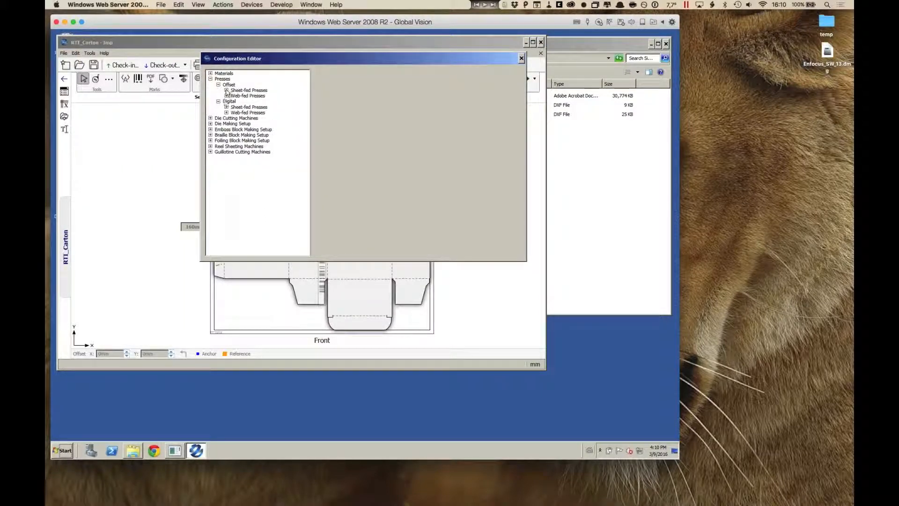
{"action": "left_click", "coordinate": [226, 90]}
{"action": "left_click", "coordinate": [226, 118]}
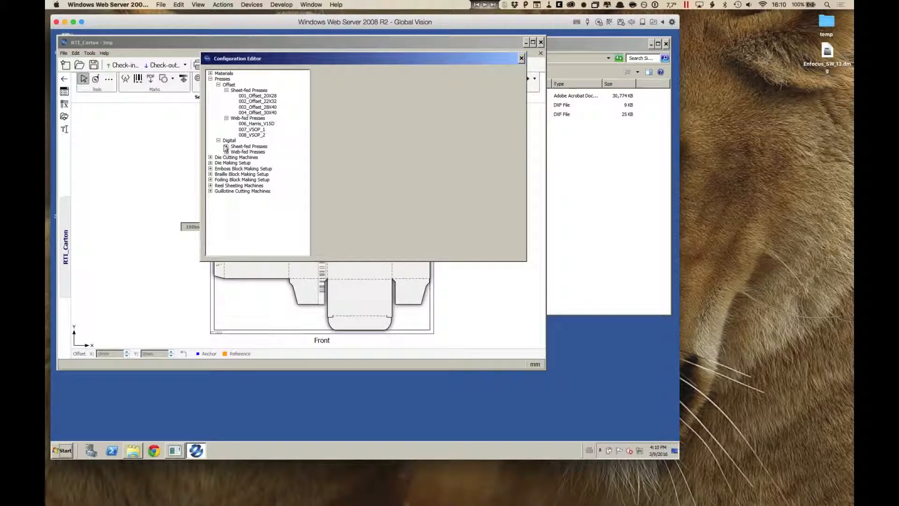
{"action": "left_click", "coordinate": [226, 146]}
{"action": "left_click", "coordinate": [226, 169]}
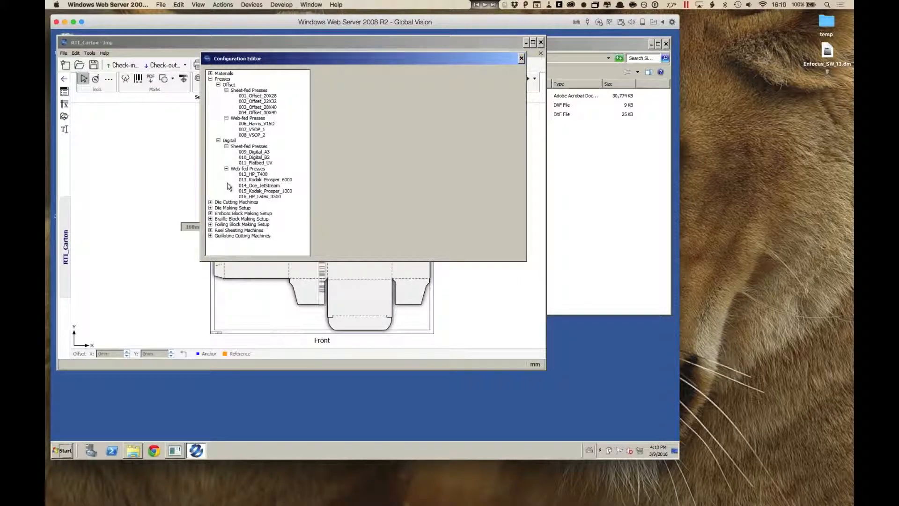
{"action": "left_click", "coordinate": [270, 96]}
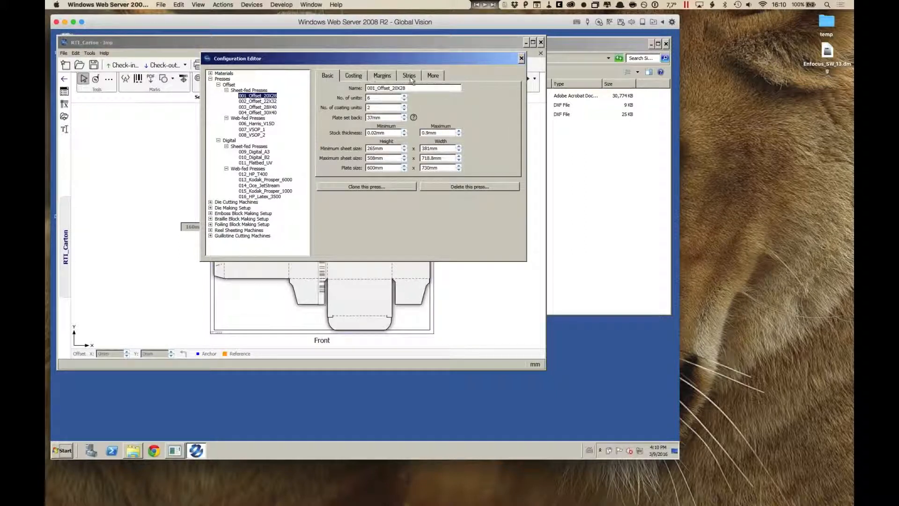
{"action": "left_click", "coordinate": [362, 80]}
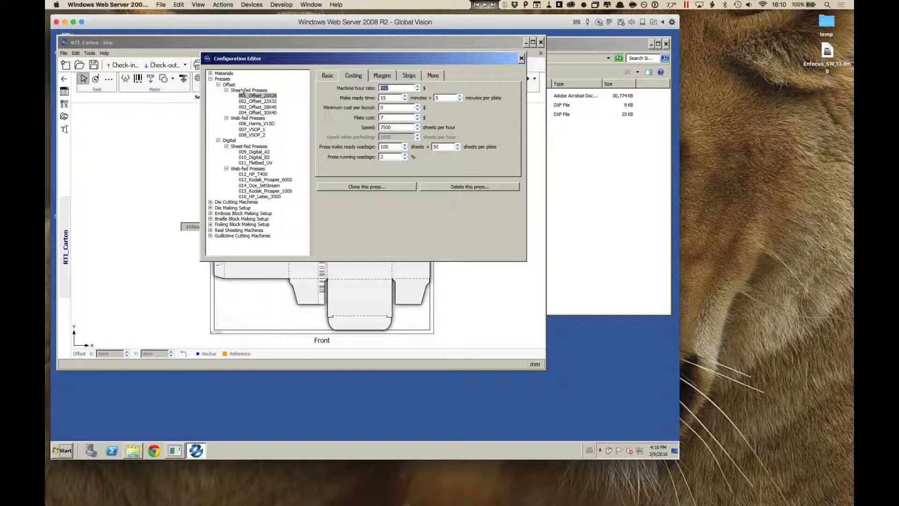
Step: Examine the cost, mill sheet sizes and reel widths of the CBGB 300gsm material, and close the Configuration Editor
{"action": "left_click", "coordinate": [211, 73]}
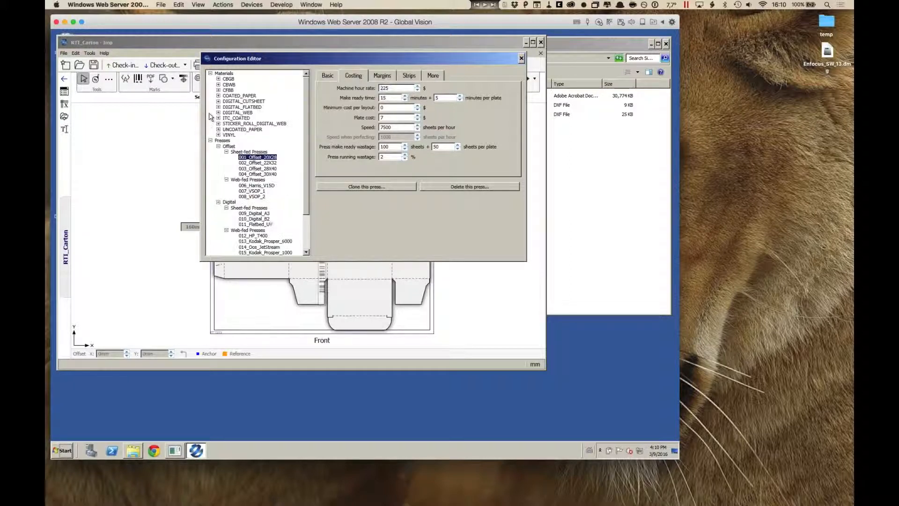
{"action": "left_click", "coordinate": [218, 79]}
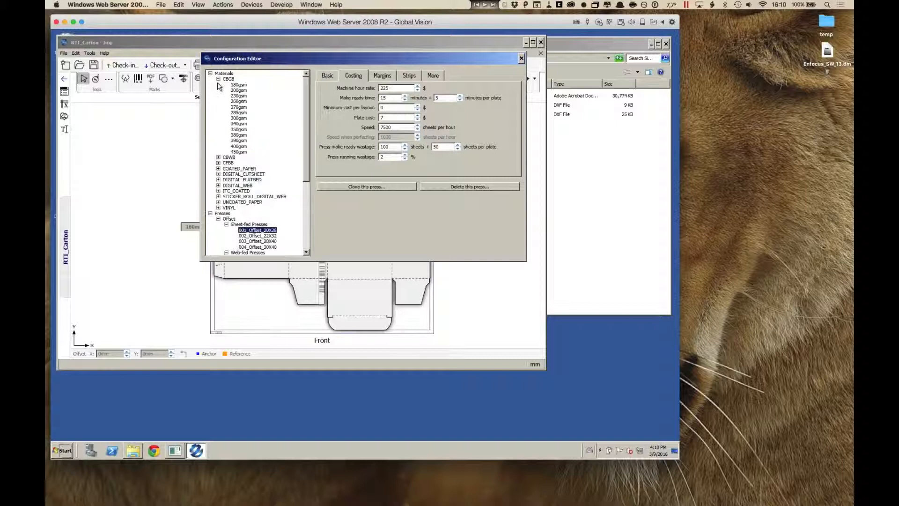
{"action": "left_click", "coordinate": [243, 118]}
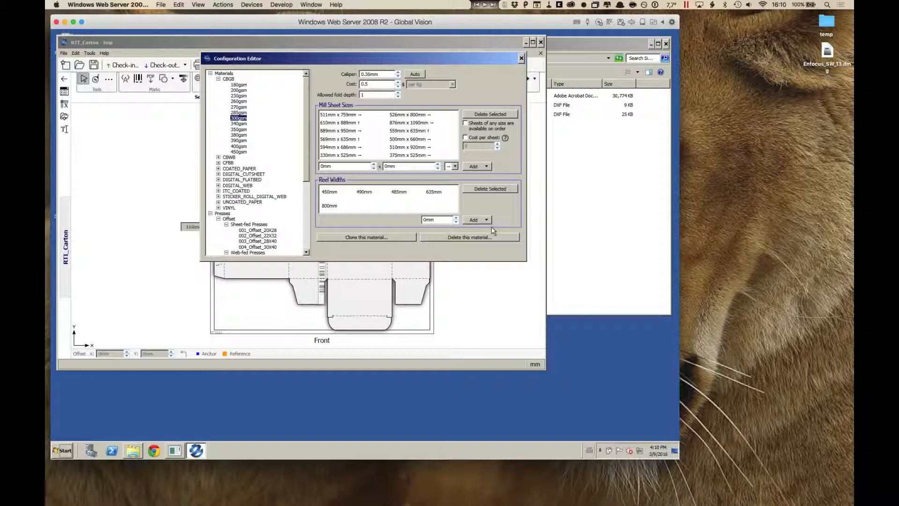
{"action": "left_click", "coordinate": [521, 59]}
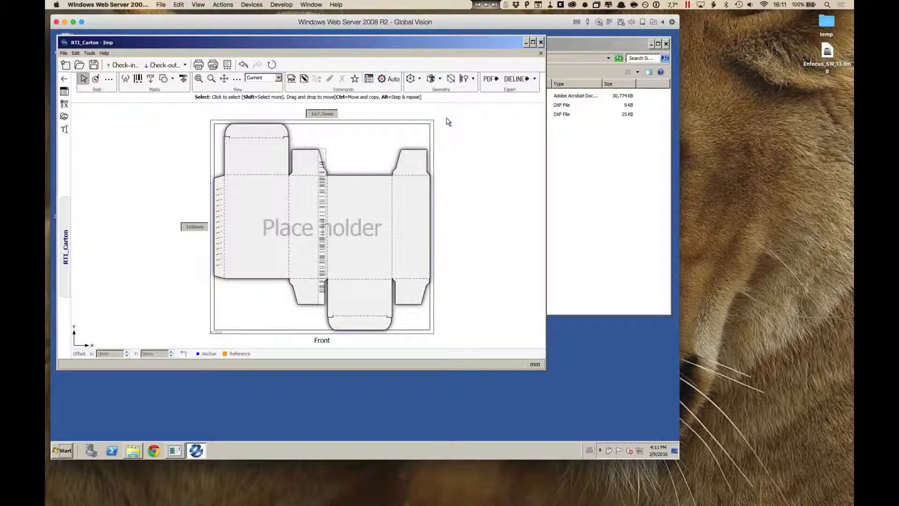
Step: Start Auto Plan for the carton, choose presses 001_Offset_20X28 through 004_Offset_30X40, and review the available die makers
{"action": "left_click", "coordinate": [390, 79]}
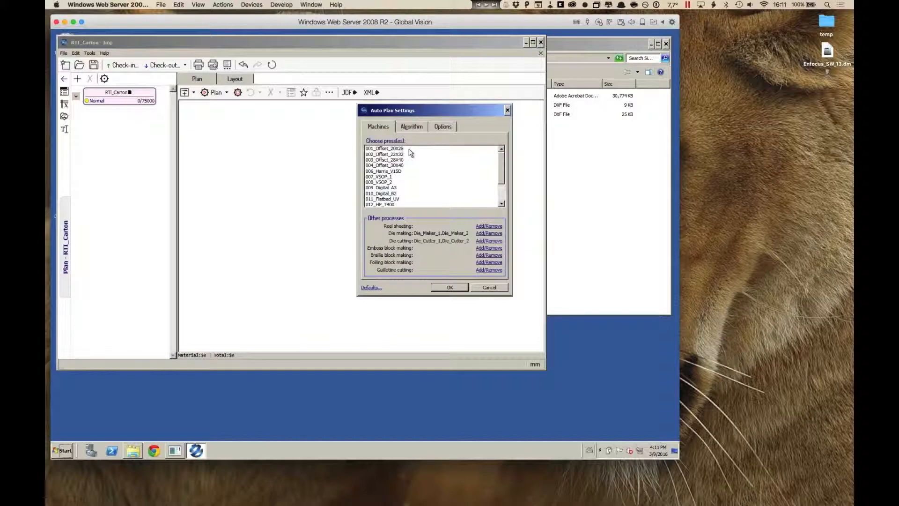
{"action": "left_click_drag", "start_coordinate": [409, 149], "coordinate": [427, 160]}
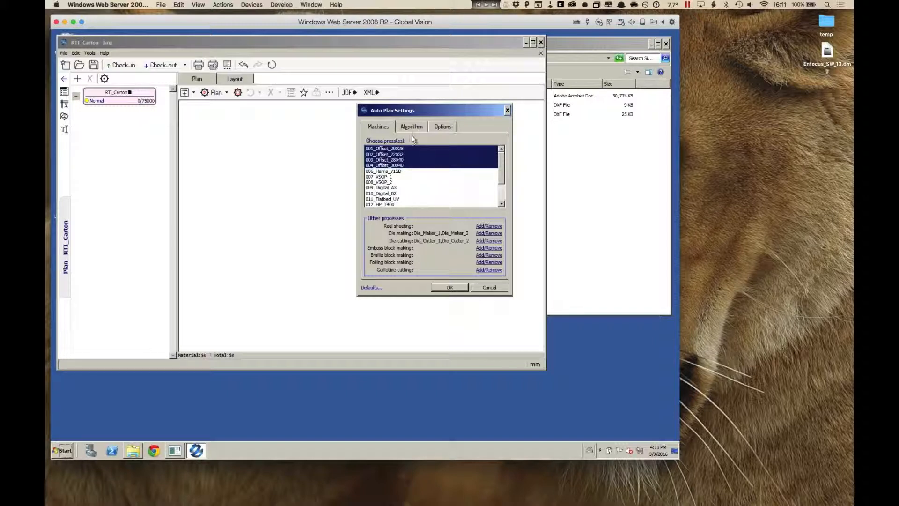
{"action": "left_click", "coordinate": [488, 242]}
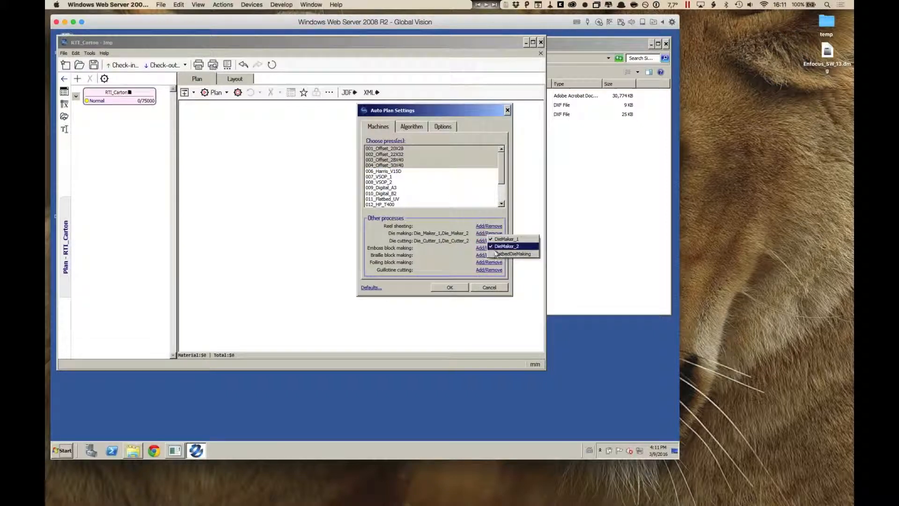
{"action": "left_click", "coordinate": [456, 253]}
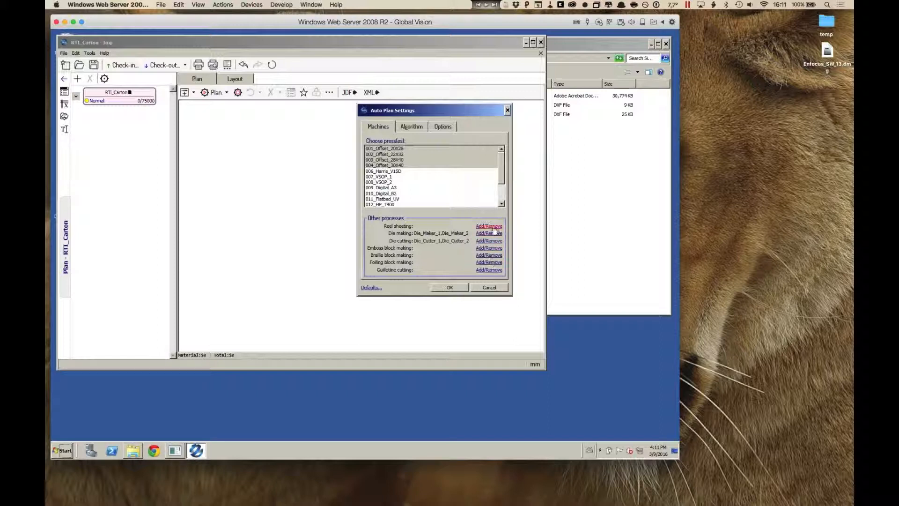
Step: Review the nesting algorithm, enable ensuring grain perpendicular to the feeding direction, and compute the layouts
{"action": "left_click", "coordinate": [412, 126]}
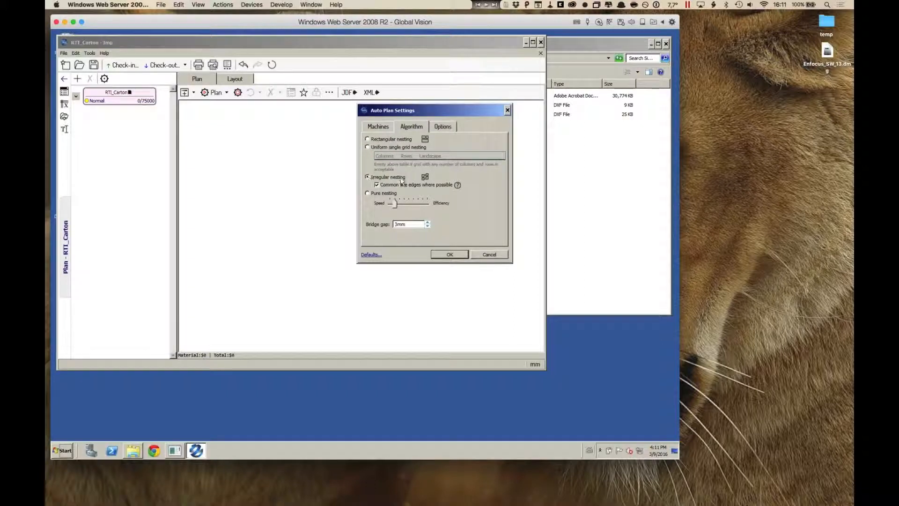
{"action": "left_click", "coordinate": [443, 128]}
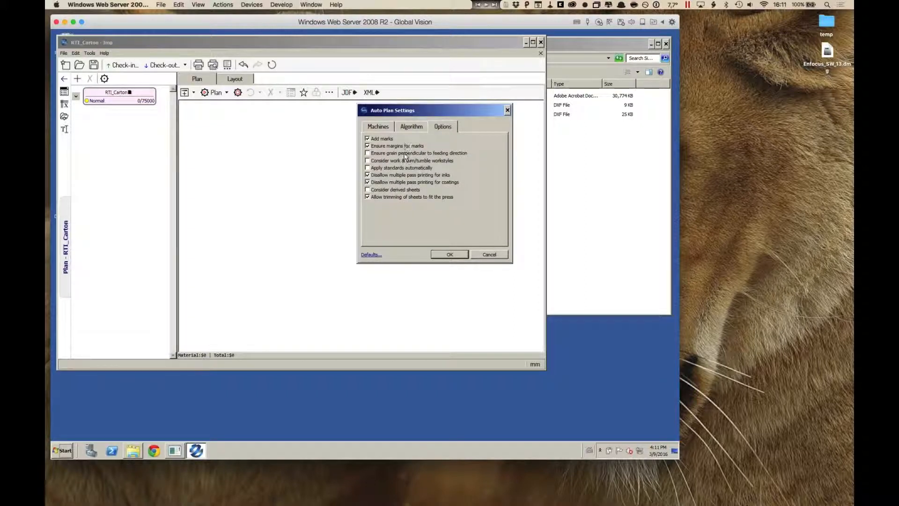
{"action": "left_click", "coordinate": [367, 153]}
{"action": "left_click", "coordinate": [460, 255]}
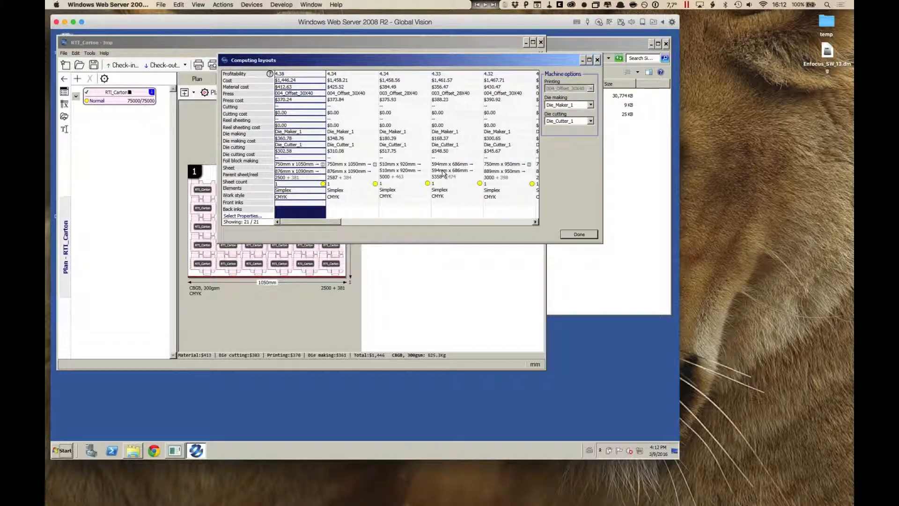
Step: Compare the computed layouts and accept the most profitable one, on 004_Offset_30X40 with the 750 x 1050 mm sheet
{"action": "left_click_drag", "start_coordinate": [408, 63], "coordinate": [480, 58]}
{"action": "key", "text": "Right"}
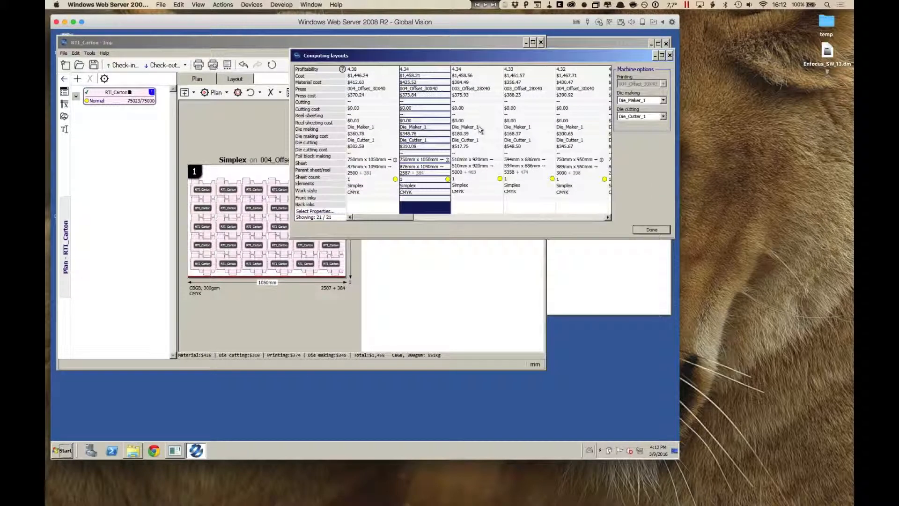
{"action": "left_click", "coordinate": [480, 130]}
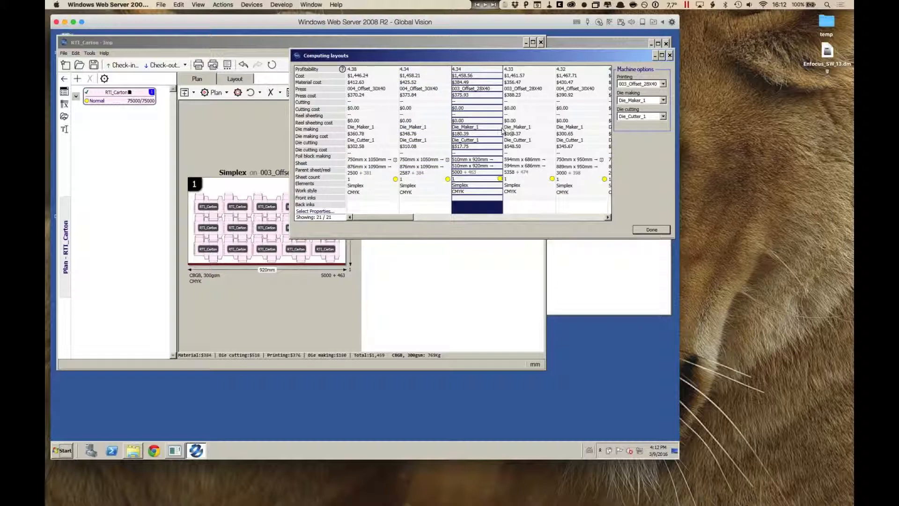
{"action": "left_click", "coordinate": [517, 172]}
{"action": "left_click", "coordinate": [567, 161]}
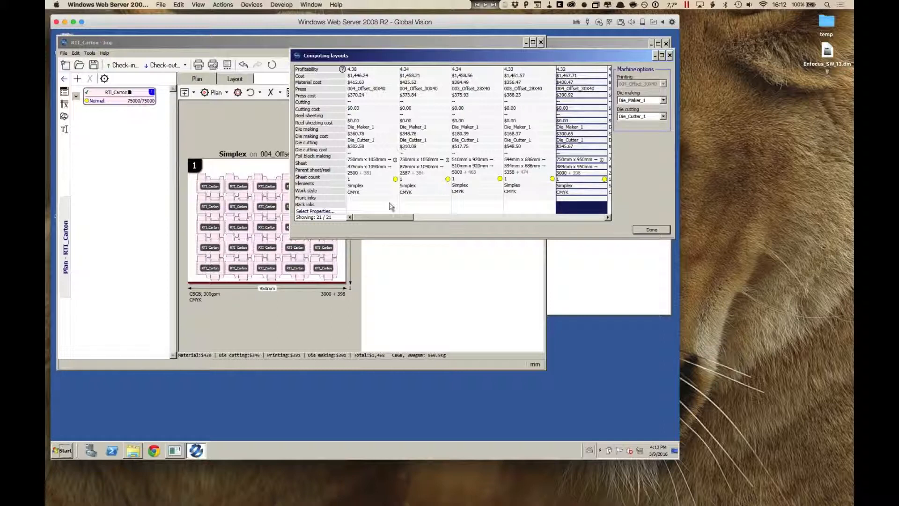
{"action": "left_click", "coordinate": [371, 106]}
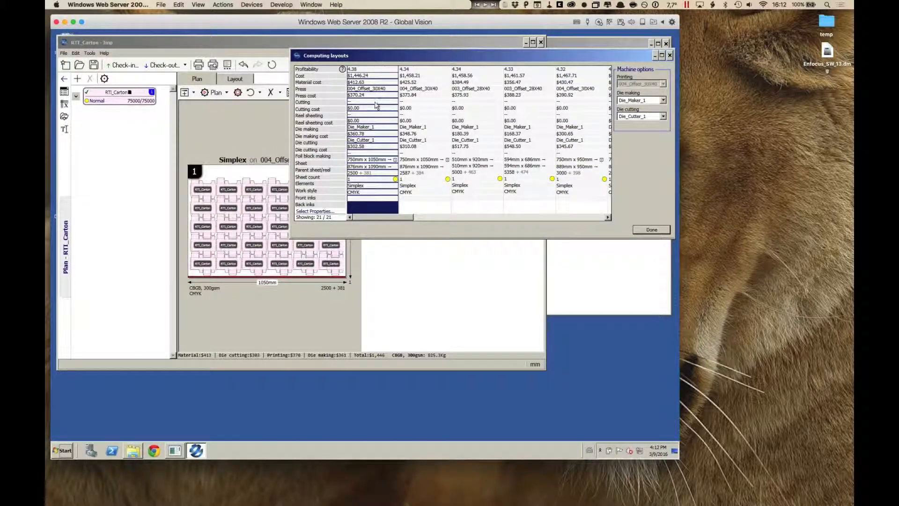
{"action": "left_click", "coordinate": [651, 230]}
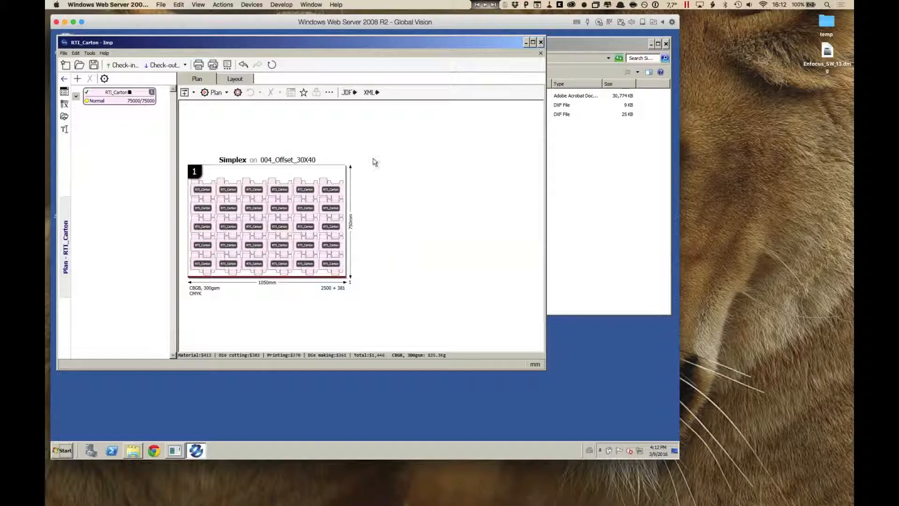
Step: Examine the planned sheet layout up close, including the nested cartons, the colour bar, and the registration and ink-name marks
{"action": "left_click", "coordinate": [240, 81]}
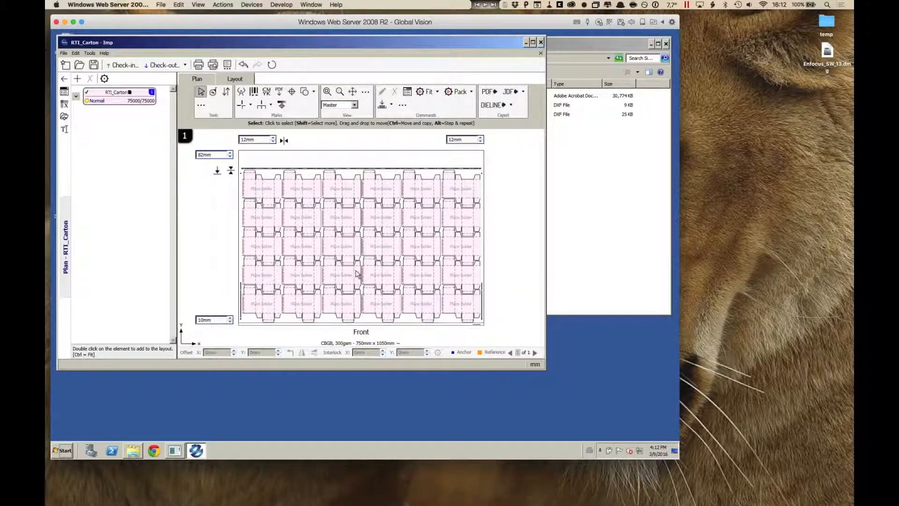
{"action": "mouse_move", "coordinate": [357, 274]}
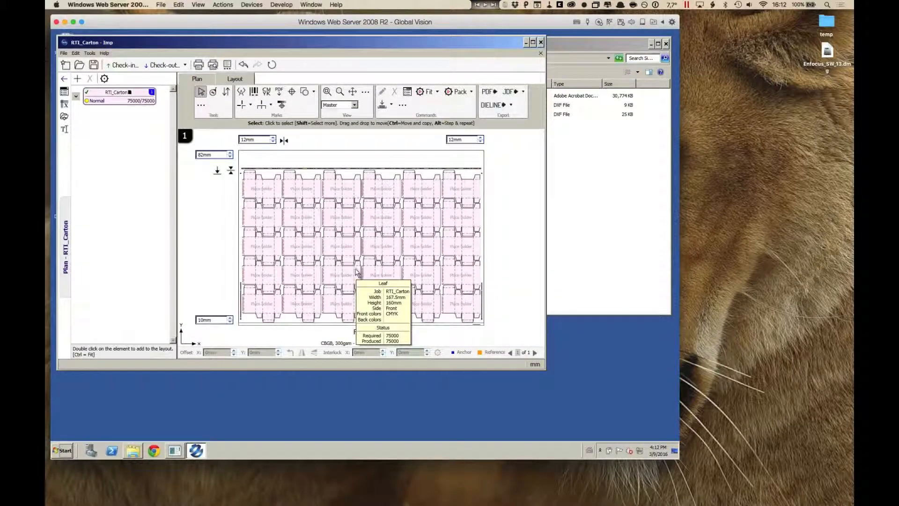
{"action": "scroll", "coordinate": [352, 228], "scroll_direction": "up", "scroll_amount": 5}
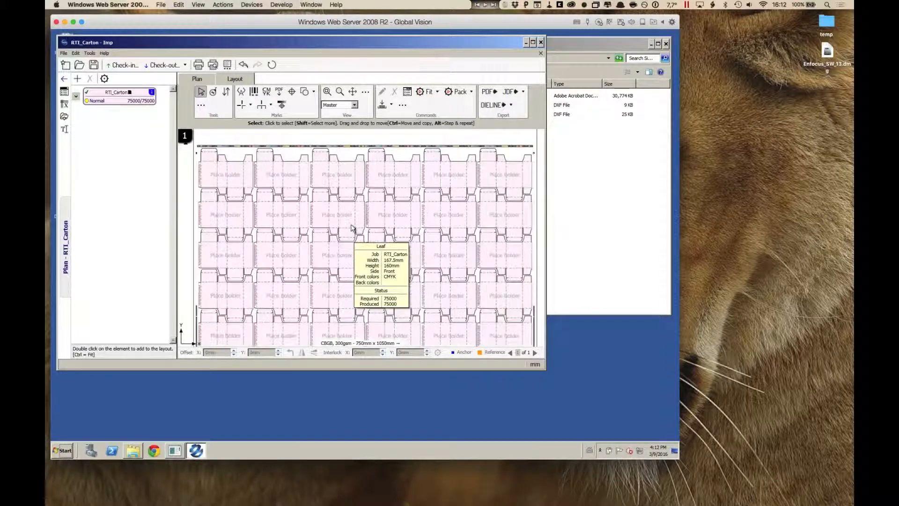
{"action": "scroll", "coordinate": [352, 228], "scroll_direction": "down", "scroll_amount": 5}
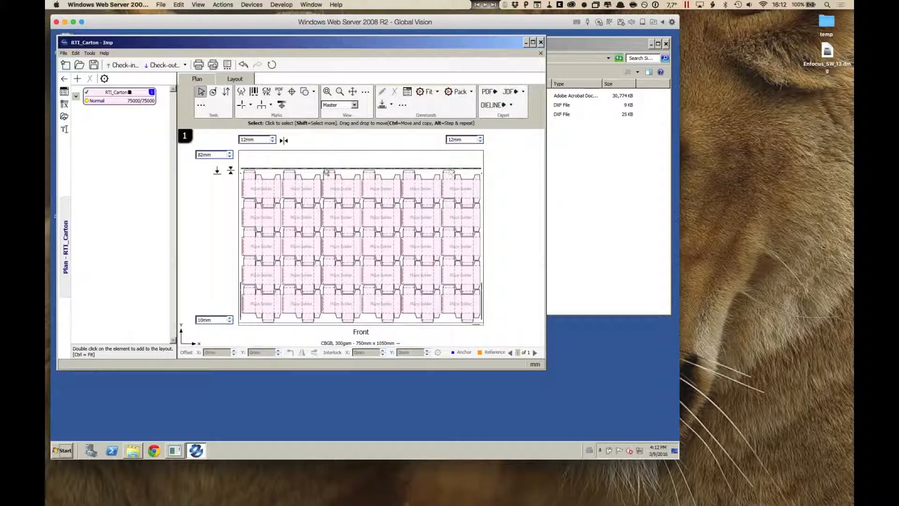
{"action": "scroll", "coordinate": [274, 165], "scroll_direction": "up", "scroll_amount": 2}
{"action": "scroll", "coordinate": [272, 165], "scroll_direction": "up", "scroll_amount": 2}
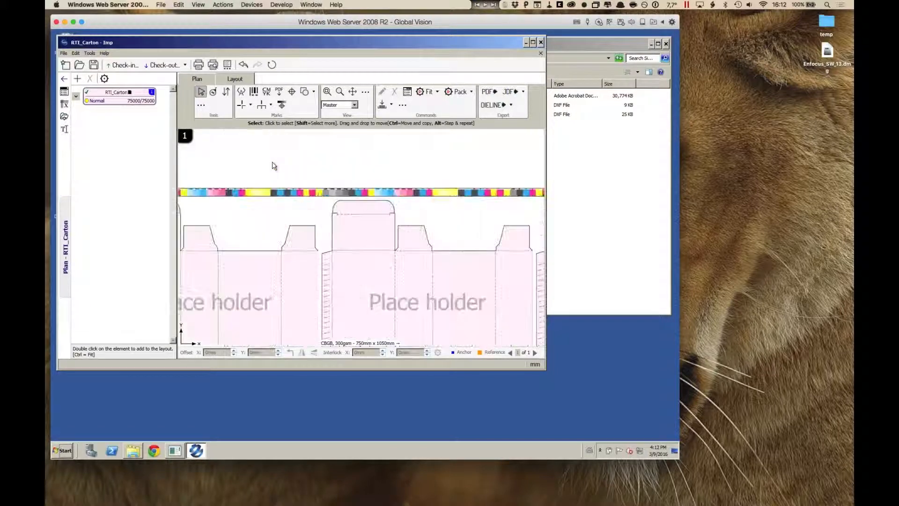
{"action": "scroll", "coordinate": [273, 166], "scroll_direction": "down", "scroll_amount": 6}
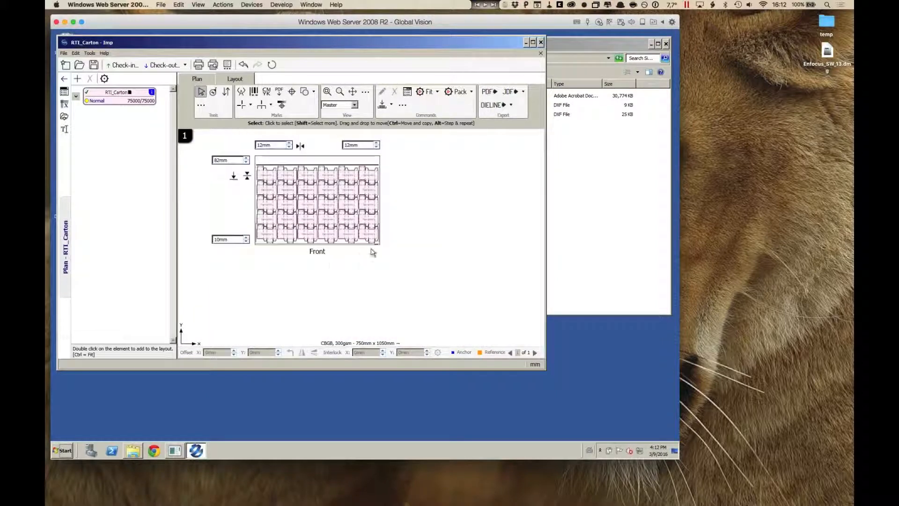
{"action": "scroll", "coordinate": [379, 245], "scroll_direction": "up", "scroll_amount": 5}
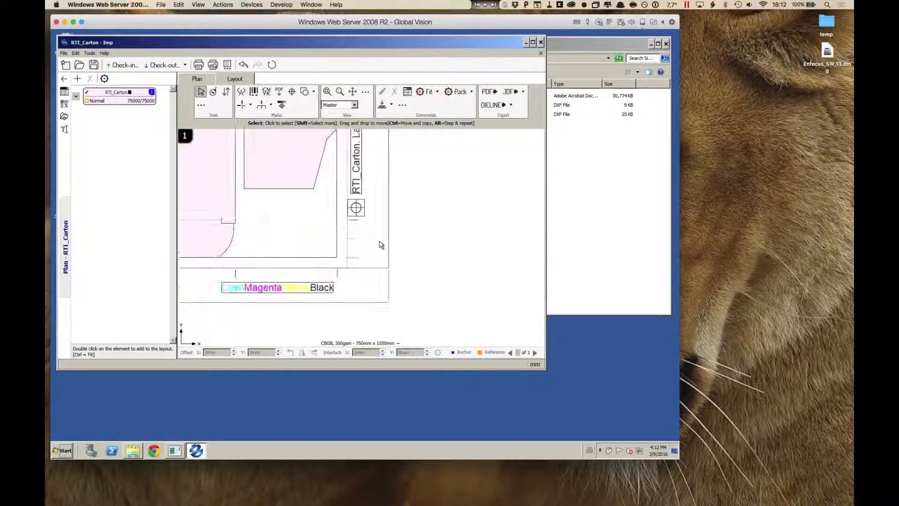
{"action": "scroll", "coordinate": [380, 246], "scroll_direction": "down", "scroll_amount": 3}
{"action": "scroll", "coordinate": [379, 246], "scroll_direction": "down", "scroll_amount": 4}
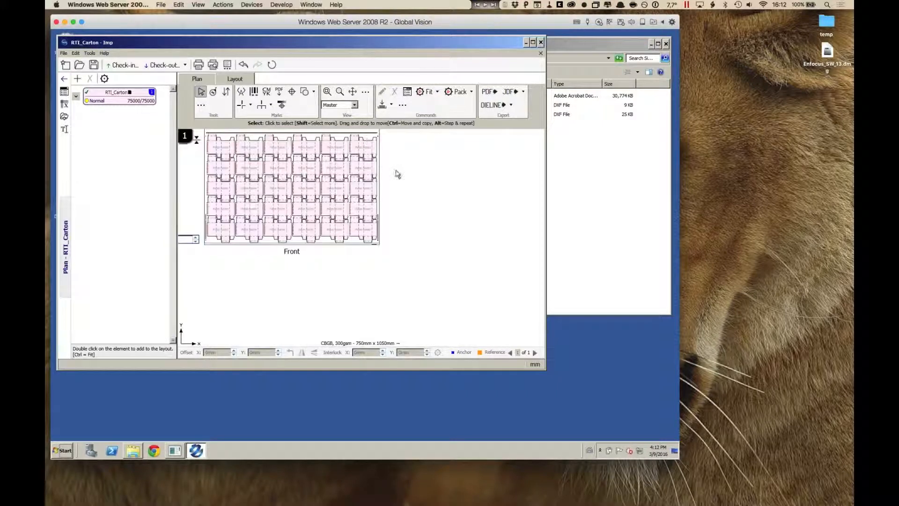
Step: Check the available mark templates without applying any and bring the whole sheet back into view
{"action": "left_click", "coordinate": [281, 104]}
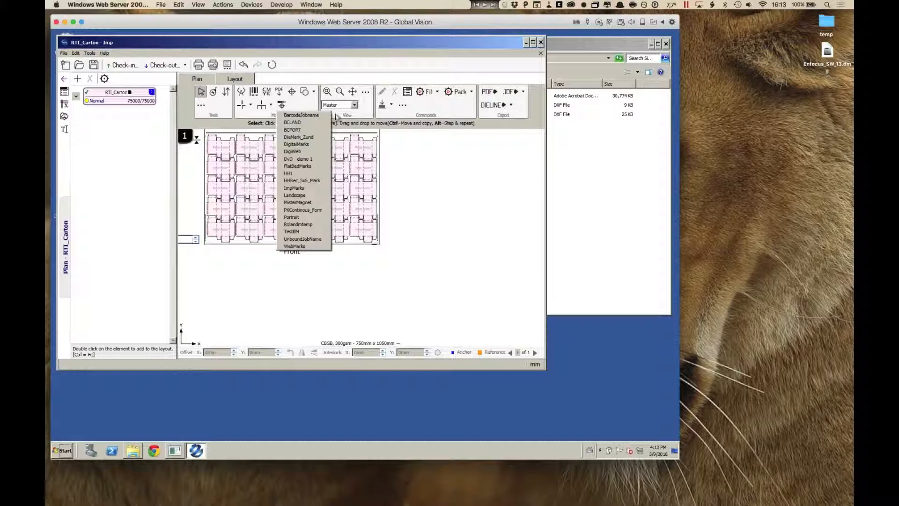
{"action": "left_click", "coordinate": [402, 141]}
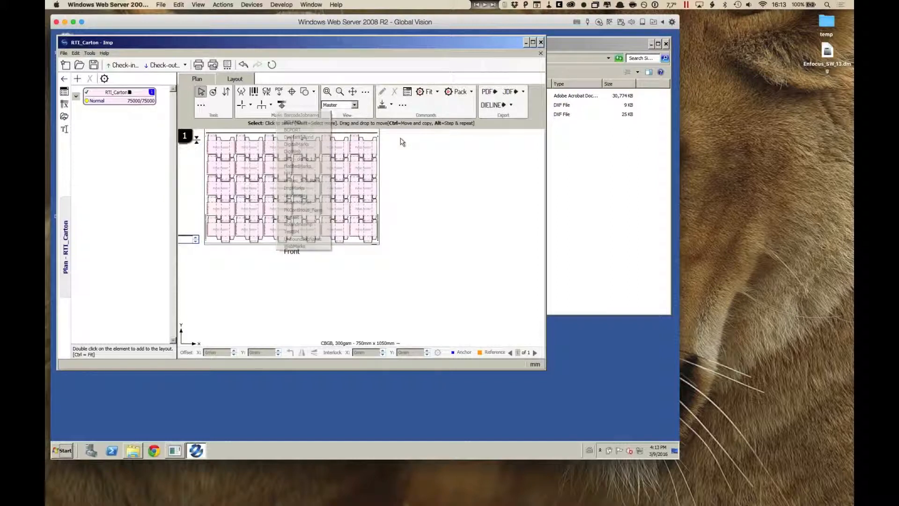
{"action": "left_click", "coordinate": [353, 92]}
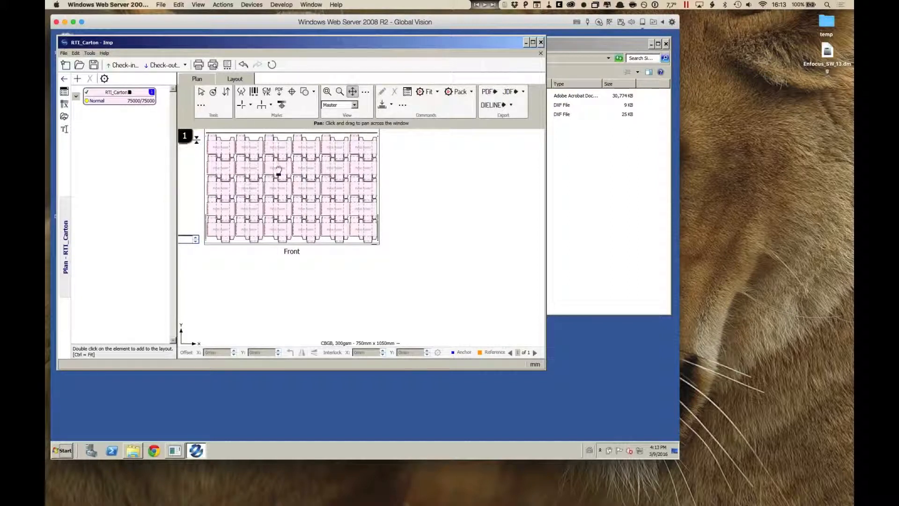
{"action": "left_click_drag", "start_coordinate": [279, 172], "coordinate": [352, 224]}
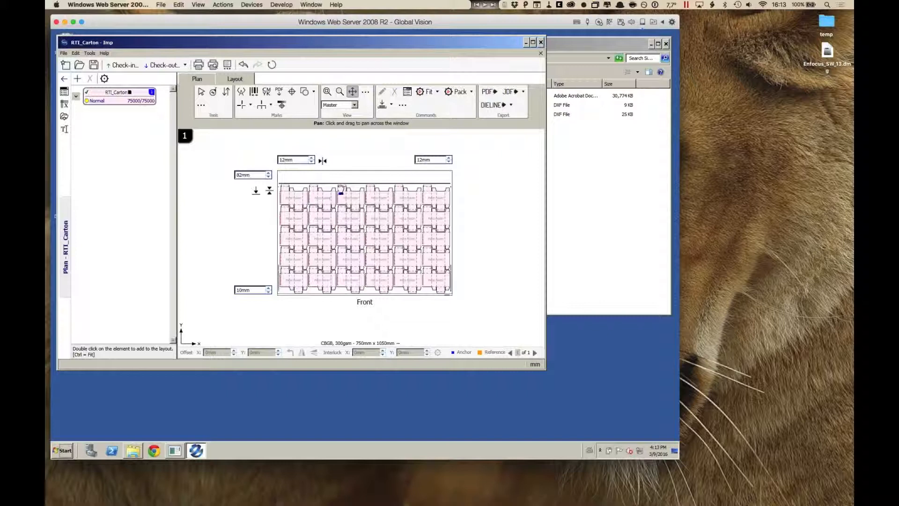
{"action": "mouse_move", "coordinate": [371, 189]}
{"action": "left_click", "coordinate": [201, 92]}
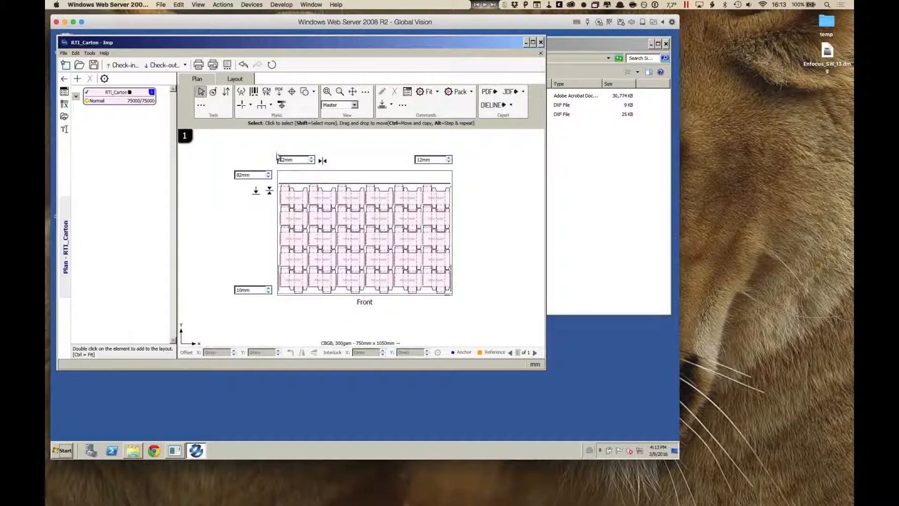
Step: Set up the plan report to include related component reports and generate its preview
{"action": "left_click", "coordinate": [227, 66]}
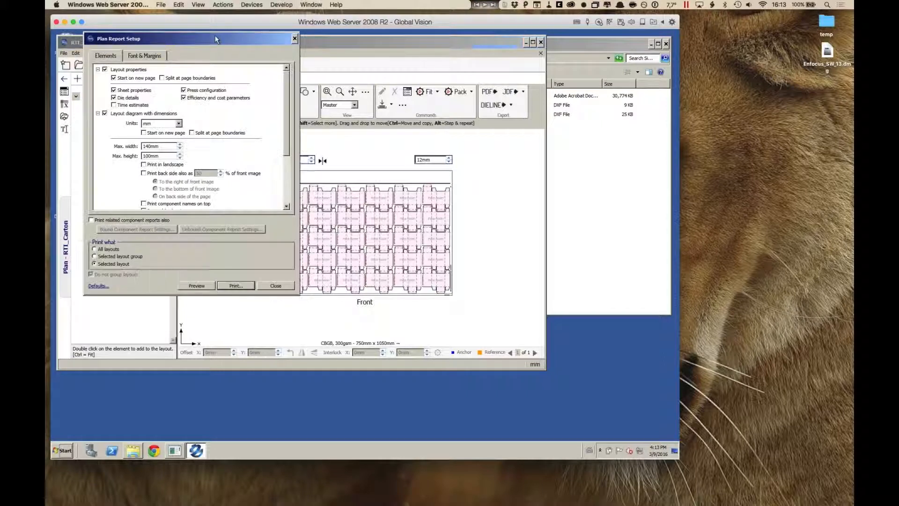
{"action": "left_click_drag", "start_coordinate": [214, 35], "coordinate": [222, 42]}
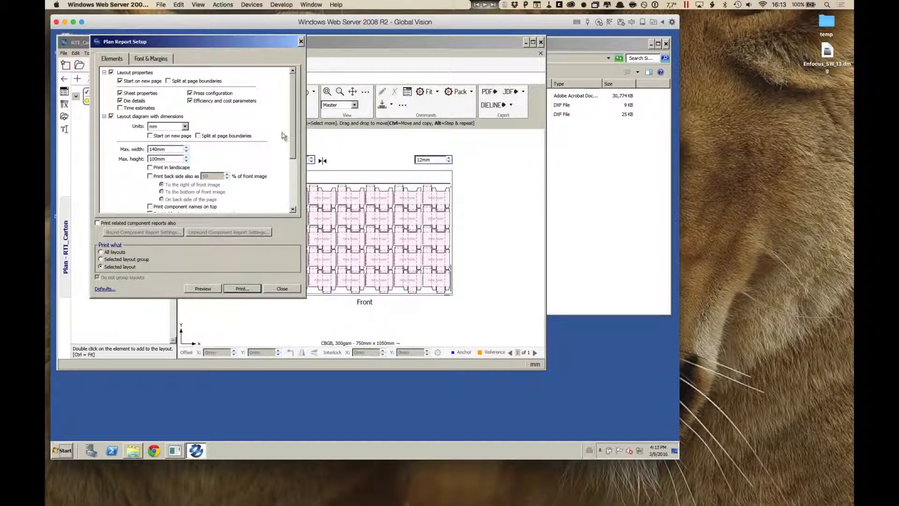
{"action": "left_click_drag", "start_coordinate": [293, 136], "coordinate": [293, 118]}
{"action": "left_click", "coordinate": [98, 223]}
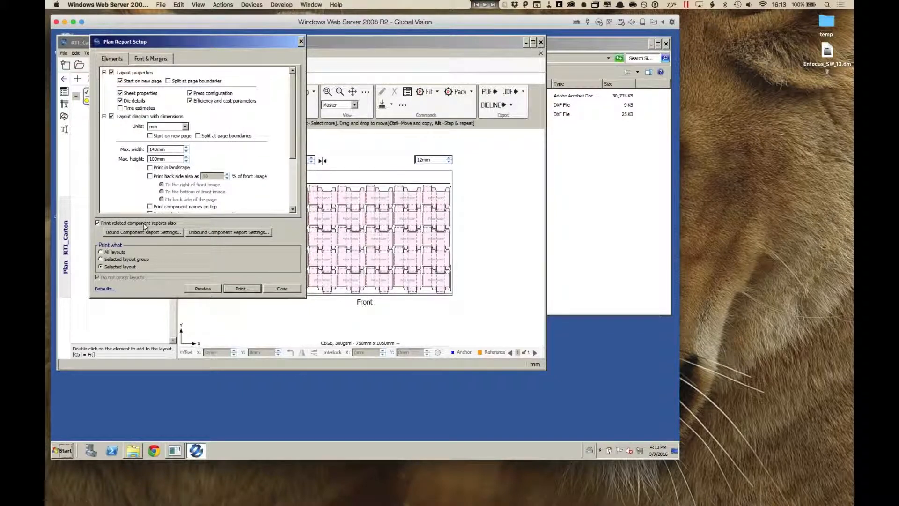
{"action": "left_click", "coordinate": [202, 289]}
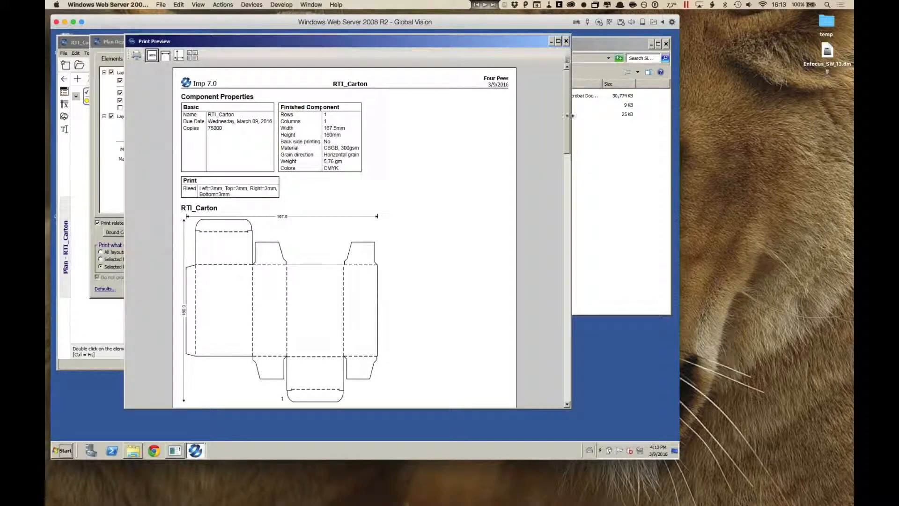
Step: Read through the report's component properties, layout costs, dimensioned diagram and summary, and close the preview and report setup
{"action": "mouse_move", "coordinate": [570, 117]}
{"action": "left_mouse_down"}
{"action": "mouse_move", "coordinate": [569, 157]}
{"action": "mouse_move", "coordinate": [569, 132]}
{"action": "left_mouse_up"}
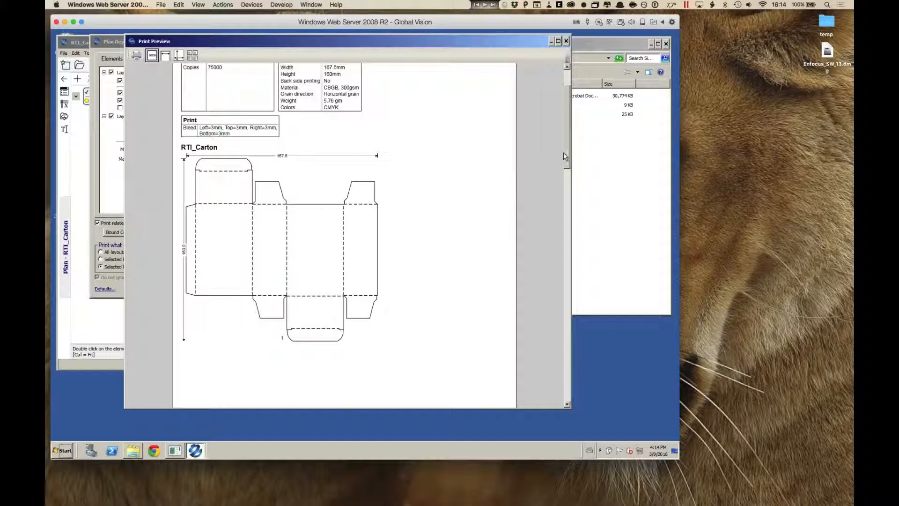
{"action": "left_click_drag", "start_coordinate": [567, 159], "coordinate": [557, 261]}
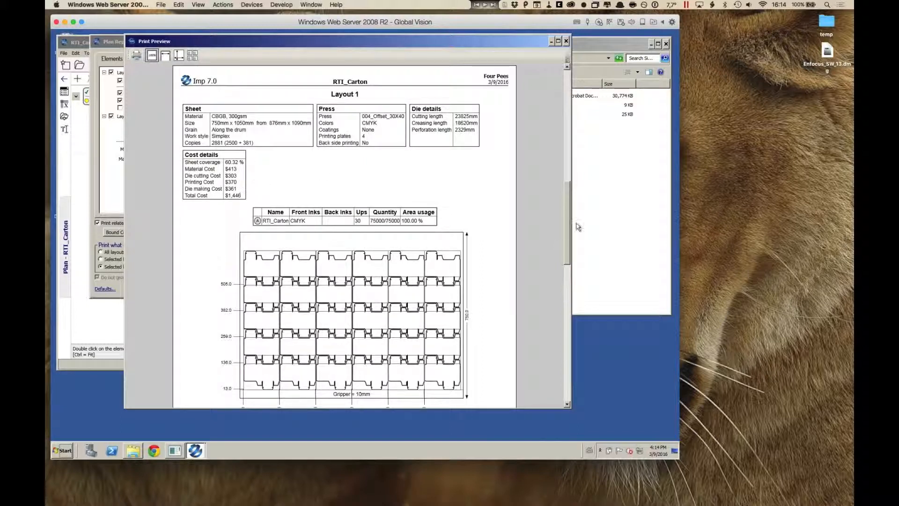
{"action": "scroll", "coordinate": [567, 212], "scroll_direction": "down", "scroll_amount": 5}
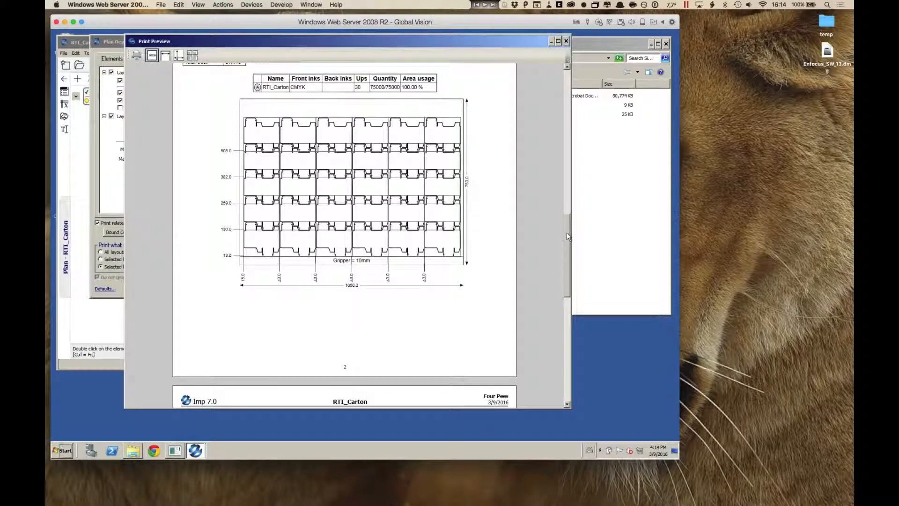
{"action": "left_click_drag", "start_coordinate": [567, 237], "coordinate": [572, 290]}
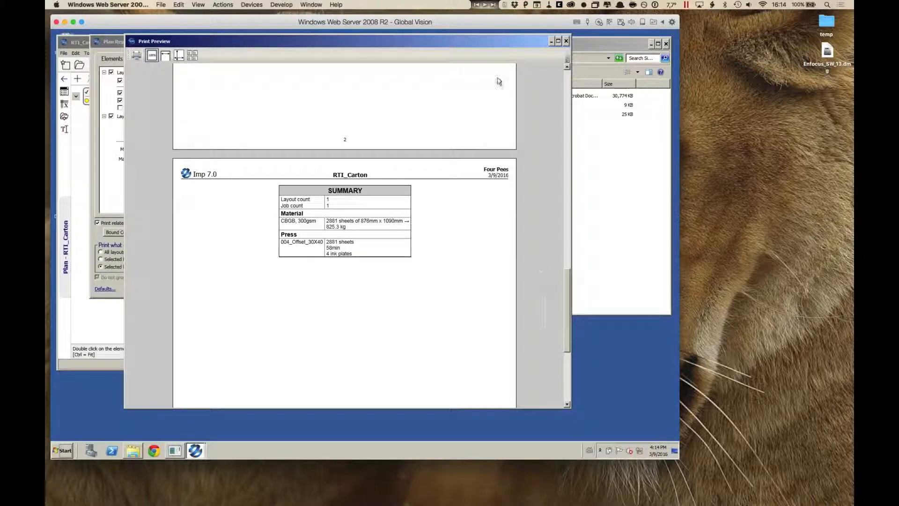
{"action": "left_click", "coordinate": [566, 41]}
{"action": "left_click", "coordinate": [301, 42]}
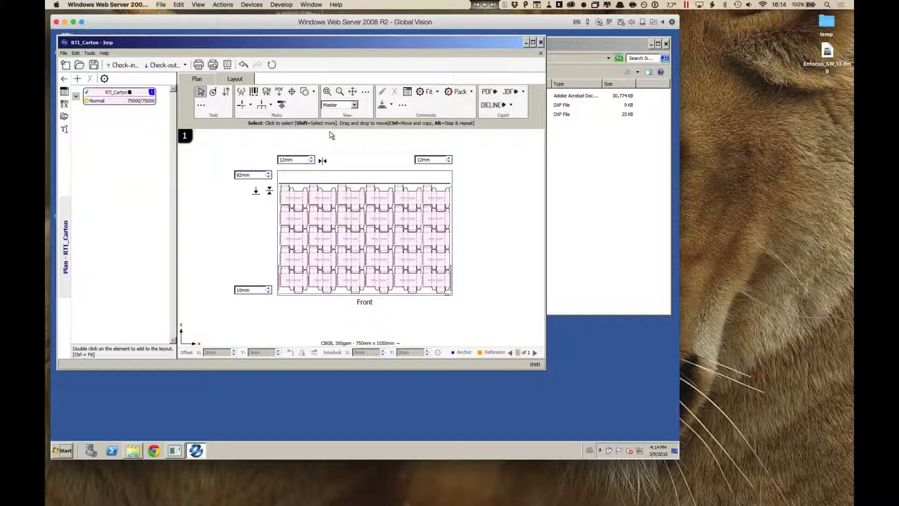
Step: Check in the product with job ID 777 and product ID "RTI_Carton - Webinar", and close it
{"action": "left_click", "coordinate": [122, 65]}
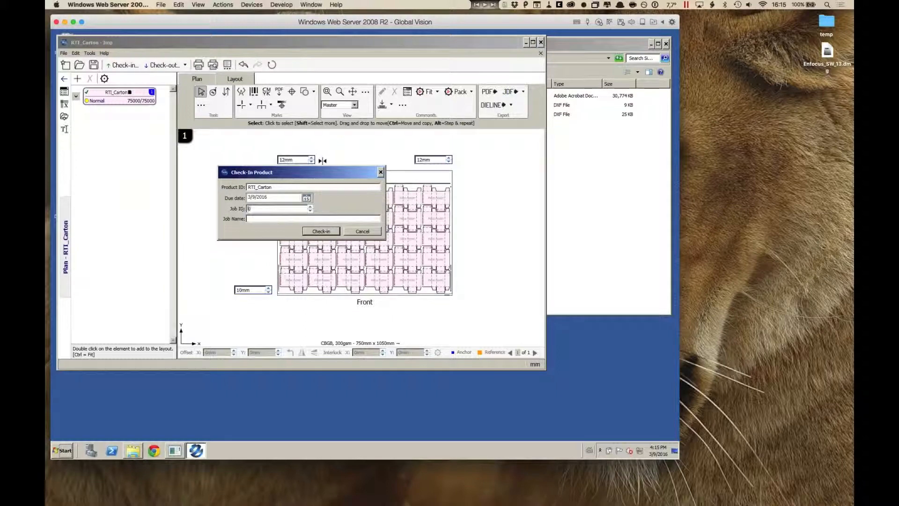
{"action": "double_click", "coordinate": [267, 208]}
{"action": "type", "text": "777"}
{"action": "double_click", "coordinate": [303, 187]}
{"action": "left_click", "coordinate": [304, 189]}
{"action": "type", "text": "- Webinar"}
{"action": "left_click", "coordinate": [318, 219]}
{"action": "left_click", "coordinate": [327, 235]}
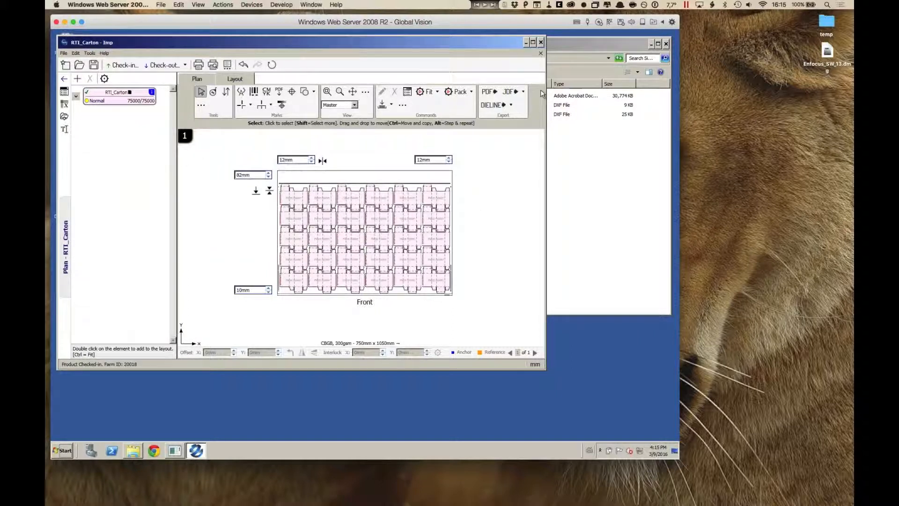
{"action": "left_click", "coordinate": [541, 53]}
{"action": "left_click", "coordinate": [317, 230]}
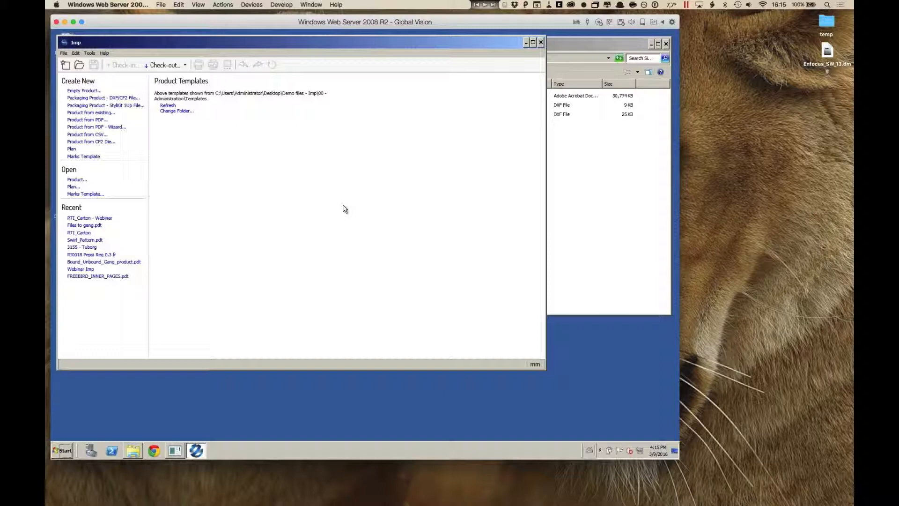
Step: Search the products available for check-out for 777 and check out RTI_Carton - Webinar
{"action": "left_click", "coordinate": [175, 66]}
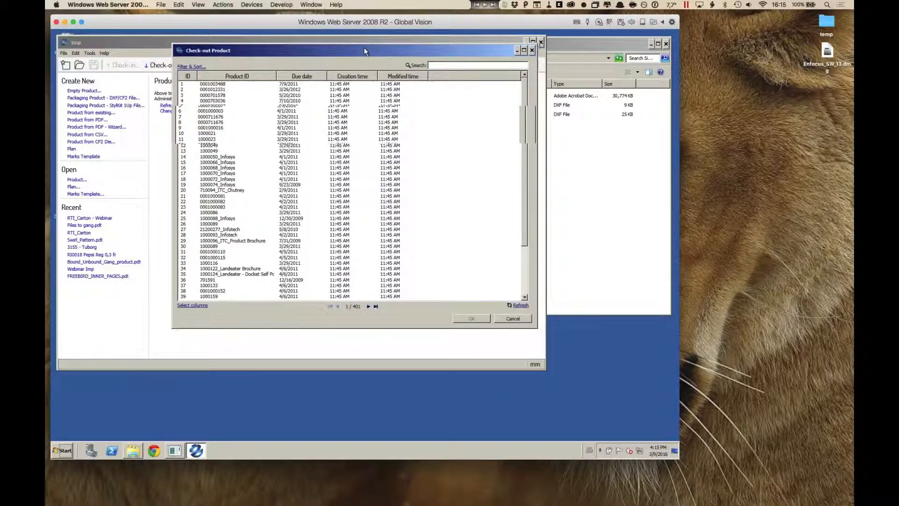
{"action": "left_click_drag", "start_coordinate": [364, 47], "coordinate": [357, 43]}
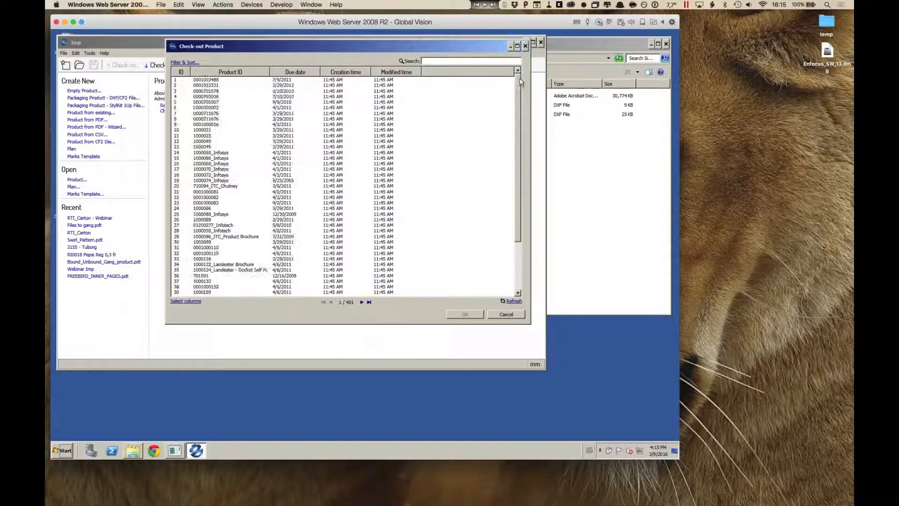
{"action": "left_click", "coordinate": [461, 61]}
{"action": "type", "text": "777"}
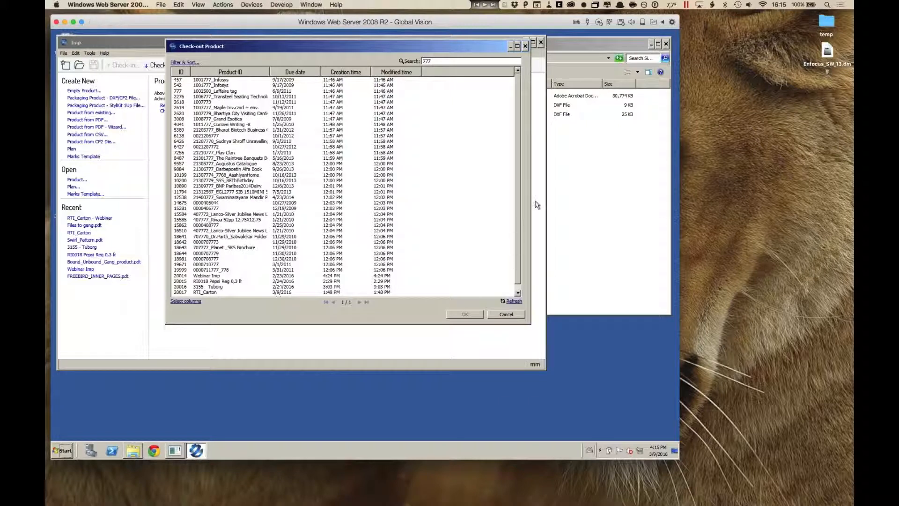
{"action": "scroll", "coordinate": [518, 231], "scroll_direction": "down", "scroll_amount": 1}
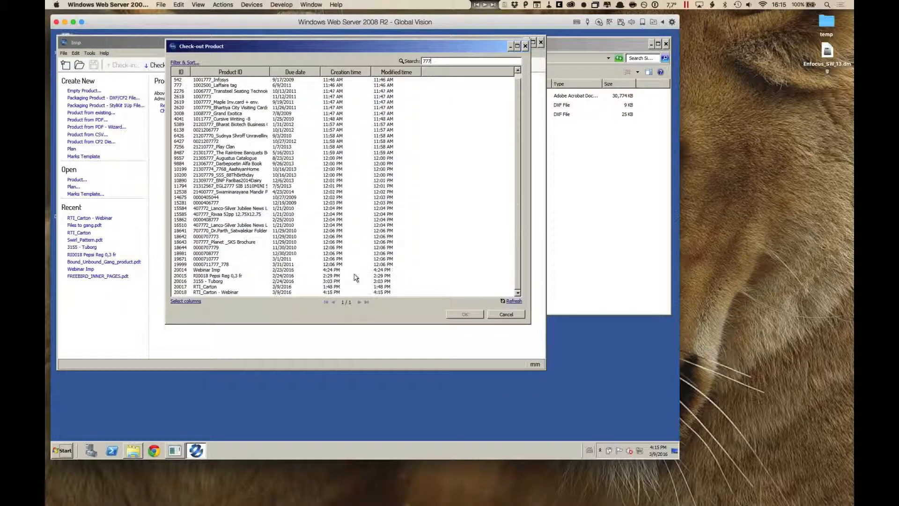
{"action": "left_click", "coordinate": [237, 293]}
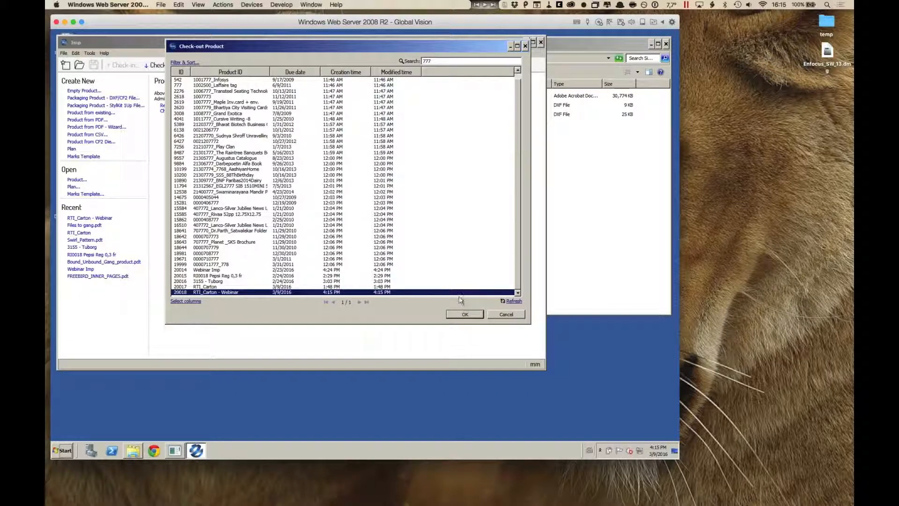
{"action": "left_click", "coordinate": [465, 315]}
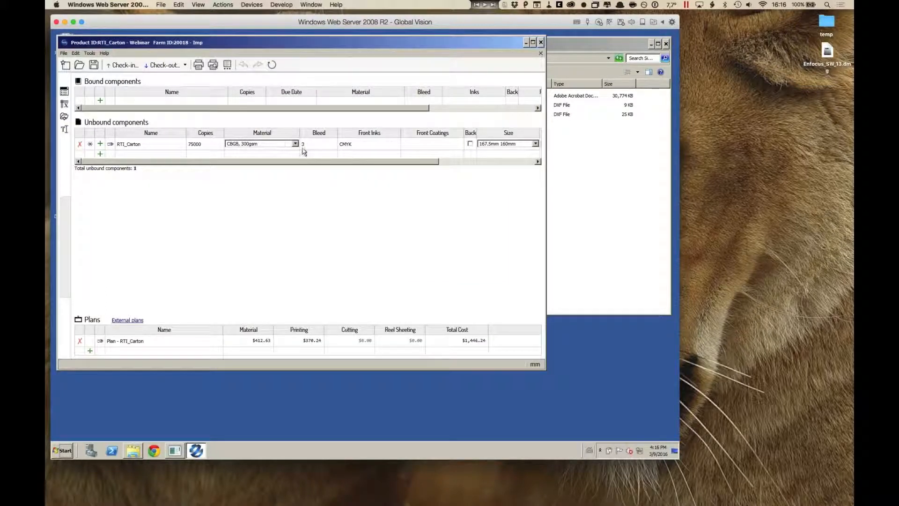
Step: Open the RTI_Carton plan's sheet layout and examine the nested placeholder cartons up close
{"action": "left_click", "coordinate": [101, 340]}
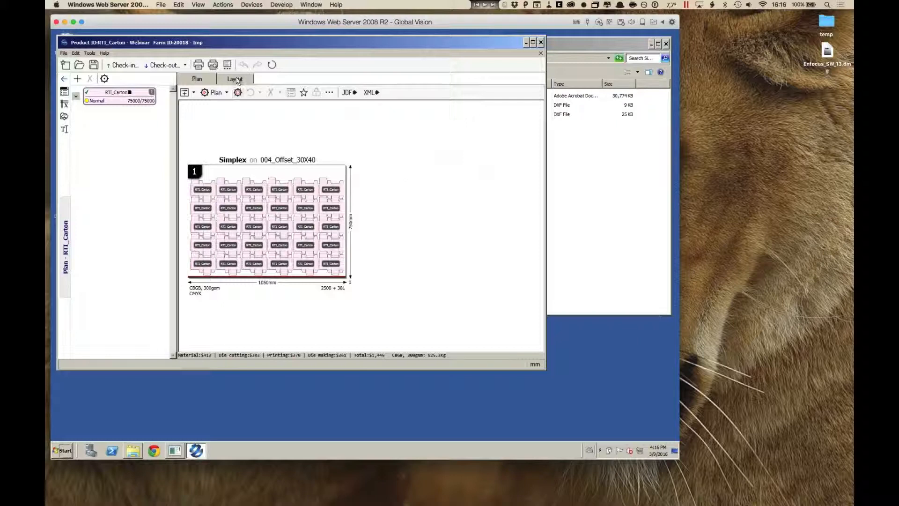
{"action": "double_click", "coordinate": [294, 197]}
{"action": "scroll", "coordinate": [355, 216], "scroll_direction": "up", "scroll_amount": 2}
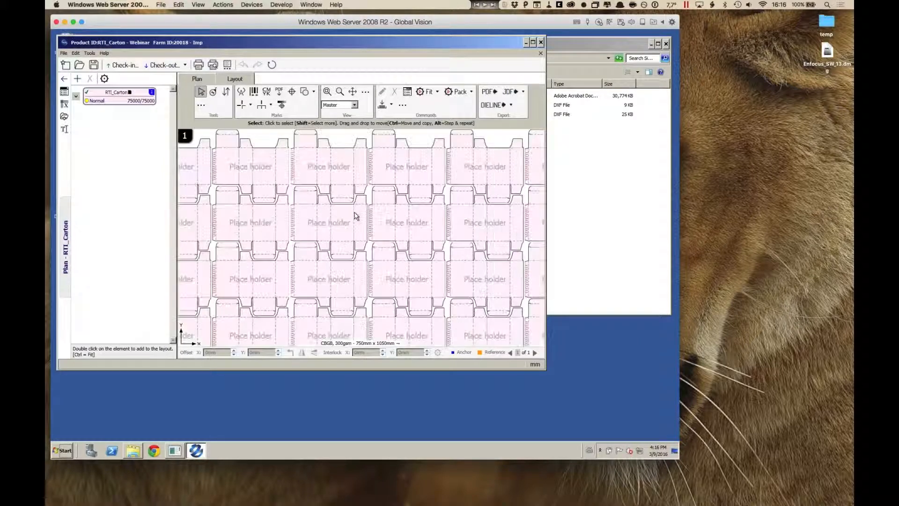
{"action": "scroll", "coordinate": [356, 217], "scroll_direction": "up", "scroll_amount": 2}
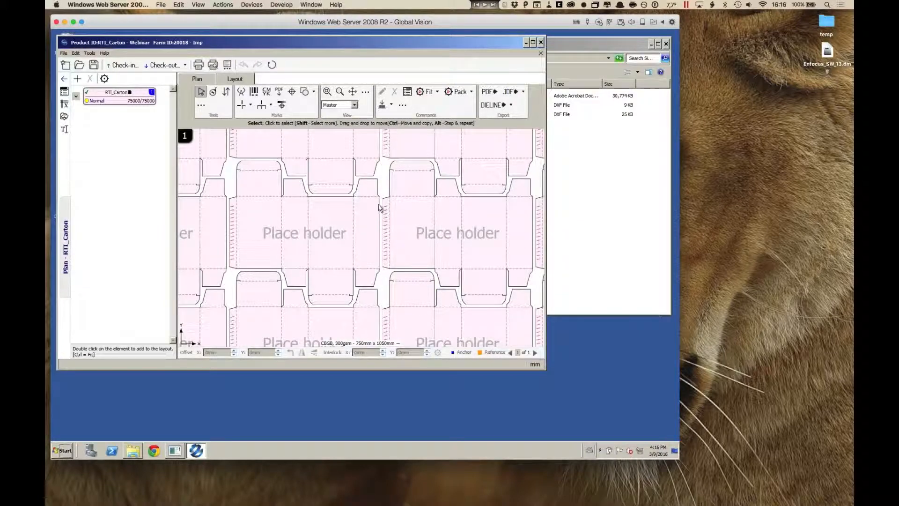
{"action": "scroll", "coordinate": [368, 220], "scroll_direction": "down", "scroll_amount": 4}
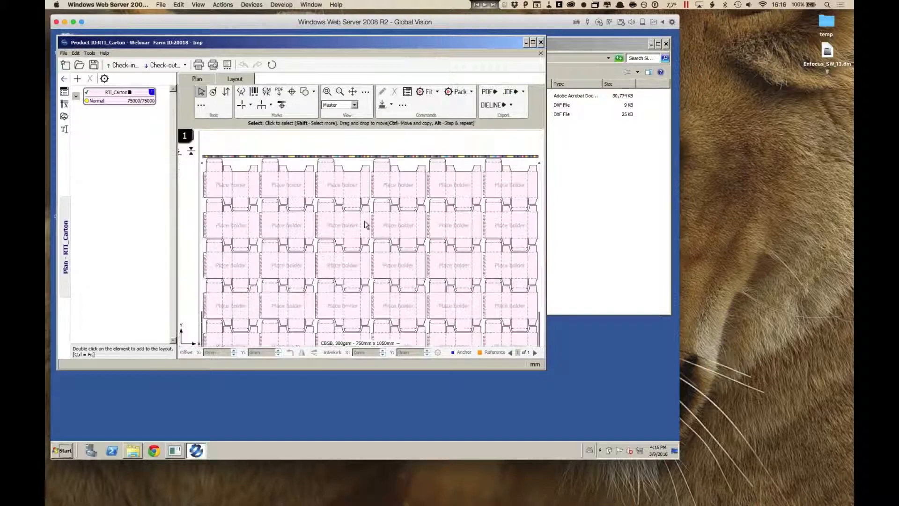
{"action": "scroll", "coordinate": [366, 224], "scroll_direction": "up", "scroll_amount": 3}
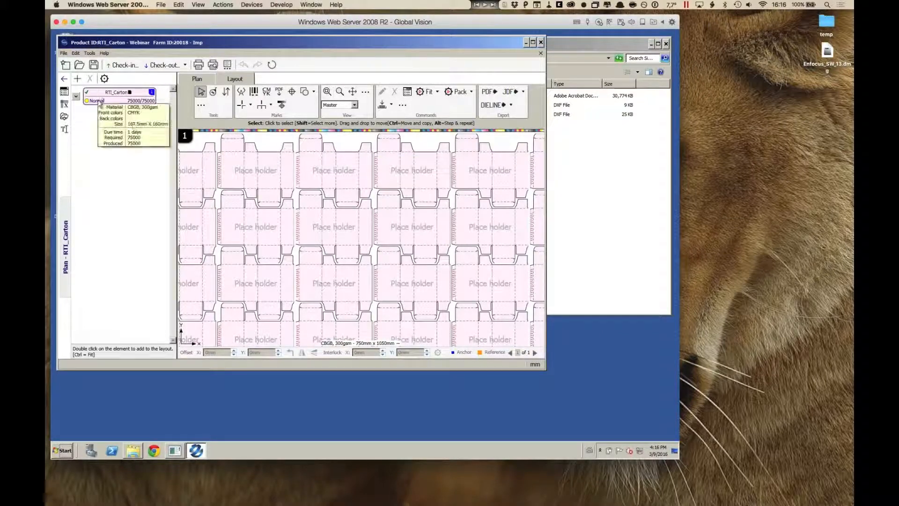
Step: Return to the product, open the RTI_Carton component and mark its hatched glue flap as a no-bleed region
{"action": "left_click", "coordinate": [64, 79]}
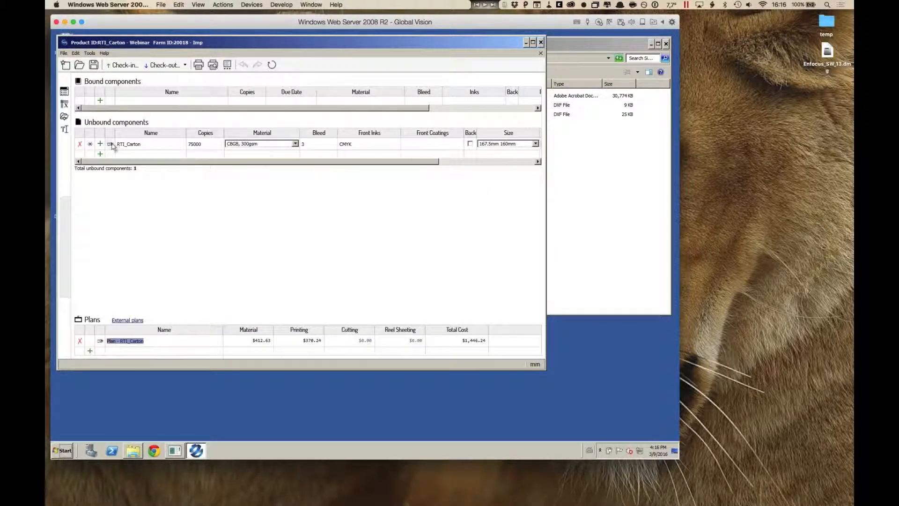
{"action": "left_click", "coordinate": [111, 144]}
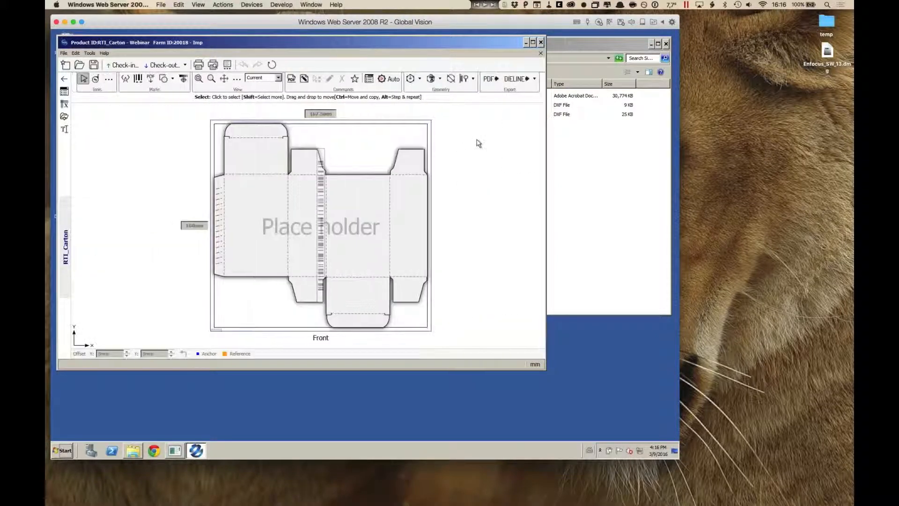
{"action": "left_click", "coordinate": [431, 79]}
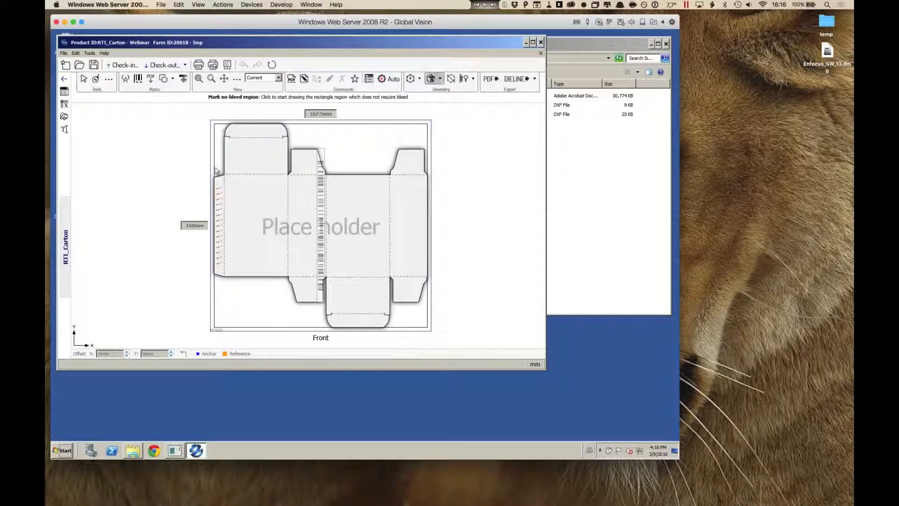
{"action": "left_click", "coordinate": [223, 308]}
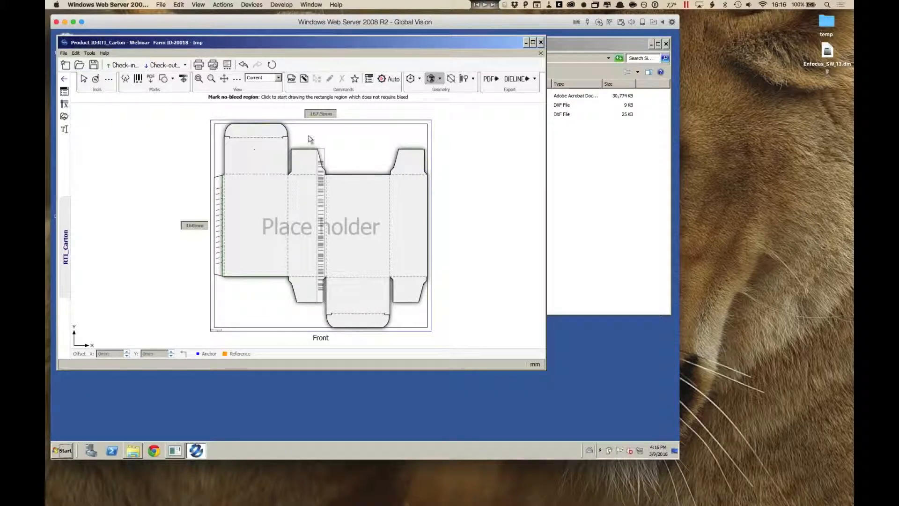
Step: Assign Artwork.pdf from the Single DXF job folder within Demo files - Imp as the carton's content
{"action": "left_click", "coordinate": [291, 79]}
{"action": "left_click", "coordinate": [408, 101]}
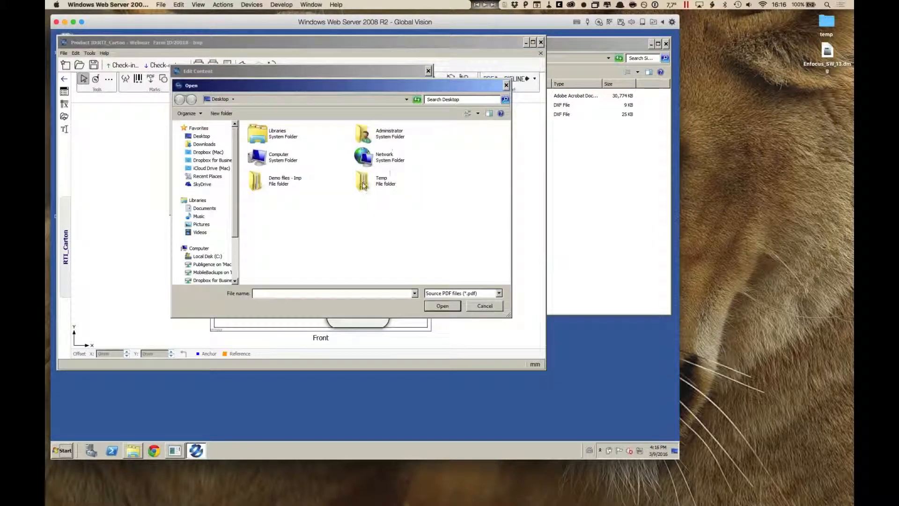
{"action": "double_click", "coordinate": [257, 184]}
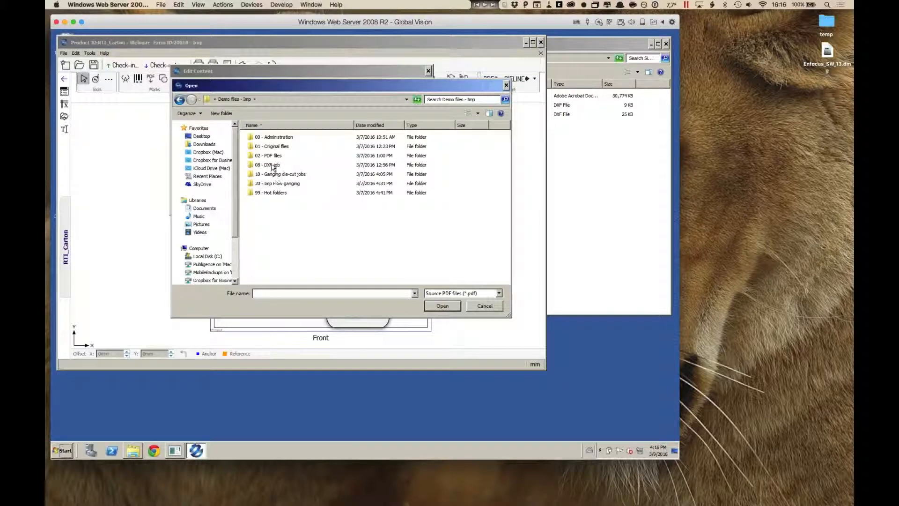
{"action": "double_click", "coordinate": [271, 164]}
{"action": "left_click", "coordinate": [277, 157]}
{"action": "double_click", "coordinate": [276, 157]}
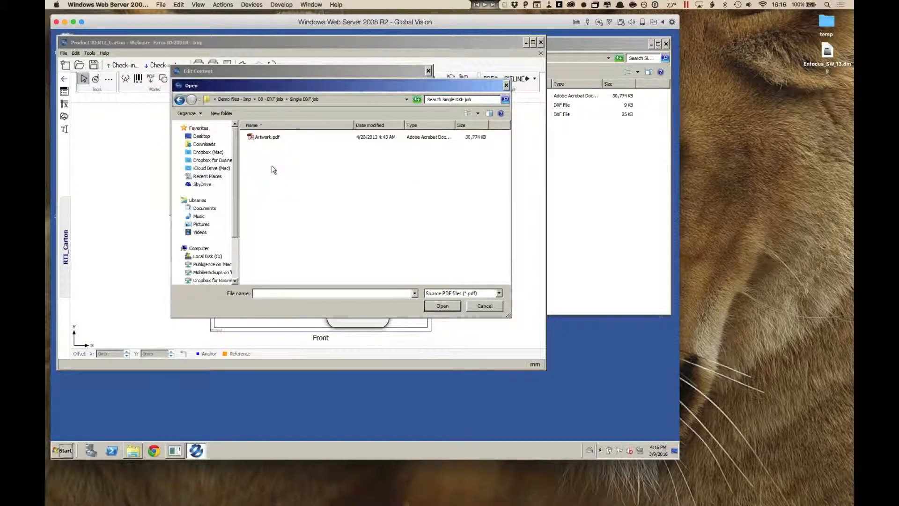
{"action": "left_click", "coordinate": [271, 137]}
{"action": "left_click", "coordinate": [445, 308]}
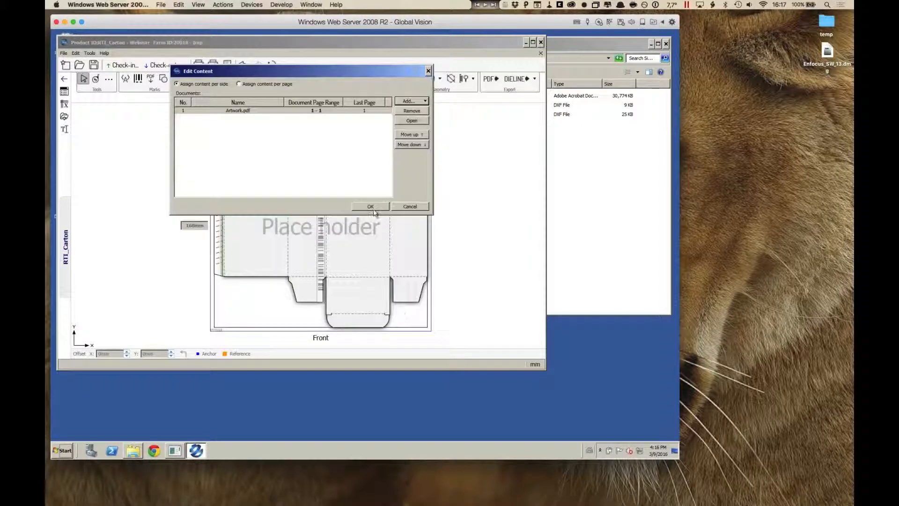
{"action": "left_click", "coordinate": [371, 206]}
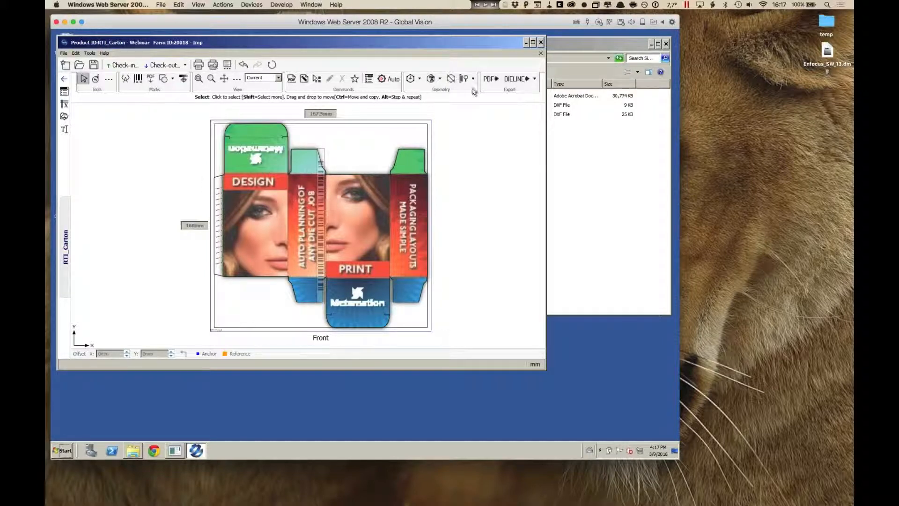
Step: Auto-plan the carton with the preset offset presses, irregular nesting and options, and accept the most profitable computed layout
{"action": "left_click", "coordinate": [388, 78]}
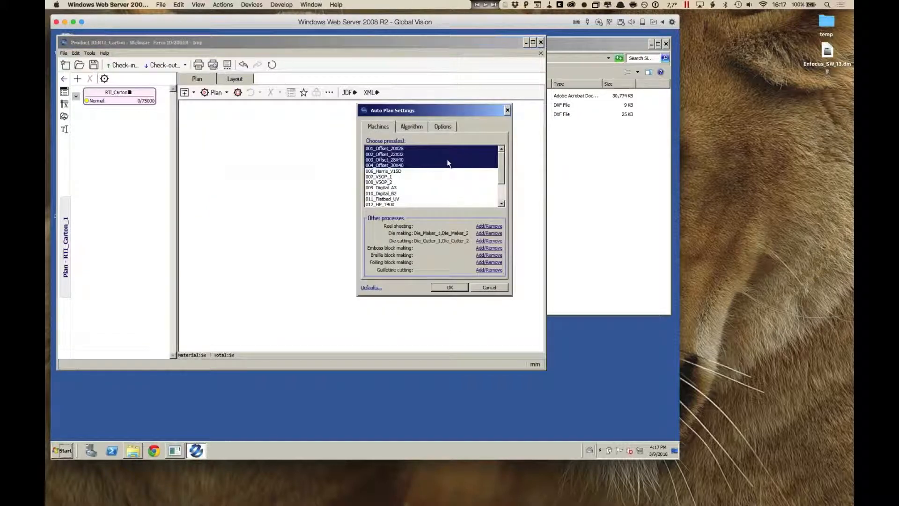
{"action": "left_click", "coordinate": [419, 126]}
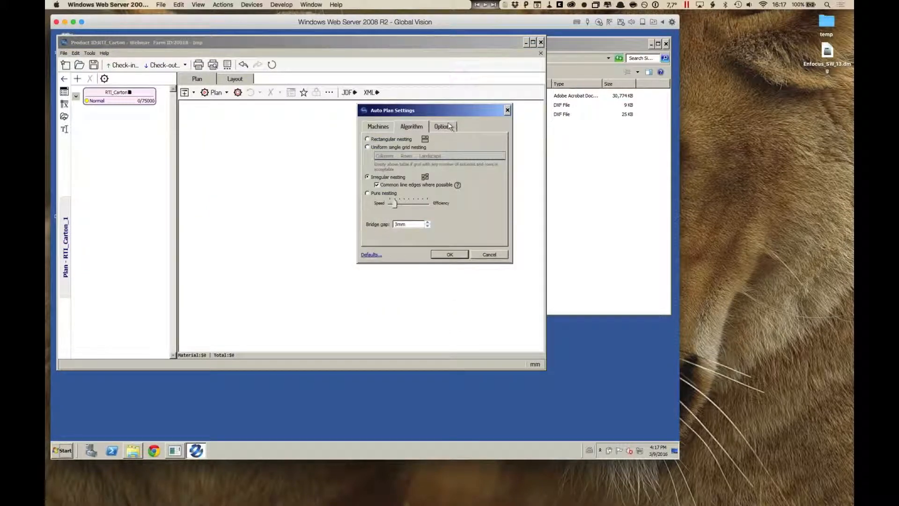
{"action": "left_click", "coordinate": [450, 128]}
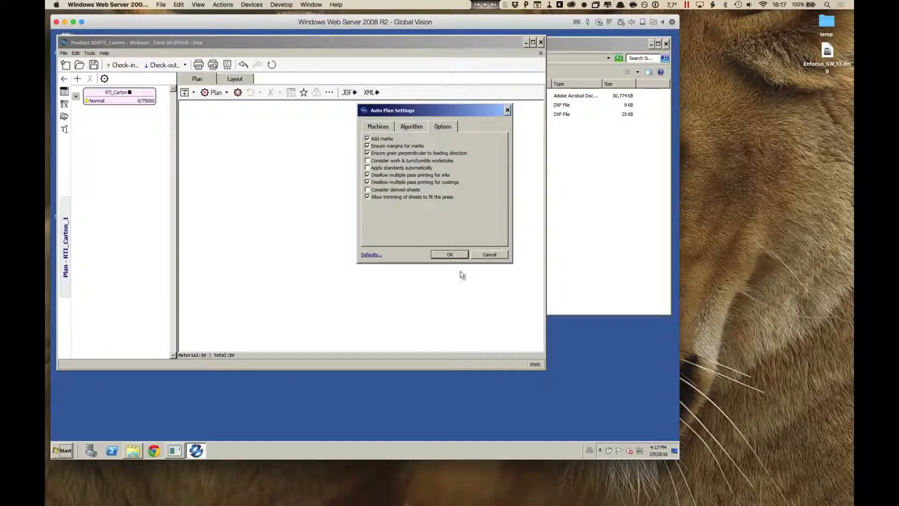
{"action": "left_click", "coordinate": [451, 255]}
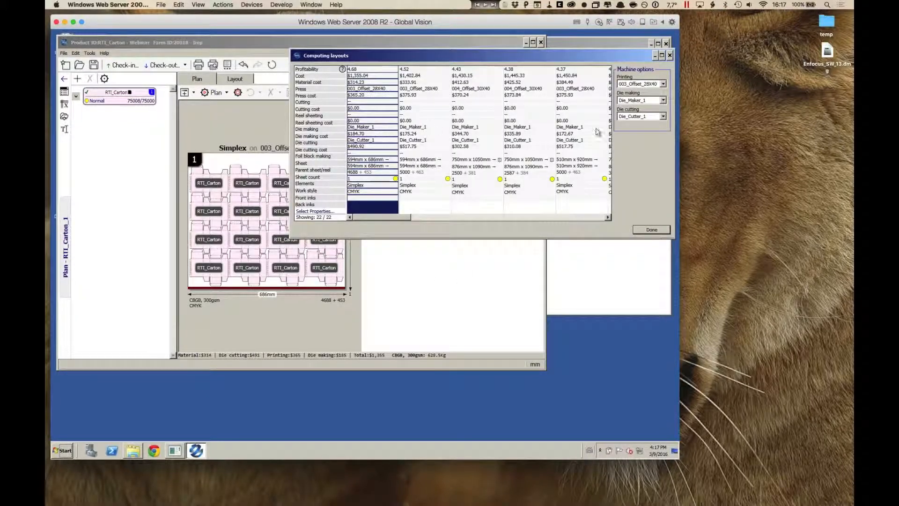
{"action": "left_click", "coordinate": [651, 230]}
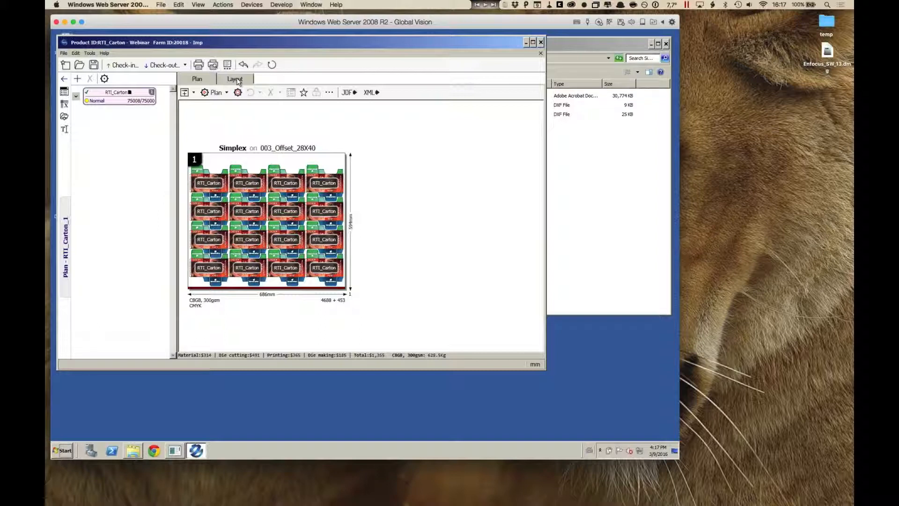
Step: Open the new plan's sheet layout and inspect the artwork around the glue flaps between neighbouring cartons
{"action": "left_click", "coordinate": [236, 79]}
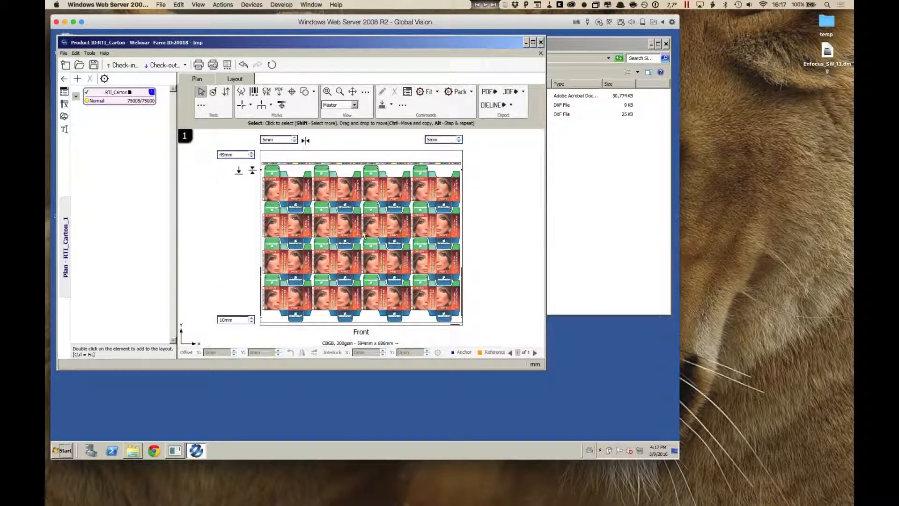
{"action": "scroll", "coordinate": [361, 243], "scroll_direction": "up", "scroll_amount": 3}
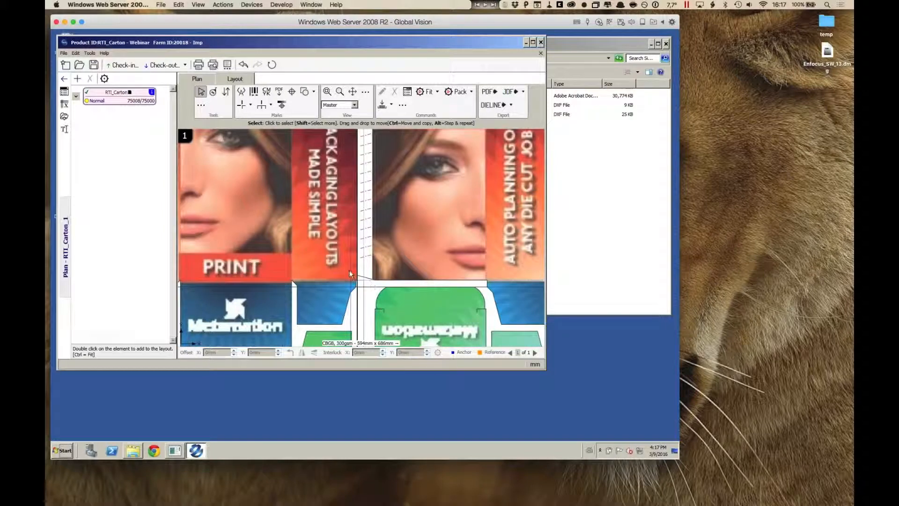
{"action": "mouse_move", "coordinate": [354, 233]}
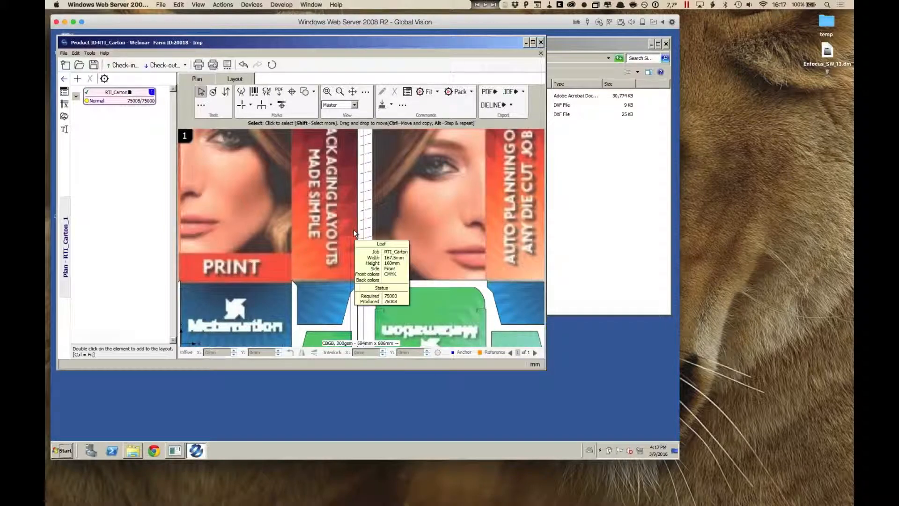
{"action": "scroll", "coordinate": [353, 230], "scroll_direction": "down", "scroll_amount": 5}
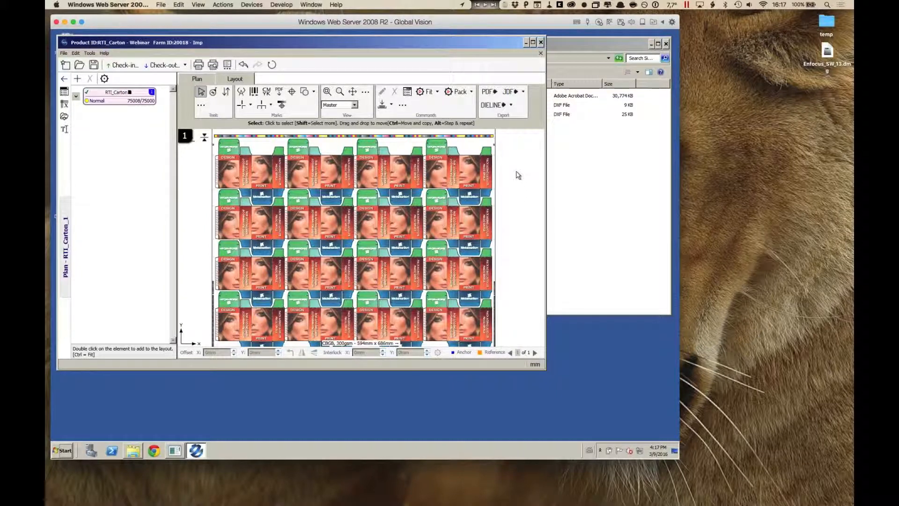
Step: Open the PDF export setup for the selected layout and examine the bleeds between the nested cartons in its preview
{"action": "left_click", "coordinate": [496, 92]}
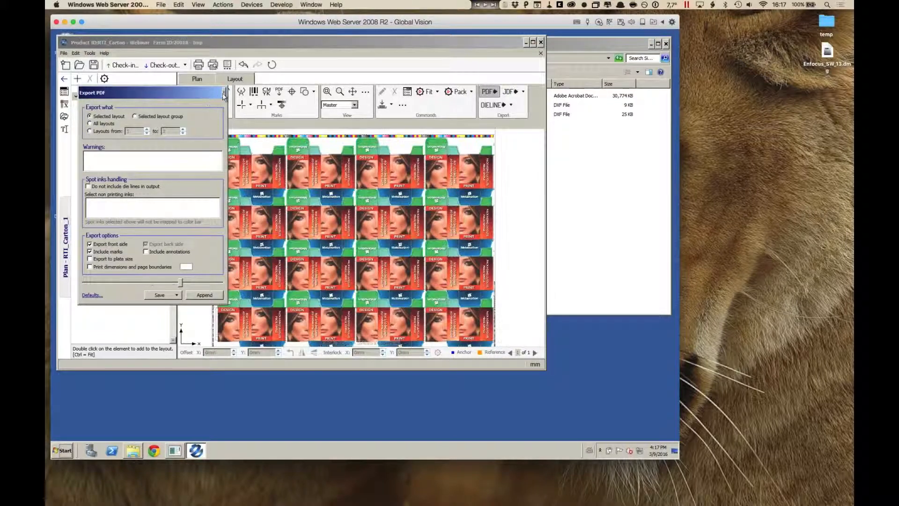
{"action": "scroll", "coordinate": [352, 242], "scroll_direction": "up", "scroll_amount": 5}
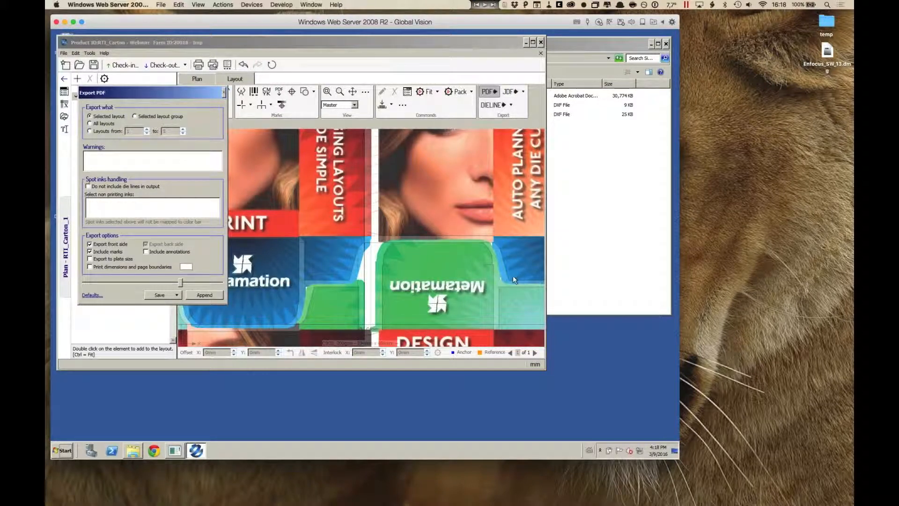
{"action": "scroll", "coordinate": [431, 271], "scroll_direction": "down", "scroll_amount": 5}
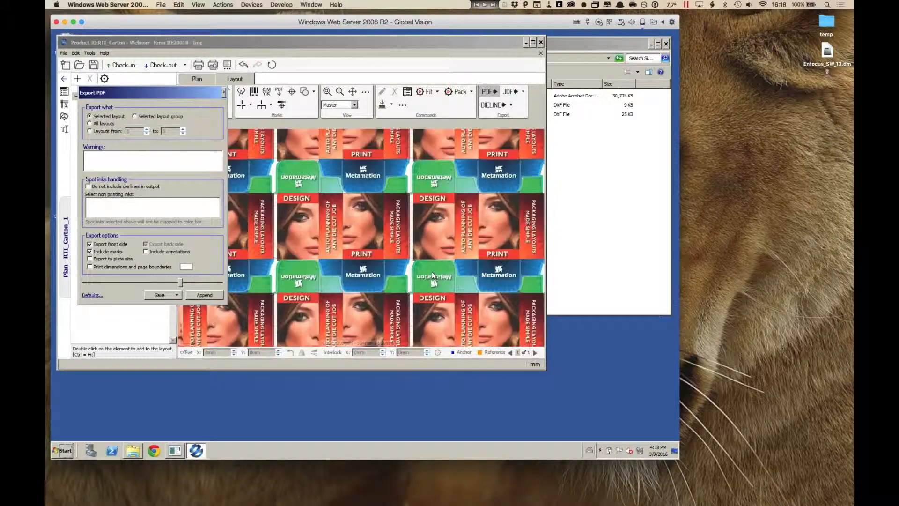
Step: Leave the PDF export setup and export the layout's dielines in mm to the Desktop as the PDF RTI_Carton - Webinar_Die.pdf
{"action": "left_click", "coordinate": [224, 93]}
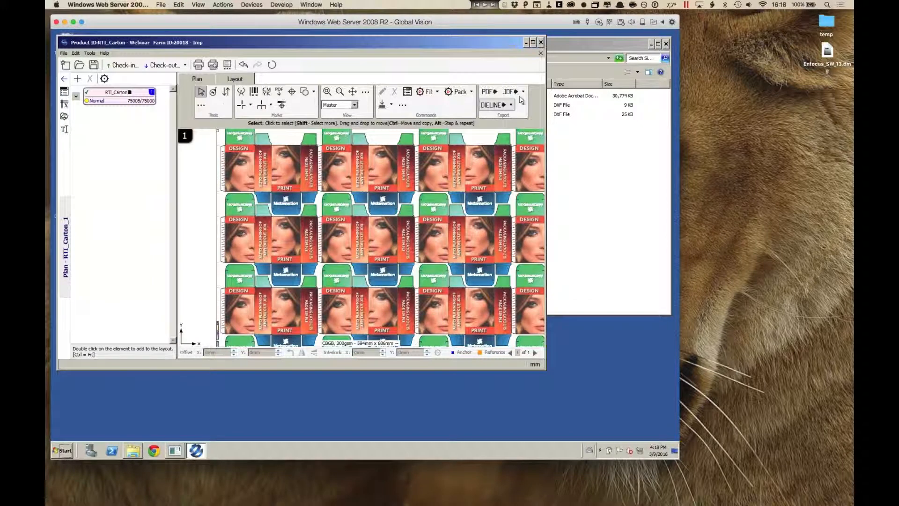
{"action": "left_click", "coordinate": [522, 91]}
{"action": "left_click", "coordinate": [511, 105]}
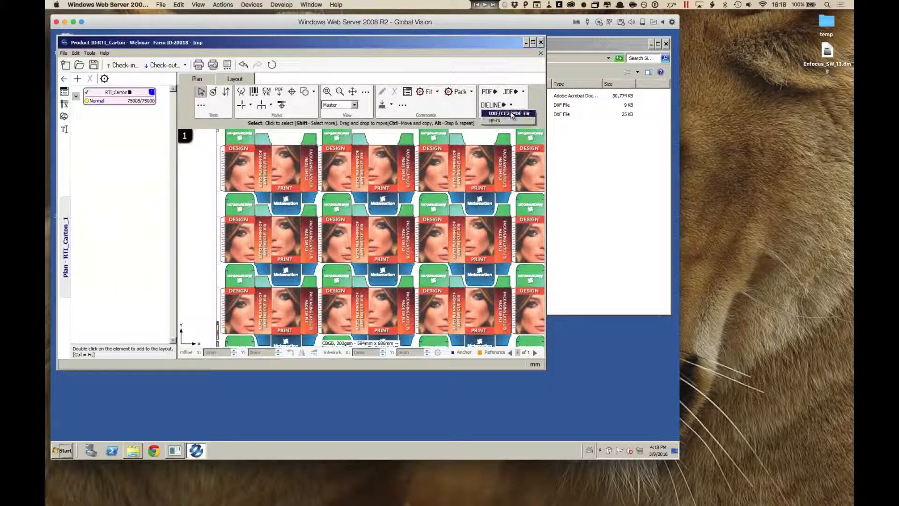
{"action": "left_click", "coordinate": [512, 114]}
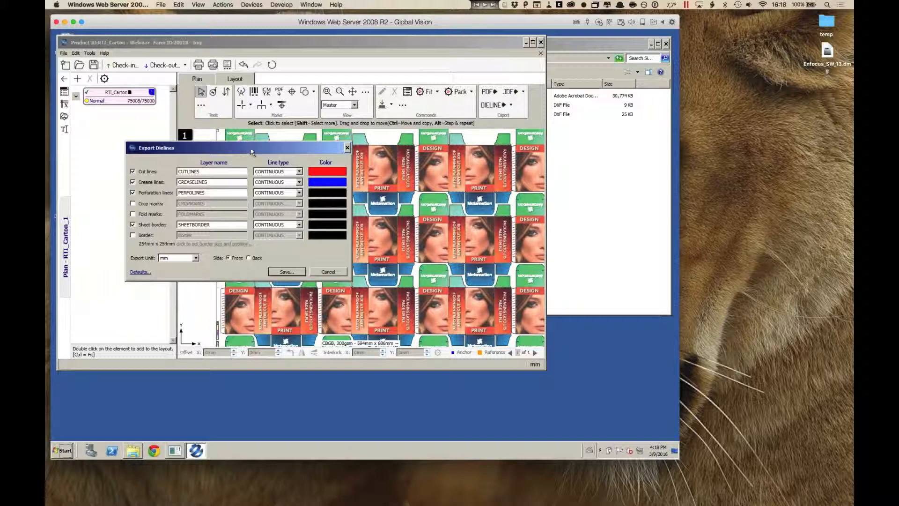
{"action": "left_click_drag", "start_coordinate": [253, 153], "coordinate": [279, 162]}
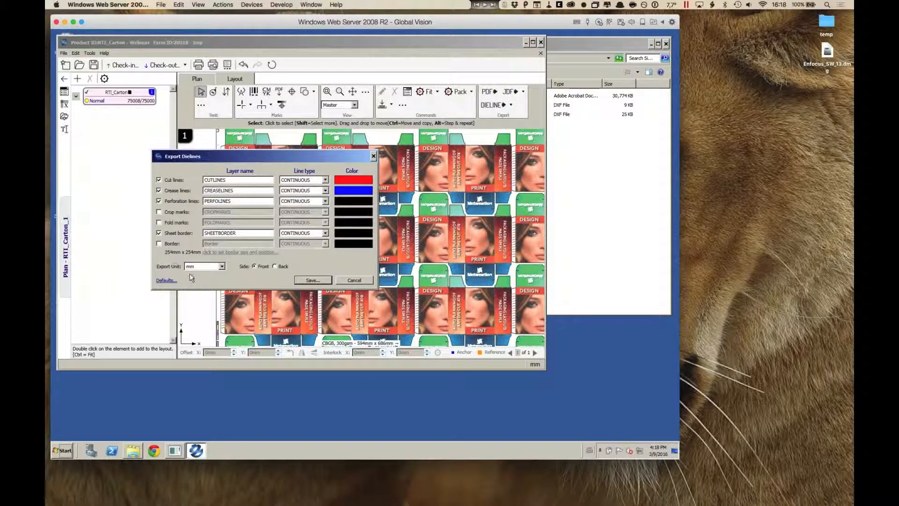
{"action": "left_click", "coordinate": [313, 280]}
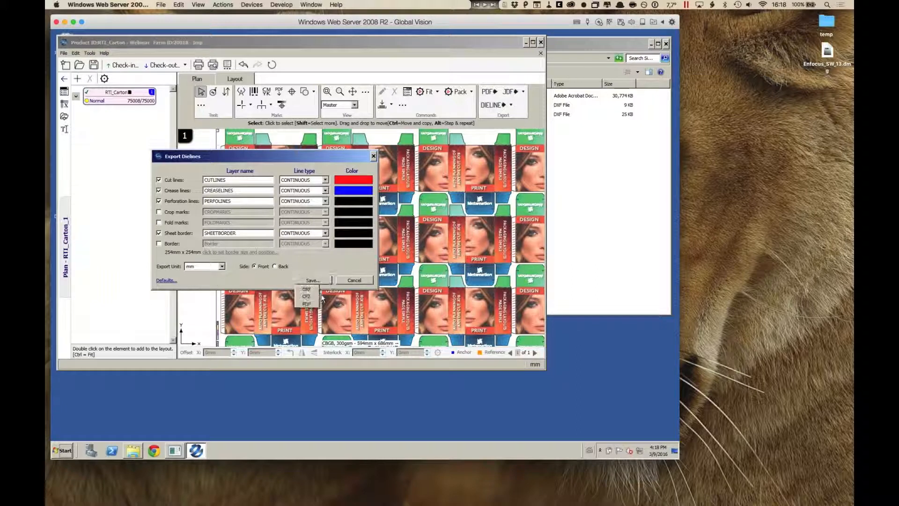
{"action": "left_click", "coordinate": [307, 303]}
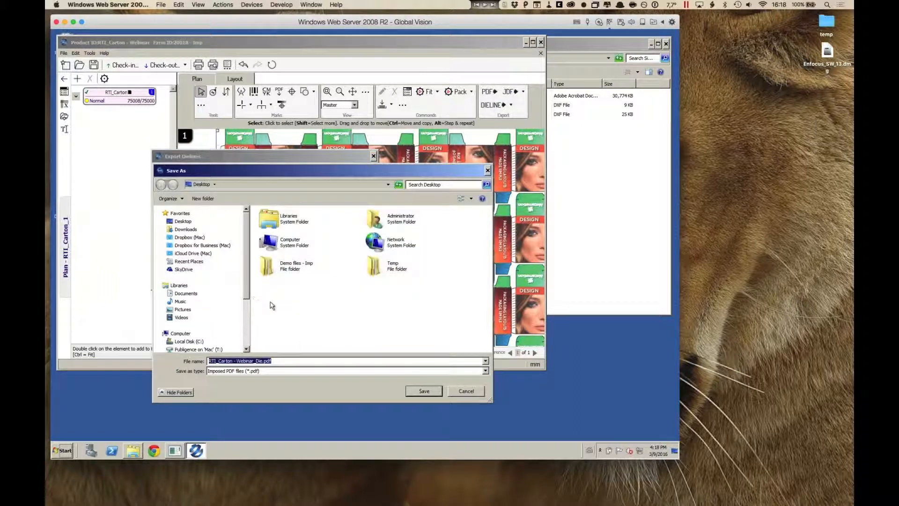
{"action": "left_click", "coordinate": [425, 391]}
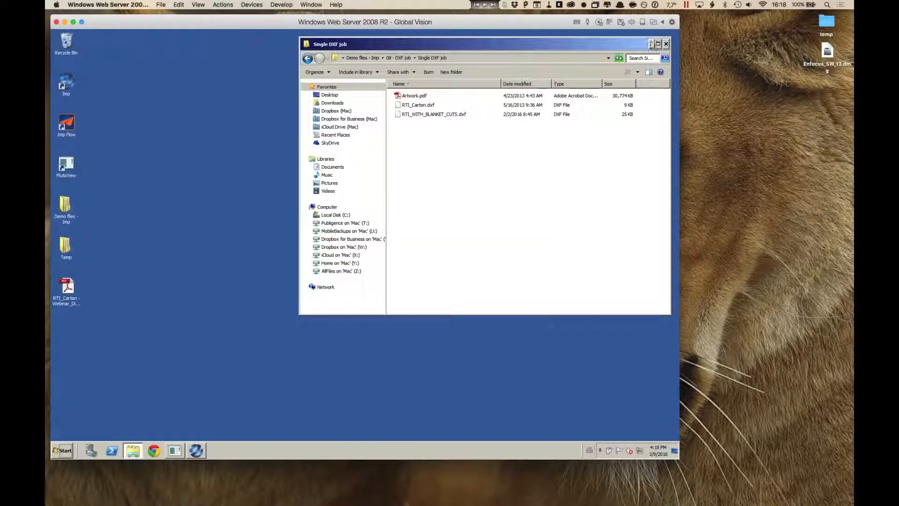
Step: Open the exported dieline PDF from the Windows desktop to examine its cut and crease lines, and close it
{"action": "left_click", "coordinate": [652, 44]}
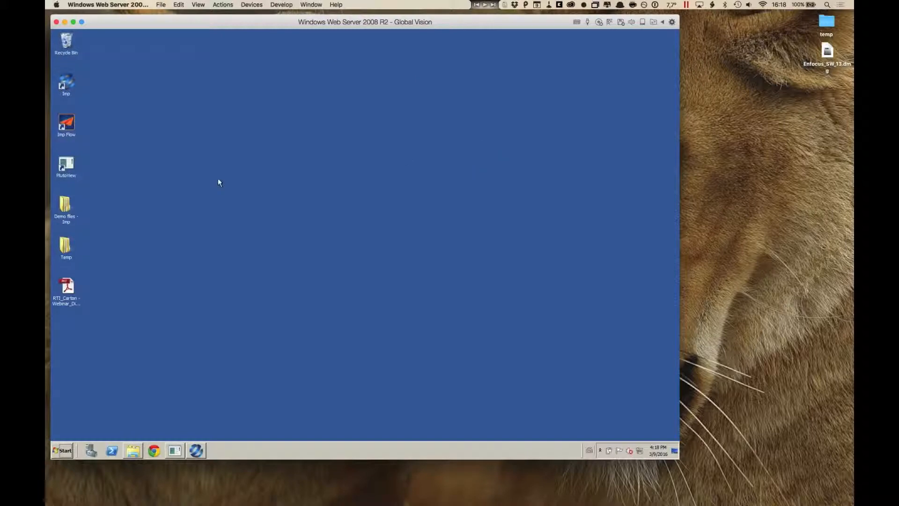
{"action": "double_click", "coordinate": [71, 289]}
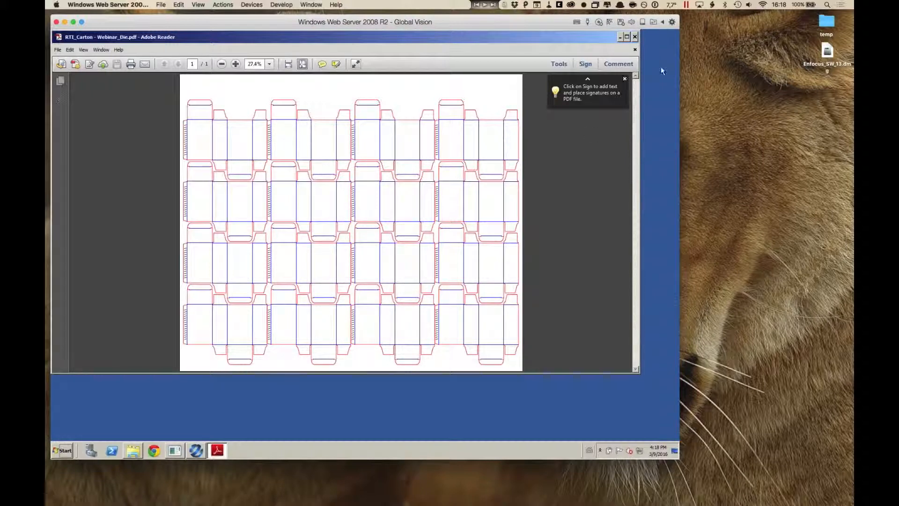
{"action": "left_click", "coordinate": [635, 36]}
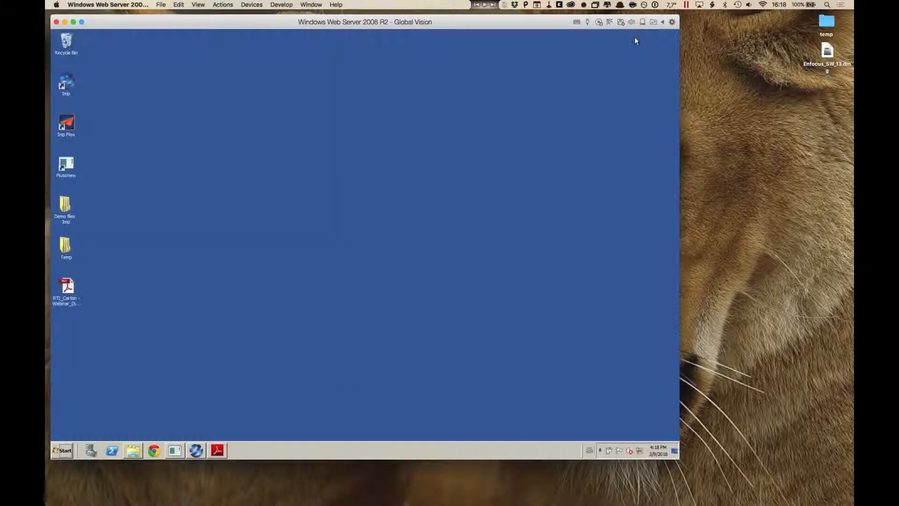
Step: Return to Imp, compare the total costs of the two carton plans, and close the product, discarding its changes
{"action": "left_click", "coordinate": [196, 450]}
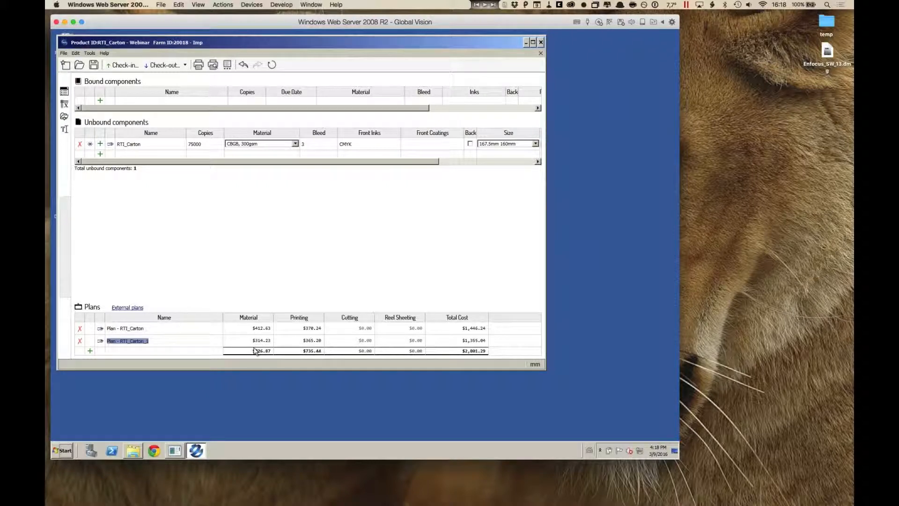
{"action": "left_click", "coordinate": [485, 343]}
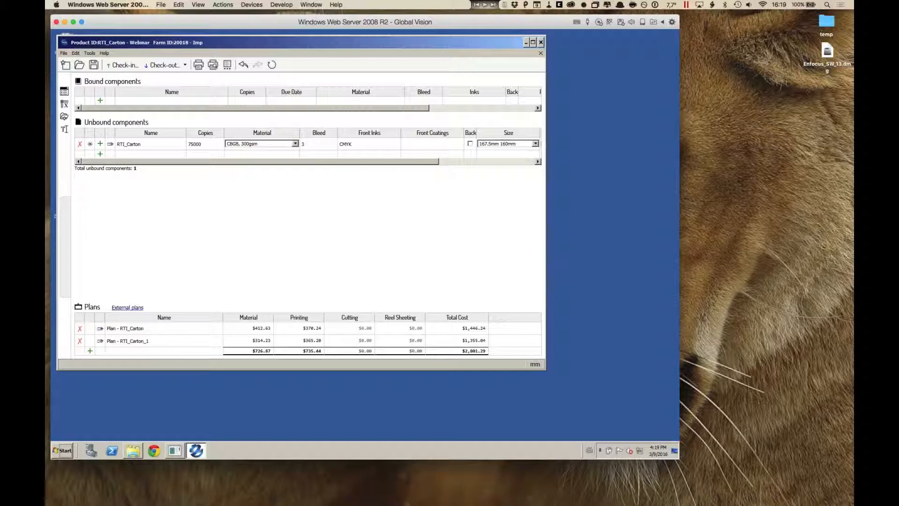
{"action": "left_click", "coordinate": [541, 53]}
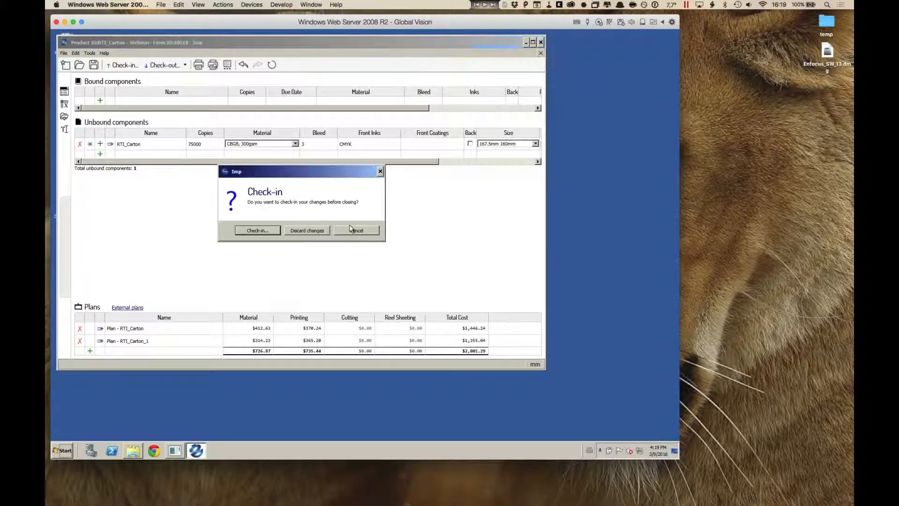
{"action": "left_click", "coordinate": [302, 231]}
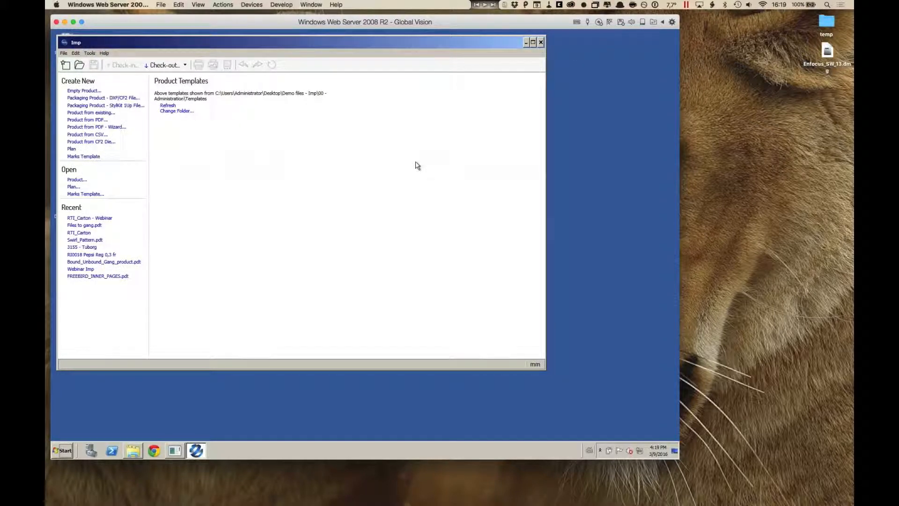
Step: Open the Single DXF for die database folder in 08 - DXF job within Demo files - Imp, beside the Imp window
{"action": "key", "text": "super+Tab"}
{"action": "key", "text": "super+Tab"}
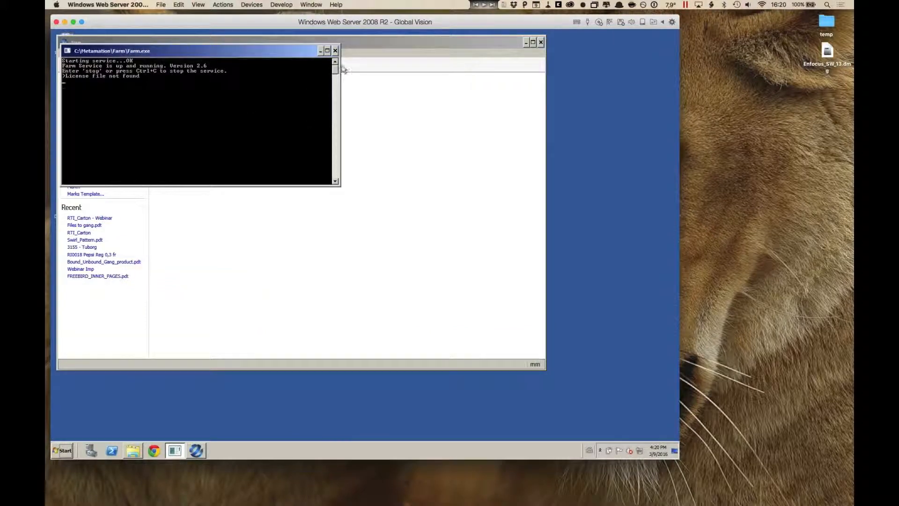
{"action": "left_click_drag", "start_coordinate": [353, 44], "coordinate": [381, 55]}
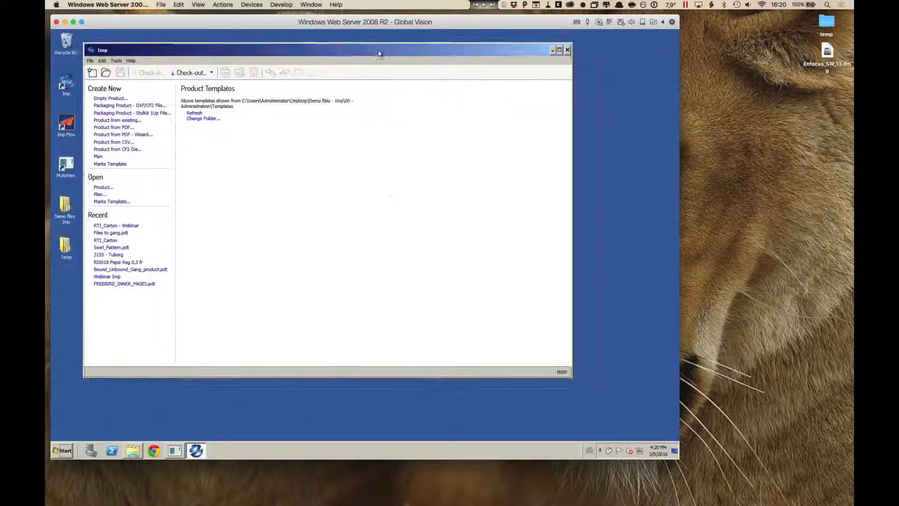
{"action": "double_click", "coordinate": [65, 206]}
{"action": "left_click_drag", "start_coordinate": [345, 41], "coordinate": [572, 59]}
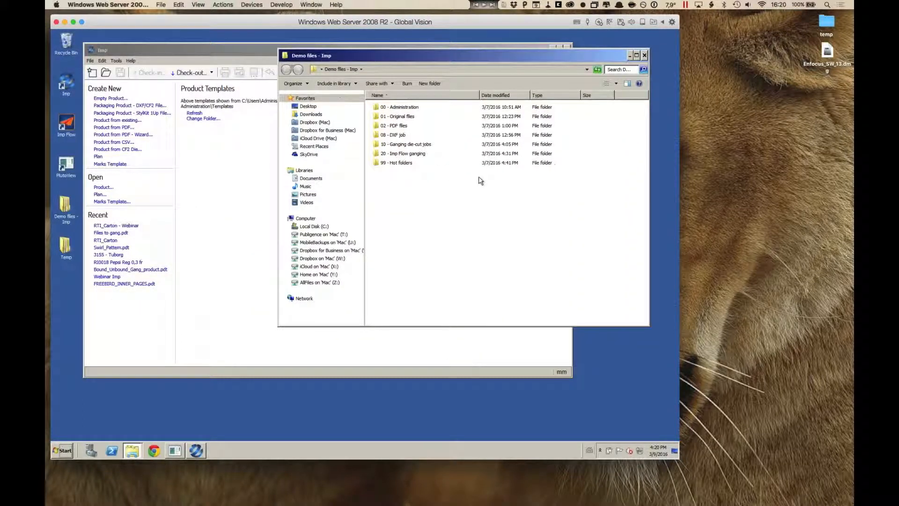
{"action": "double_click", "coordinate": [393, 135]}
{"action": "double_click", "coordinate": [408, 117]}
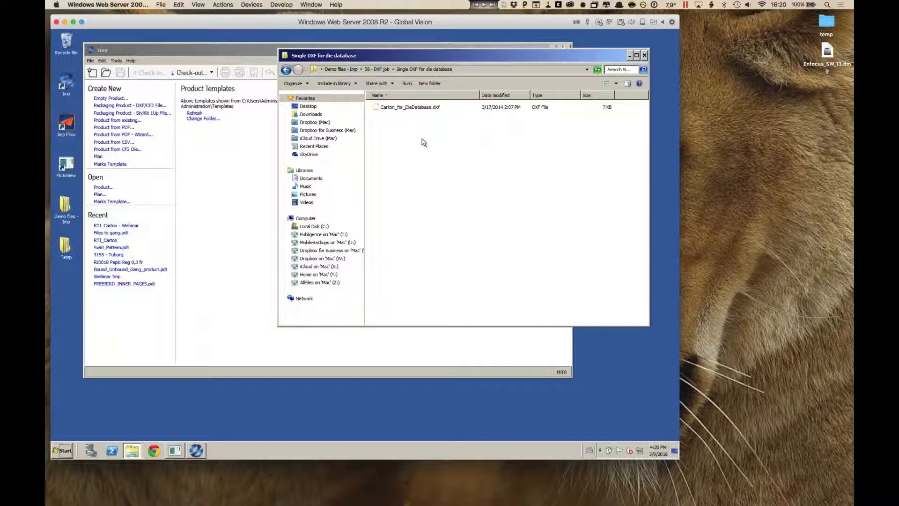
{"action": "left_click_drag", "start_coordinate": [564, 56], "coordinate": [582, 75]}
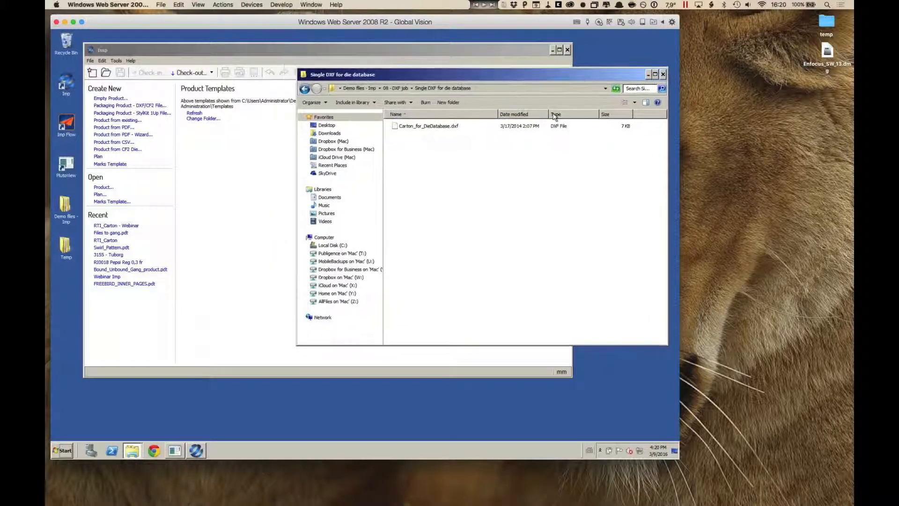
Step: Create a product from Carton_for_DieDatabase.dxf, importing CUTLINES and CREASELINES in mm, and set 45687 copies
{"action": "left_click", "coordinate": [394, 129]}
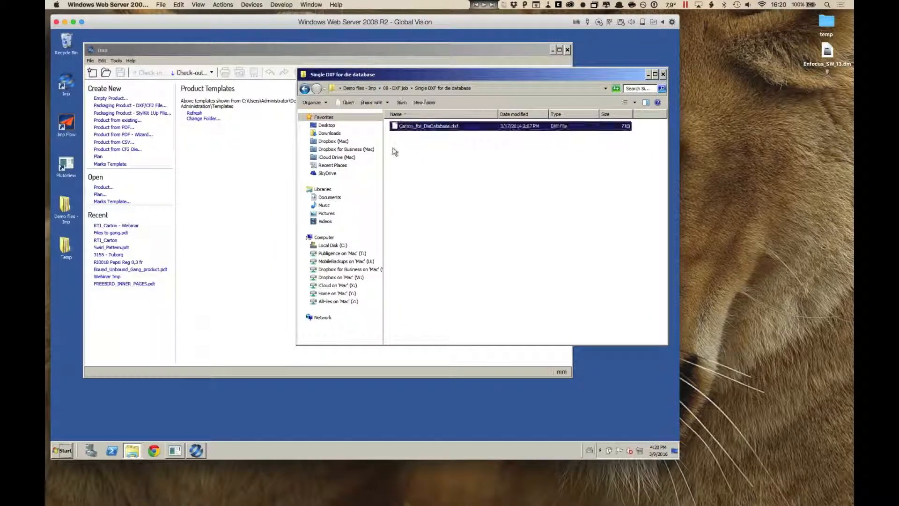
{"action": "left_click_drag", "start_coordinate": [239, 164], "coordinate": [240, 165]}
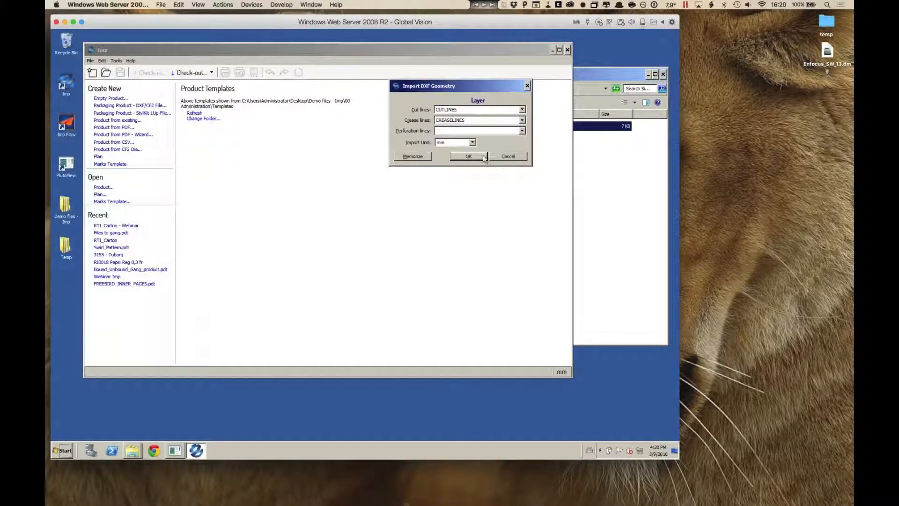
{"action": "left_click", "coordinate": [483, 157]}
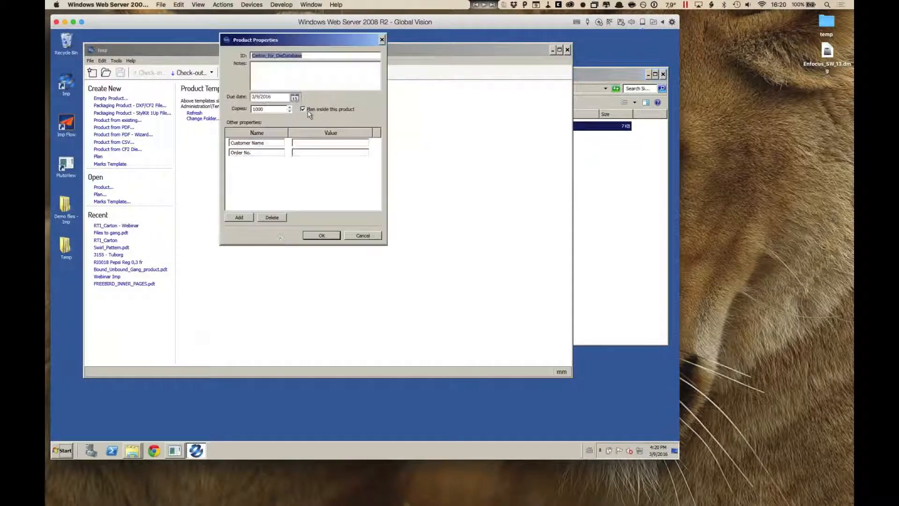
{"action": "double_click", "coordinate": [261, 108]}
{"action": "type", "text": "45687"}
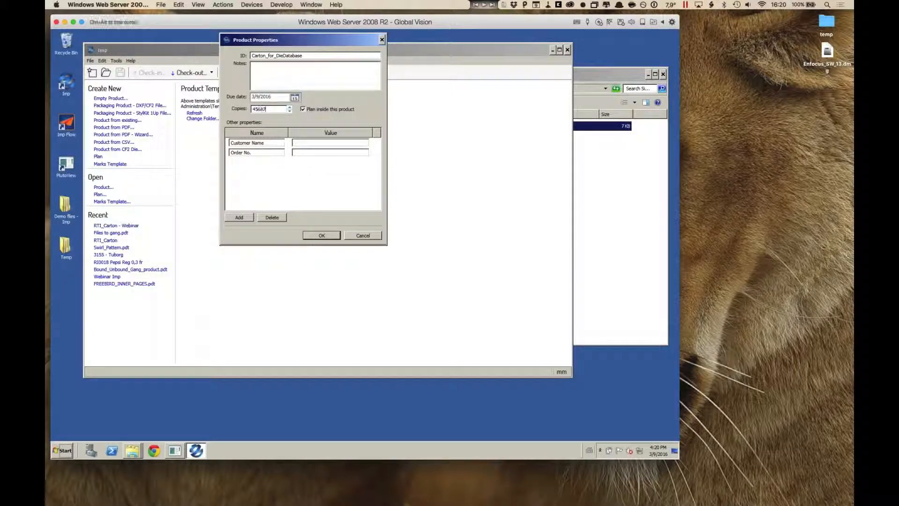
{"action": "left_click", "coordinate": [326, 237]}
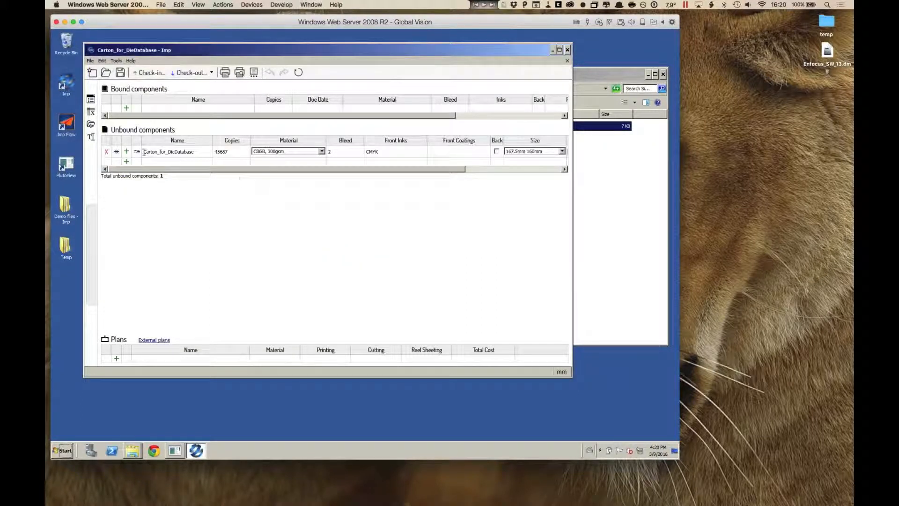
Step: Auto-plan the carton on presses 001_Offset_20X28 through 004_Offset_30X40, accept the most profitable layout, and open its sheet
{"action": "left_click", "coordinate": [137, 153]}
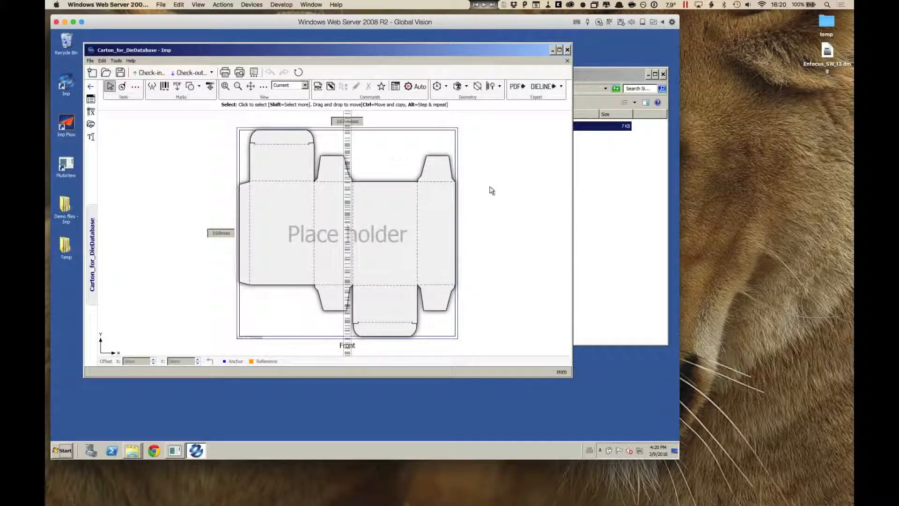
{"action": "left_click", "coordinate": [415, 87]}
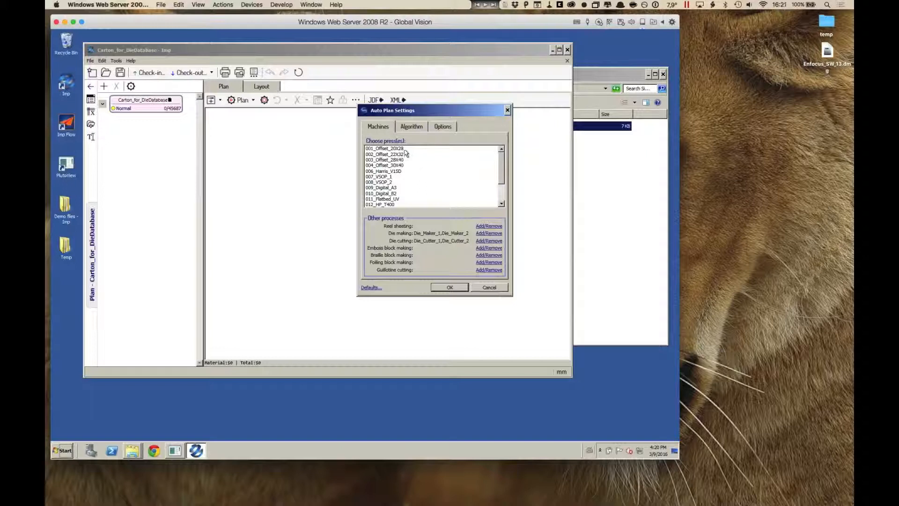
{"action": "left_click_drag", "start_coordinate": [404, 148], "coordinate": [401, 165]}
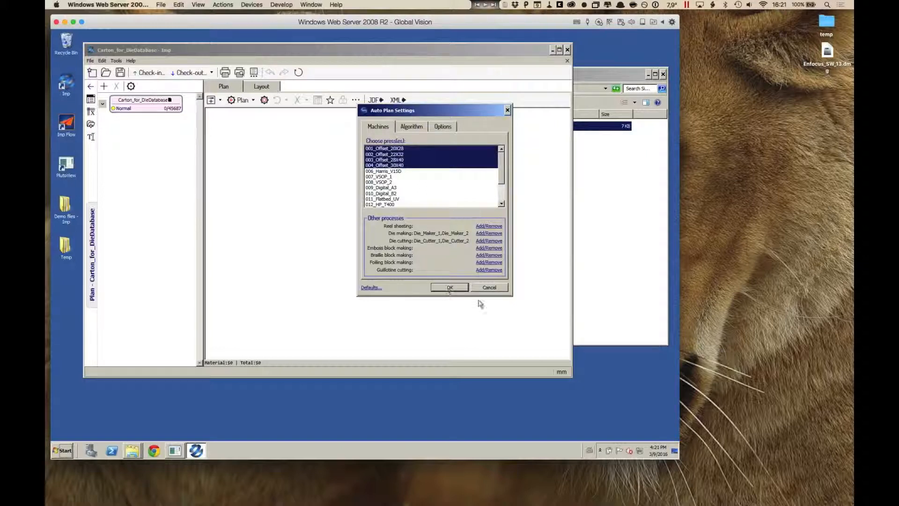
{"action": "left_click", "coordinate": [462, 288]}
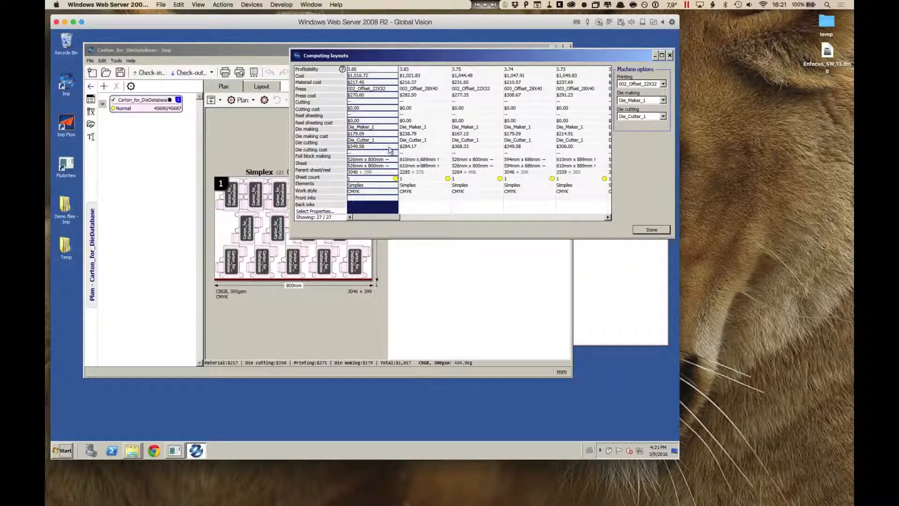
{"action": "left_click", "coordinate": [658, 232]}
{"action": "left_click", "coordinate": [364, 170]}
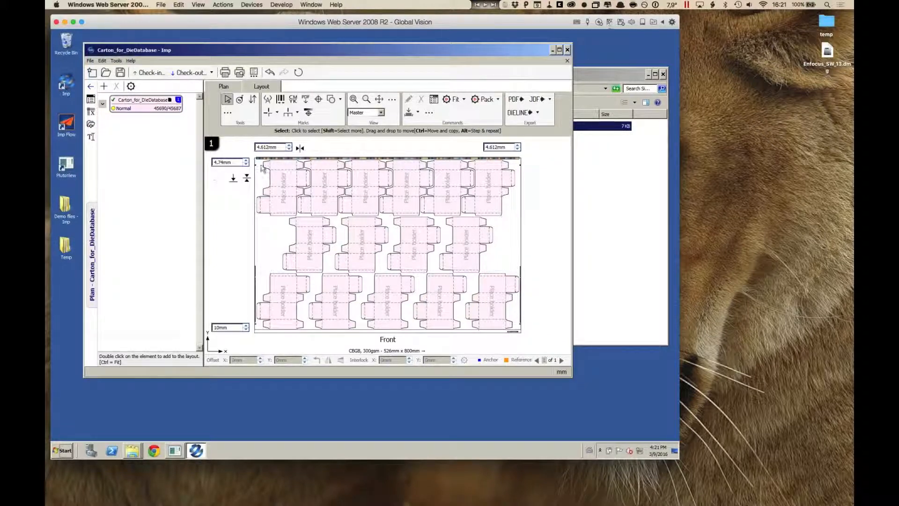
Step: Search the die database for geometry similar to the carton, requiring a close outline match with the tolerance at High
{"action": "left_click", "coordinate": [90, 86]}
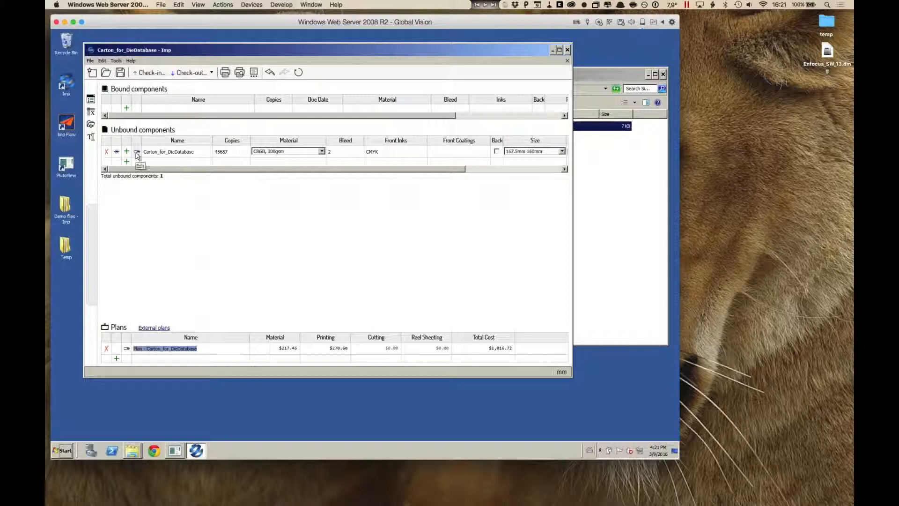
{"action": "left_click", "coordinate": [137, 153]}
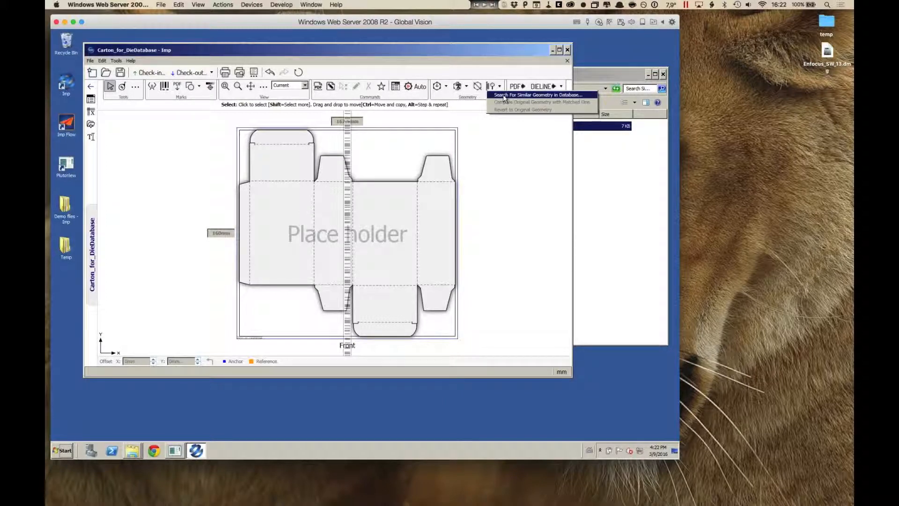
{"action": "left_click", "coordinate": [503, 96]}
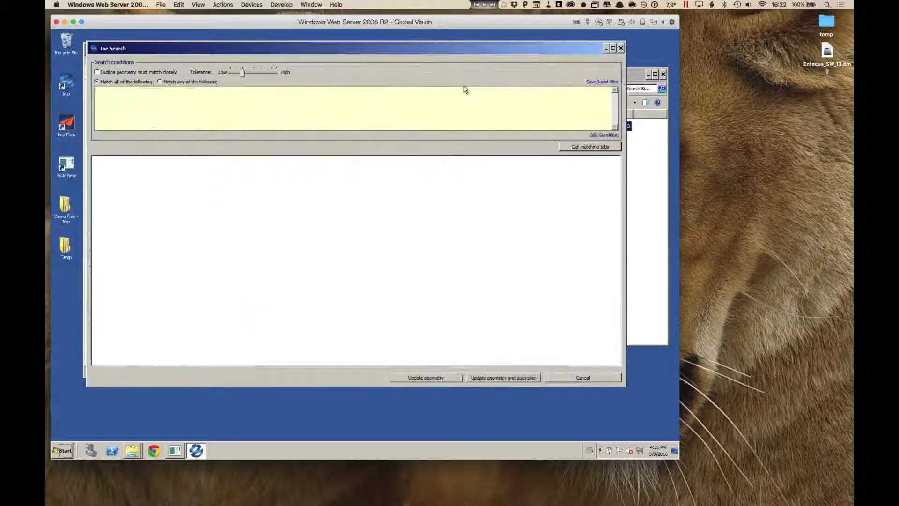
{"action": "left_click", "coordinate": [97, 72]}
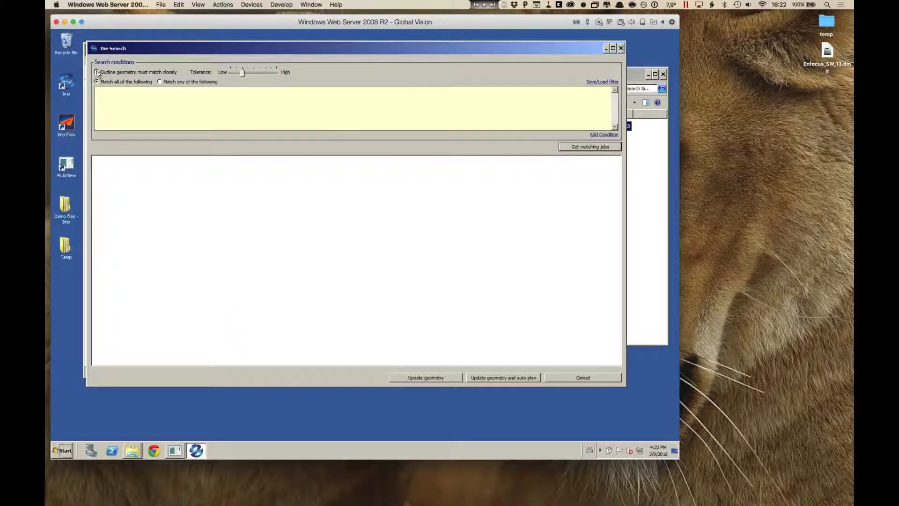
{"action": "left_click_drag", "start_coordinate": [243, 73], "coordinate": [283, 77]}
{"action": "left_click", "coordinate": [601, 149]}
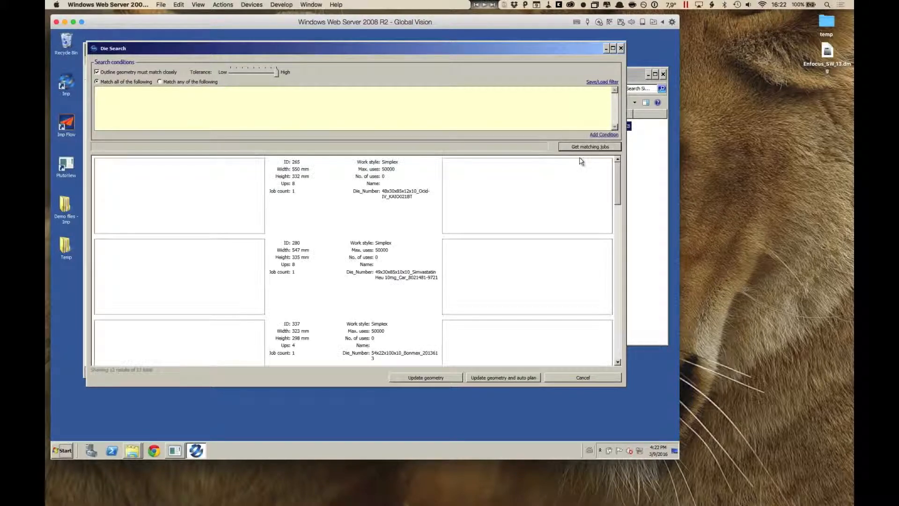
{"action": "mouse_move", "coordinate": [617, 171]}
{"action": "left_mouse_down"}
{"action": "mouse_move", "coordinate": [622, 286]}
{"action": "mouse_move", "coordinate": [620, 167]}
{"action": "left_mouse_up"}
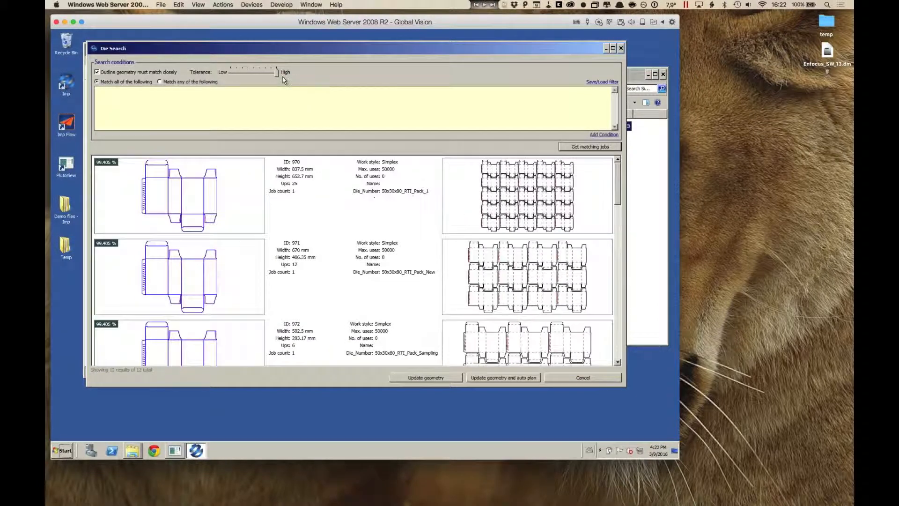
Step: Lower the die search tolerance to slightly below the middle of its range and search for matching jobs again
{"action": "left_click_drag", "start_coordinate": [276, 73], "coordinate": [248, 76]}
{"action": "left_click", "coordinate": [612, 148]}
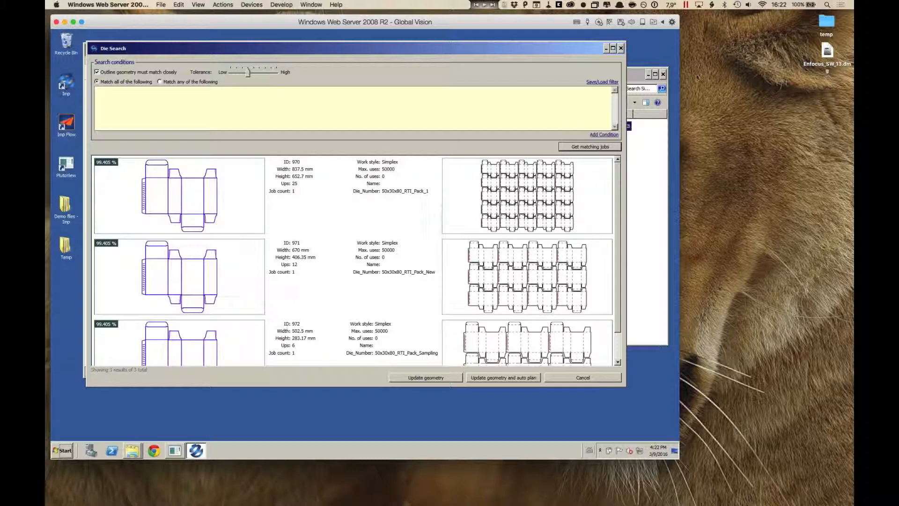
{"action": "scroll", "coordinate": [617, 216], "scroll_direction": "down", "scroll_amount": 1}
{"action": "scroll", "coordinate": [617, 215], "scroll_direction": "up", "scroll_amount": 1}
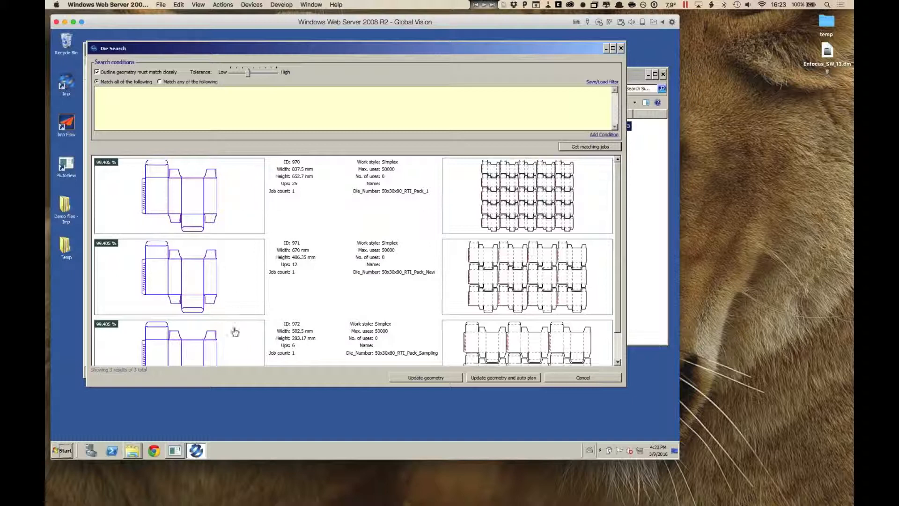
Step: Compare die 970's geometry with the carton and measure the gap between the differing flap outlines, closing the comparison when done
{"action": "double_click", "coordinate": [217, 186]}
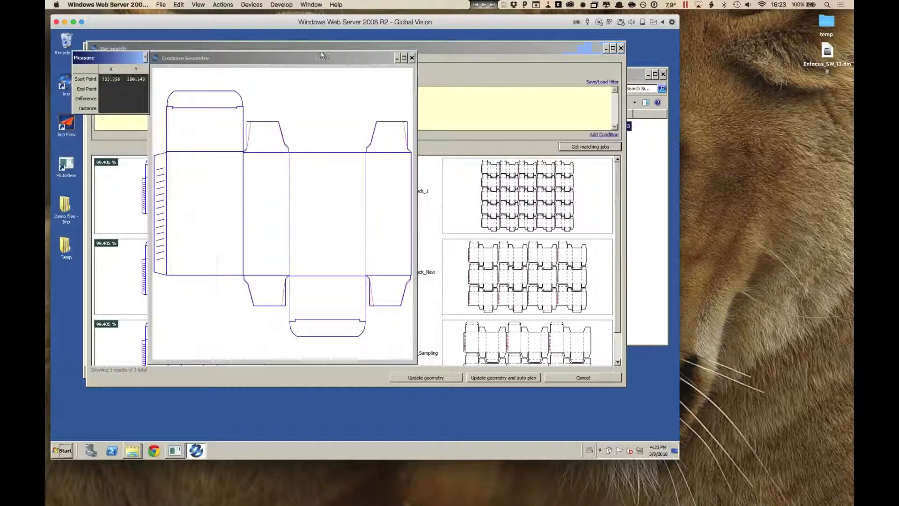
{"action": "left_click_drag", "start_coordinate": [319, 58], "coordinate": [383, 41]}
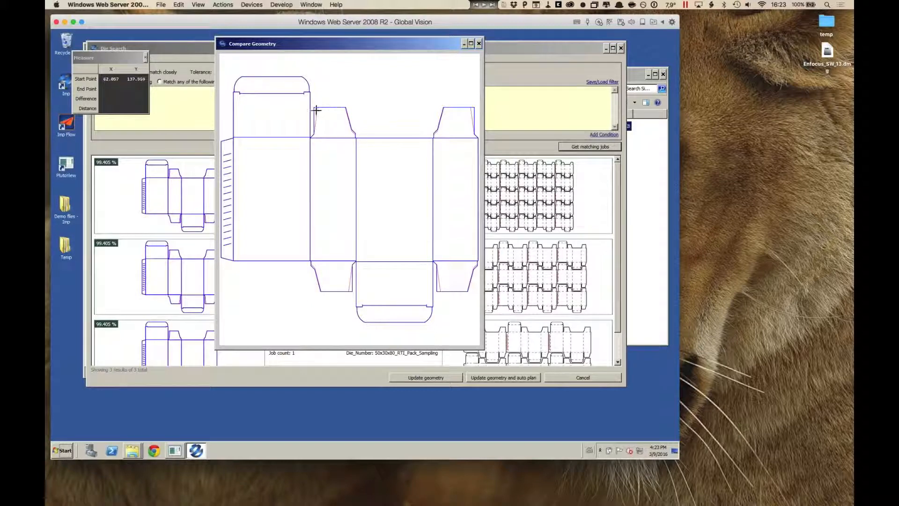
{"action": "scroll", "coordinate": [315, 110], "scroll_direction": "up", "scroll_amount": 5}
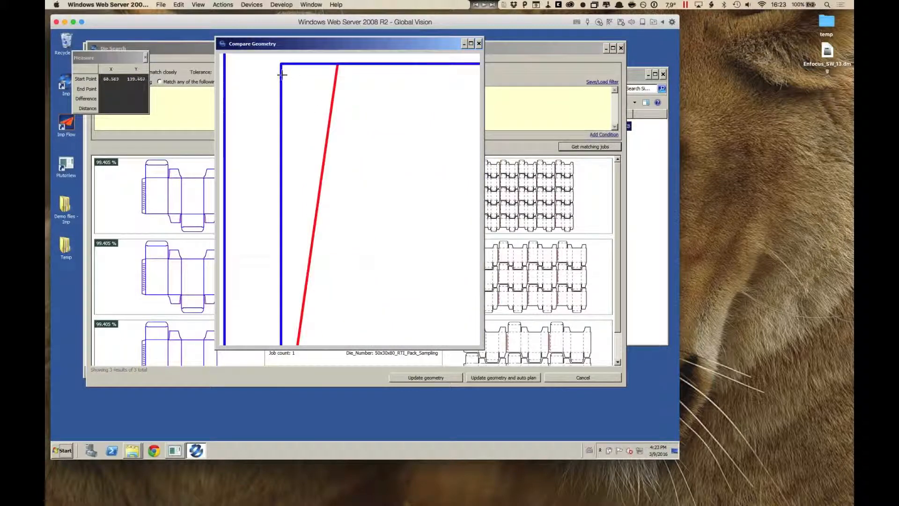
{"action": "left_click", "coordinate": [281, 74]}
{"action": "left_click", "coordinate": [337, 74]}
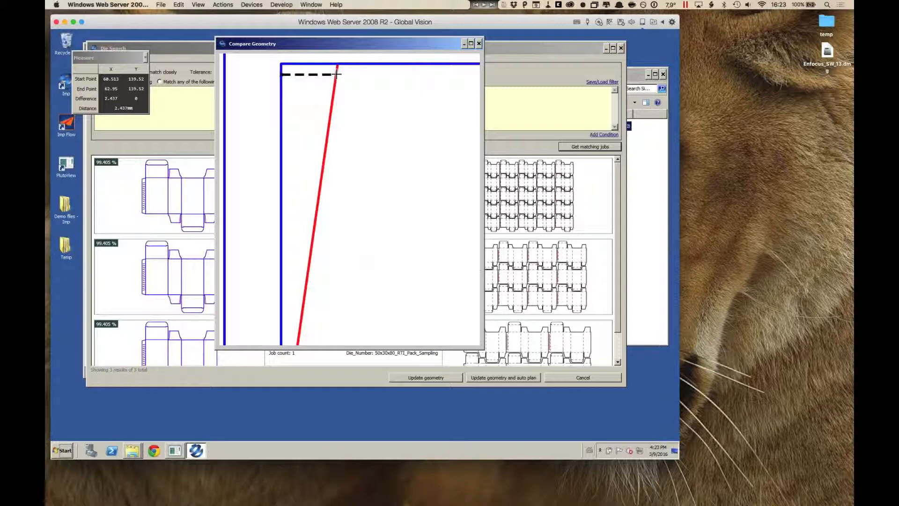
{"action": "scroll", "coordinate": [351, 157], "scroll_direction": "down", "scroll_amount": 5}
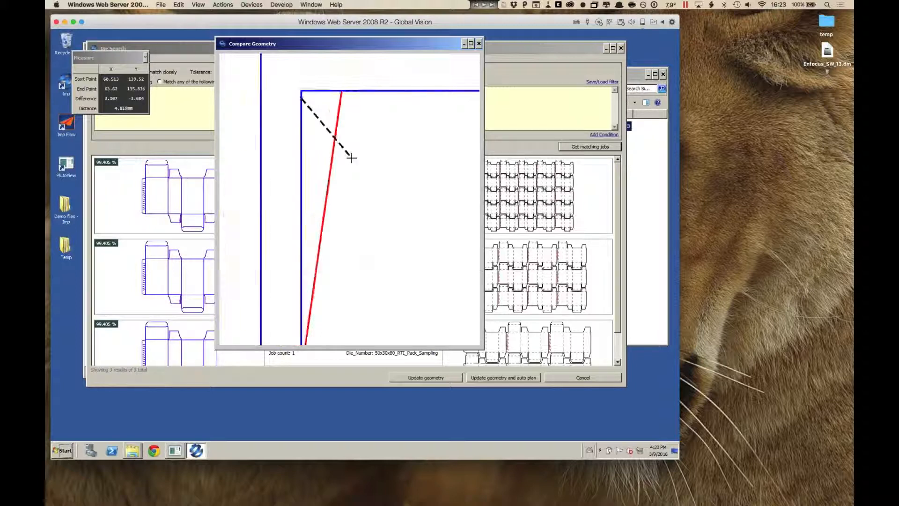
{"action": "scroll", "coordinate": [351, 157], "scroll_direction": "down", "scroll_amount": 4}
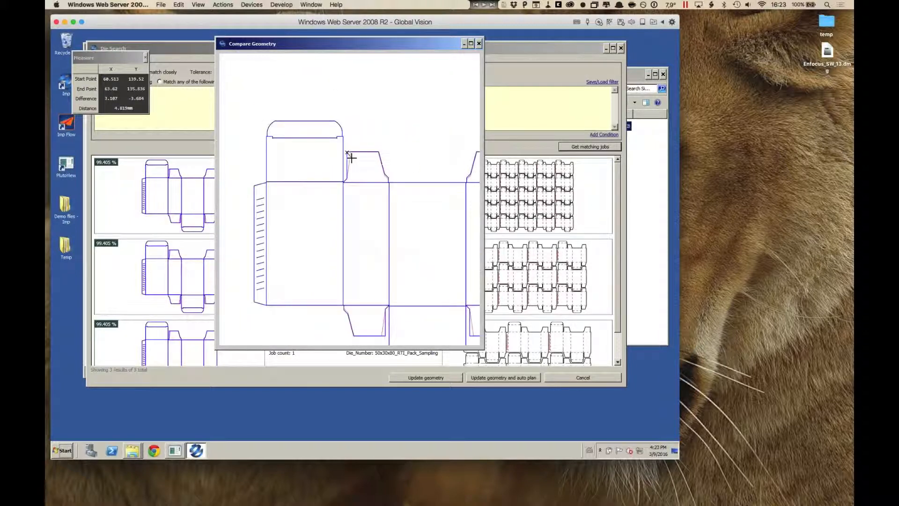
{"action": "left_click", "coordinate": [369, 141]}
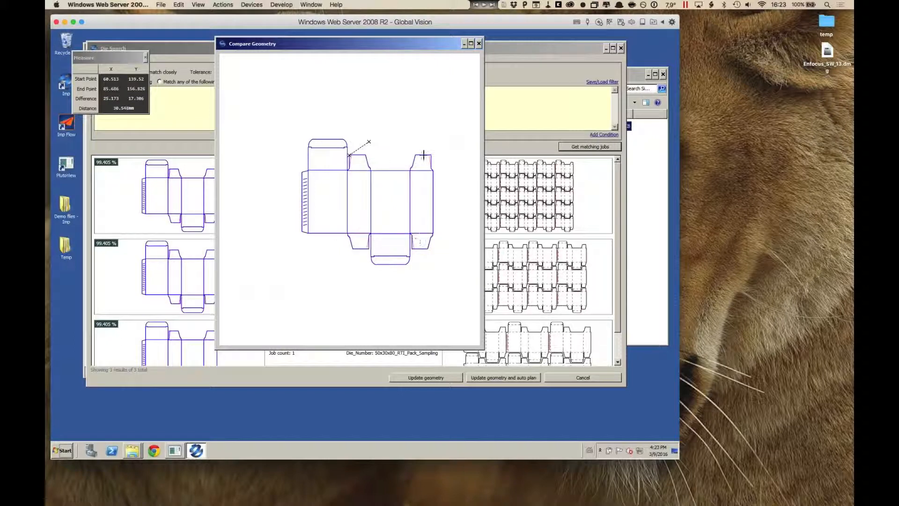
{"action": "left_click", "coordinate": [479, 43]}
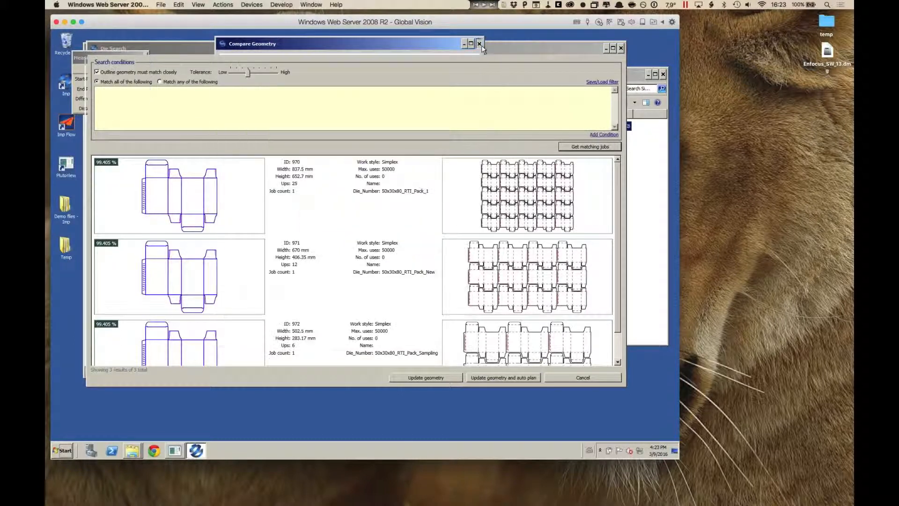
Step: Update the carton to die 970's geometry and auto-plan it on presses 001_Offset_20X28 through 004_Offset_30X40, accepting the most profitable layout
{"action": "left_click", "coordinate": [351, 207]}
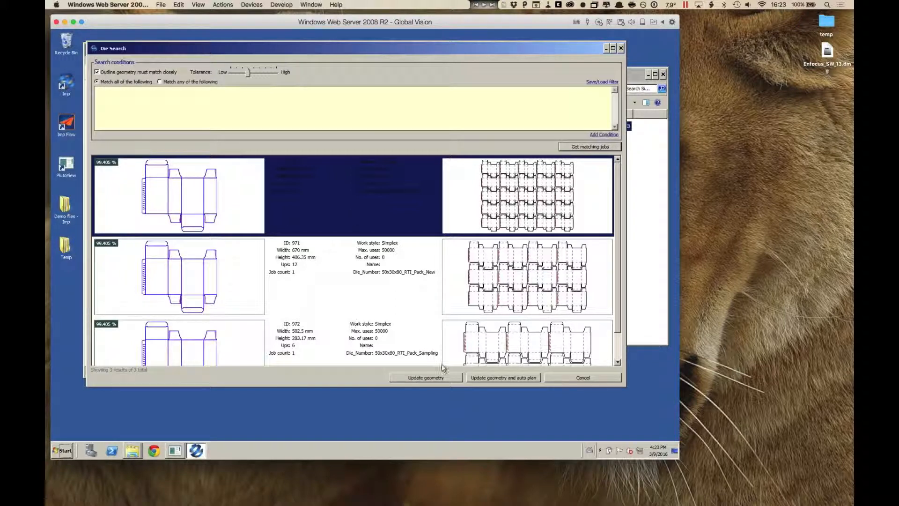
{"action": "left_click", "coordinate": [500, 380]}
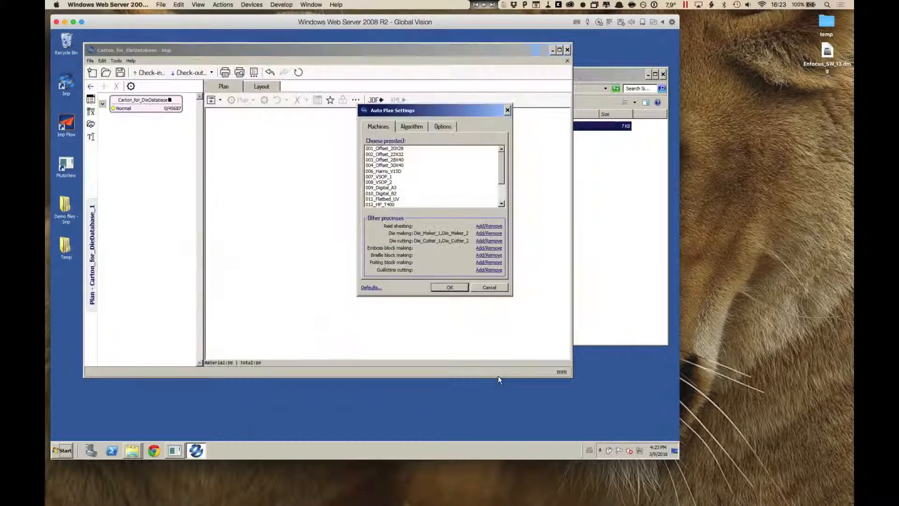
{"action": "left_click_drag", "start_coordinate": [405, 149], "coordinate": [406, 165]}
{"action": "left_click", "coordinate": [456, 287]}
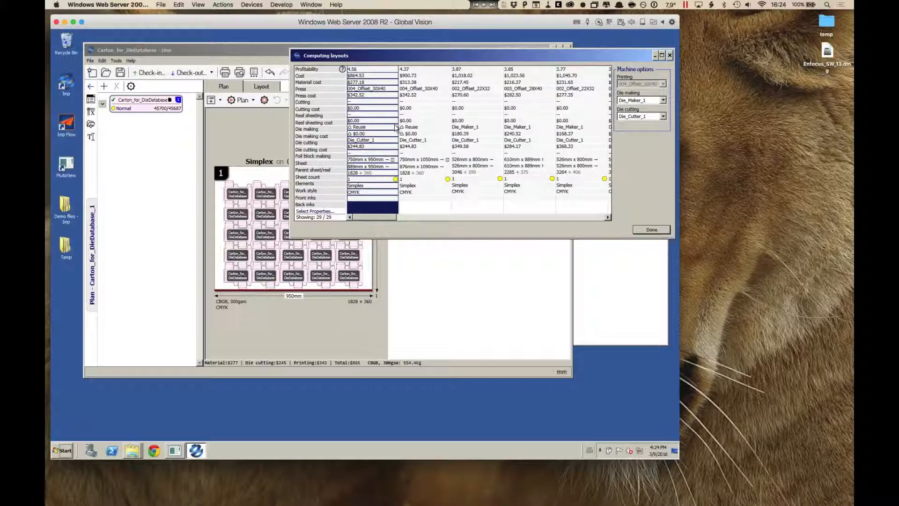
{"action": "left_click", "coordinate": [656, 229]}
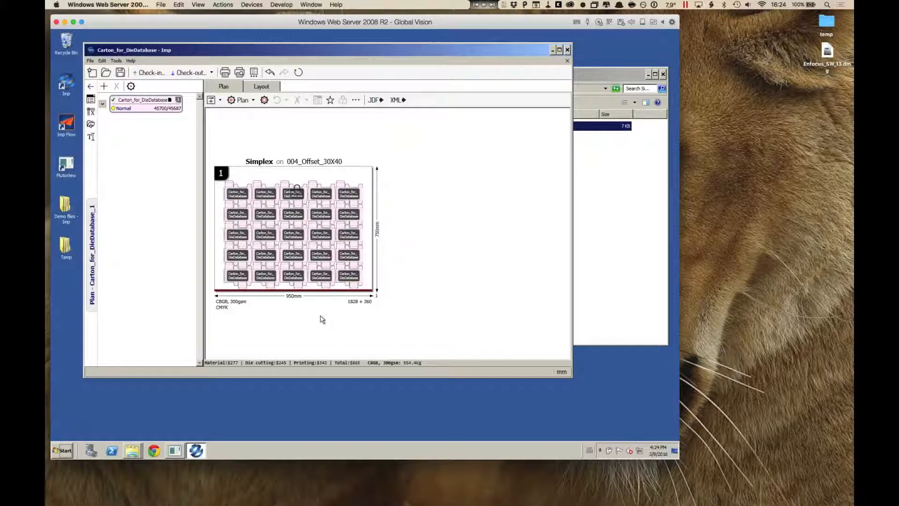
Step: Return to the product overview and close the Carton_for_DieDatabase product, discarding the changes
{"action": "left_click", "coordinate": [90, 86]}
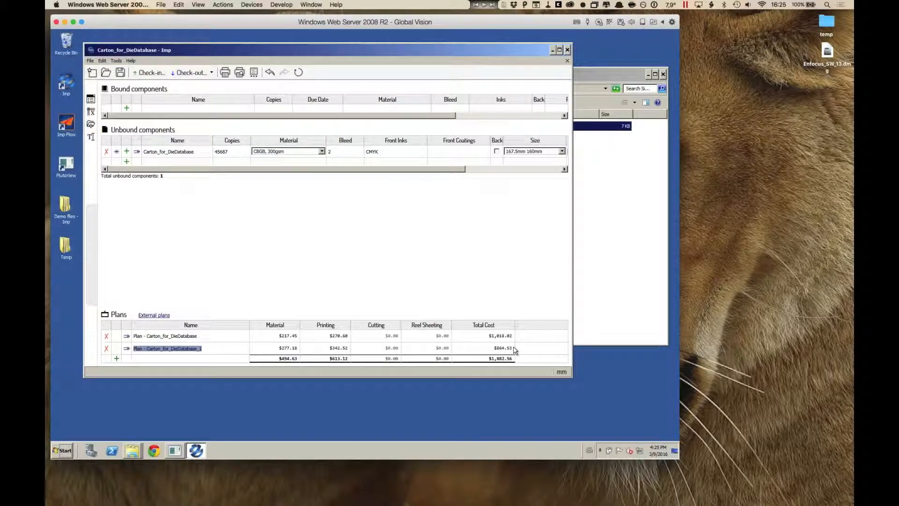
{"action": "left_click", "coordinate": [566, 62]}
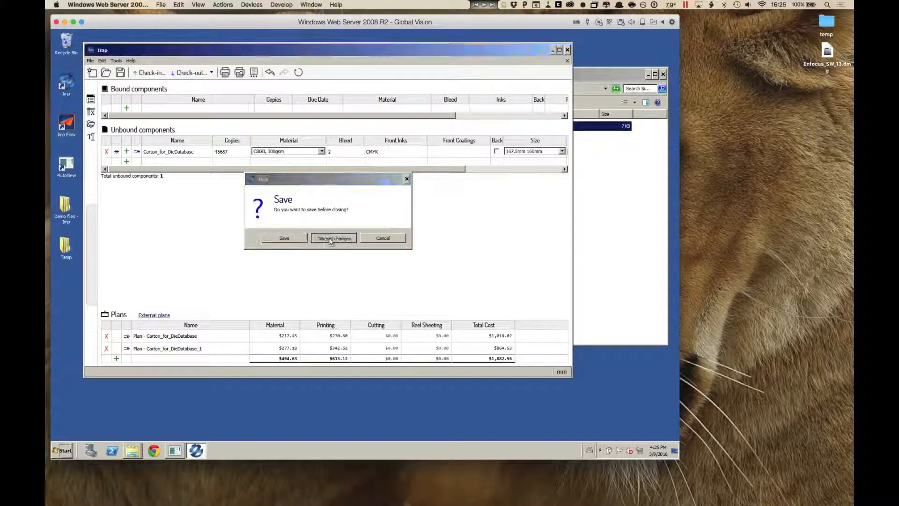
{"action": "left_click", "coordinate": [333, 238]}
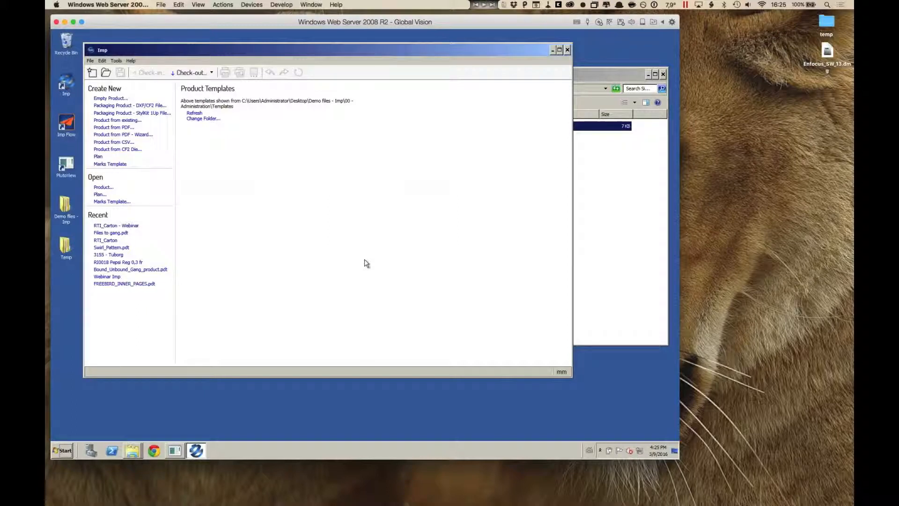
Step: Open the Existing die layout in CF2 folder within 08 - DXF job and select the 10-up CF2 file
{"action": "left_click", "coordinate": [622, 217]}
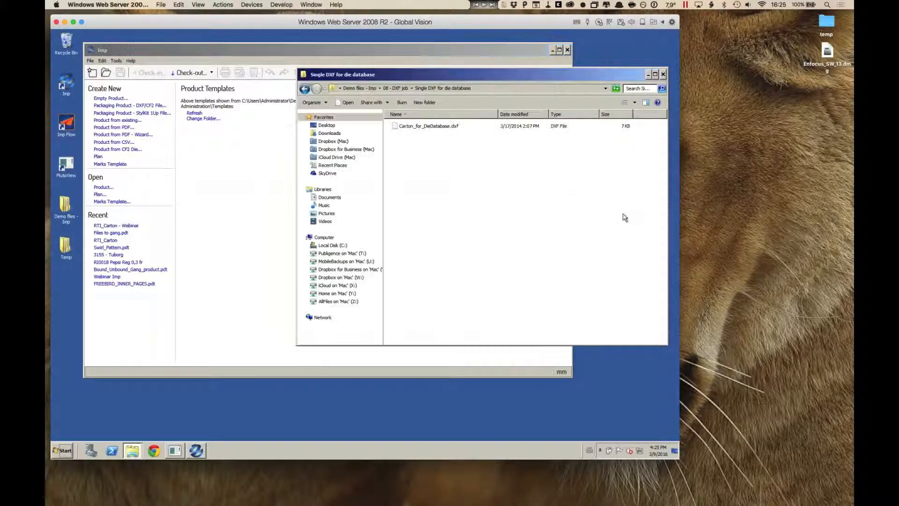
{"action": "left_click", "coordinate": [396, 88]}
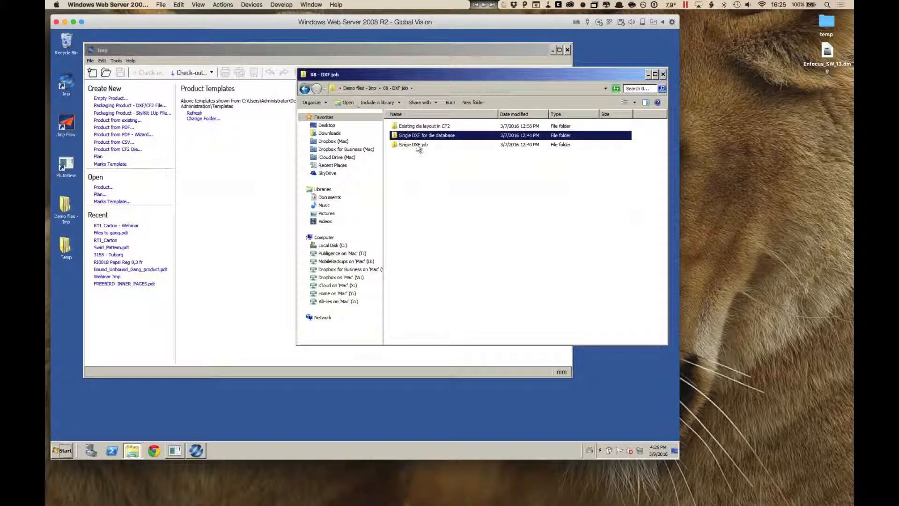
{"action": "double_click", "coordinate": [419, 126]}
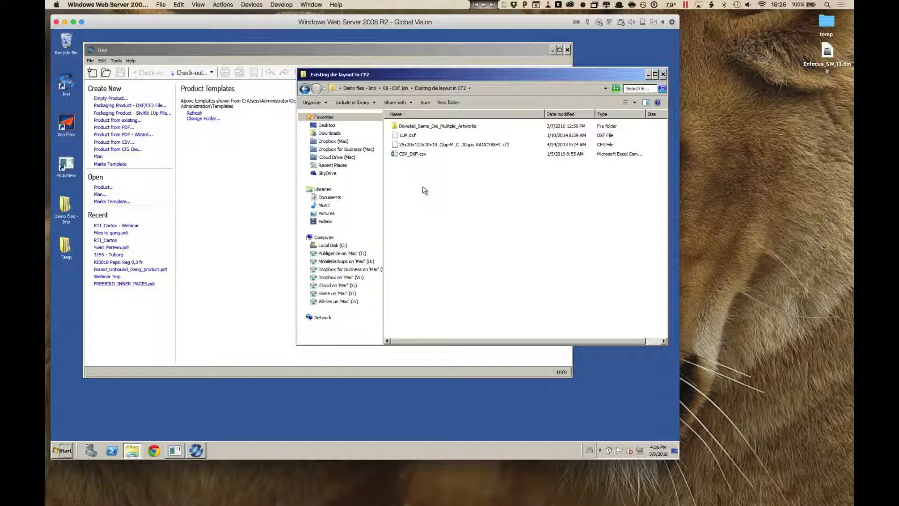
{"action": "left_click", "coordinate": [433, 146]}
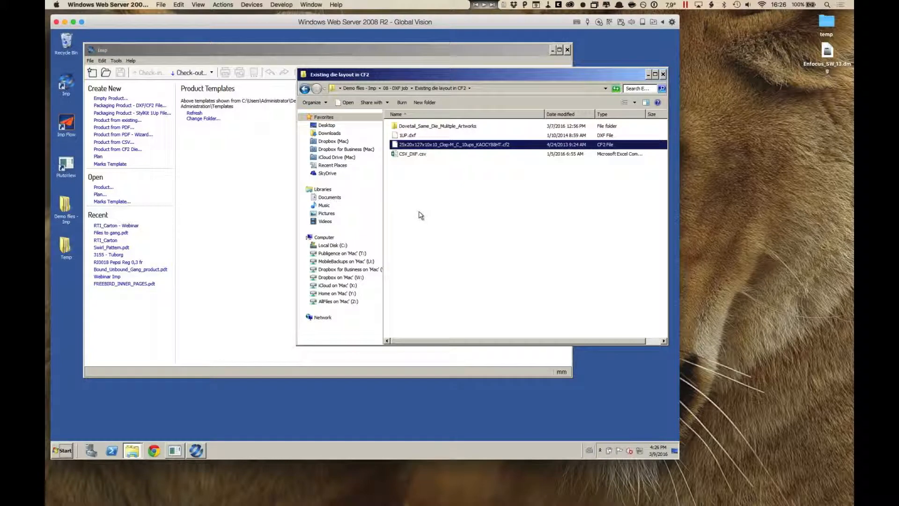
Step: Start a product from a CF2 die in Imp, loading the 25x20x127x10x10_Clop-M_C_10ups CF2 file
{"action": "left_click", "coordinate": [239, 210]}
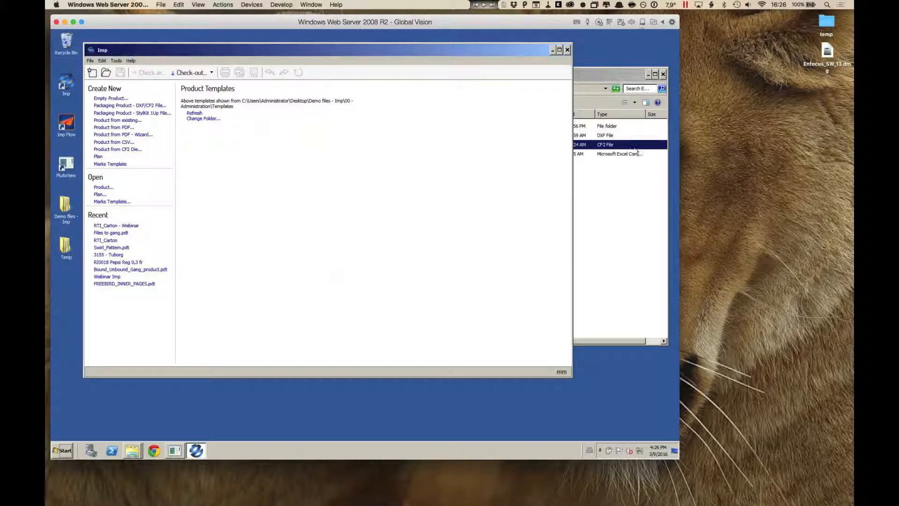
{"action": "left_click", "coordinate": [132, 150]}
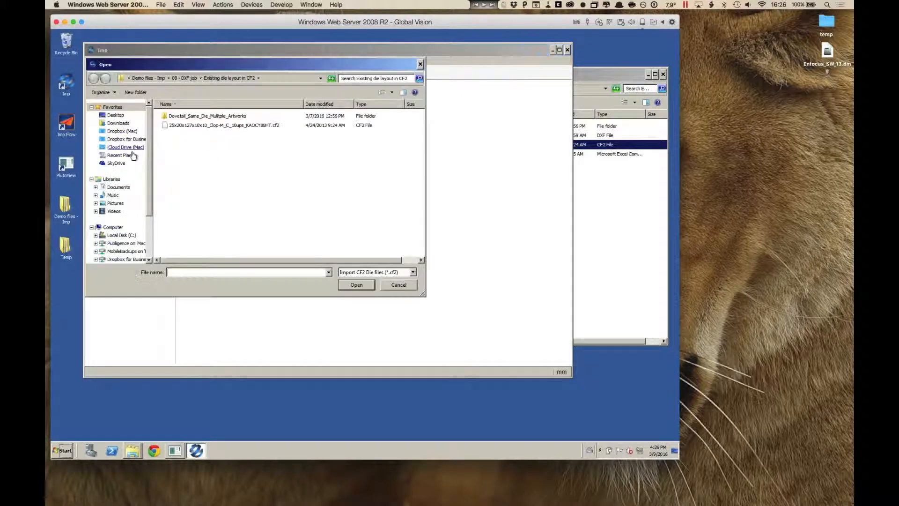
{"action": "left_click", "coordinate": [287, 125]}
{"action": "left_click", "coordinate": [356, 285]}
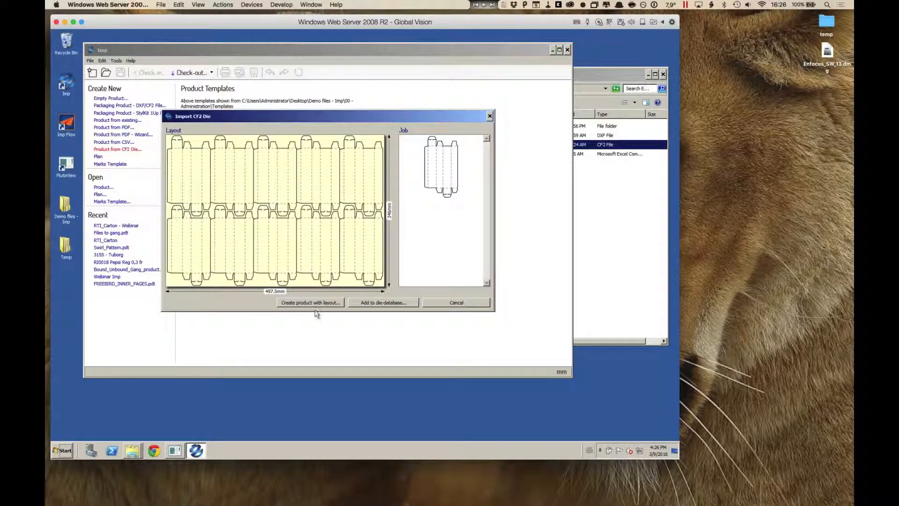
Step: Create a product with layout from the die, using CBGB 300gsm on press 001_Offset_20X28, and view its sheet layout
{"action": "left_click", "coordinate": [330, 304]}
{"action": "left_click", "coordinate": [225, 141]}
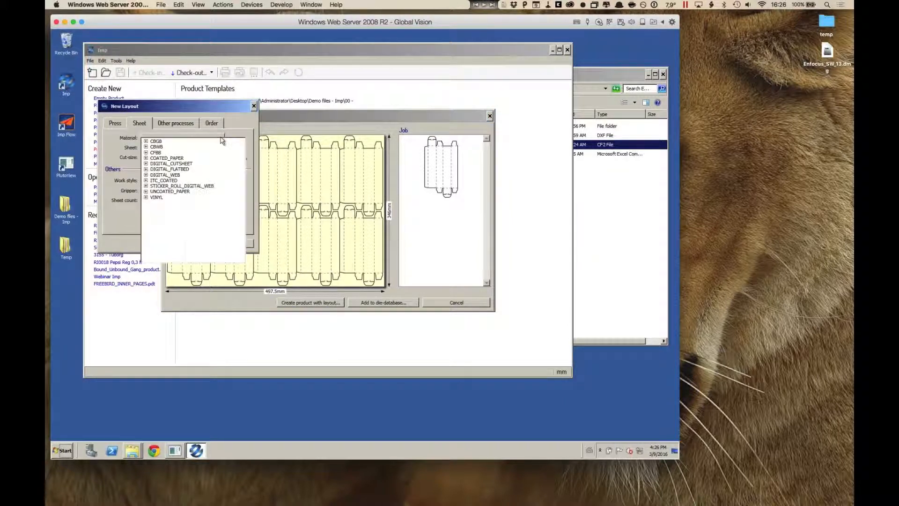
{"action": "left_click", "coordinate": [146, 141]}
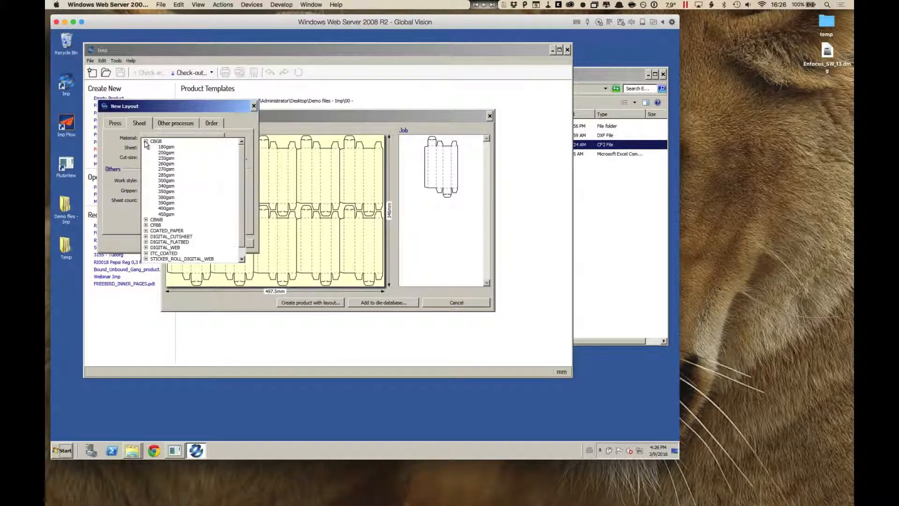
{"action": "left_click", "coordinate": [170, 181]}
{"action": "left_click", "coordinate": [115, 124]}
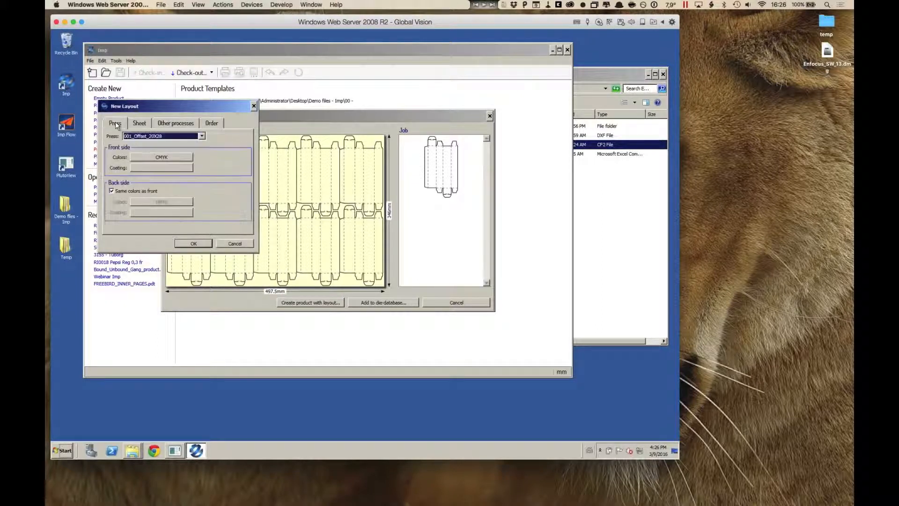
{"action": "left_click", "coordinate": [202, 136]}
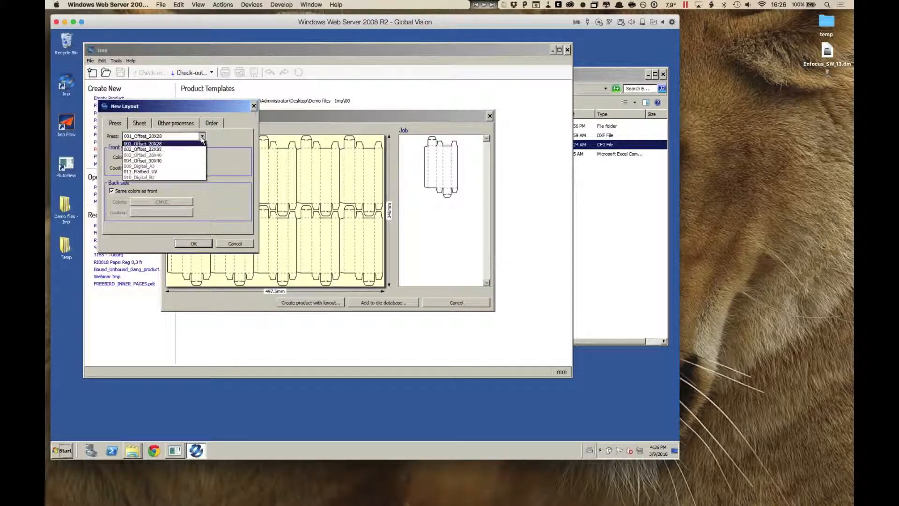
{"action": "left_click", "coordinate": [226, 140]}
{"action": "left_click", "coordinate": [193, 244]}
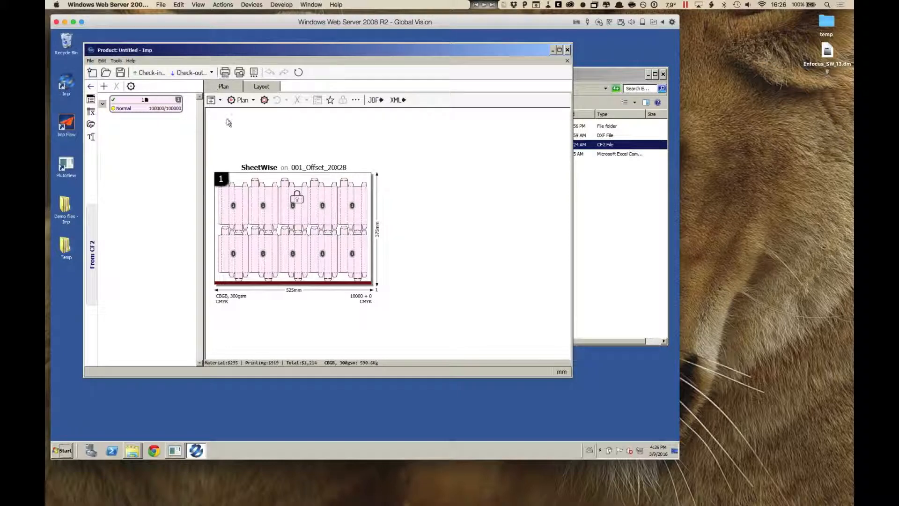
{"action": "left_click", "coordinate": [256, 89]}
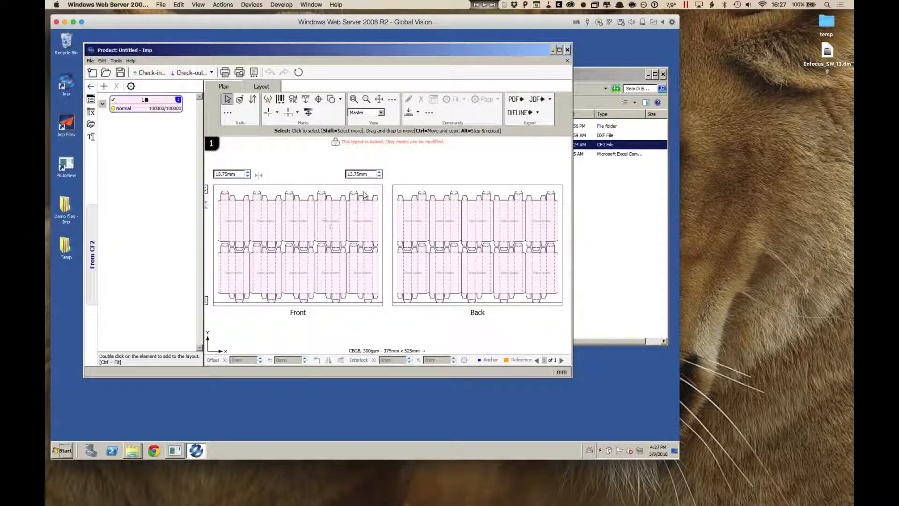
{"action": "left_click", "coordinate": [229, 89]}
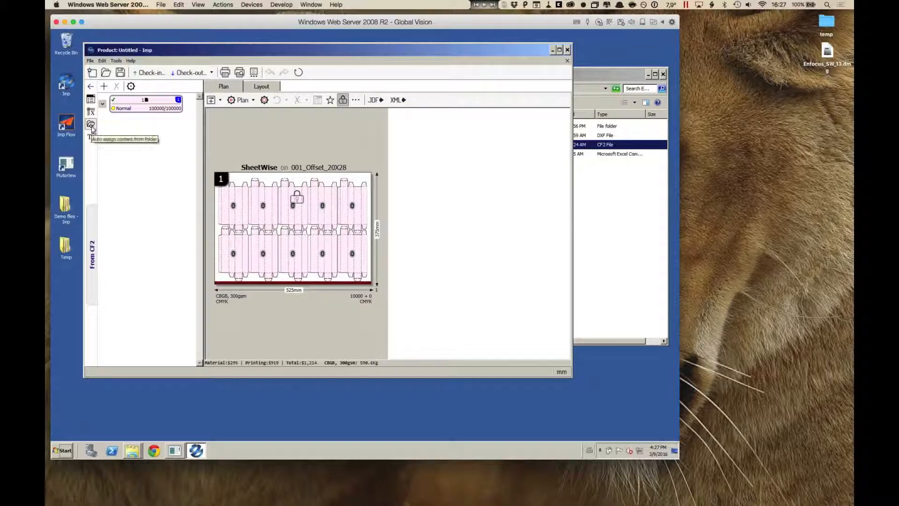
Step: Examine the contents of the Dovetail_Same_Die_Mulitple_Artworks folder and of CSV_DXF.csv in Excel, closing the spreadsheet when done
{"action": "left_click", "coordinate": [609, 203]}
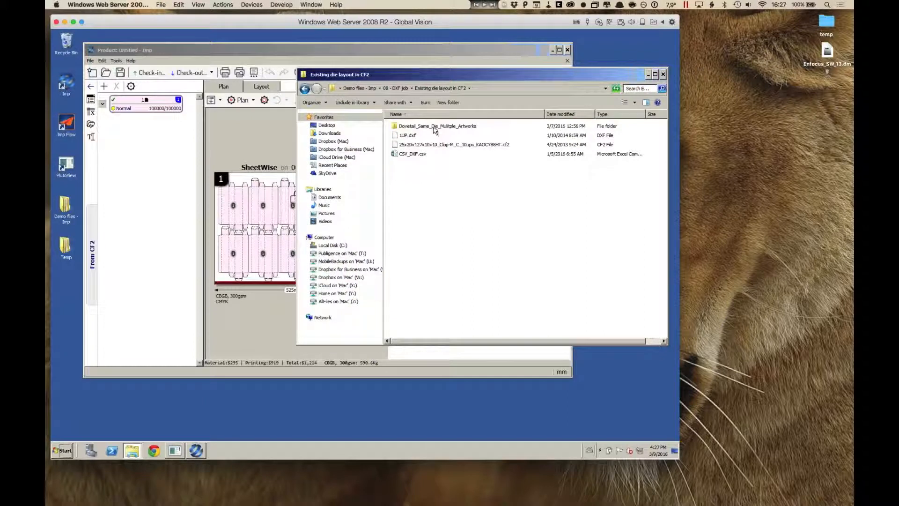
{"action": "double_click", "coordinate": [431, 127]}
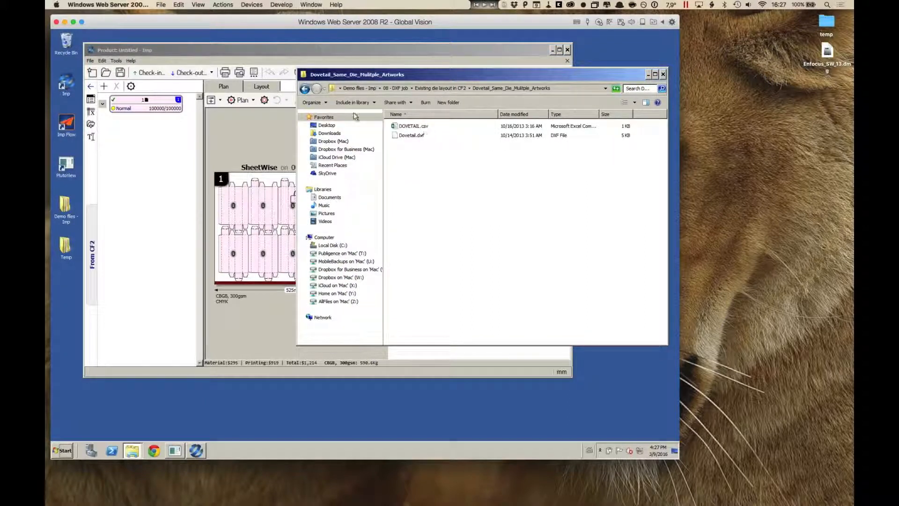
{"action": "key", "text": "BackSpace"}
{"action": "left_click", "coordinate": [422, 154]}
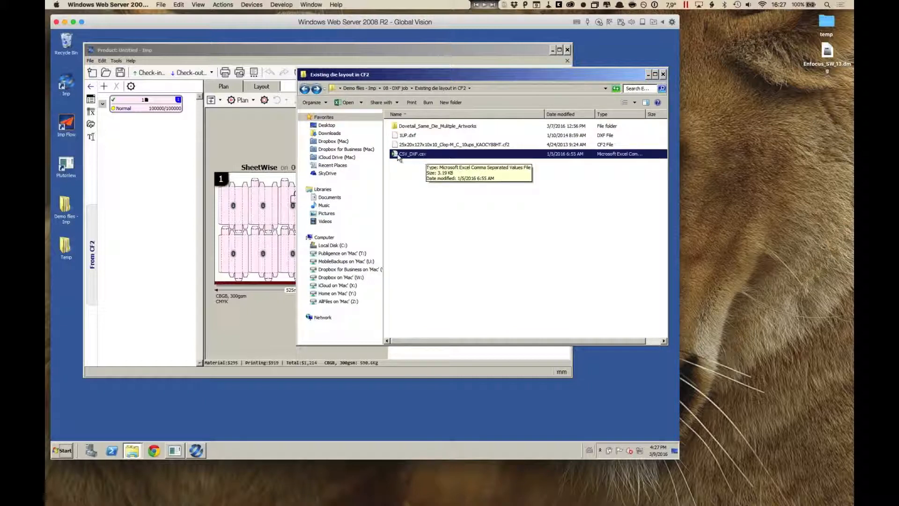
{"action": "left_click_drag", "start_coordinate": [397, 156], "coordinate": [398, 165]}
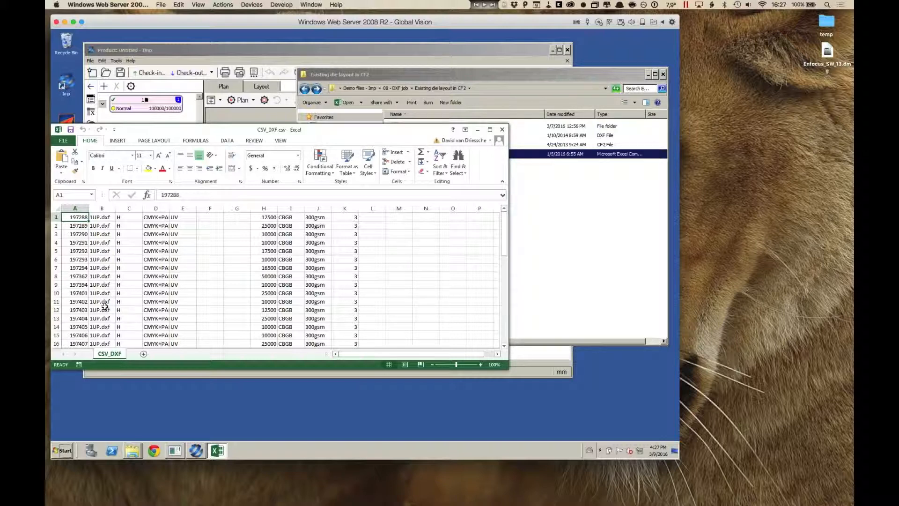
{"action": "left_click", "coordinate": [502, 130]}
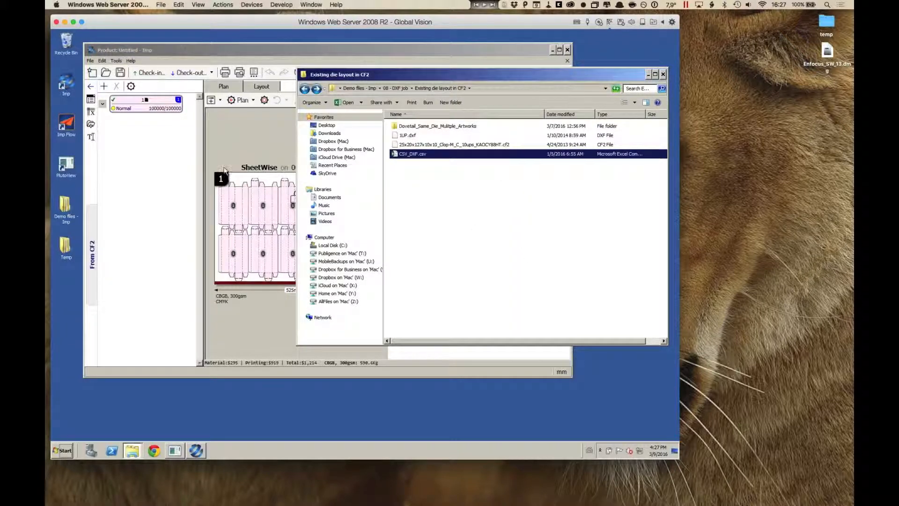
Step: Import CSV_DXF.csv from the Existing die layout in CF2 folder, replacing the existing jobs with the Format 2 With DXF/CF2 option
{"action": "left_click", "coordinate": [135, 153]}
{"action": "left_click", "coordinate": [90, 114]}
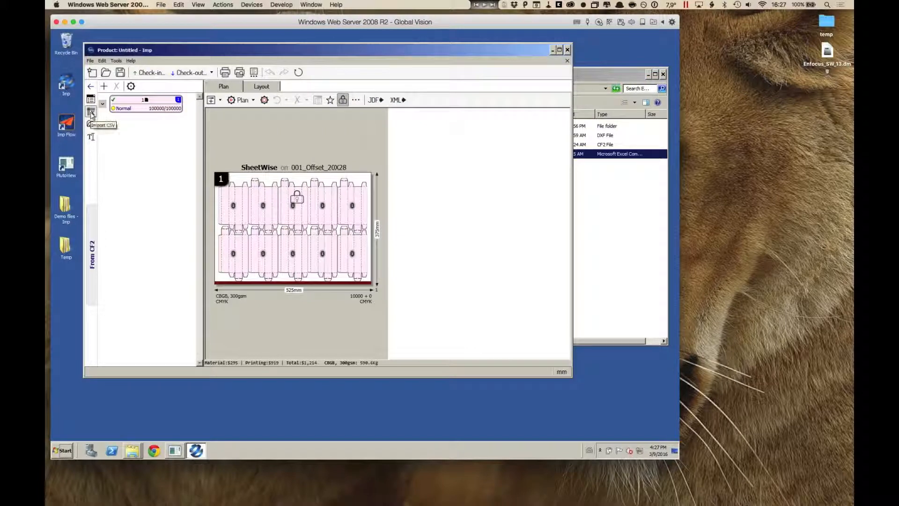
{"action": "mouse_move", "coordinate": [98, 130]}
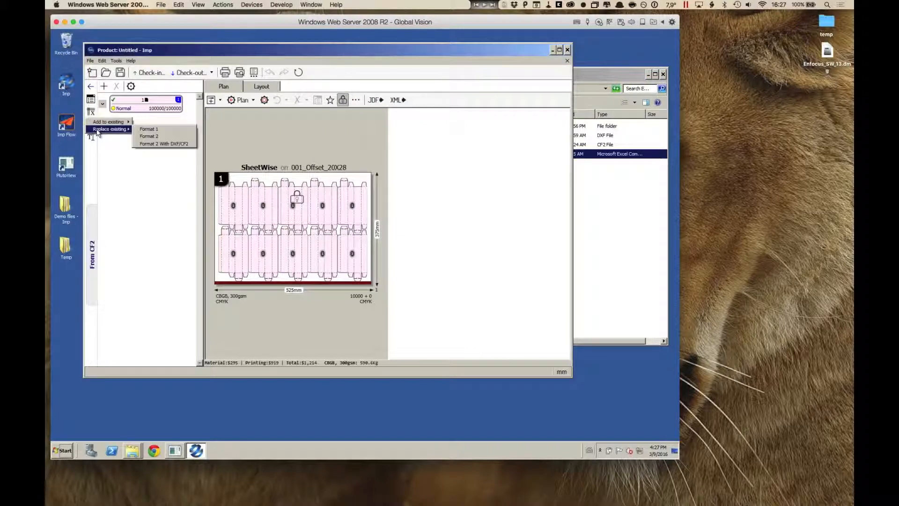
{"action": "left_click", "coordinate": [164, 144]}
{"action": "left_click", "coordinate": [155, 78]}
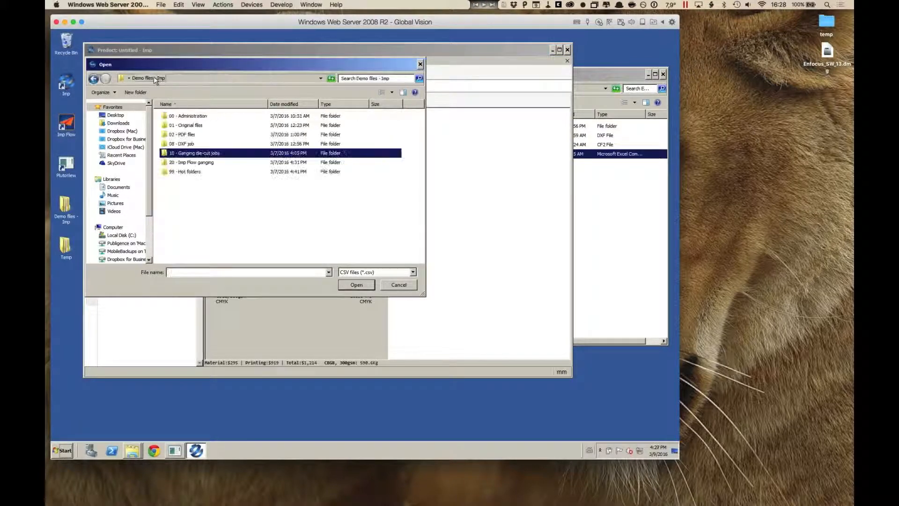
{"action": "double_click", "coordinate": [190, 145]}
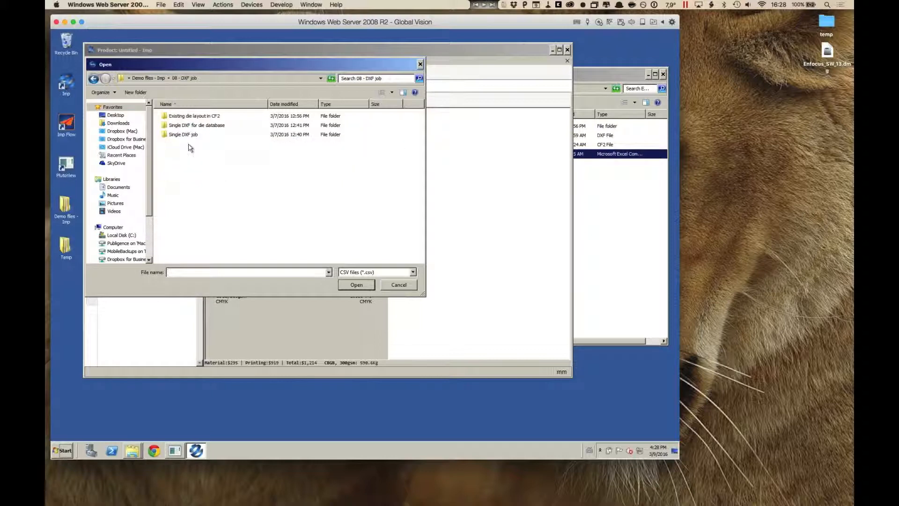
{"action": "double_click", "coordinate": [197, 117]}
{"action": "left_click", "coordinate": [183, 125]}
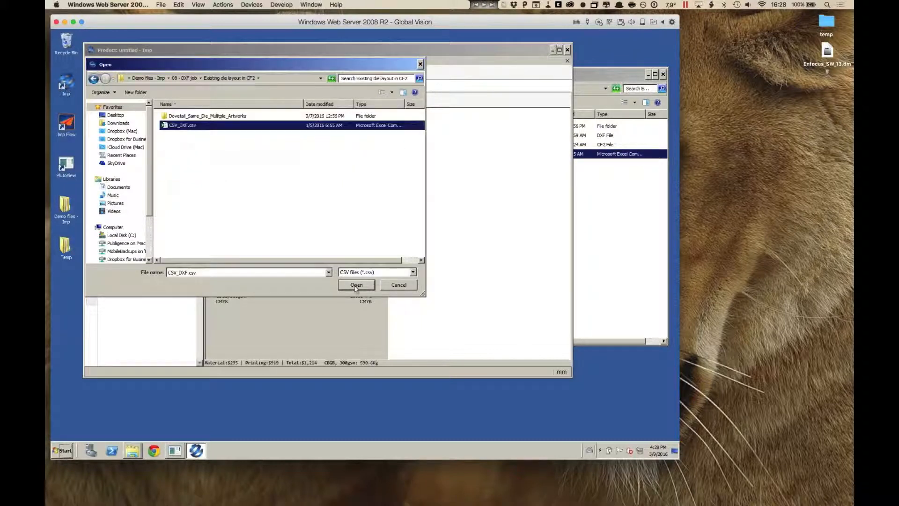
{"action": "left_click", "coordinate": [356, 284]}
{"action": "left_click", "coordinate": [149, 108]}
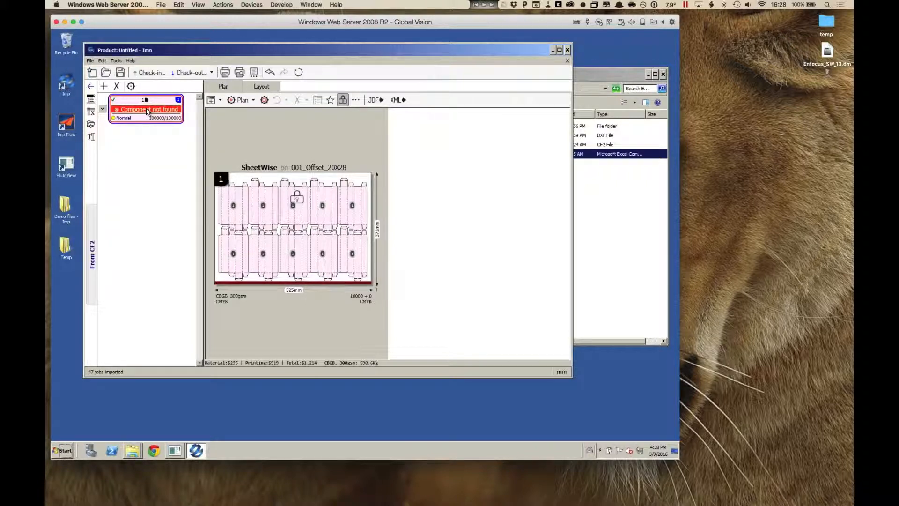
Step: List all unbound components in the product, and check the locked 10-up layout before returning to the plan
{"action": "left_click", "coordinate": [104, 87]}
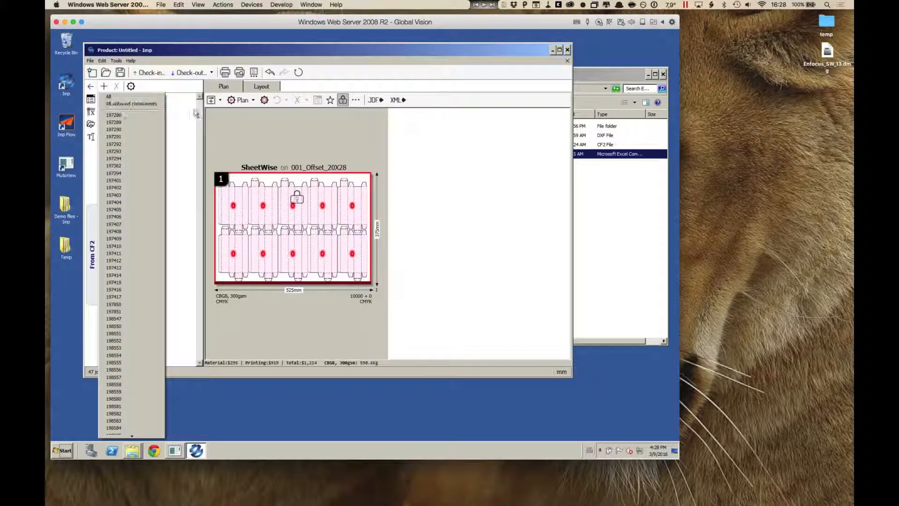
{"action": "left_click", "coordinate": [126, 103]}
{"action": "left_click", "coordinate": [261, 87]}
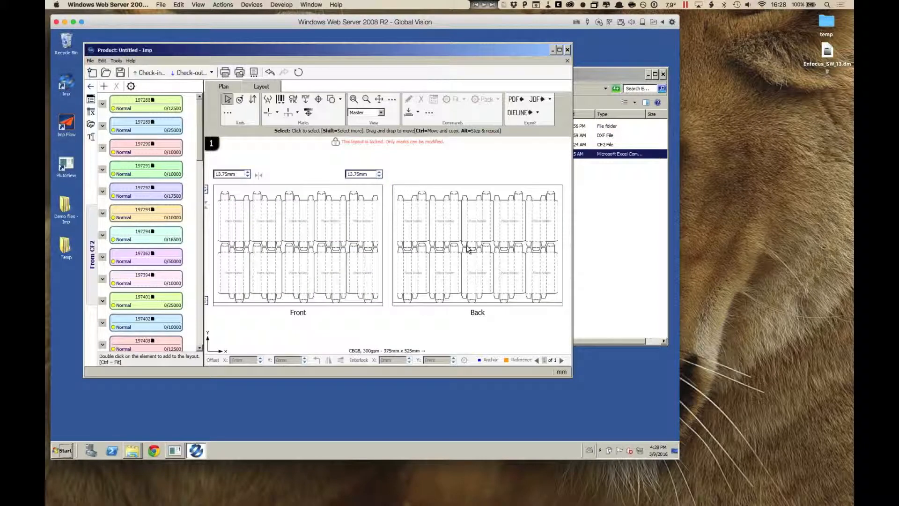
{"action": "left_click", "coordinate": [223, 87]}
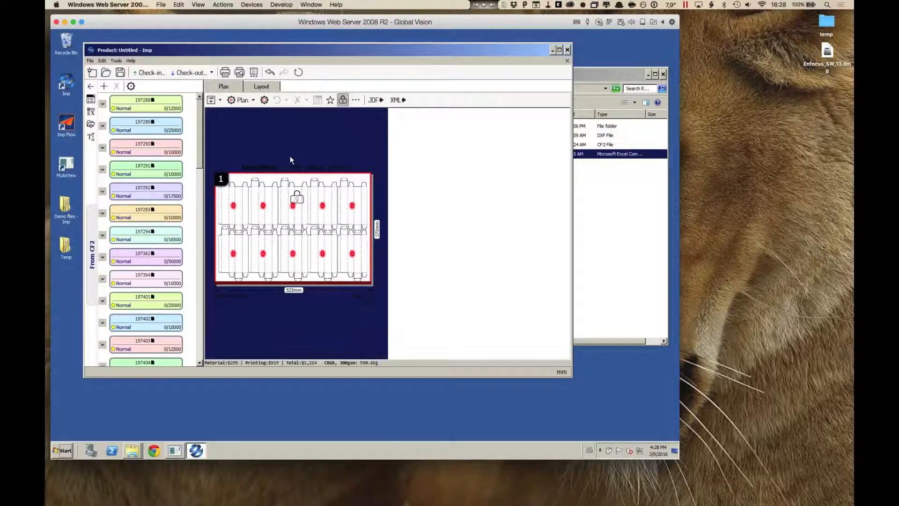
Step: Plan the imported jobs with the layout template on press 001_Offset_20X28
{"action": "left_click", "coordinate": [253, 100]}
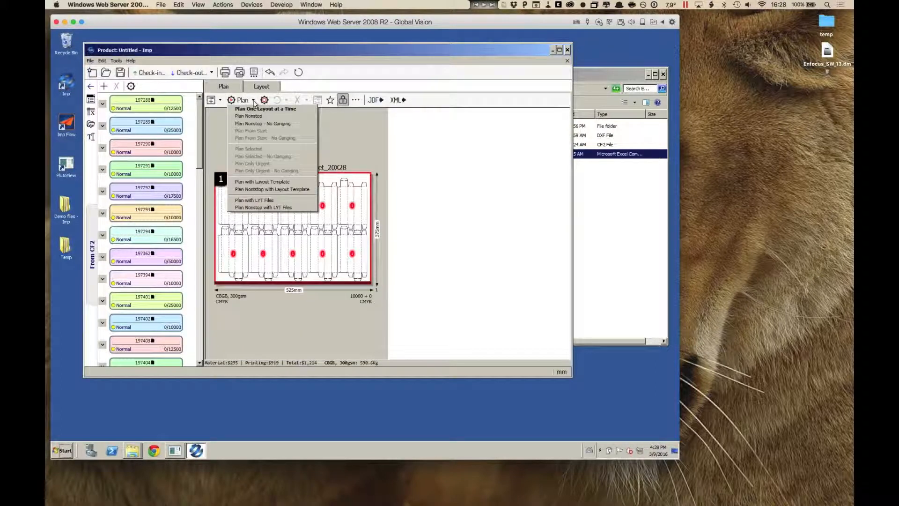
{"action": "left_click", "coordinate": [310, 181]}
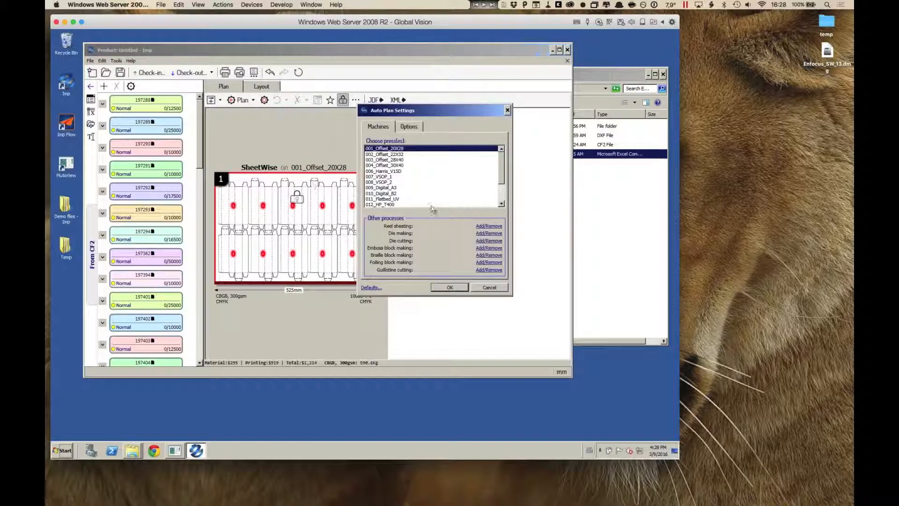
{"action": "left_click", "coordinate": [450, 288]}
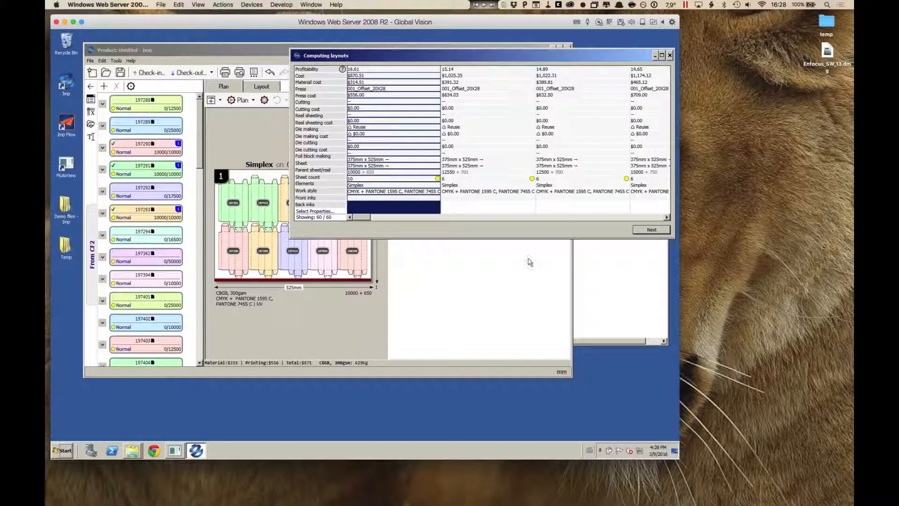
Step: Accept the first proposed layout for each successive sheet until all jobs are planned, and review the resulting sheets
{"action": "left_click", "coordinate": [638, 230]}
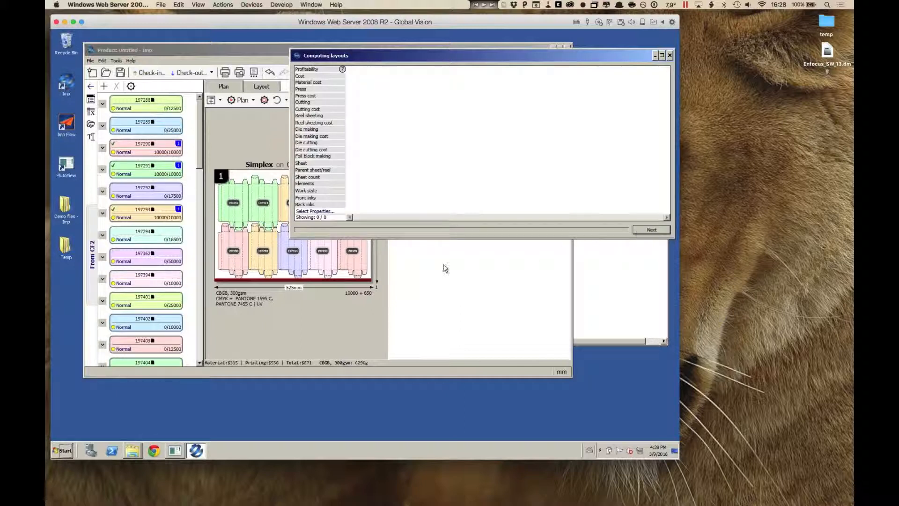
{"action": "left_click", "coordinate": [639, 230]}
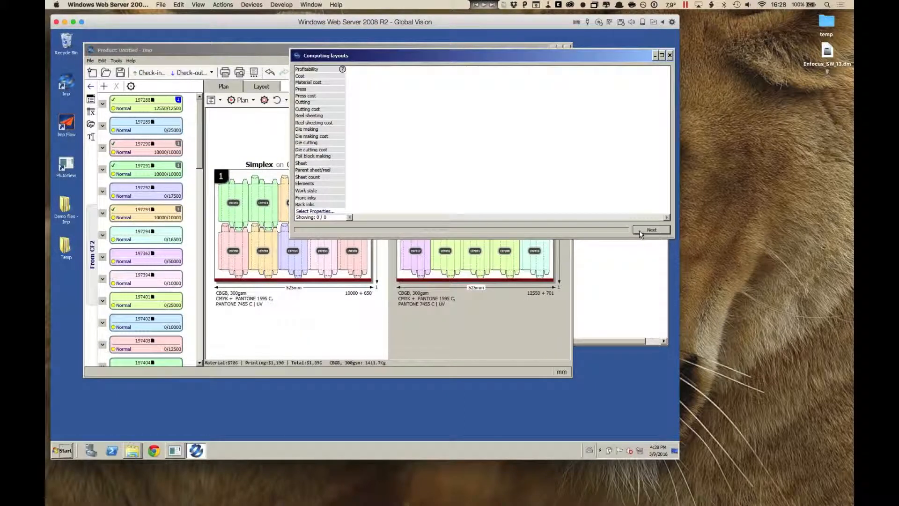
{"action": "left_click", "coordinate": [639, 229]}
{"action": "left_click", "coordinate": [639, 229]}
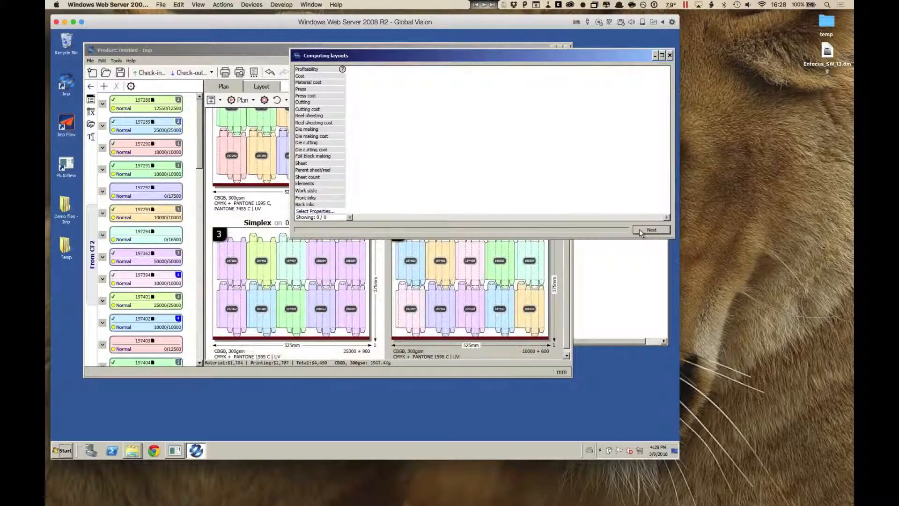
{"action": "left_click", "coordinate": [639, 229]}
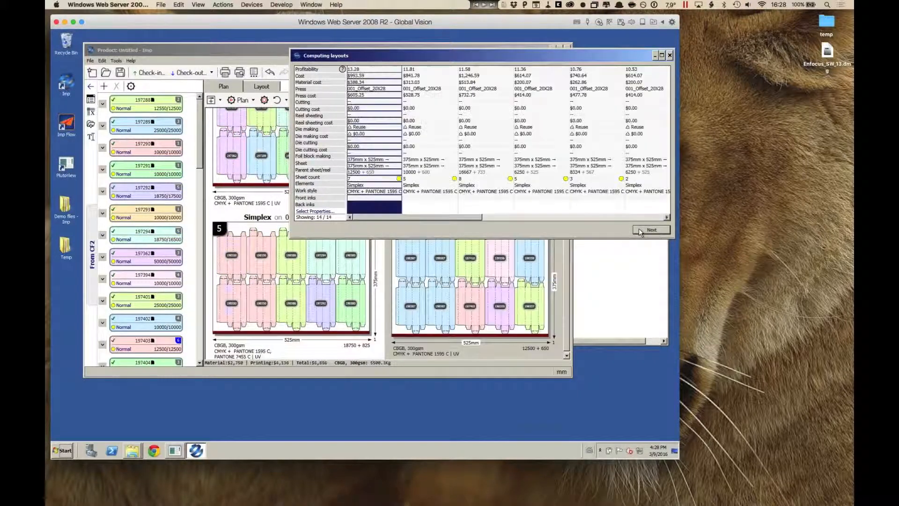
{"action": "left_click", "coordinate": [638, 229]}
{"action": "left_click", "coordinate": [650, 230]}
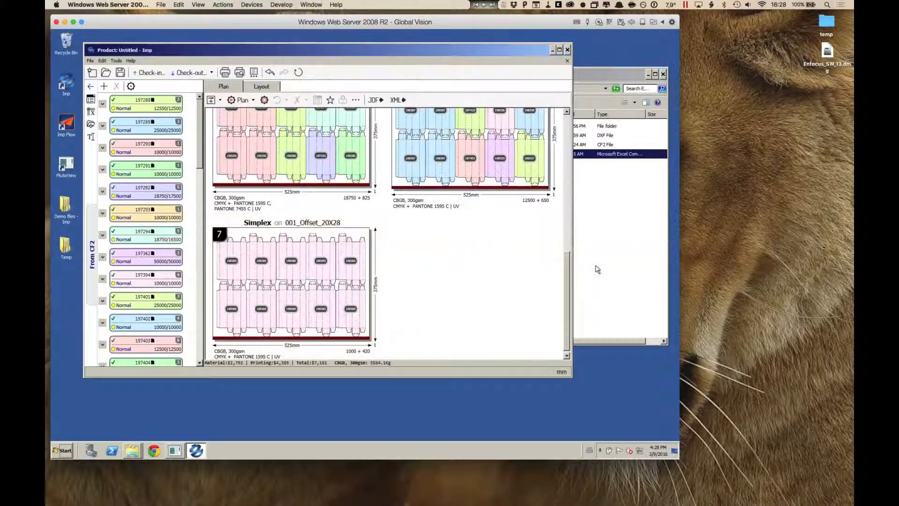
{"action": "scroll", "coordinate": [535, 284], "scroll_direction": "up", "scroll_amount": 1}
{"action": "scroll", "coordinate": [535, 283], "scroll_direction": "up", "scroll_amount": 8}
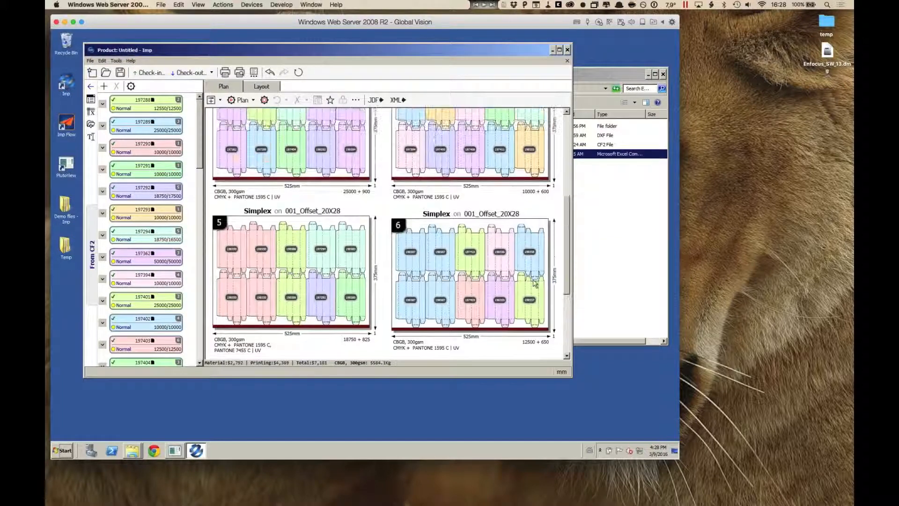
{"action": "scroll", "coordinate": [534, 282], "scroll_direction": "up", "scroll_amount": 1}
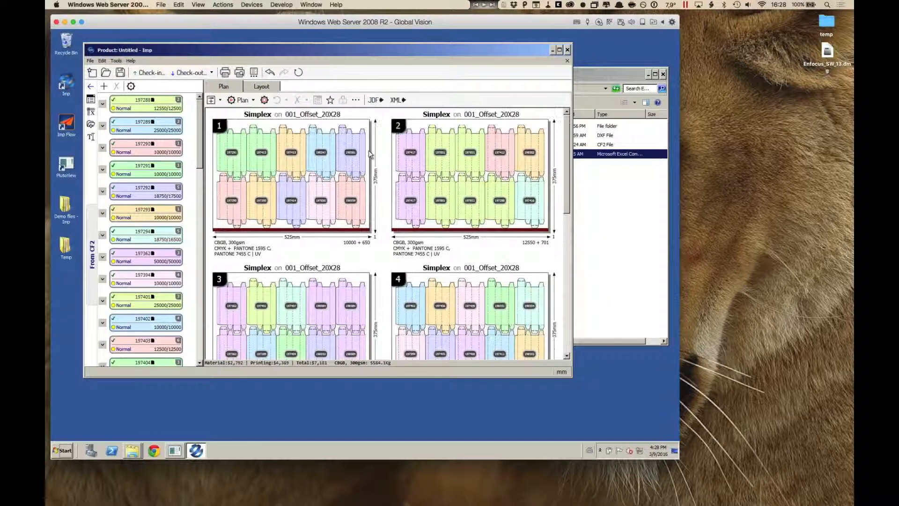
{"action": "mouse_move", "coordinate": [539, 159]}
Step: Auto-assign PDF artwork to all jobs from the CF2_Artworks folder within 02 - PDF files
{"action": "left_click", "coordinate": [91, 123]}
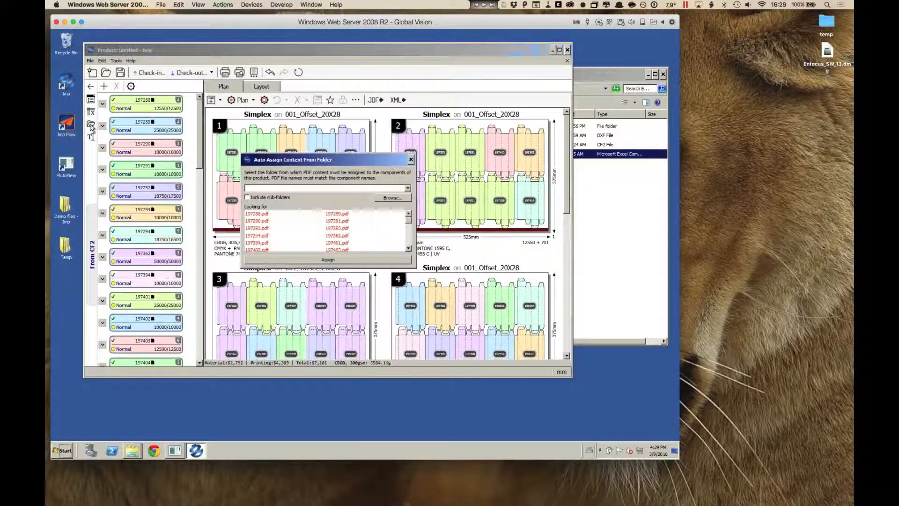
{"action": "left_click", "coordinate": [385, 201]}
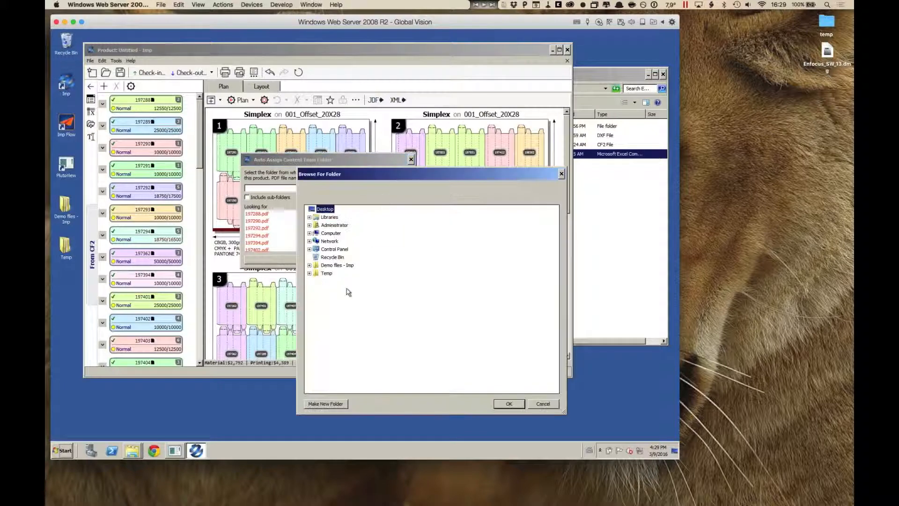
{"action": "double_click", "coordinate": [337, 265]}
{"action": "double_click", "coordinate": [338, 289]}
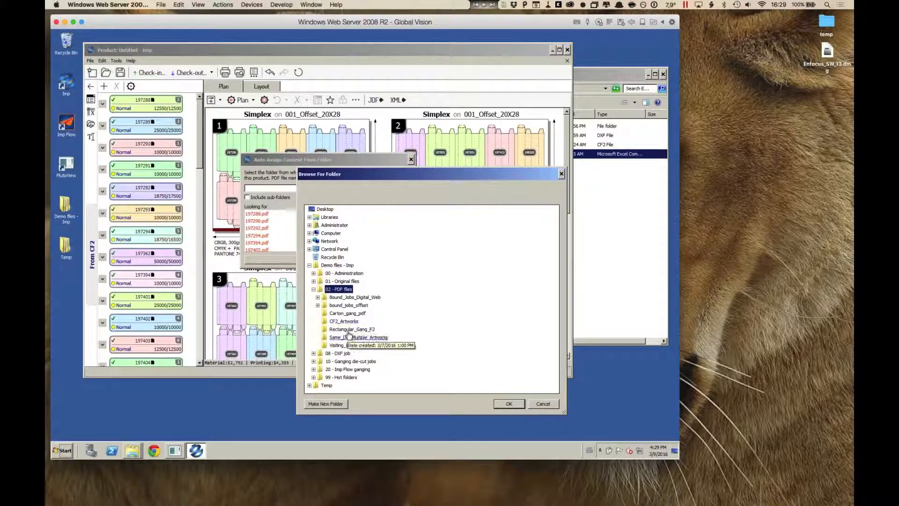
{"action": "left_click", "coordinate": [344, 322]}
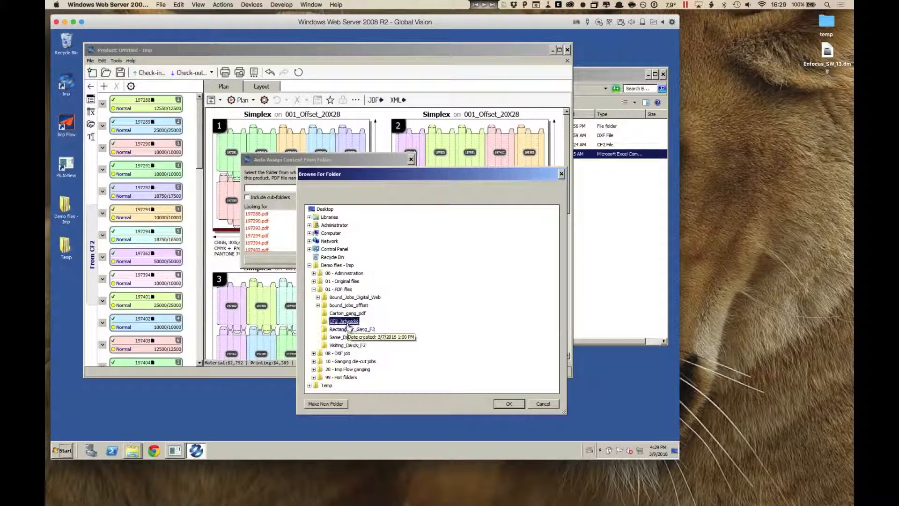
{"action": "left_click", "coordinate": [508, 404]}
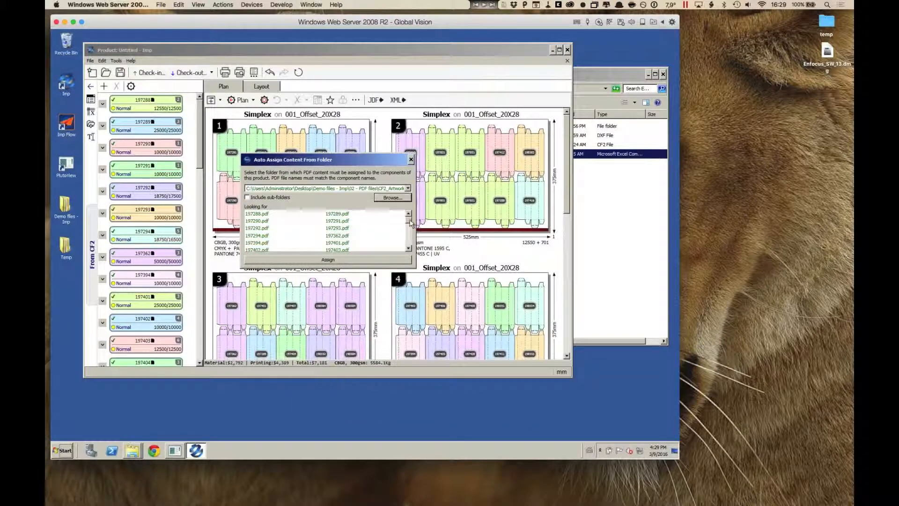
{"action": "mouse_move", "coordinate": [409, 221]}
{"action": "left_mouse_down"}
{"action": "mouse_move", "coordinate": [410, 235]}
{"action": "mouse_move", "coordinate": [410, 217]}
{"action": "left_mouse_up"}
{"action": "left_click", "coordinate": [337, 261]}
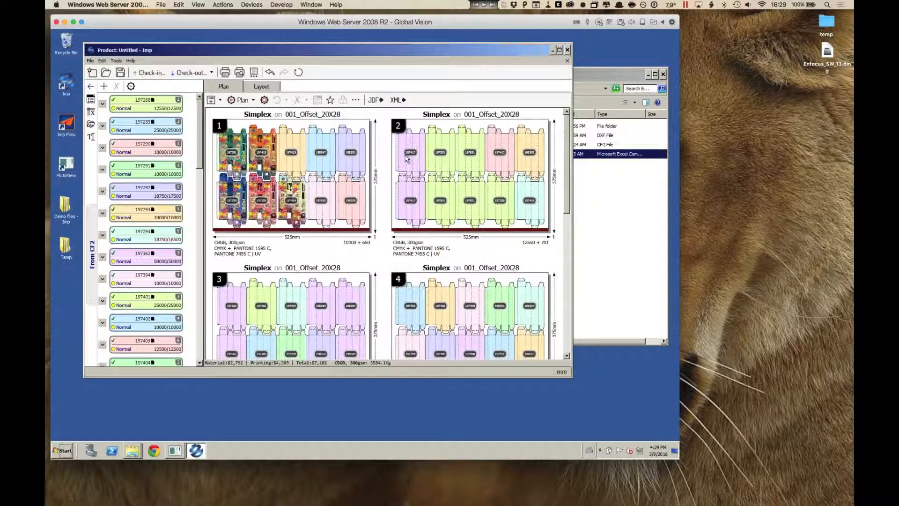
Step: In layout 1, swap the lower row's first carton with its fourth, and its second carton with its fifth
{"action": "left_click", "coordinate": [266, 88]}
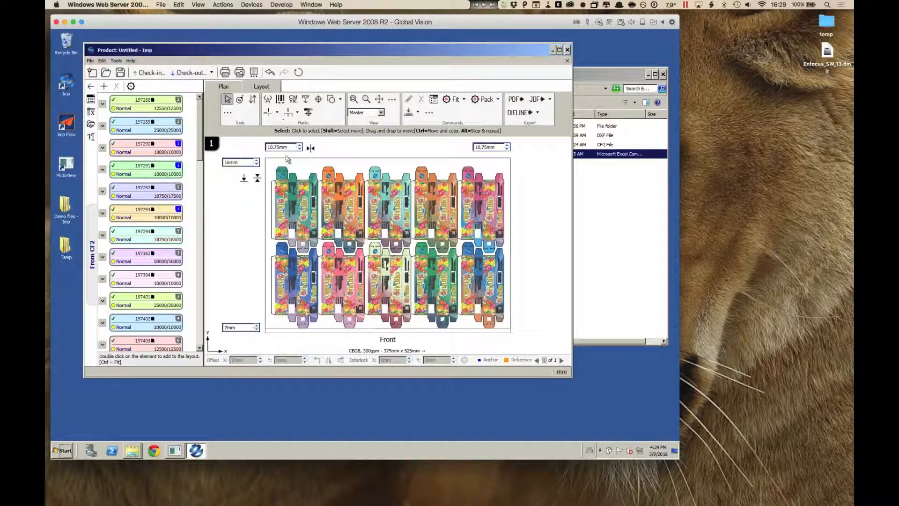
{"action": "left_click", "coordinate": [251, 100]}
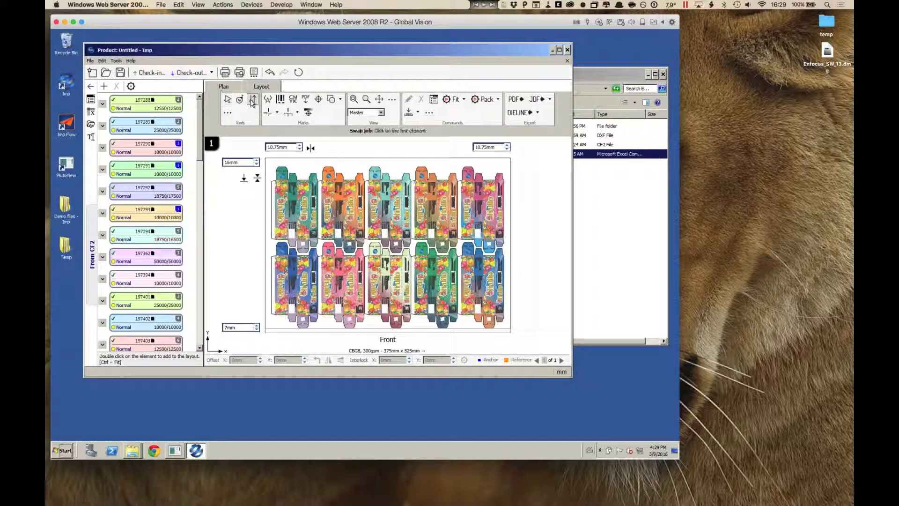
{"action": "left_click", "coordinate": [432, 284]}
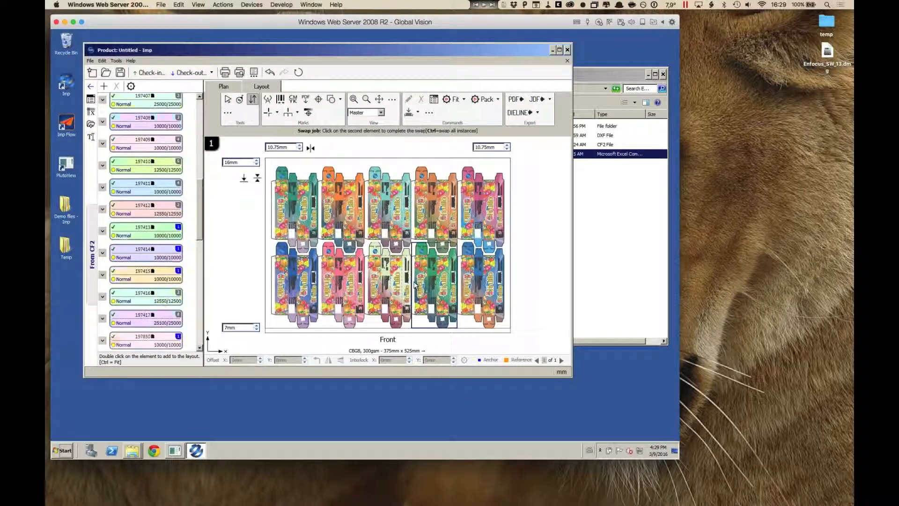
{"action": "left_click", "coordinate": [301, 285]}
{"action": "left_click", "coordinate": [351, 282]}
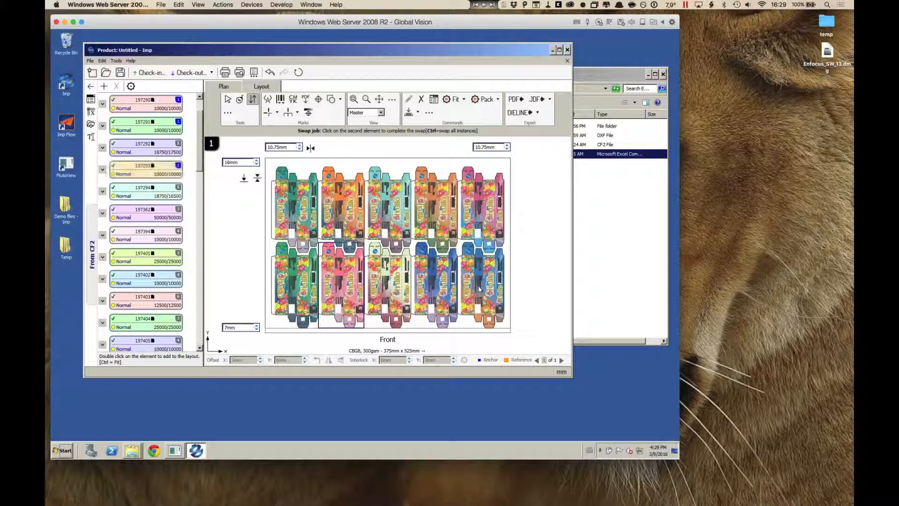
{"action": "left_click", "coordinate": [479, 285]}
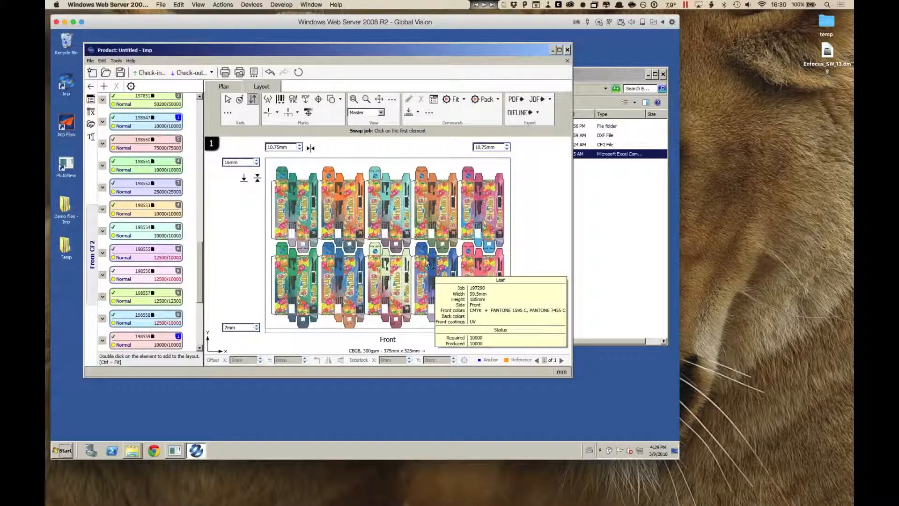
Step: Swap upper-row cartons two and three, upper carton three with lower carton two, lower cartons three and four, and lower cartons two and four
{"action": "left_click", "coordinate": [376, 207]}
{"action": "left_click", "coordinate": [347, 211]}
{"action": "left_click", "coordinate": [356, 265]}
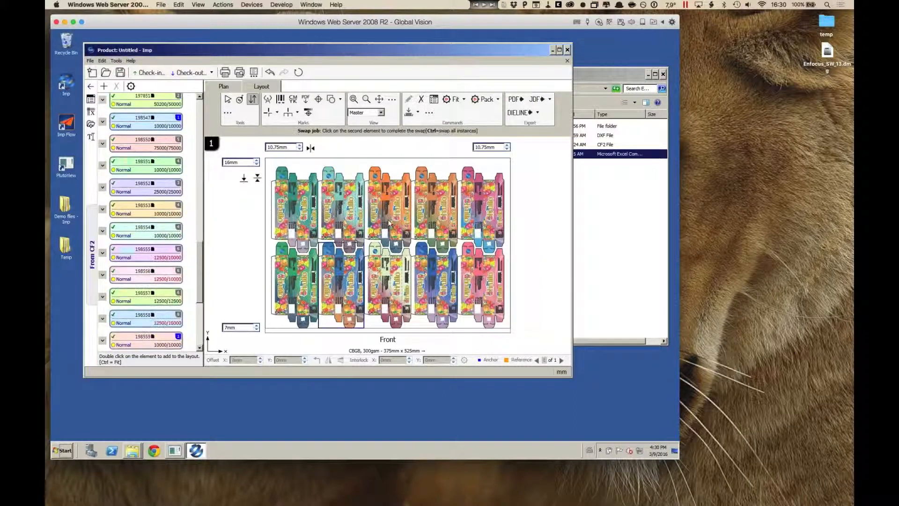
{"action": "left_click", "coordinate": [391, 223]}
{"action": "left_click", "coordinate": [436, 289]}
{"action": "left_click", "coordinate": [394, 285]}
{"action": "left_click", "coordinate": [354, 296]}
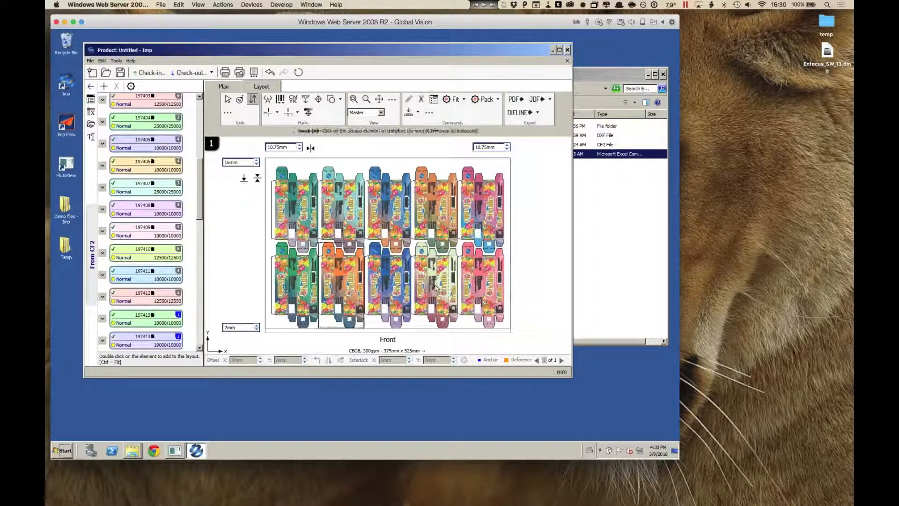
{"action": "left_click", "coordinate": [436, 288]}
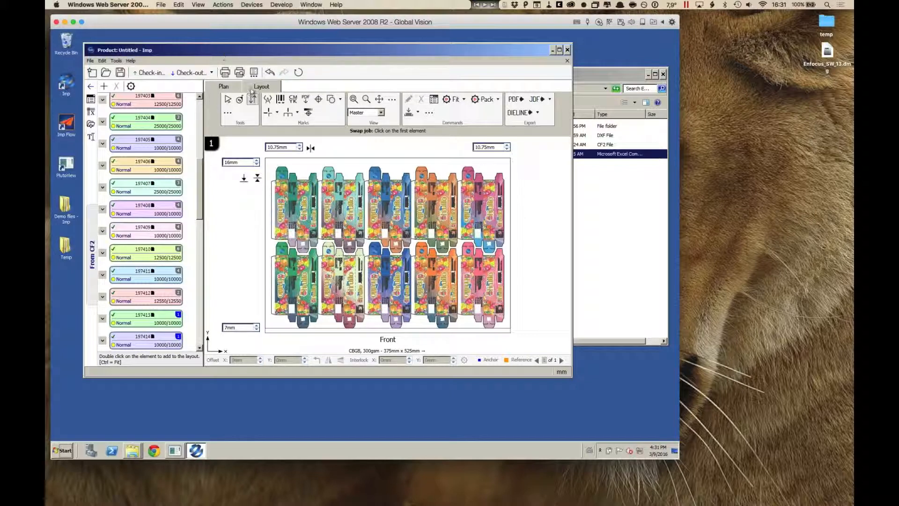
Step: Preview the plan report for the selected layout through its dimensioned diagram page, and set the report scope to all layouts
{"action": "left_click", "coordinate": [254, 73]}
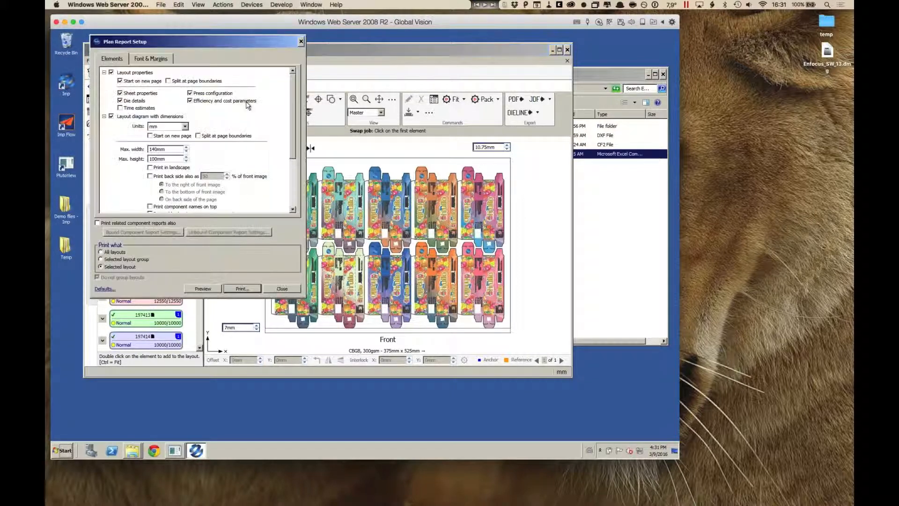
{"action": "left_click", "coordinate": [219, 289]}
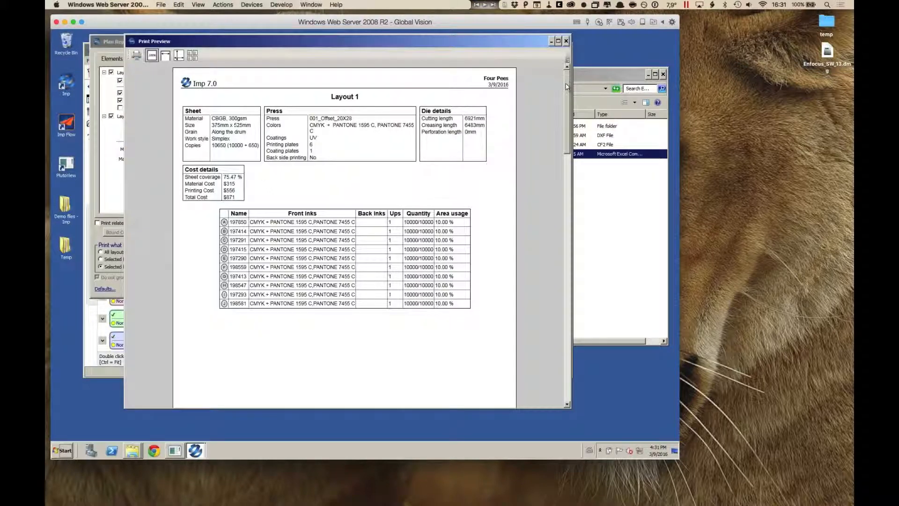
{"action": "mouse_move", "coordinate": [567, 88]}
{"action": "left_mouse_down"}
{"action": "mouse_move", "coordinate": [561, 304]}
{"action": "mouse_move", "coordinate": [554, 94]}
{"action": "mouse_move", "coordinate": [555, 188]}
{"action": "left_mouse_up"}
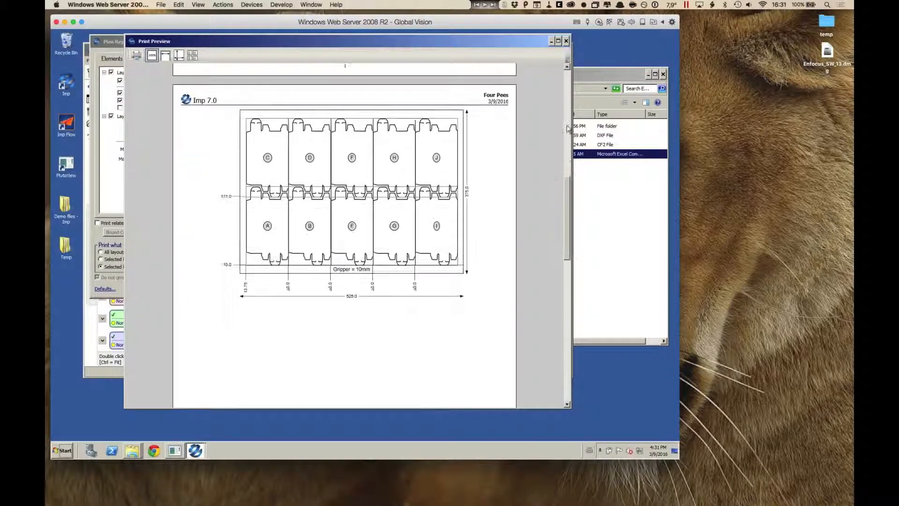
{"action": "left_click", "coordinate": [565, 41]}
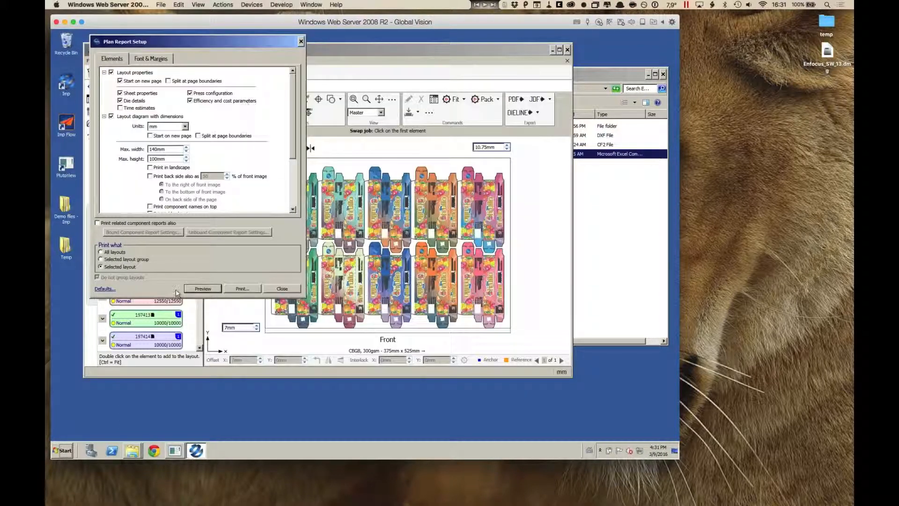
{"action": "left_click", "coordinate": [114, 252]}
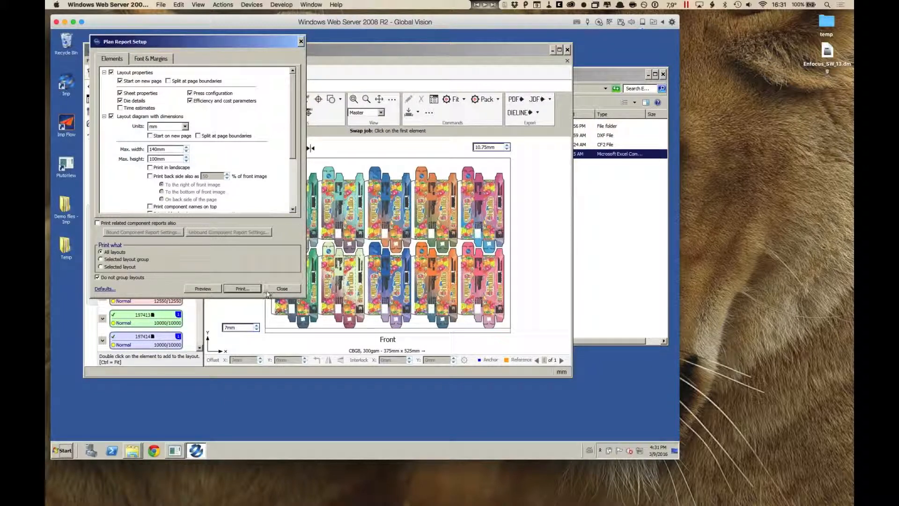
{"action": "left_click", "coordinate": [282, 289]}
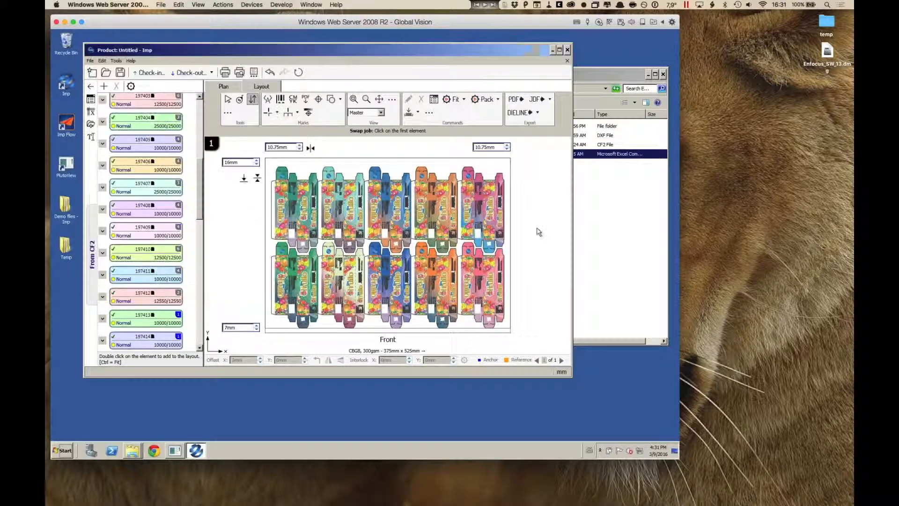
Step: Close the untitled product without saving it
{"action": "left_click", "coordinate": [567, 61]}
{"action": "left_click", "coordinate": [346, 239]}
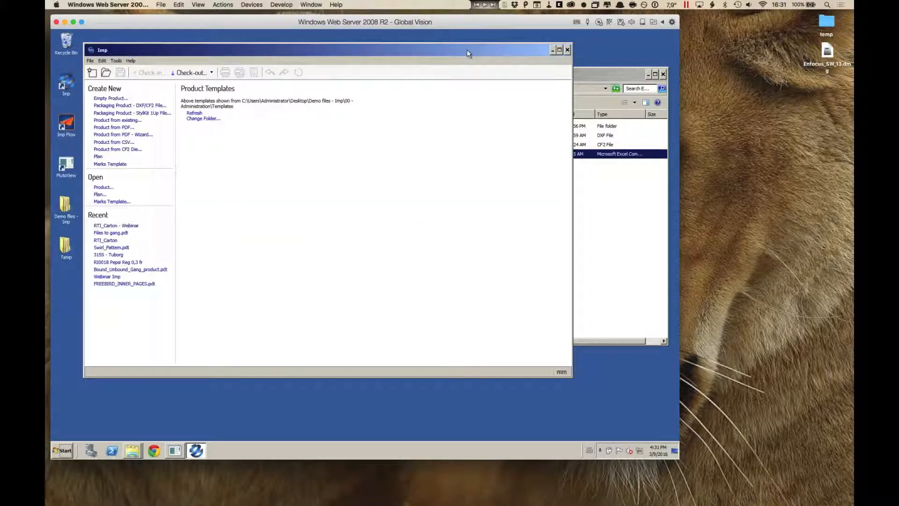
Step: Switch to the PowerPoint presentation on irregular jobs and show slide 11, "CSV to define all jobs"
{"action": "key", "text": "super+Tab"}
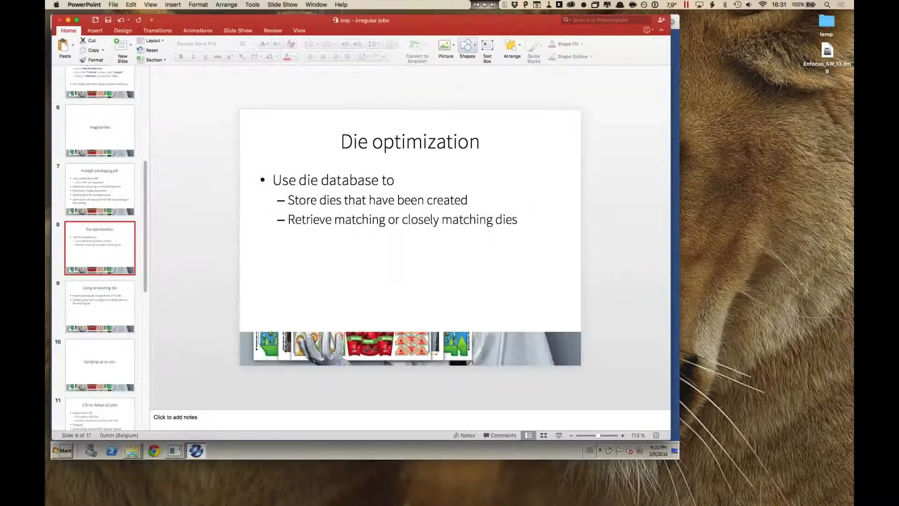
{"action": "left_click", "coordinate": [113, 363]}
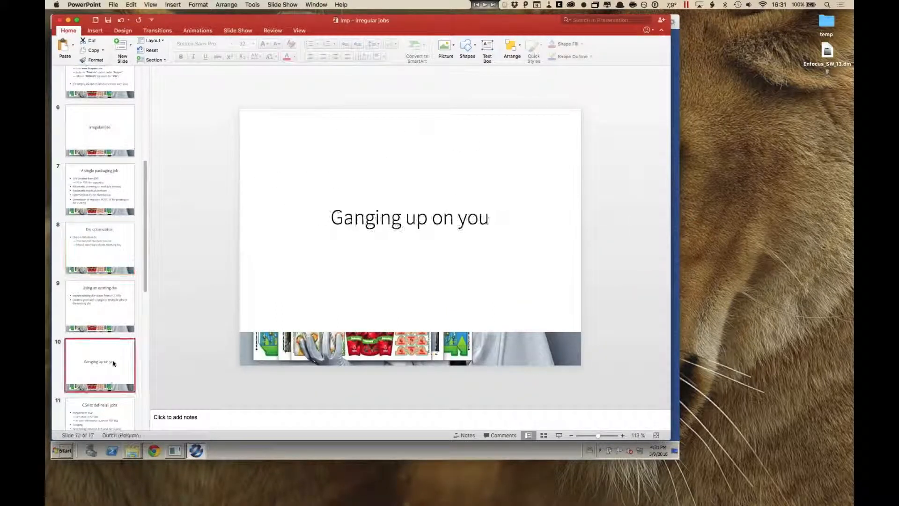
{"action": "scroll", "coordinate": [113, 361], "scroll_direction": "down", "scroll_amount": 2}
{"action": "scroll", "coordinate": [112, 361], "scroll_direction": "down", "scroll_amount": 7}
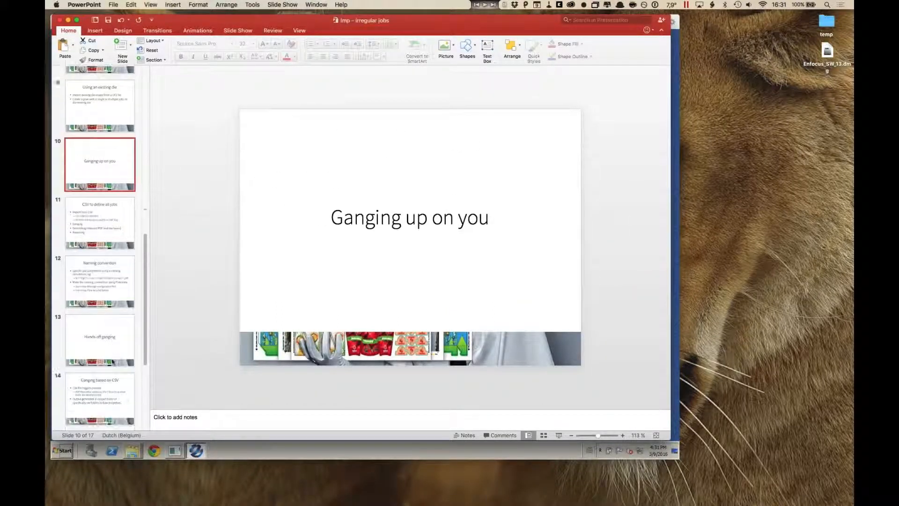
{"action": "left_click", "coordinate": [109, 159]}
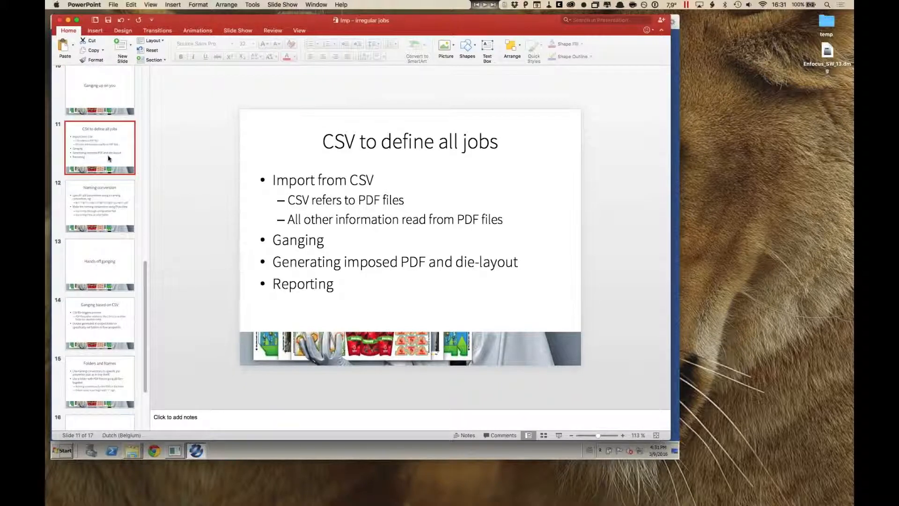
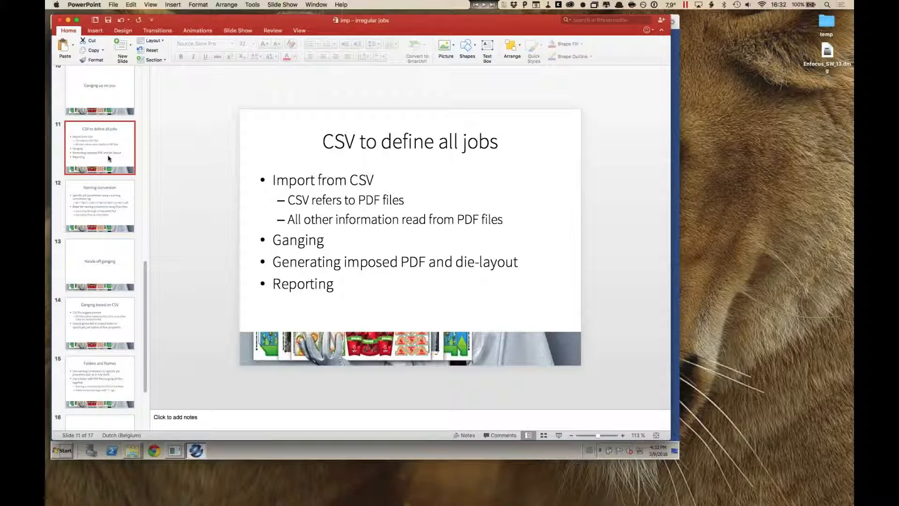
Step: Switch to the Windows remote desktop, open the "From CSV (format 1)" folder under "10 - Ganging die-cut jobs", and view the BEER_LABEL.pdf artwork
{"action": "key", "text": "super+Tab"}
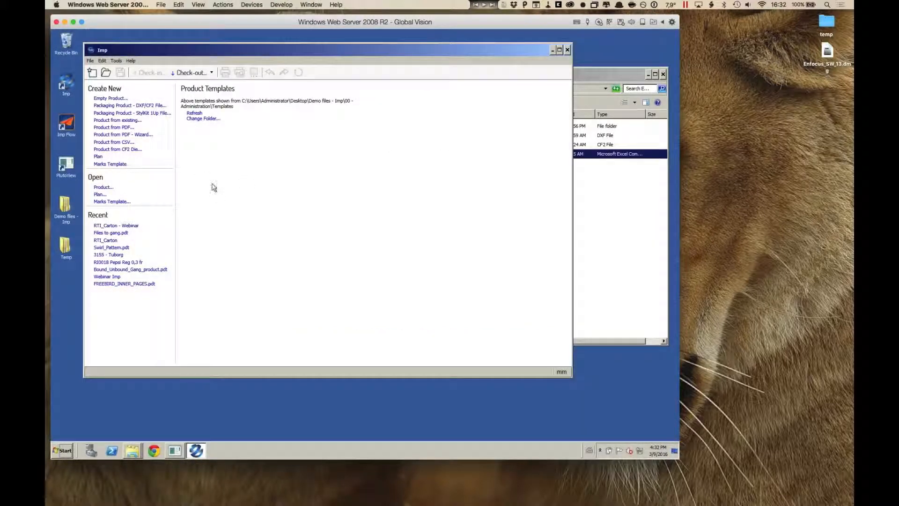
{"action": "left_click", "coordinate": [610, 235]}
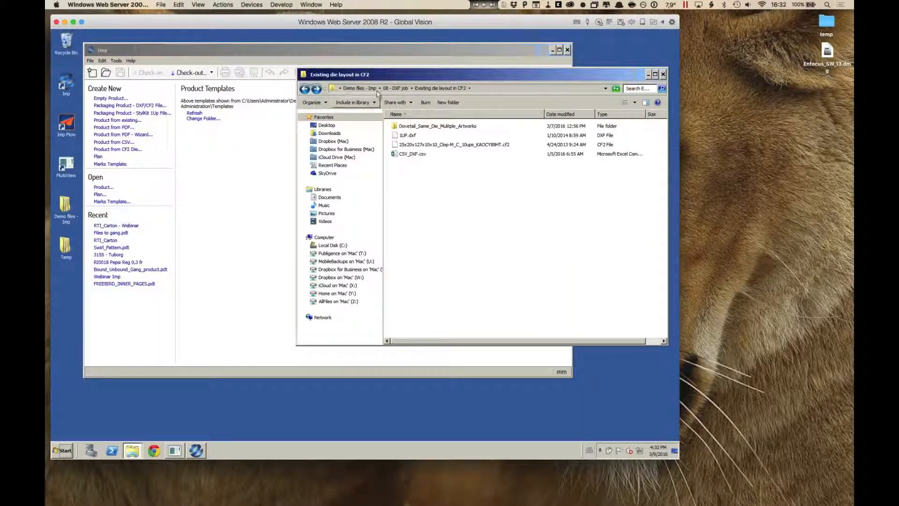
{"action": "left_click", "coordinate": [367, 89]}
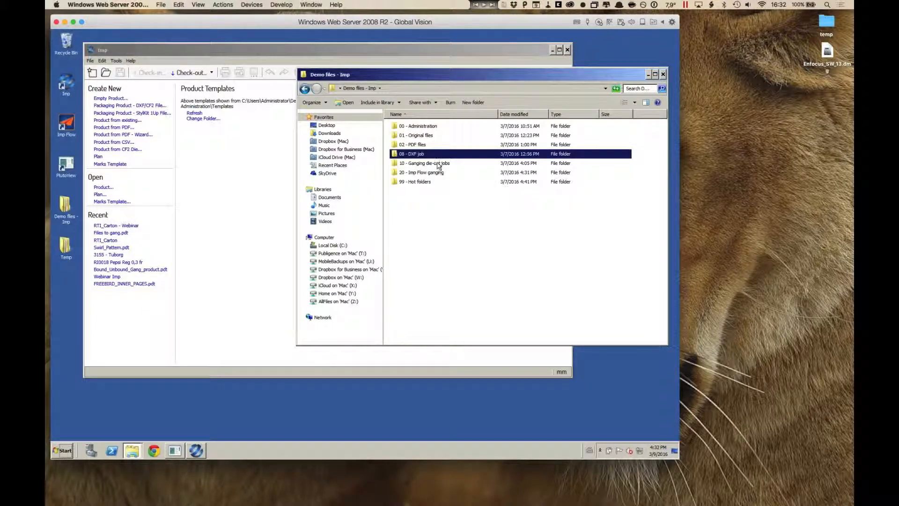
{"action": "double_click", "coordinate": [439, 164]}
{"action": "double_click", "coordinate": [423, 126]}
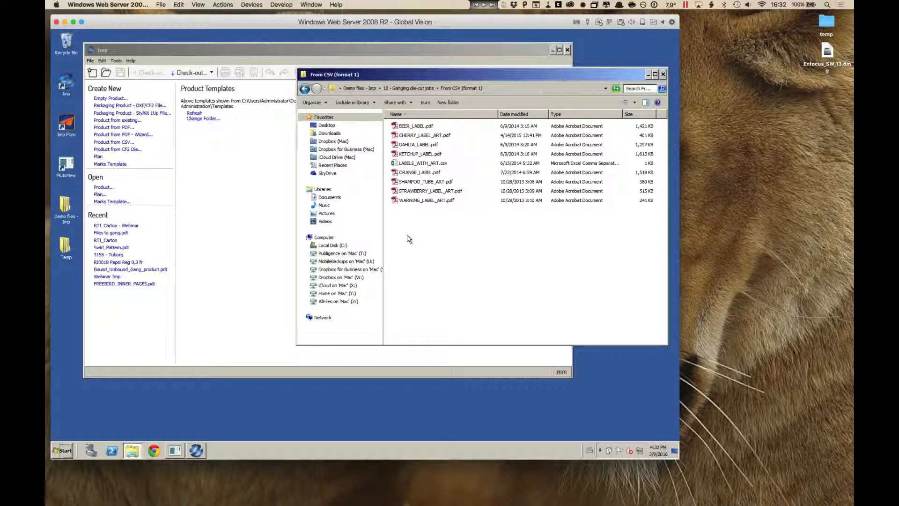
{"action": "double_click", "coordinate": [397, 128]}
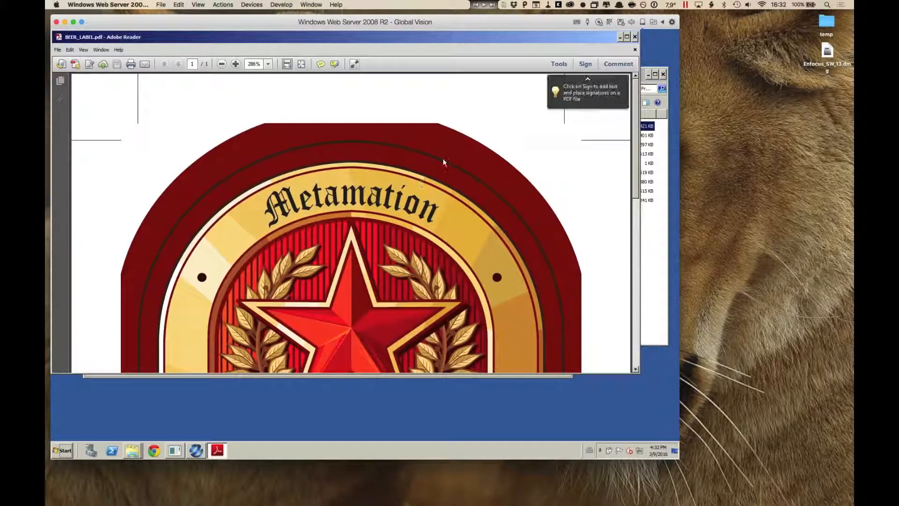
{"action": "left_click", "coordinate": [635, 37]}
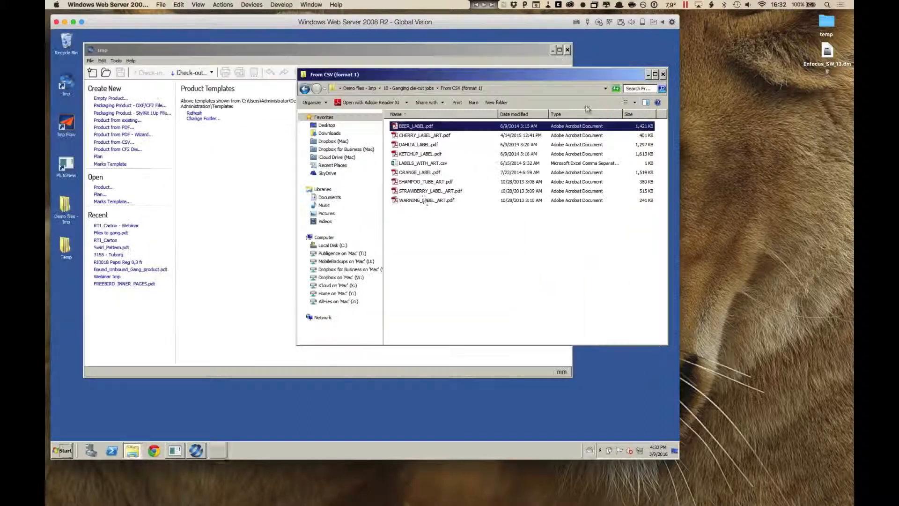
Step: Examine the PDF names and quantities in LABELS_WITH_ART.csv with column A widened, and close the file without saving
{"action": "double_click", "coordinate": [420, 164]}
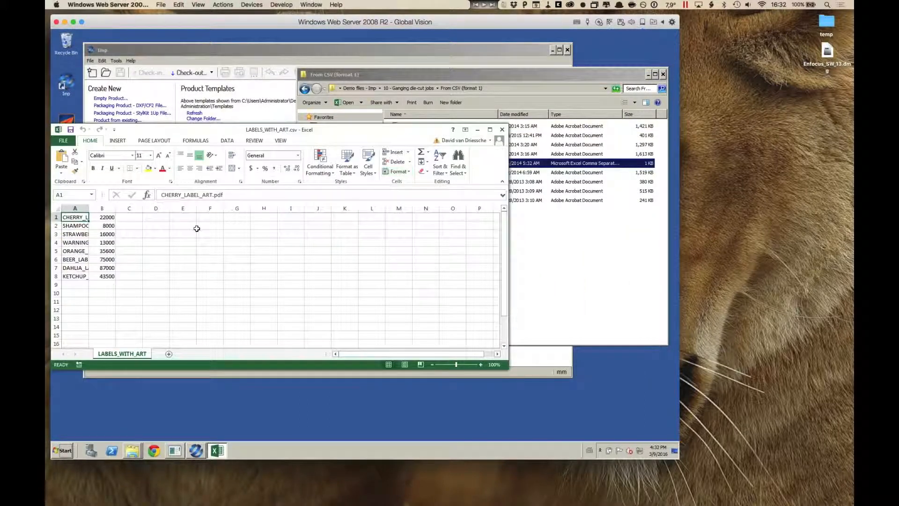
{"action": "left_click_drag", "start_coordinate": [87, 209], "coordinate": [162, 208]}
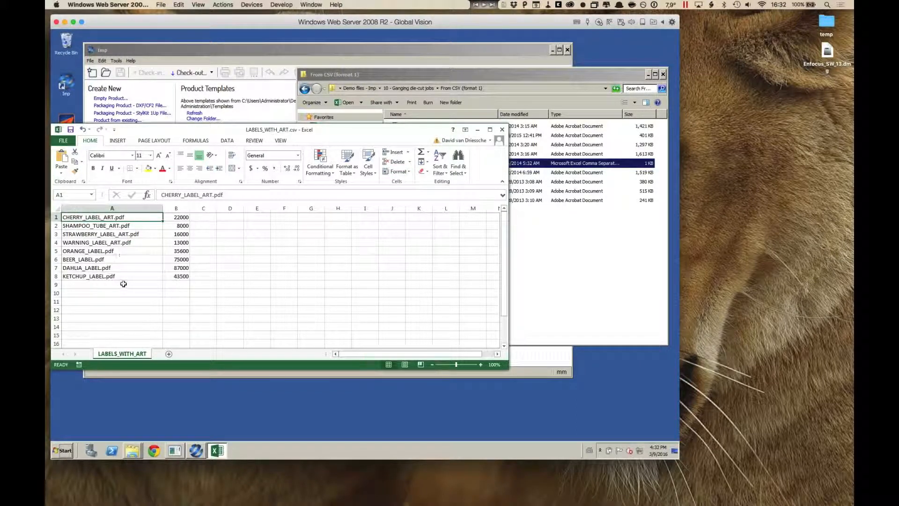
{"action": "left_click_drag", "start_coordinate": [182, 217], "coordinate": [181, 277]}
{"action": "left_click", "coordinate": [262, 259]}
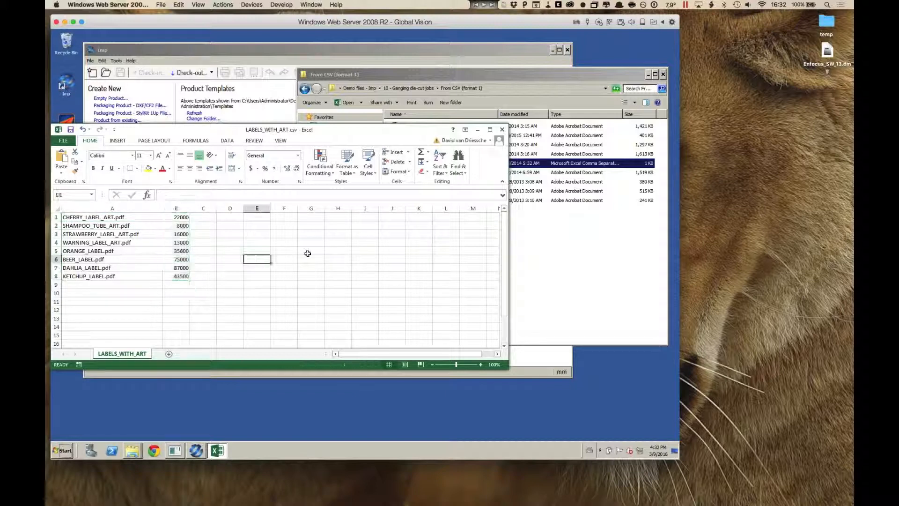
{"action": "left_click", "coordinate": [501, 132]}
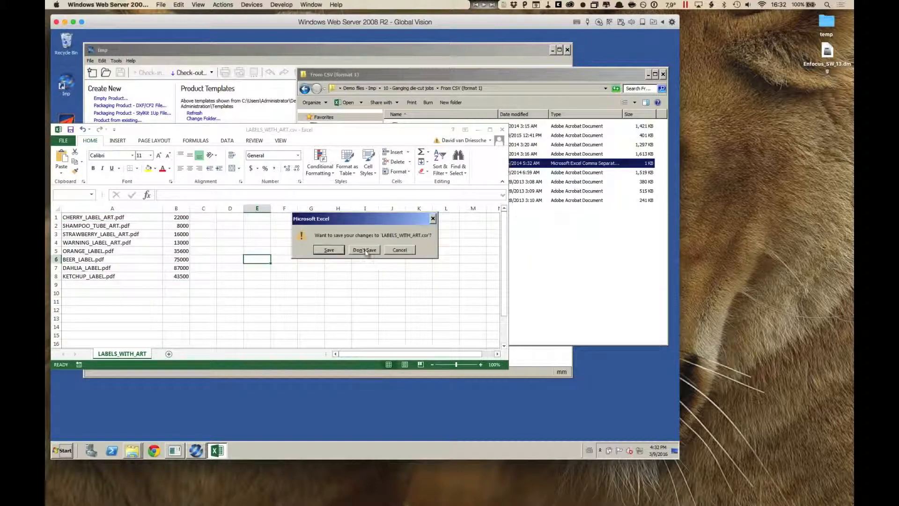
{"action": "left_click", "coordinate": [363, 248]}
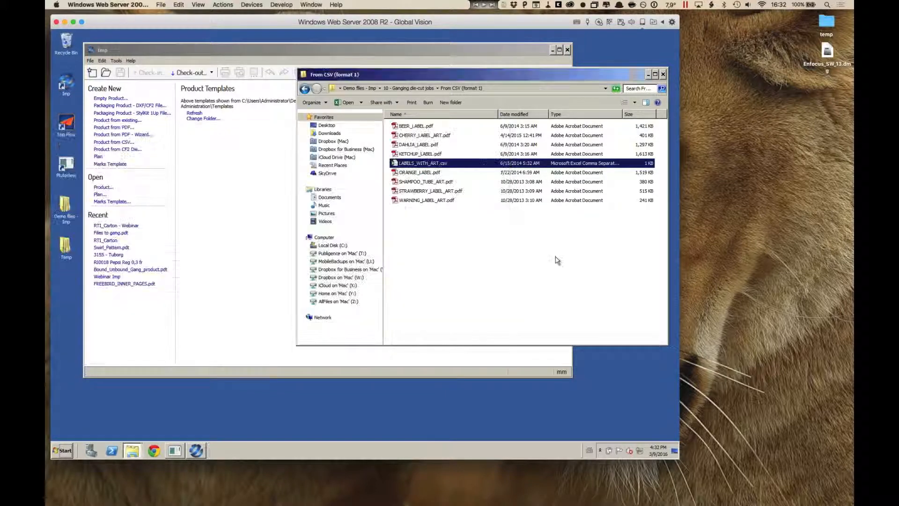
Step: Create a new Imp product from CSV in Format 1, using LABELS_WITH_ART.csv from the "From CSV (format 1)" folder as its source
{"action": "left_click", "coordinate": [216, 182]}
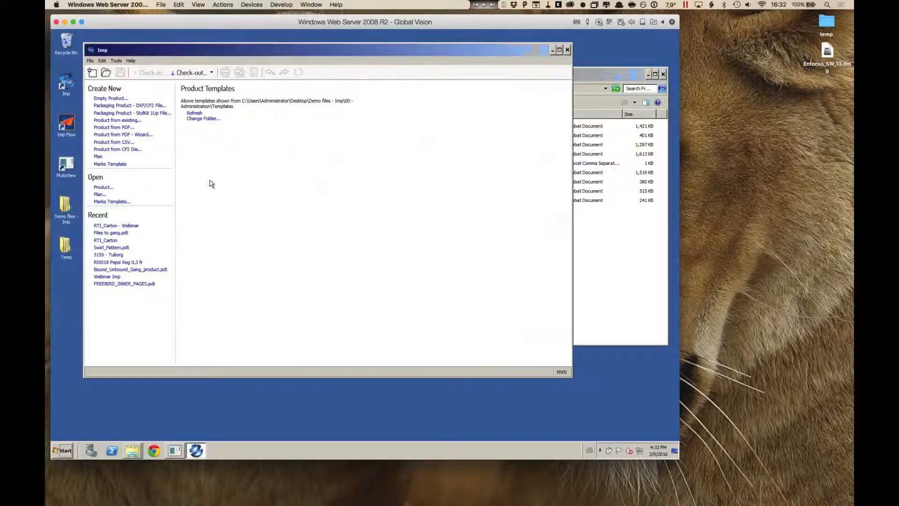
{"action": "left_click", "coordinate": [115, 141]}
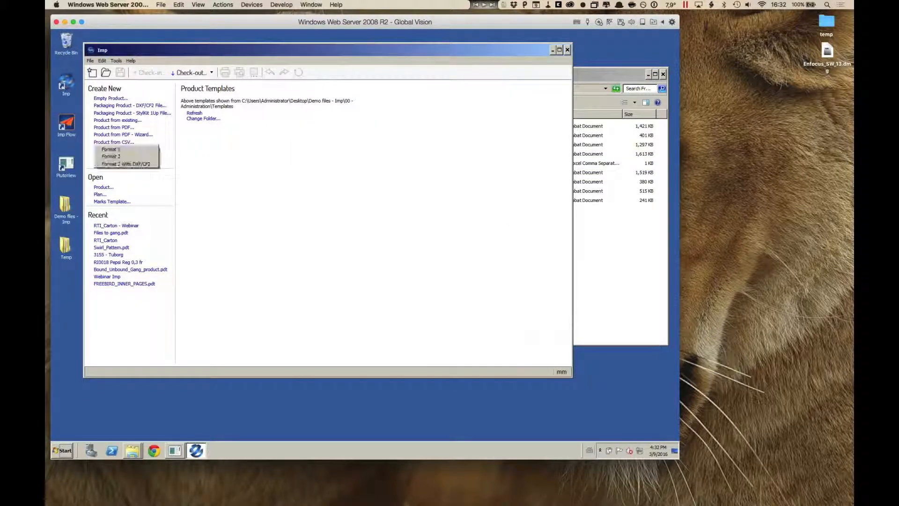
{"action": "left_click", "coordinate": [138, 150]}
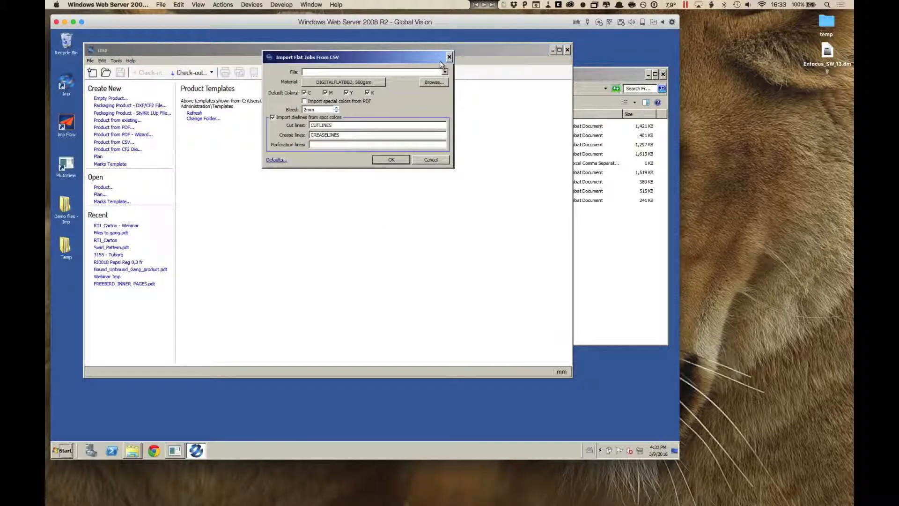
{"action": "left_click", "coordinate": [434, 82]}
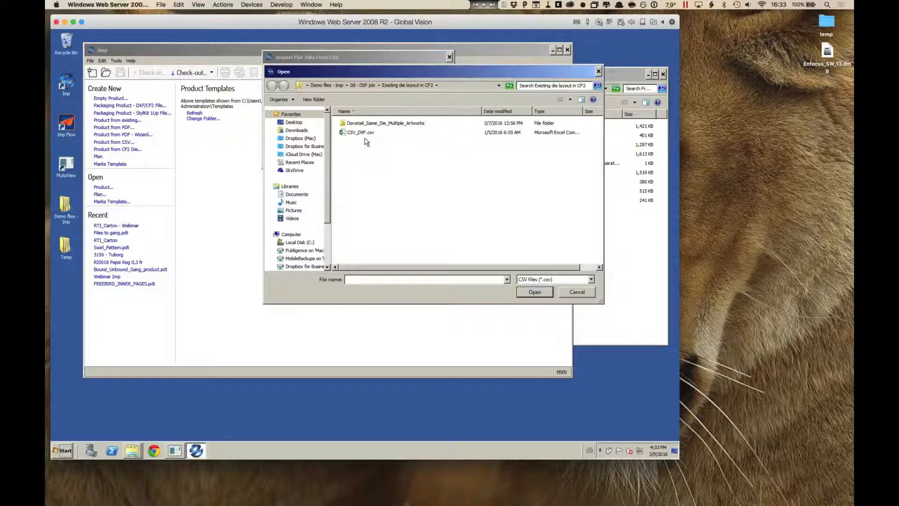
{"action": "left_click", "coordinate": [327, 85]}
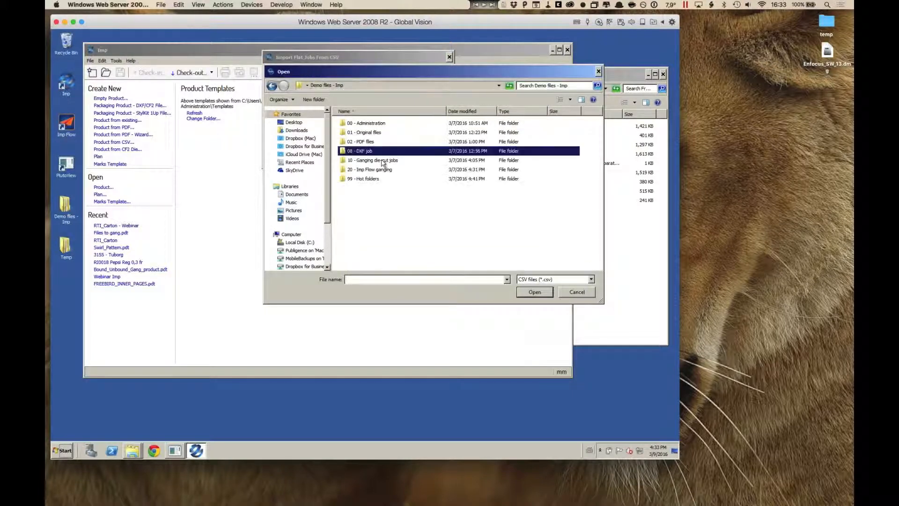
{"action": "double_click", "coordinate": [375, 161]}
{"action": "double_click", "coordinate": [372, 123]}
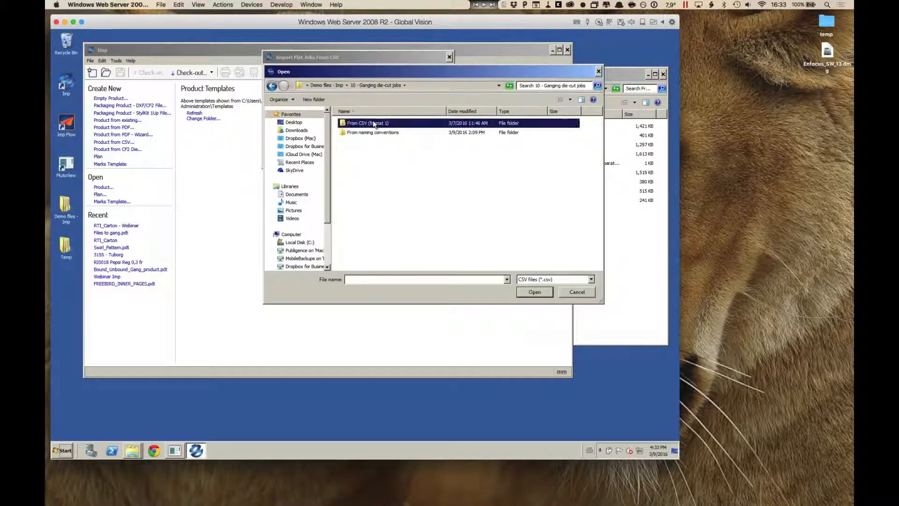
{"action": "double_click", "coordinate": [368, 124]}
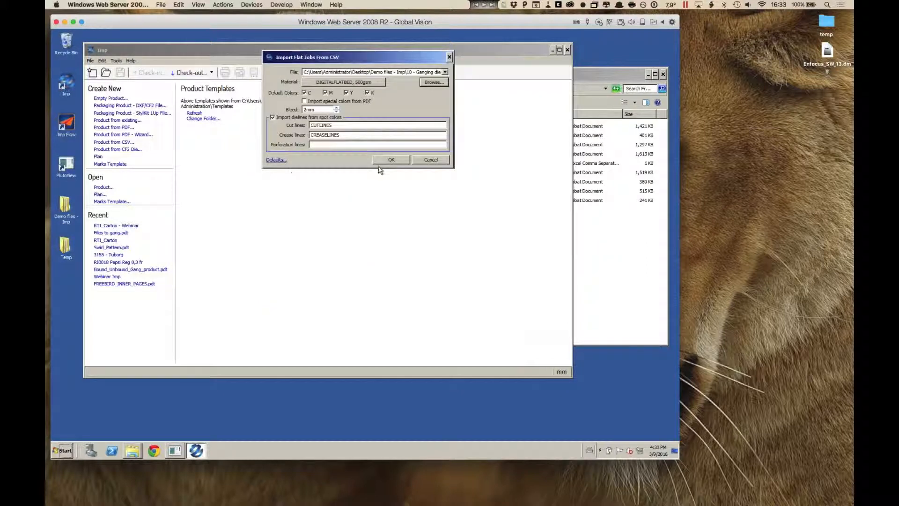
Step: Set the import material to COATED_PAPER 170gsm and the bleed to 3 mm, and import the flat jobs
{"action": "left_click", "coordinate": [382, 82]}
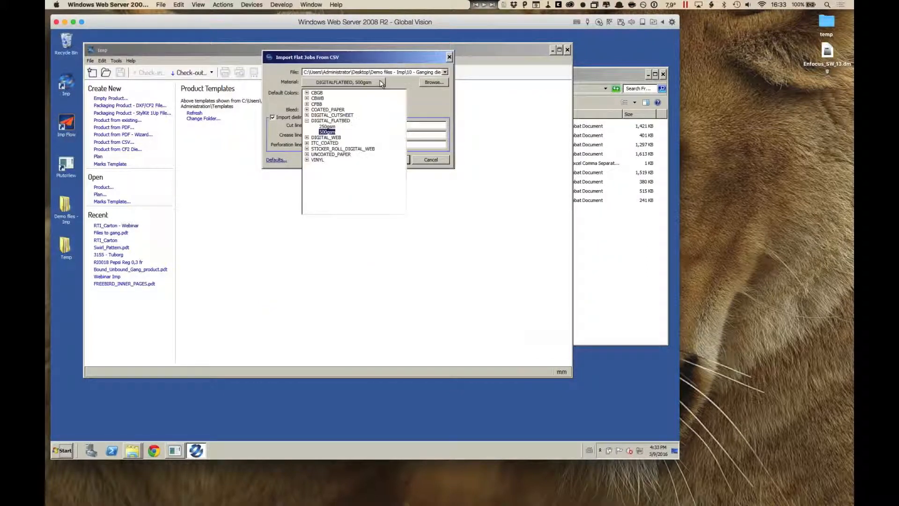
{"action": "left_click", "coordinate": [307, 110]}
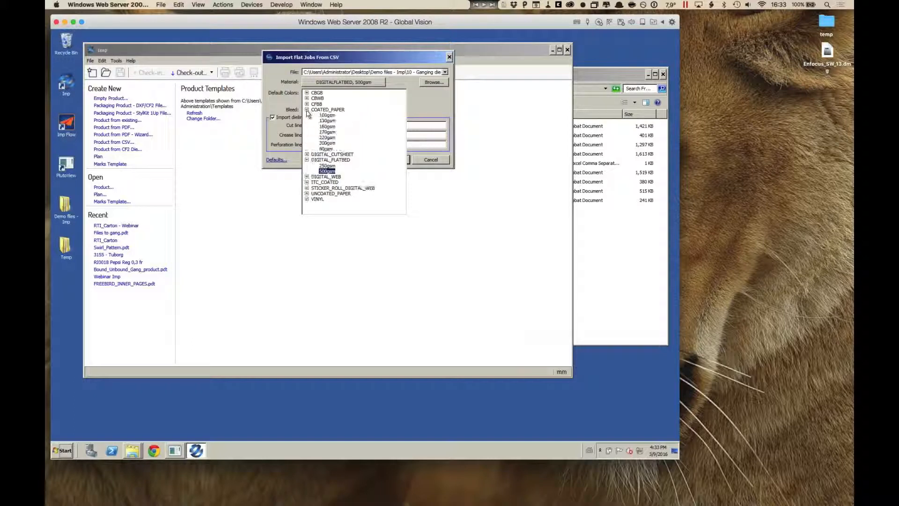
{"action": "left_click", "coordinate": [326, 137]}
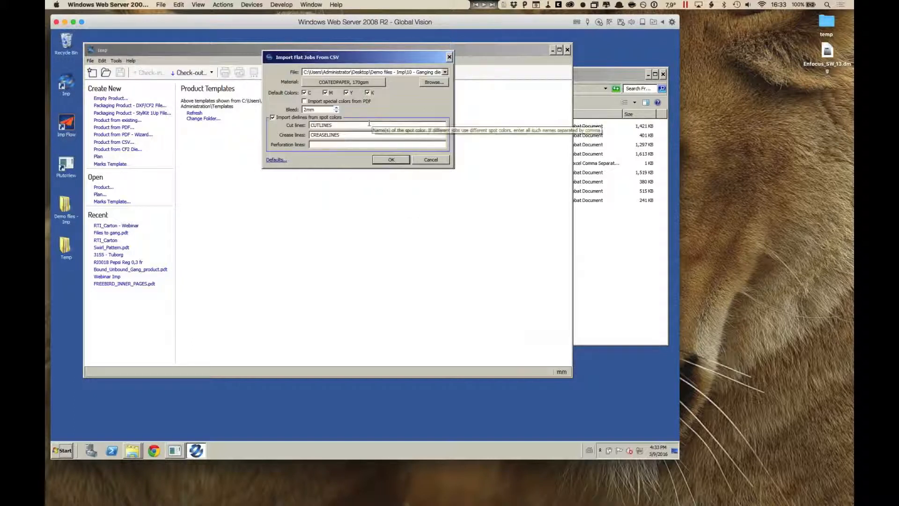
{"action": "left_click", "coordinate": [337, 107]}
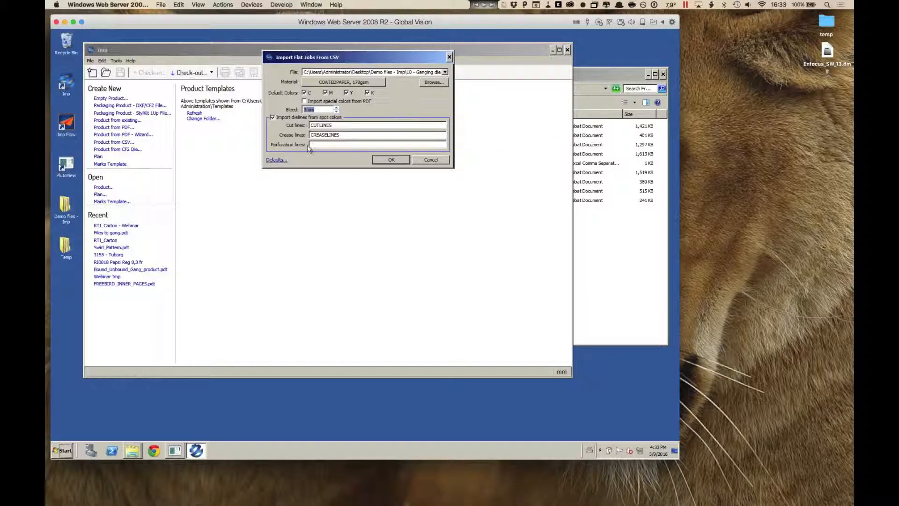
{"action": "left_click", "coordinate": [397, 163]}
{"action": "left_click", "coordinate": [399, 163]}
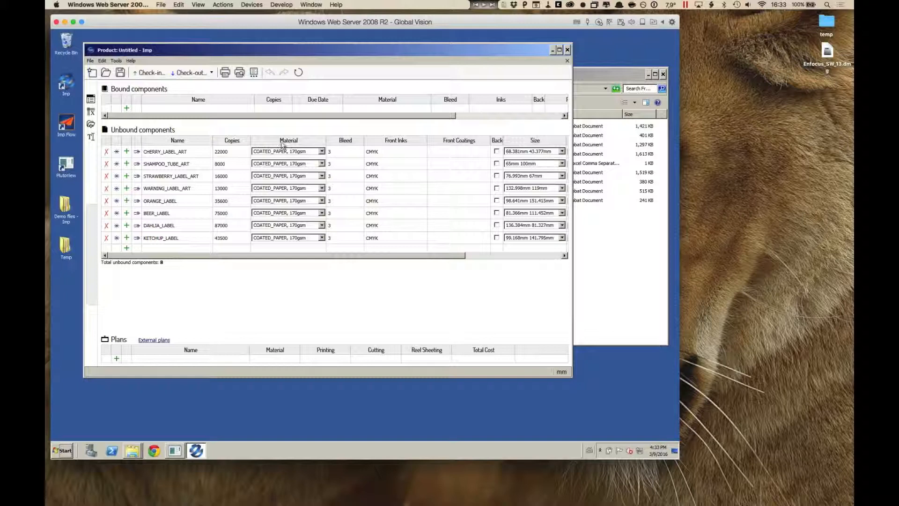
Step: View the imported CHERRY_LABEL_ART artwork, and add a plan containing all the unbound label components
{"action": "left_click", "coordinate": [136, 151]}
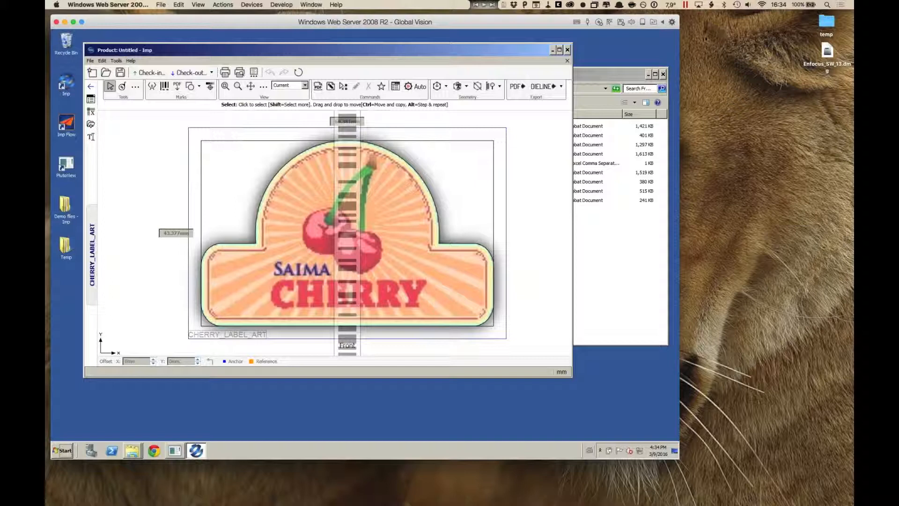
{"action": "left_click", "coordinate": [91, 99]}
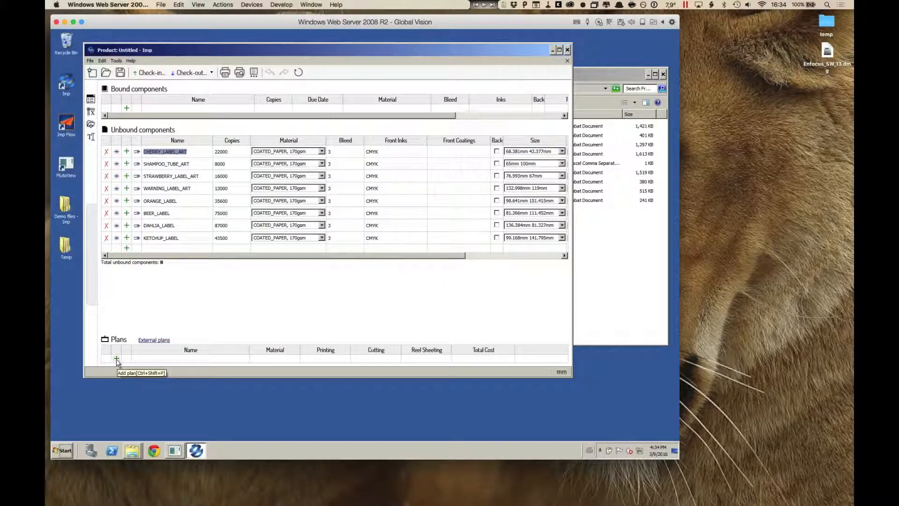
{"action": "left_click", "coordinate": [116, 359]}
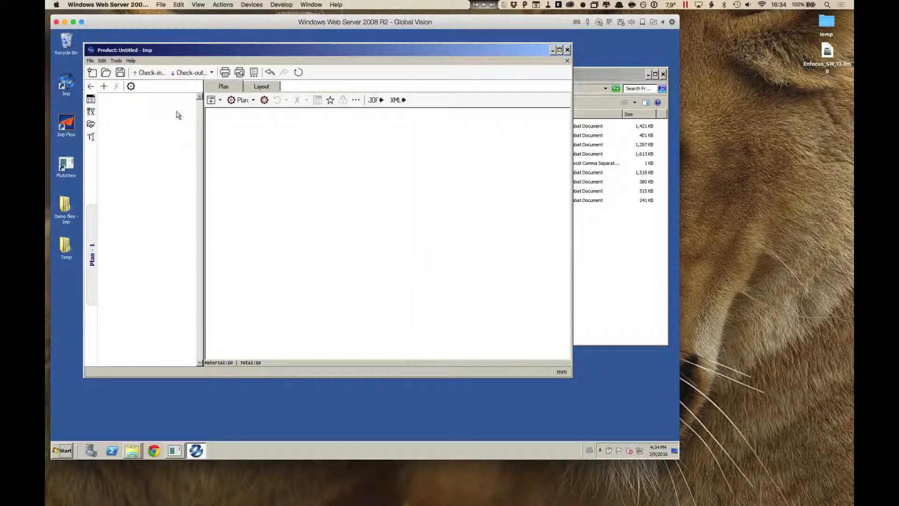
{"action": "left_click", "coordinate": [104, 86]}
{"action": "left_click", "coordinate": [114, 105]}
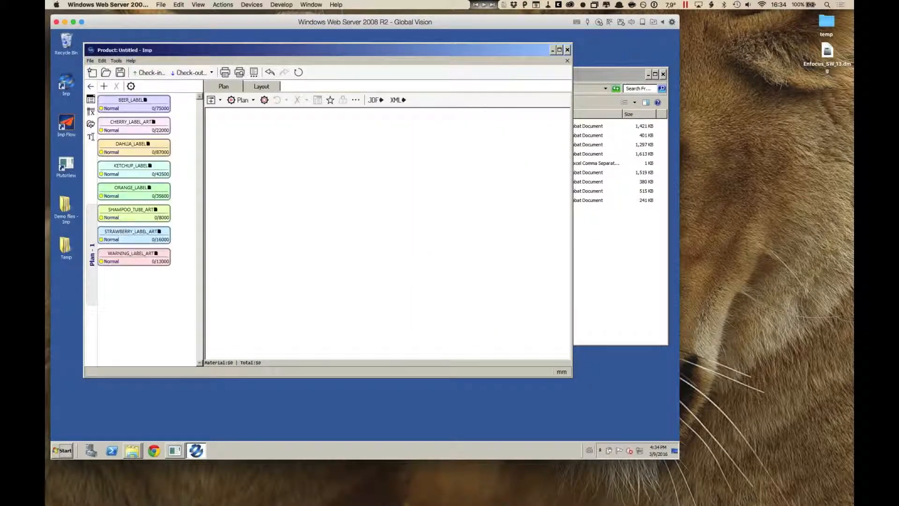
Step: Check the plan details of the CHERRY_LABEL_ART, DAHLIA_LABEL and KETCHUP_LABEL components
{"action": "left_click", "coordinate": [102, 127]}
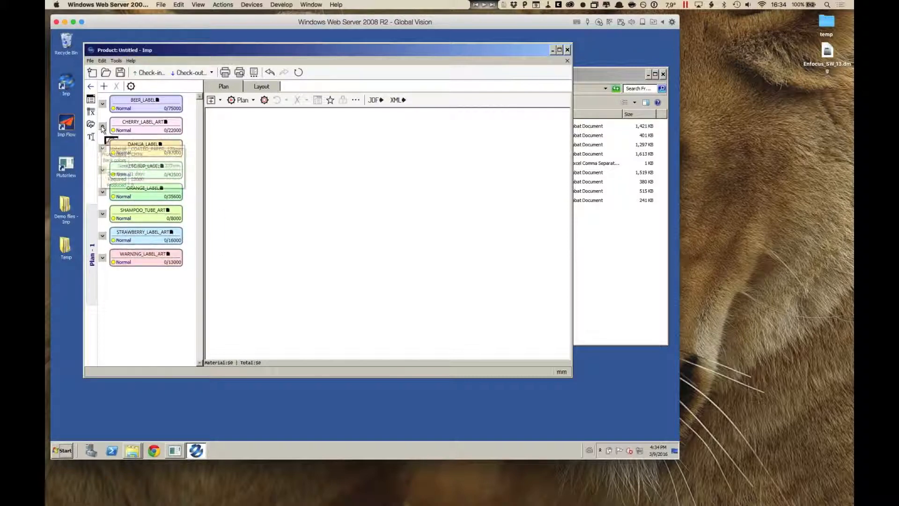
{"action": "left_click", "coordinate": [102, 127]}
{"action": "left_click", "coordinate": [102, 148]}
{"action": "left_click", "coordinate": [102, 149]}
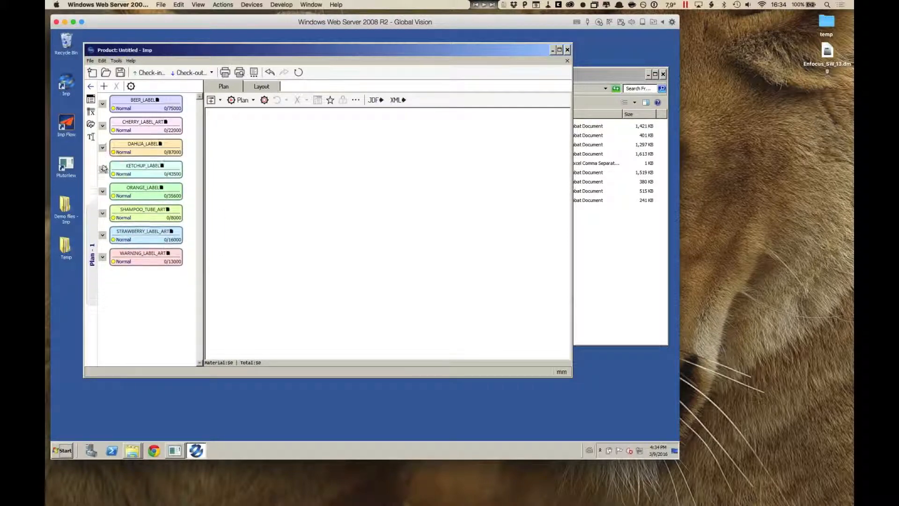
{"action": "left_click", "coordinate": [103, 170]}
{"action": "left_click", "coordinate": [103, 170]}
Step: Start planning one layout at a time with the presses 009_Digital_A3 and 010_Digital_B2 selected
{"action": "left_click", "coordinate": [253, 100]}
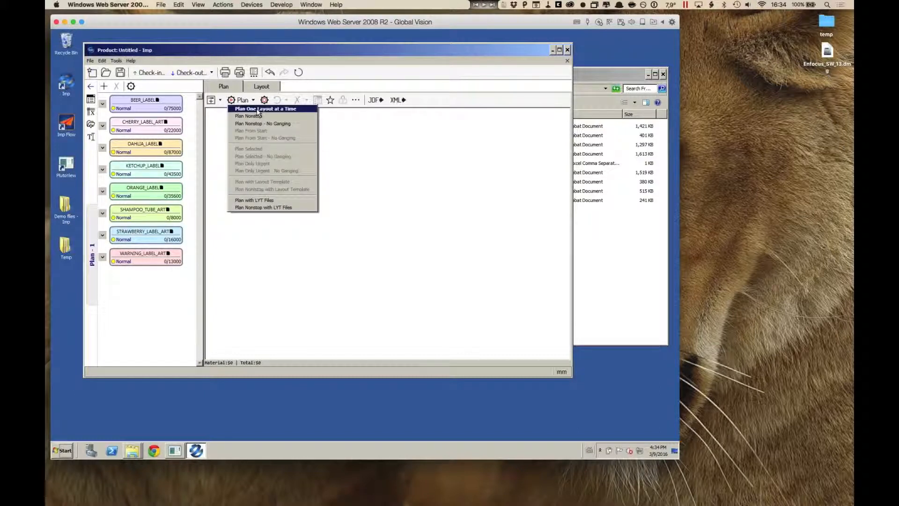
{"action": "left_click", "coordinate": [258, 109]}
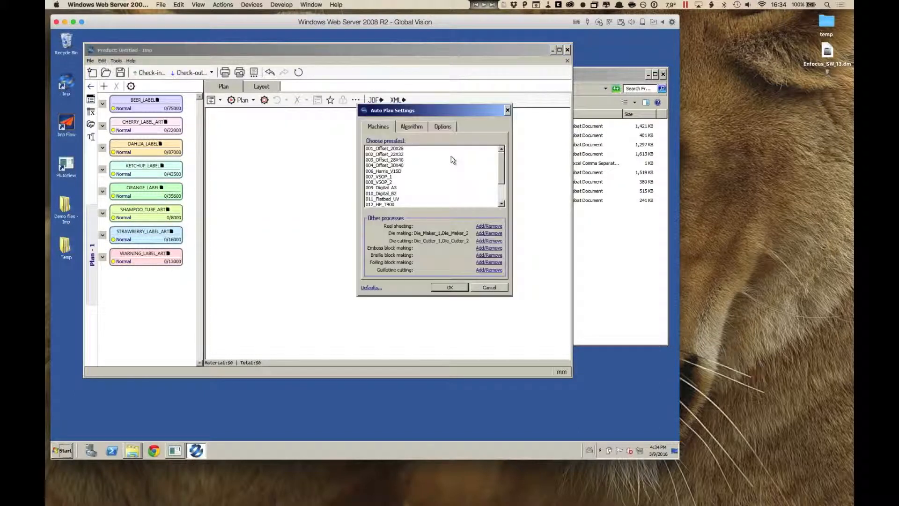
{"action": "left_click", "coordinate": [402, 188]}
{"action": "left_click", "coordinate": [401, 194], "text": "ctrl"}
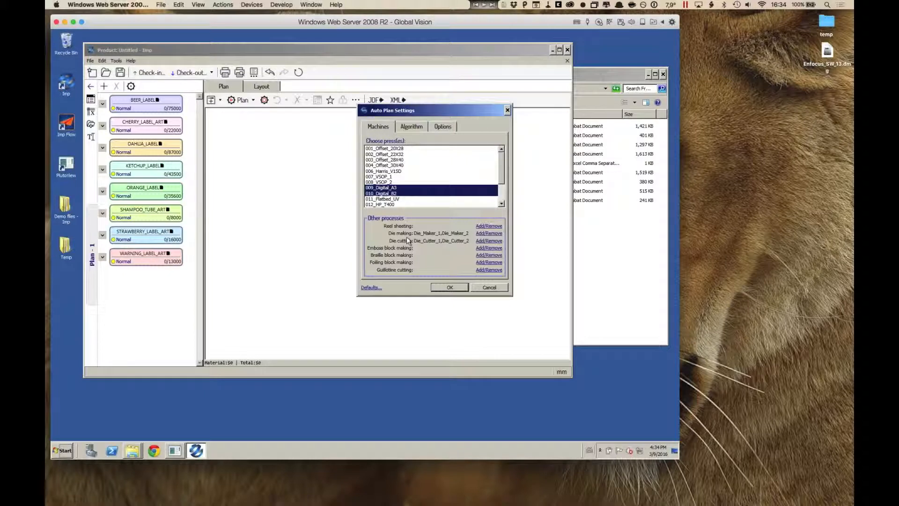
{"action": "left_click", "coordinate": [460, 288]}
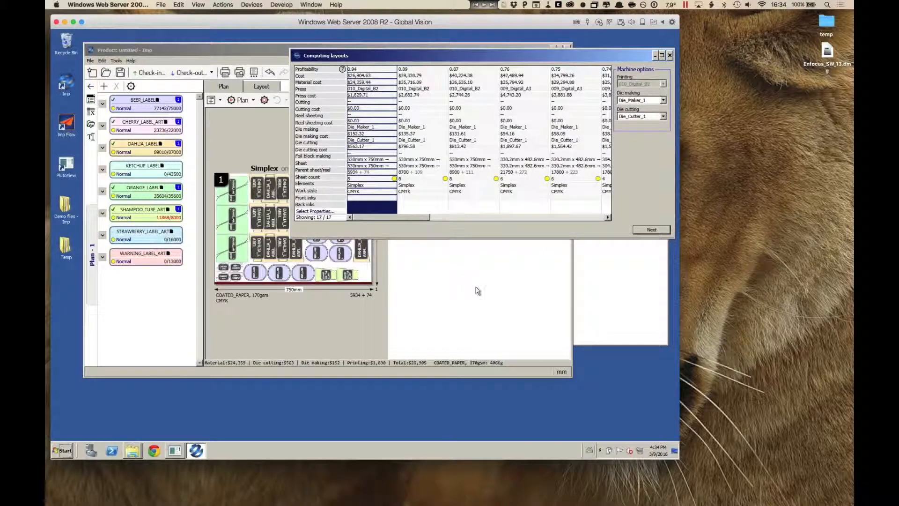
Step: Accept the most profitable 010_Digital_B2 proposal for each successive layout and finish the planning
{"action": "left_click", "coordinate": [651, 230]}
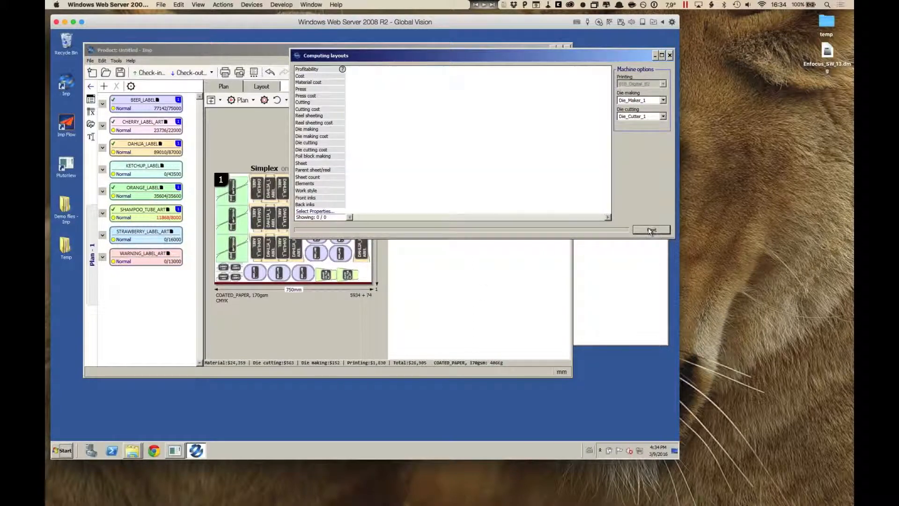
{"action": "left_click", "coordinate": [650, 230]}
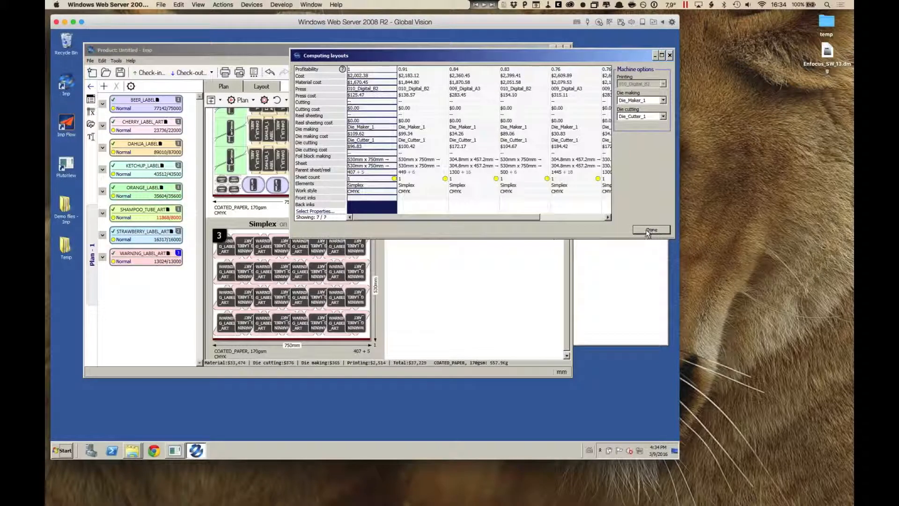
{"action": "left_click", "coordinate": [650, 229]}
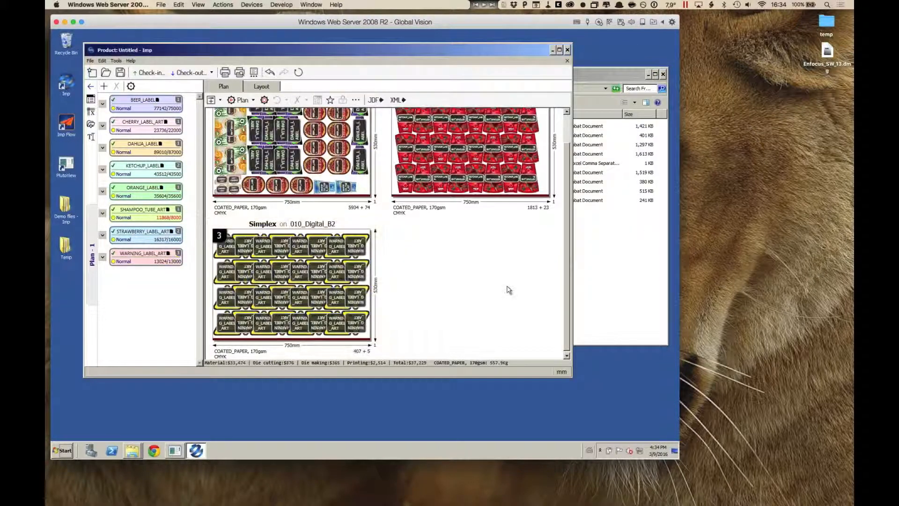
Step: Open layout 1 and inspect how the dahlia, beer and orange labels are nested on the sheet
{"action": "scroll", "coordinate": [509, 290], "scroll_direction": "up", "scroll_amount": 2}
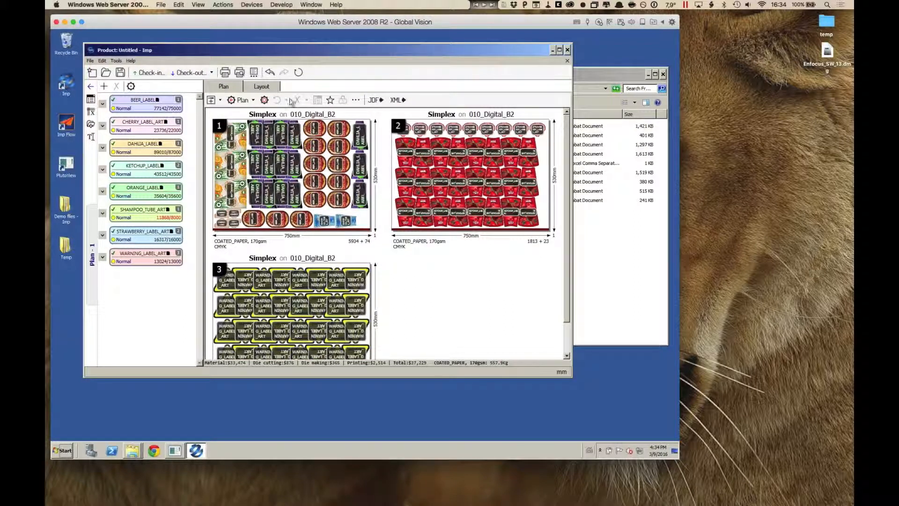
{"action": "double_click", "coordinate": [445, 153]}
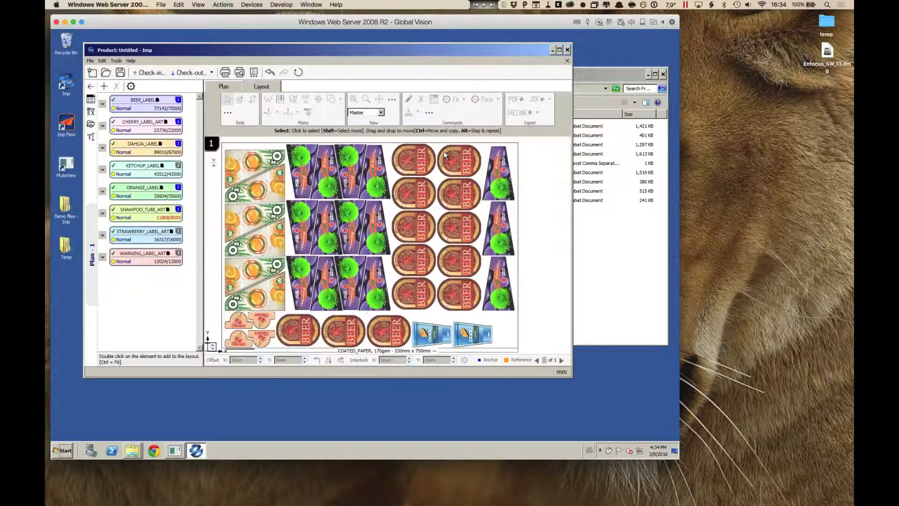
{"action": "scroll", "coordinate": [383, 237], "scroll_direction": "up", "scroll_amount": 2}
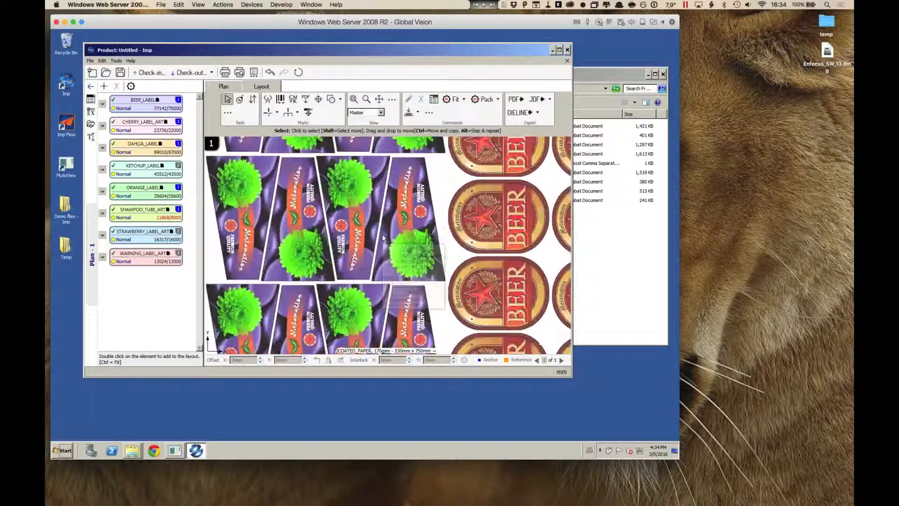
{"action": "scroll", "coordinate": [383, 238], "scroll_direction": "down", "scroll_amount": 2}
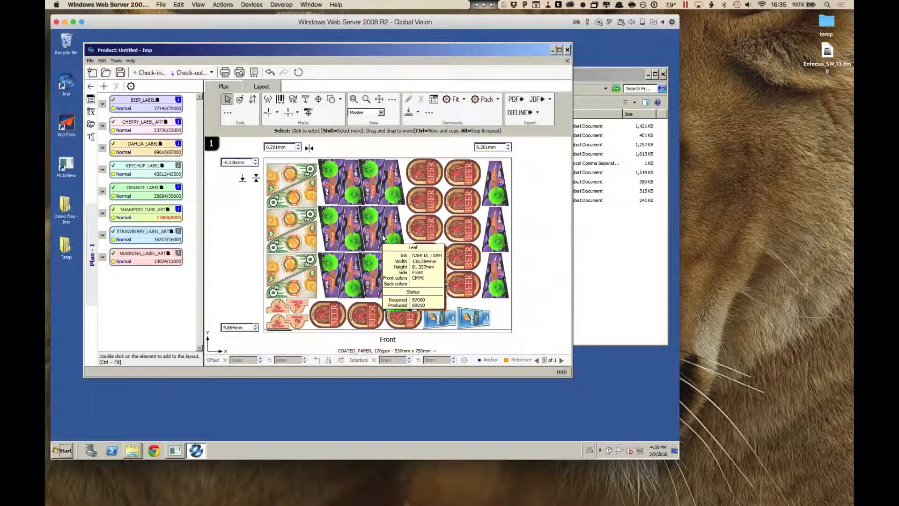
{"action": "left_click", "coordinate": [392, 201]}
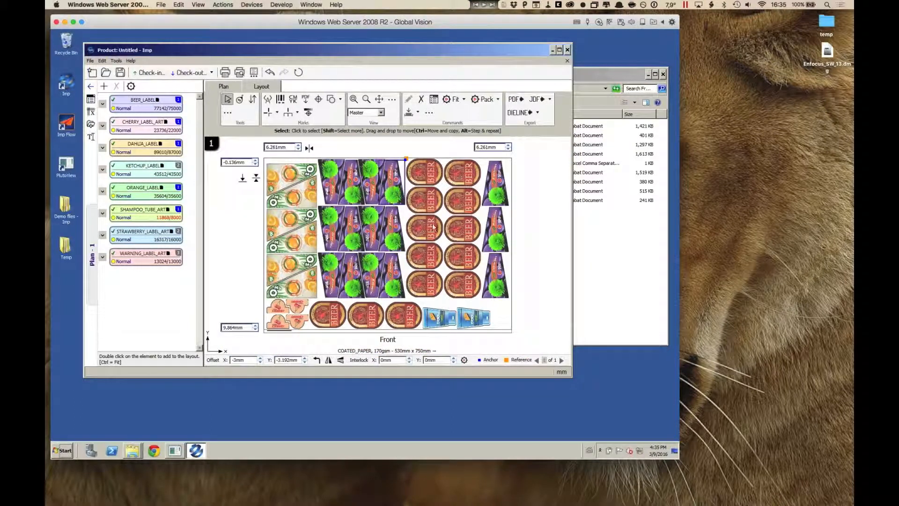
{"action": "left_click", "coordinate": [470, 233]}
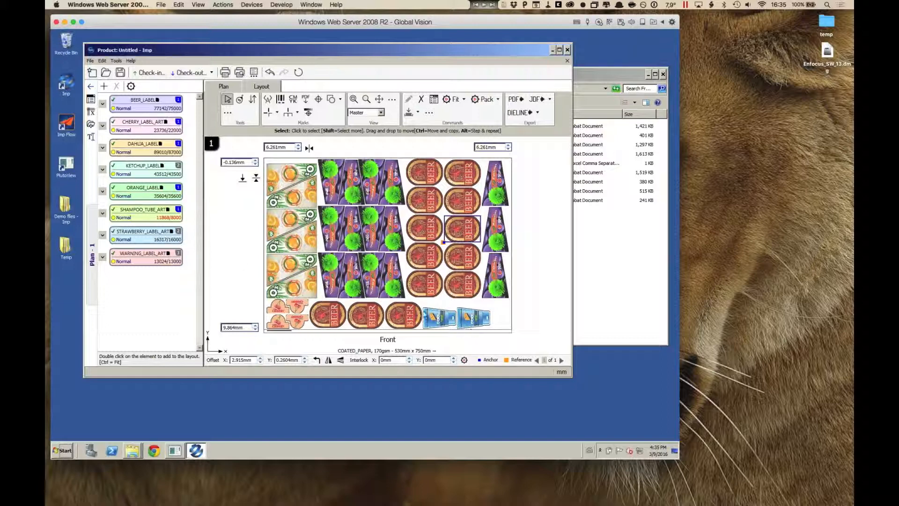
{"action": "left_click", "coordinate": [387, 282]}
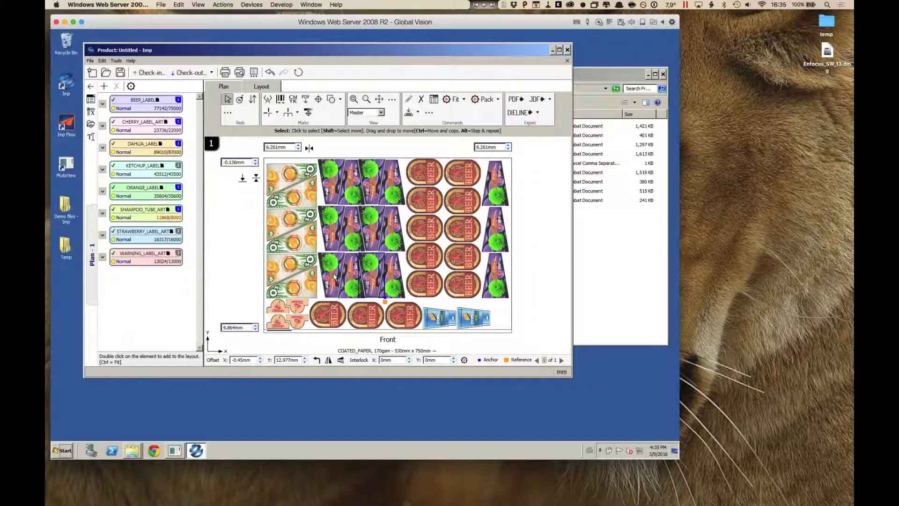
{"action": "left_click", "coordinate": [277, 226]}
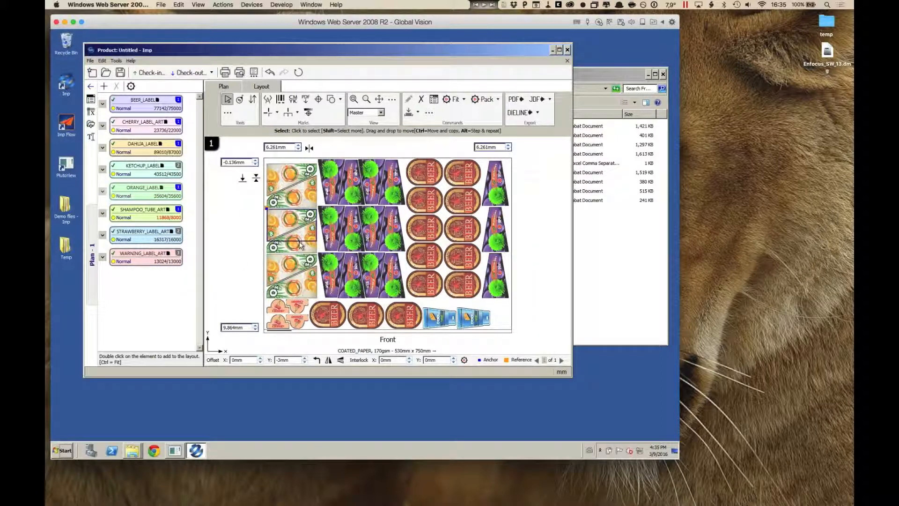
{"action": "left_click", "coordinate": [281, 200]}
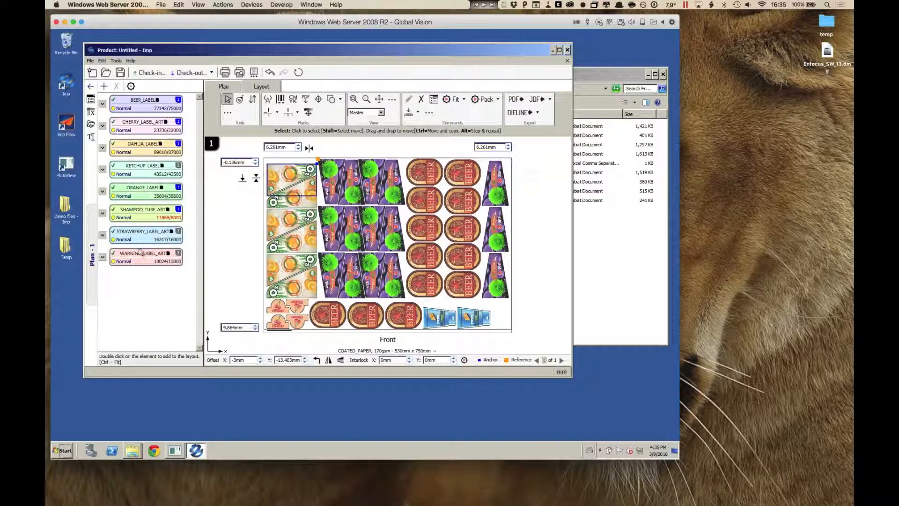
Step: Add one more DAHLIA_LABEL and one KETCHUP_LABEL to layout 1 manually
{"action": "left_click", "coordinate": [124, 239]}
{"action": "left_click", "coordinate": [133, 235]}
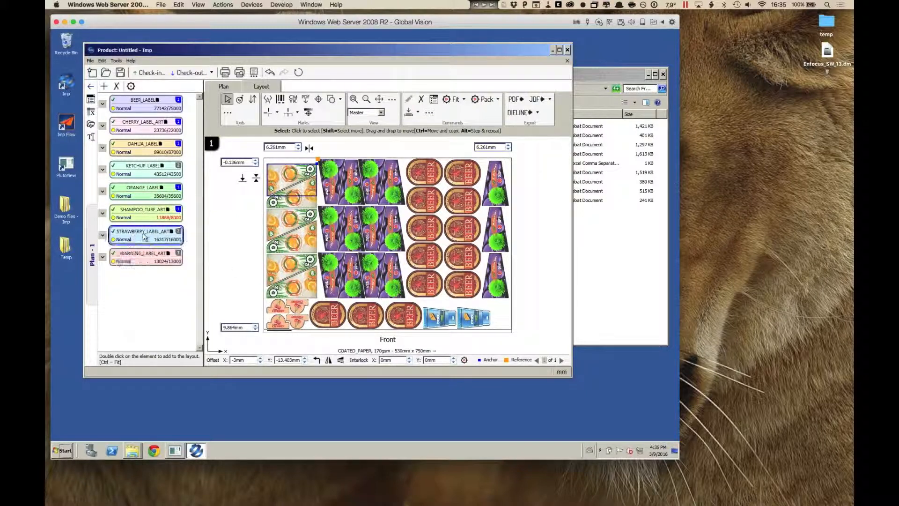
{"action": "double_click", "coordinate": [137, 150]}
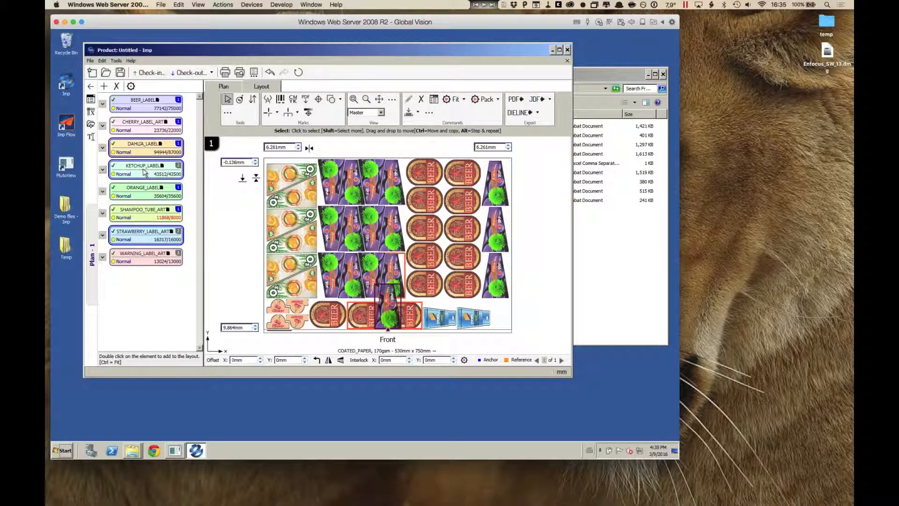
{"action": "double_click", "coordinate": [144, 172]}
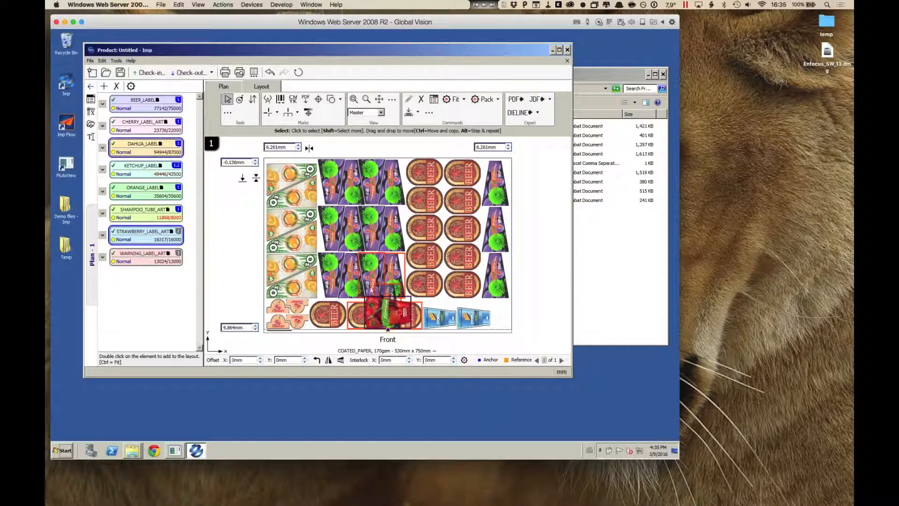
Step: Undo the manual additions of the ketchup and dahlia labels to layout 1
{"action": "left_click", "coordinate": [102, 61]}
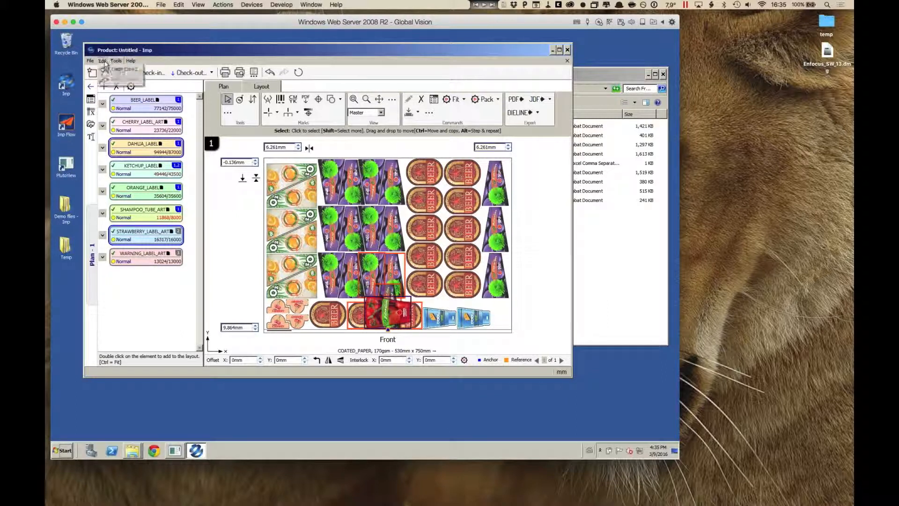
{"action": "left_click", "coordinate": [110, 68]}
{"action": "left_click", "coordinate": [102, 61]}
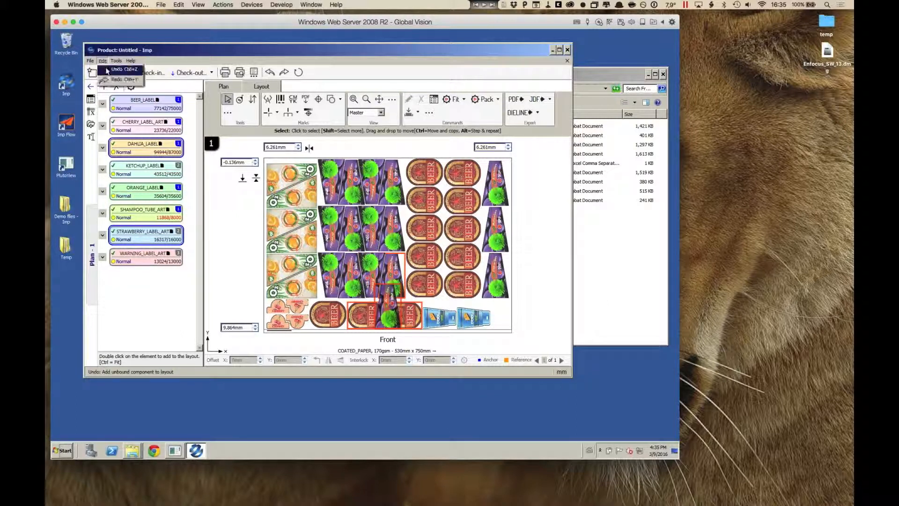
{"action": "left_click", "coordinate": [110, 69]}
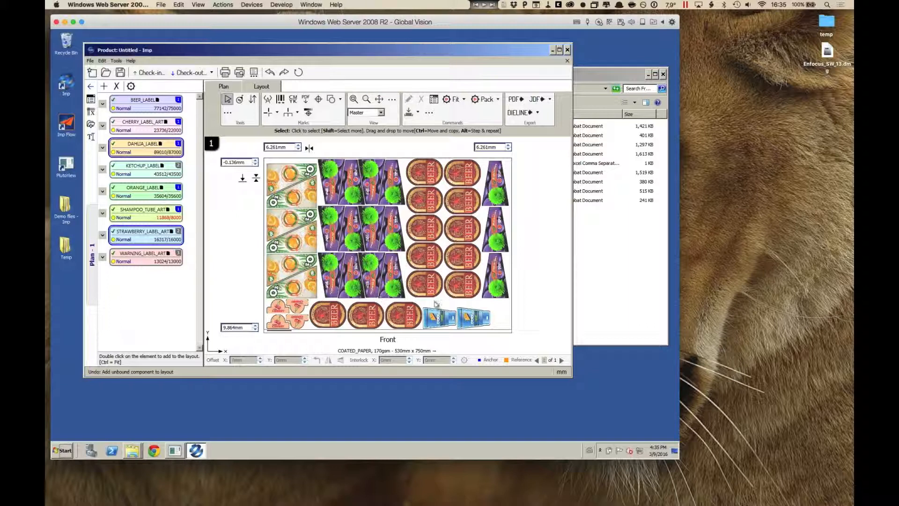
Step: Check the BEER_LABEL component and review the imposed PDF, JDF and dieline export options for layout 1
{"action": "left_click", "coordinate": [167, 101]}
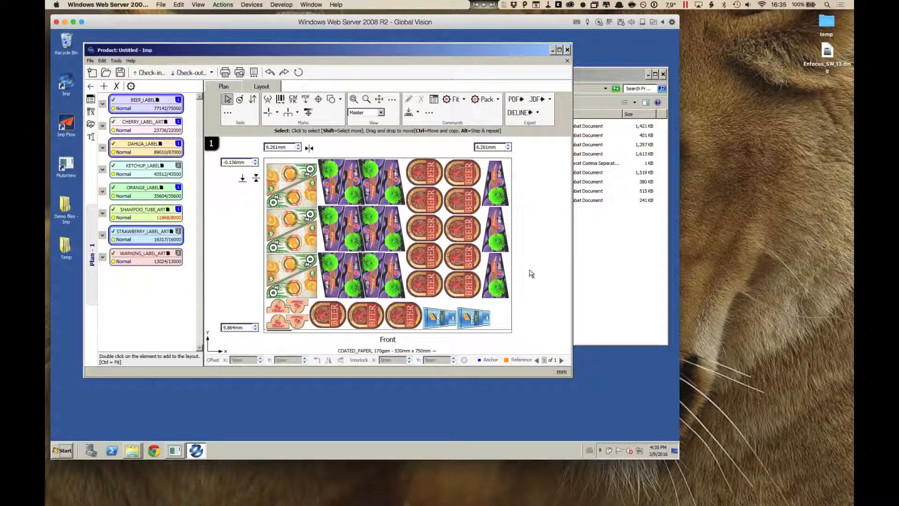
{"action": "mouse_move", "coordinate": [505, 219]}
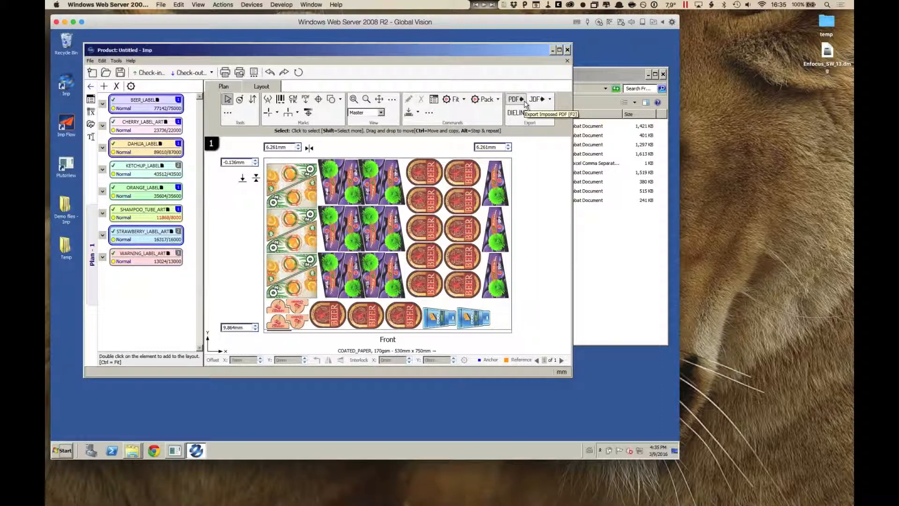
{"action": "left_click", "coordinate": [549, 102]}
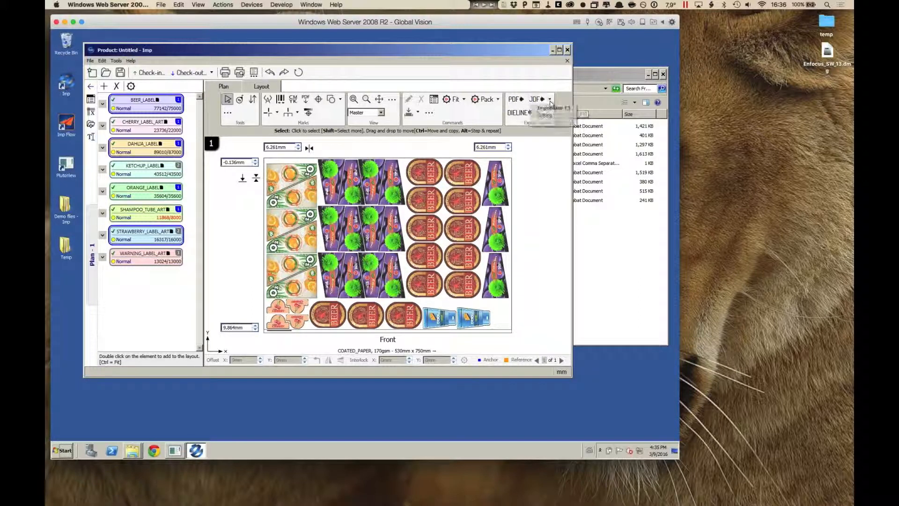
{"action": "left_click", "coordinate": [544, 89]}
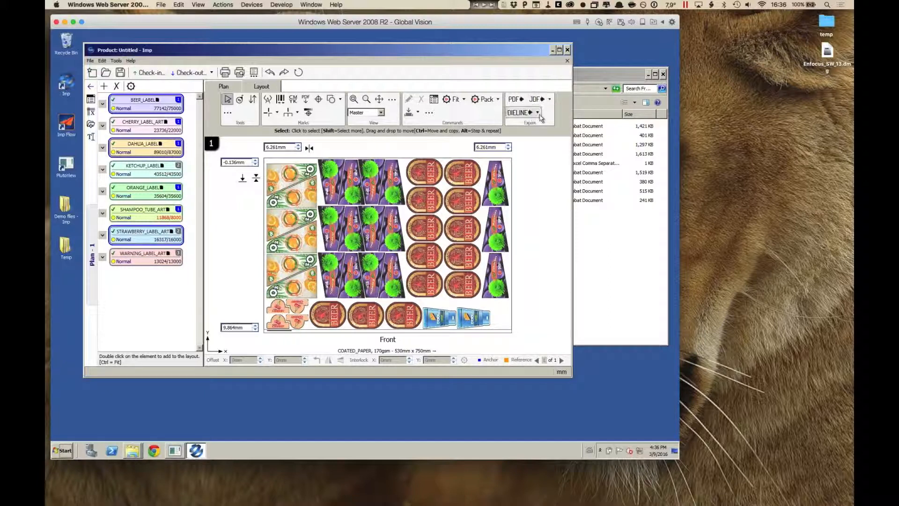
{"action": "left_click", "coordinate": [538, 114]}
{"action": "left_click", "coordinate": [545, 129]}
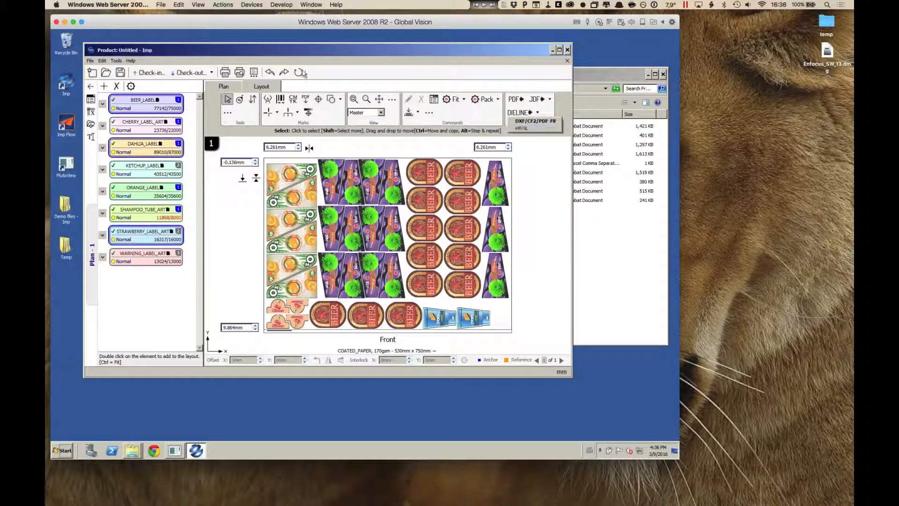
Step: Include the related component reports in the plan report and review the component properties in the bound component report settings
{"action": "left_click", "coordinate": [253, 72]}
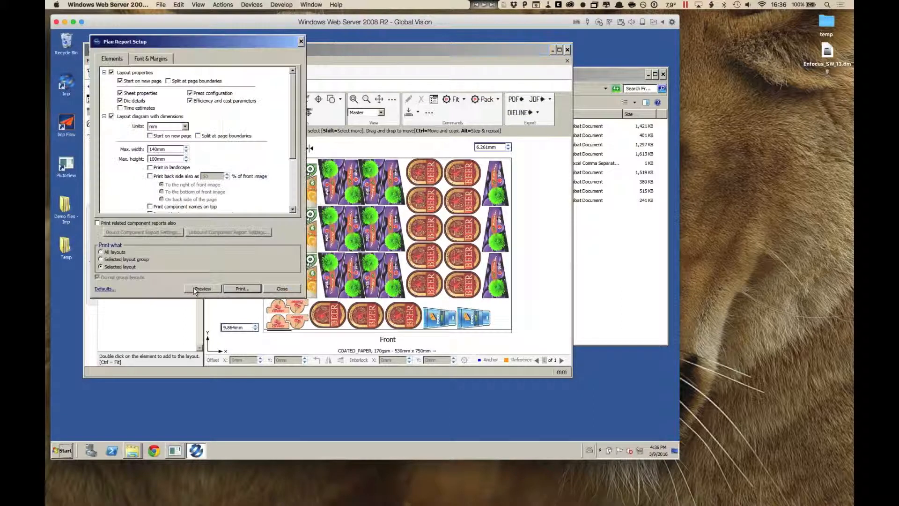
{"action": "left_click", "coordinate": [97, 223]}
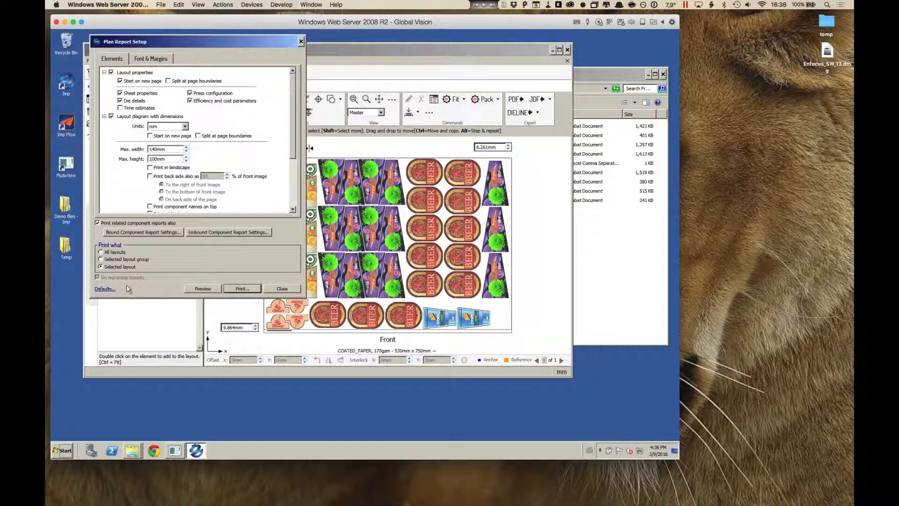
{"action": "left_click", "coordinate": [143, 232]}
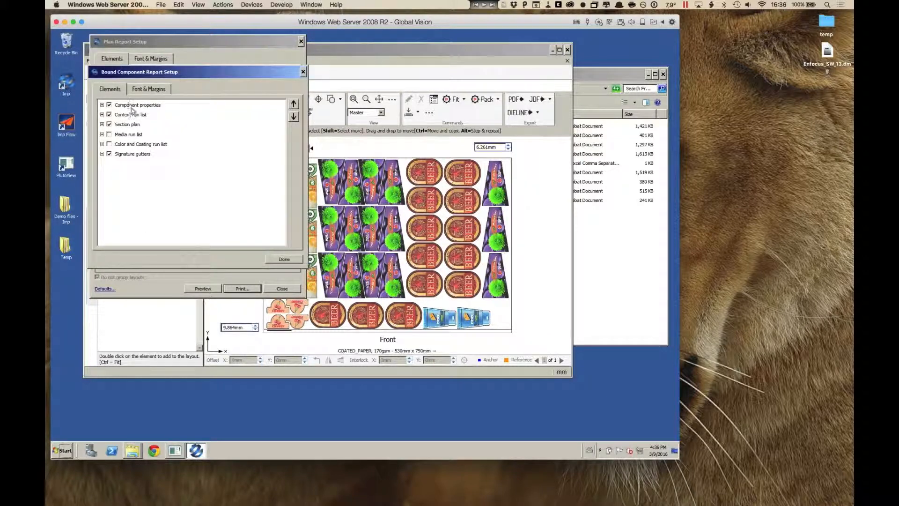
{"action": "left_click", "coordinate": [102, 104]}
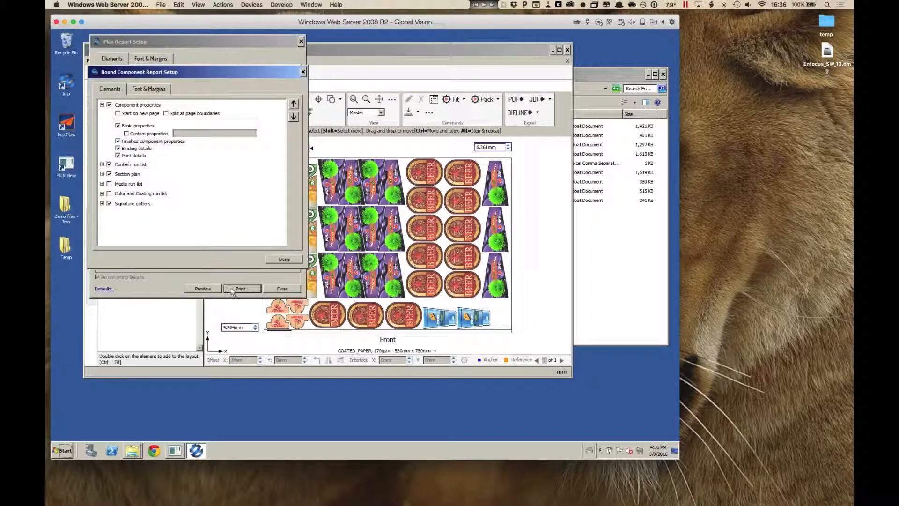
{"action": "left_click", "coordinate": [283, 259]}
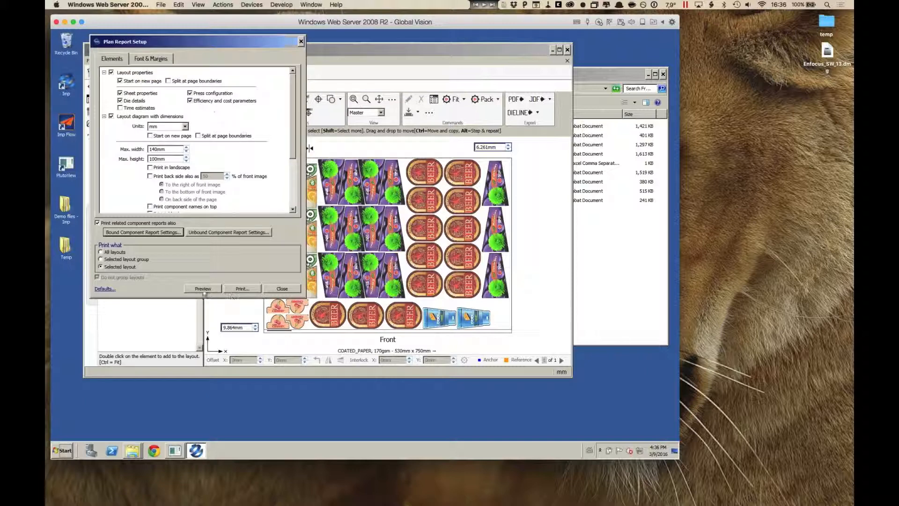
Step: Preview the plan report from the component pages to the Layout 1 diagram, and close the preview and report setup
{"action": "left_click", "coordinate": [203, 289]}
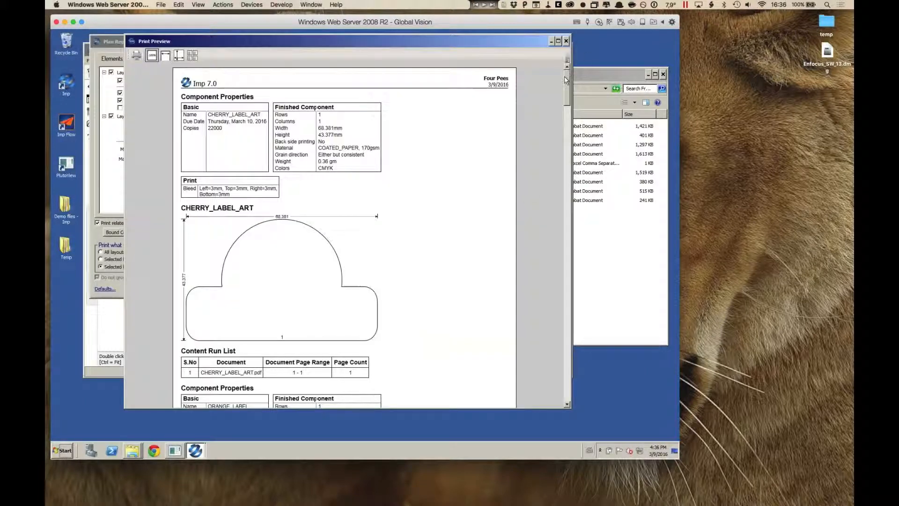
{"action": "left_click_drag", "start_coordinate": [563, 77], "coordinate": [566, 320]}
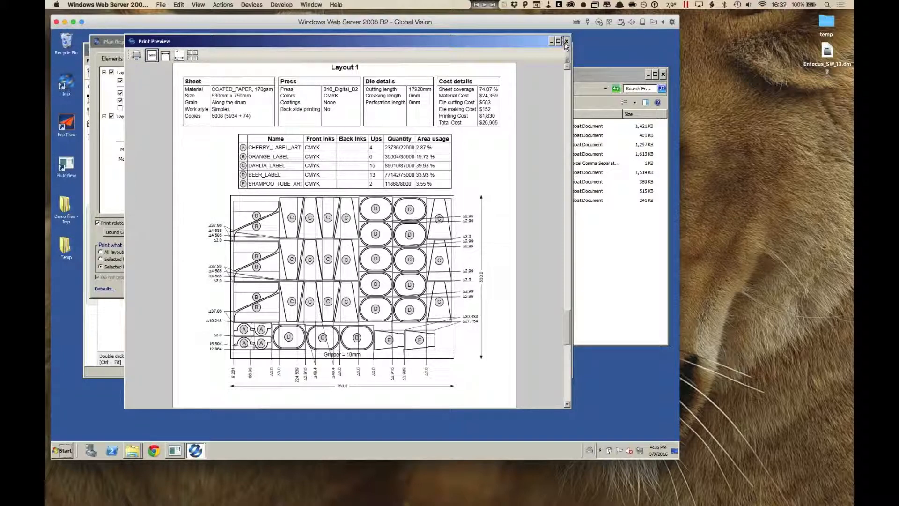
{"action": "left_click", "coordinate": [566, 41]}
{"action": "left_click", "coordinate": [301, 41]}
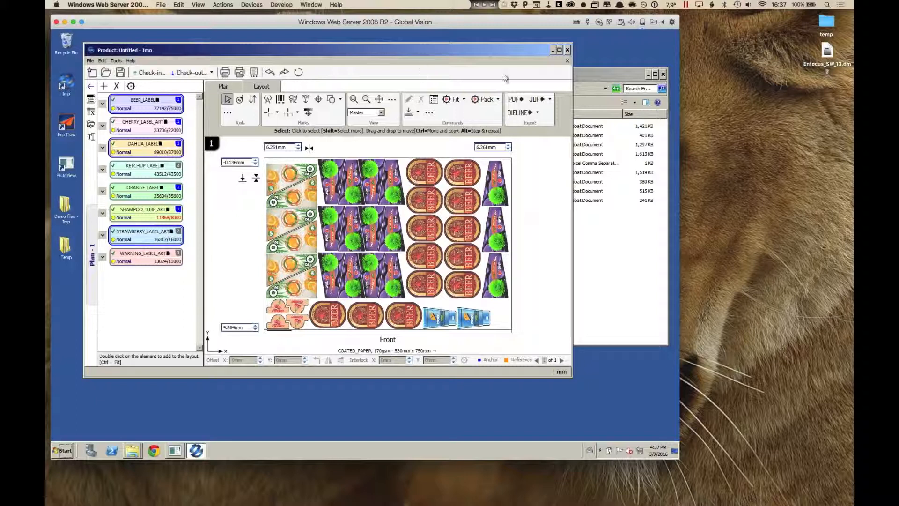
Step: Close the current product without saving and open the From naming conventions folder in 10 - Ganging die-cut jobs
{"action": "left_click", "coordinate": [567, 62]}
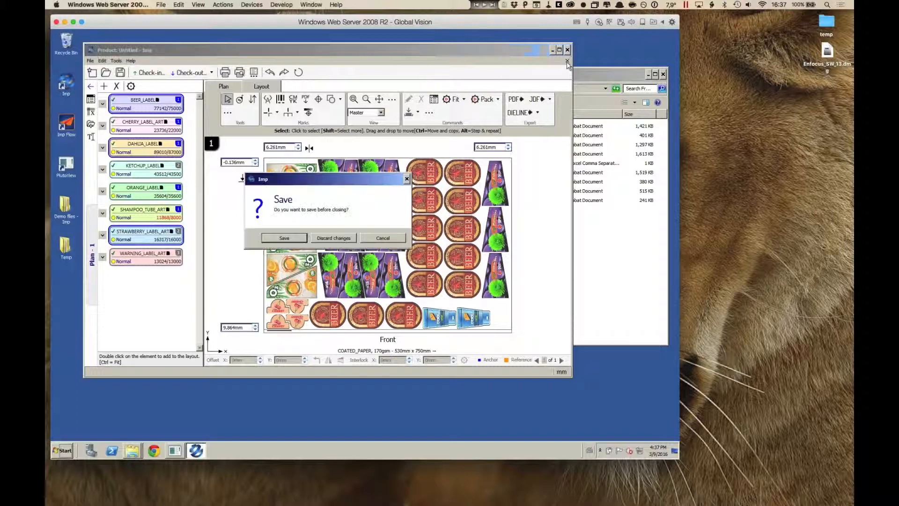
{"action": "left_click", "coordinate": [334, 238]}
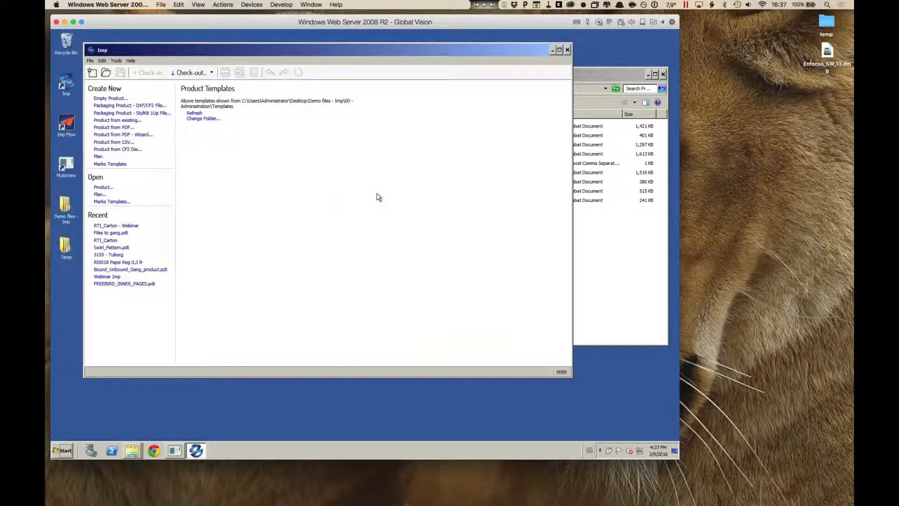
{"action": "left_click", "coordinate": [591, 267]}
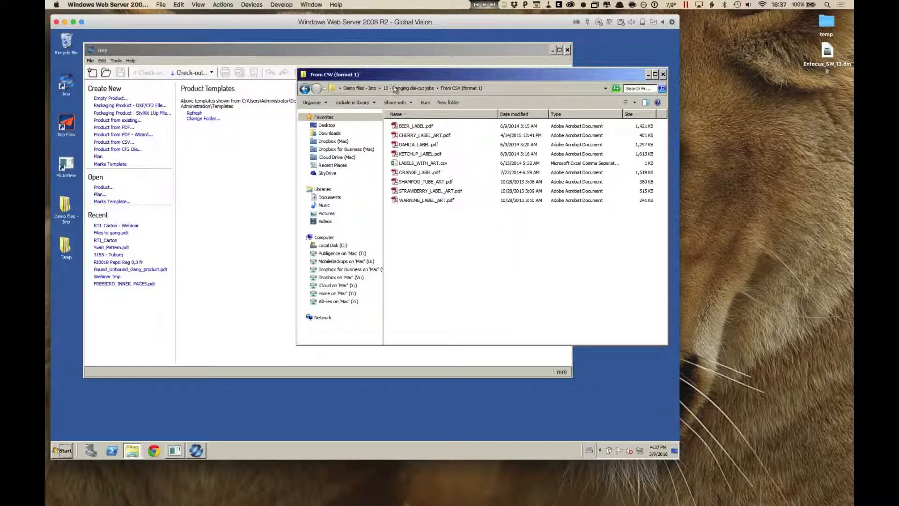
{"action": "left_click", "coordinate": [403, 88]}
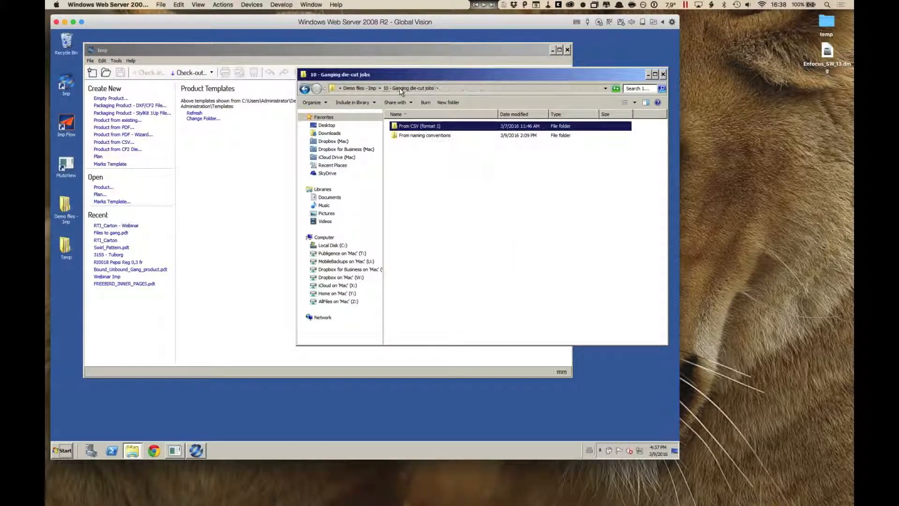
{"action": "double_click", "coordinate": [417, 136]}
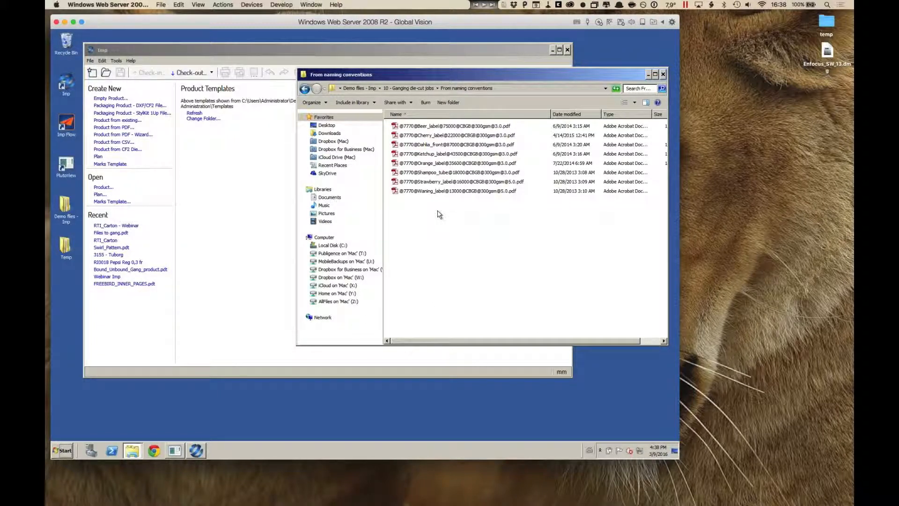
Step: Create a product with ID 7770 from all the label PDFs in the folder, accepting the product properties and common import settings
{"action": "left_click_drag", "start_coordinate": [431, 212], "coordinate": [396, 129]}
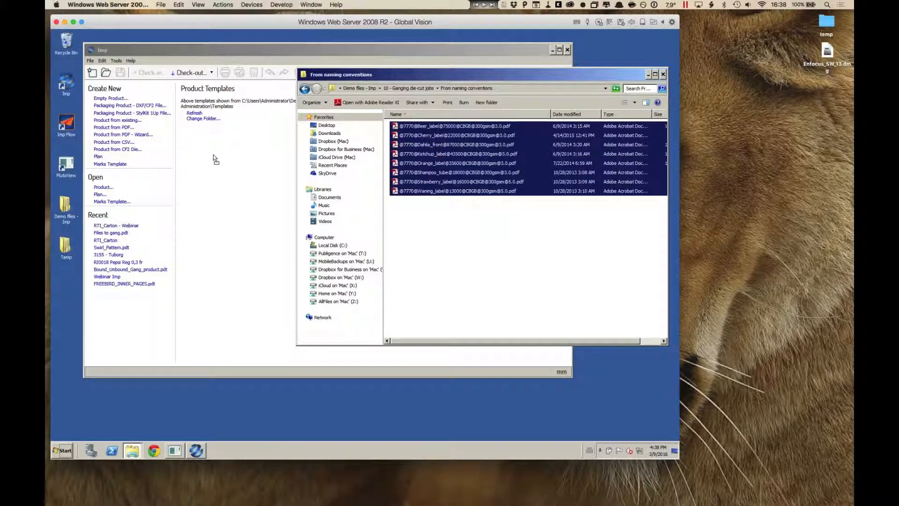
{"action": "left_click_drag", "start_coordinate": [212, 155], "coordinate": [213, 157]}
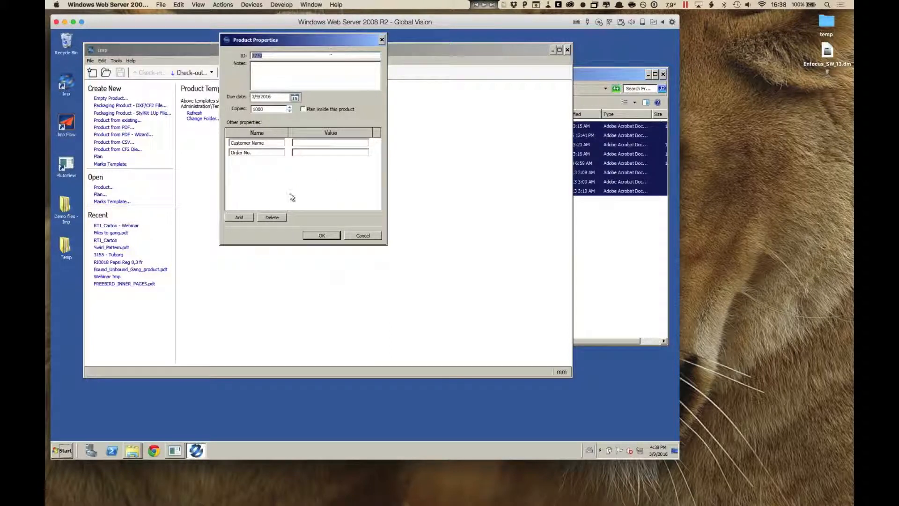
{"action": "double_click", "coordinate": [261, 108]}
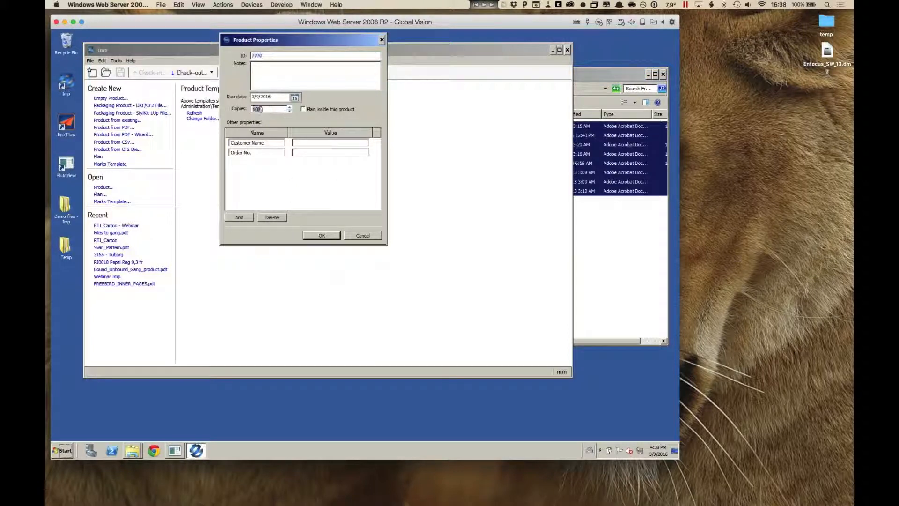
{"action": "left_click", "coordinate": [264, 111]}
{"action": "left_click", "coordinate": [326, 236]}
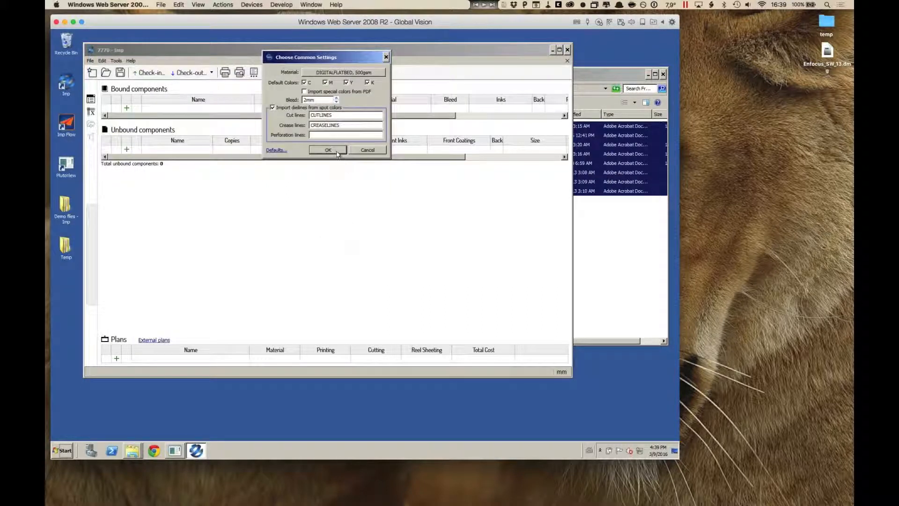
{"action": "left_click", "coordinate": [336, 151]}
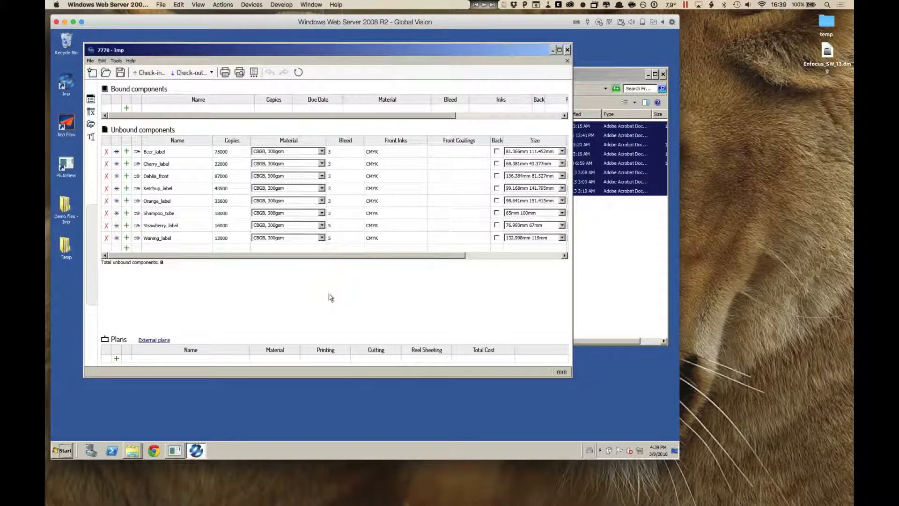
Step: Check the copies of the imported beer, cherry, dahlia and ketchup components against the values in their PDF file names
{"action": "left_click", "coordinate": [232, 152]}
{"action": "left_click", "coordinate": [233, 164]}
{"action": "left_click", "coordinate": [233, 177]}
{"action": "left_click", "coordinate": [233, 189]}
{"action": "left_click", "coordinate": [630, 255]}
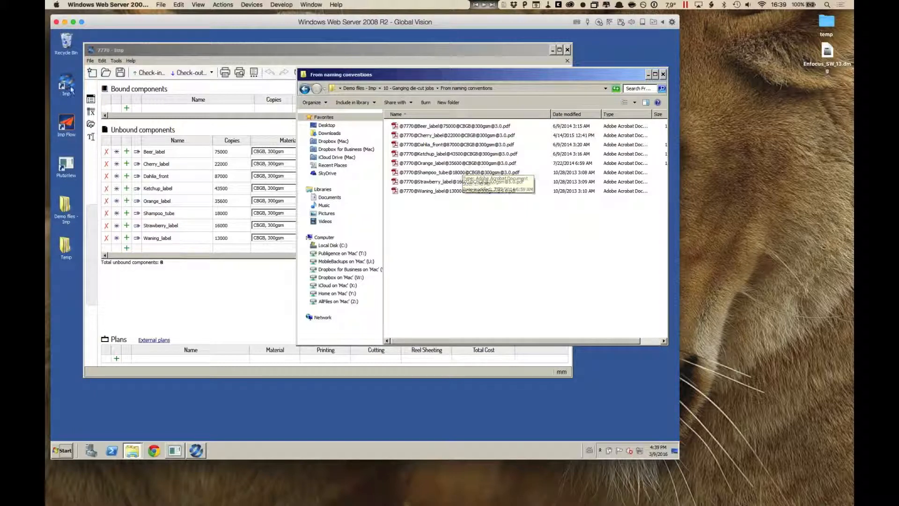
Step: Open the impui.ini configuration file from the Insoft Automation\Imp7 folder on Local Disk (C:)
{"action": "double_click", "coordinate": [66, 251]}
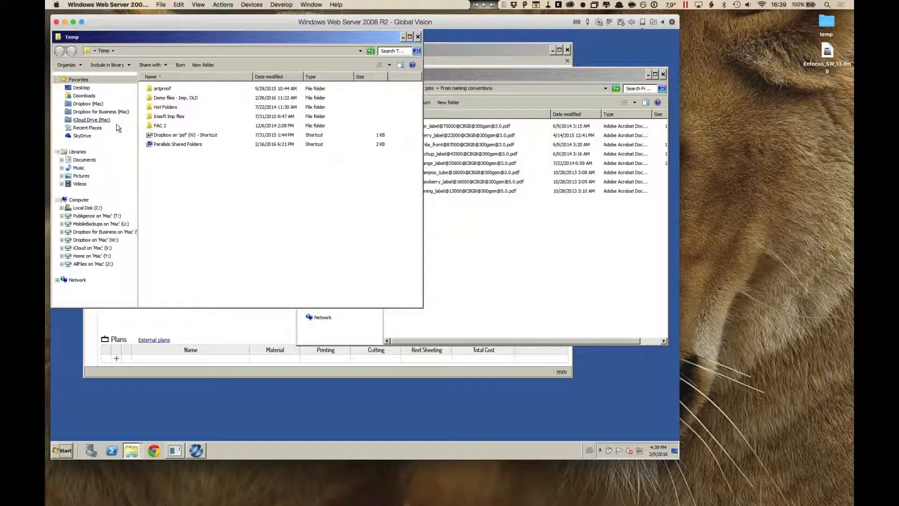
{"action": "left_click", "coordinate": [96, 208]}
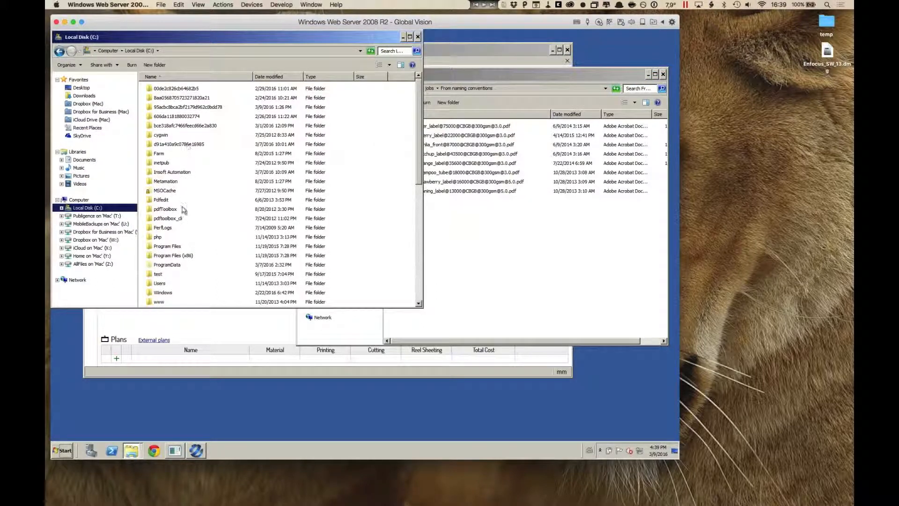
{"action": "double_click", "coordinate": [172, 173]}
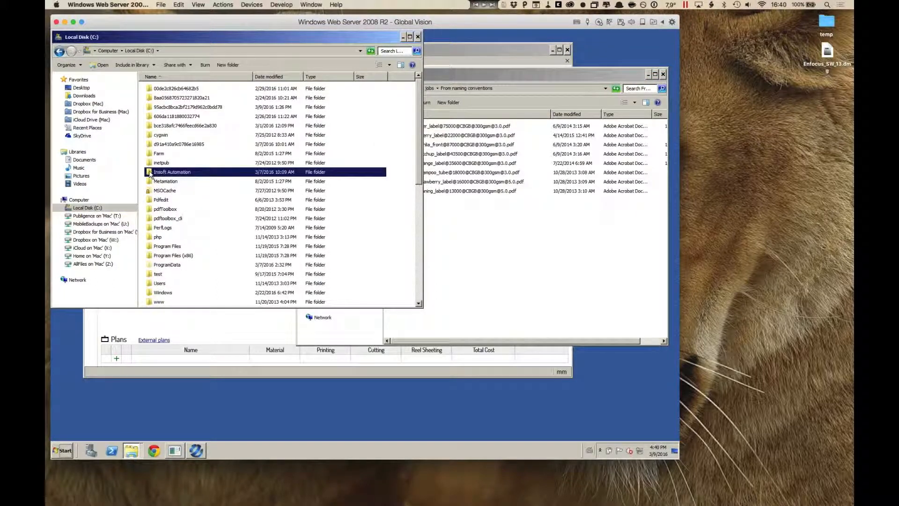
{"action": "double_click", "coordinate": [159, 89]}
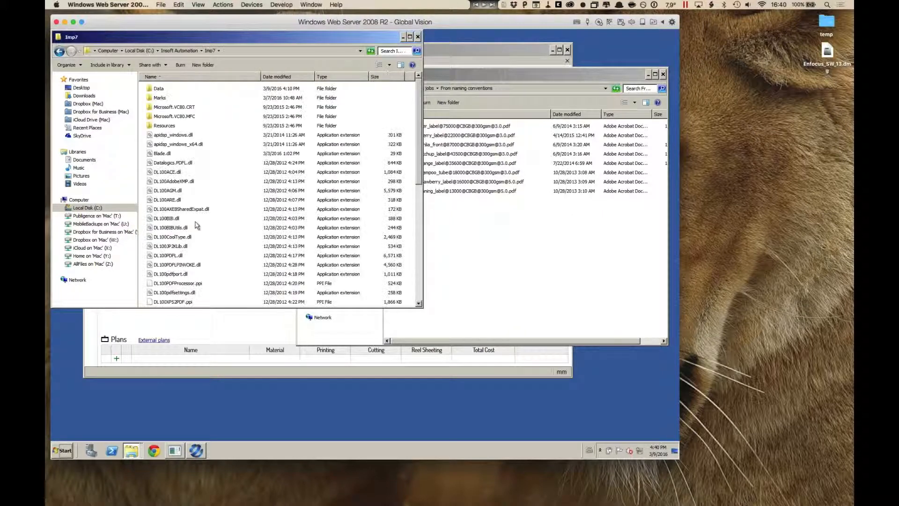
{"action": "scroll", "coordinate": [212, 228], "scroll_direction": "down", "scroll_amount": 10}
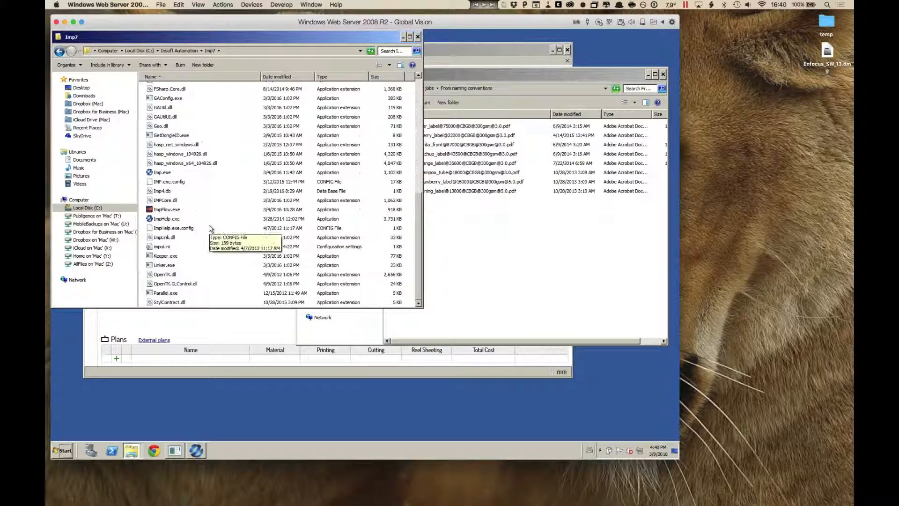
{"action": "left_click", "coordinate": [150, 248]}
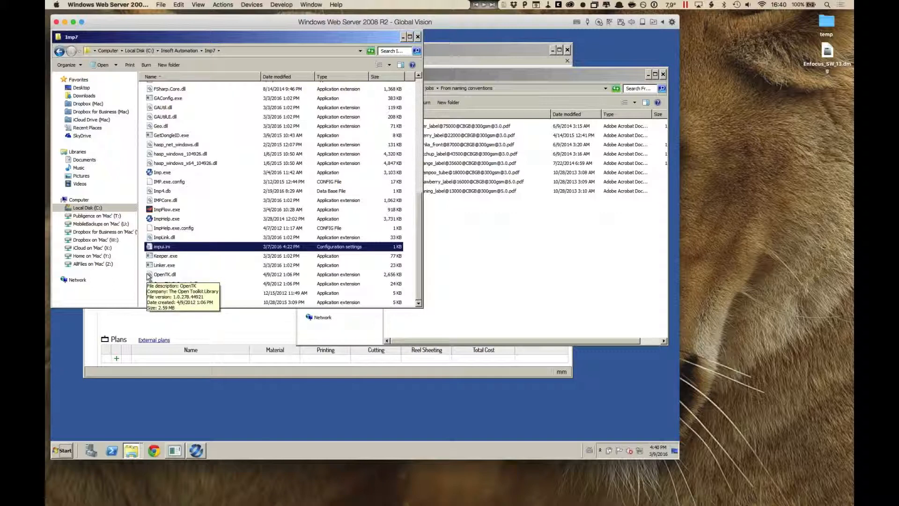
{"action": "double_click", "coordinate": [150, 248]}
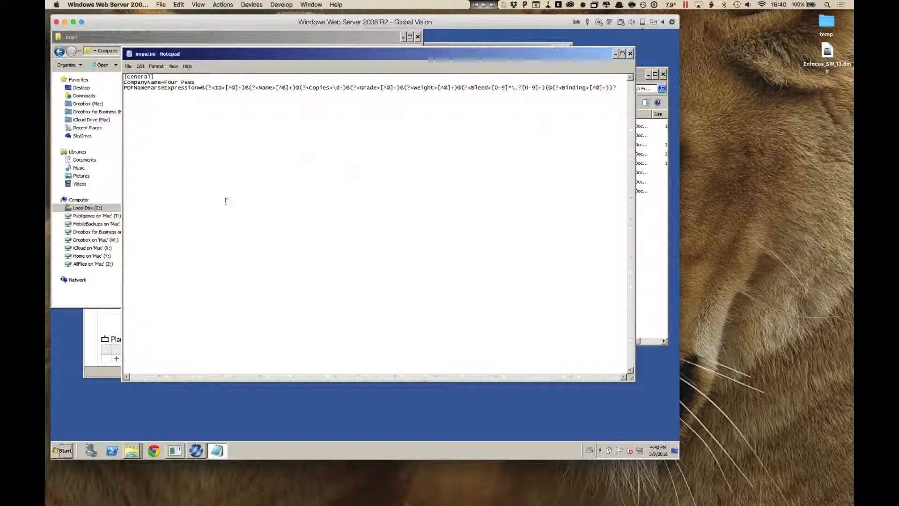
Step: Review the CompanyName entry, copy the PDFNameParseExpression regular expression, and close the configuration file
{"action": "left_click_drag", "start_coordinate": [194, 82], "coordinate": [118, 82]}
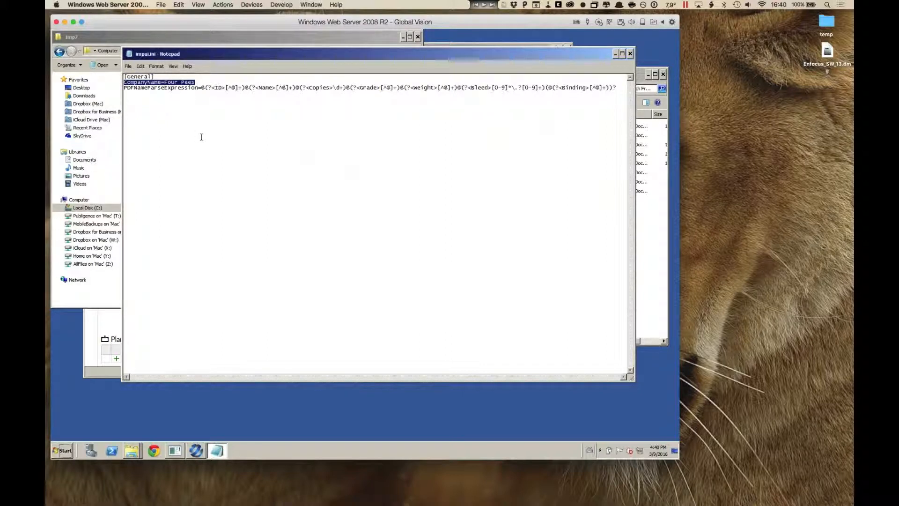
{"action": "left_click", "coordinate": [237, 117]}
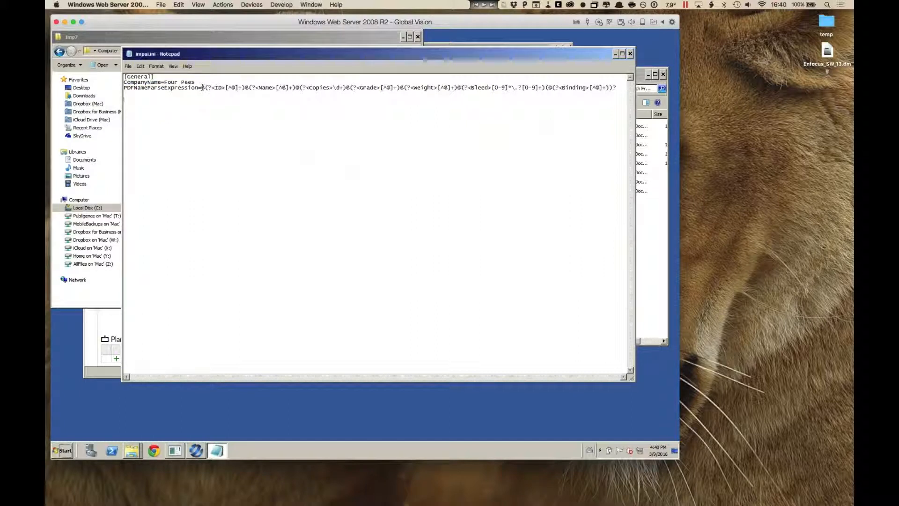
{"action": "left_click_drag", "start_coordinate": [201, 88], "coordinate": [609, 91]}
{"action": "right_click", "coordinate": [590, 88]}
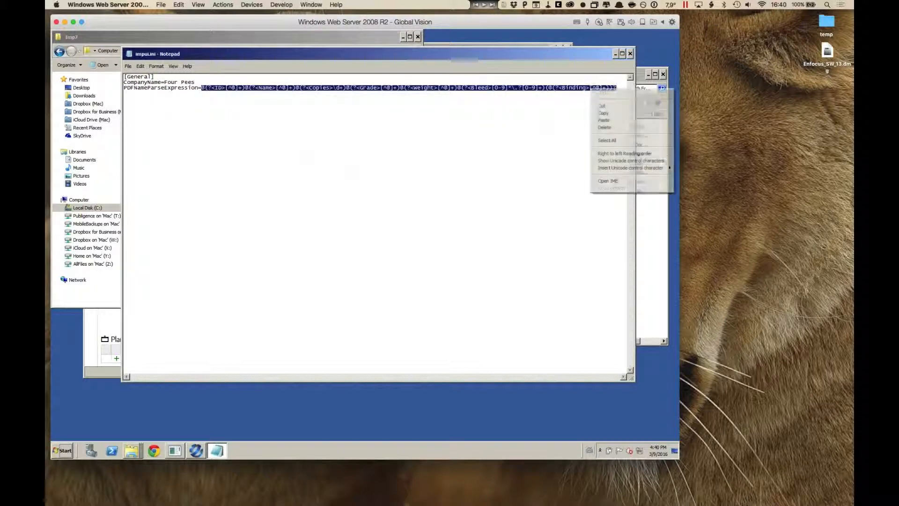
{"action": "left_click", "coordinate": [601, 115]}
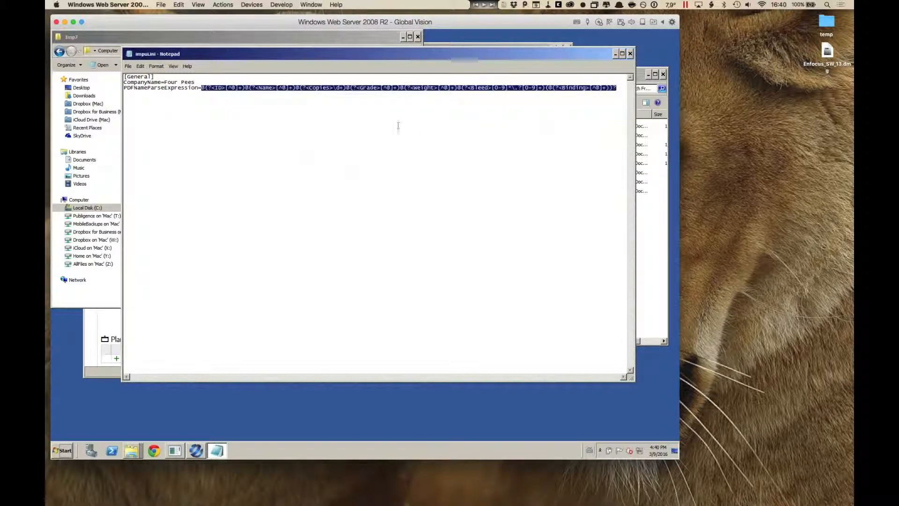
{"action": "left_click", "coordinate": [384, 117]}
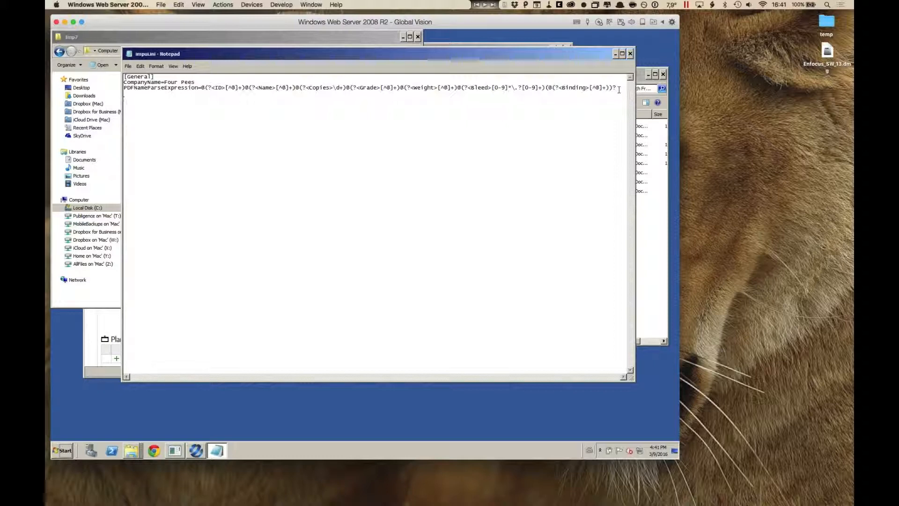
{"action": "left_click", "coordinate": [631, 54]}
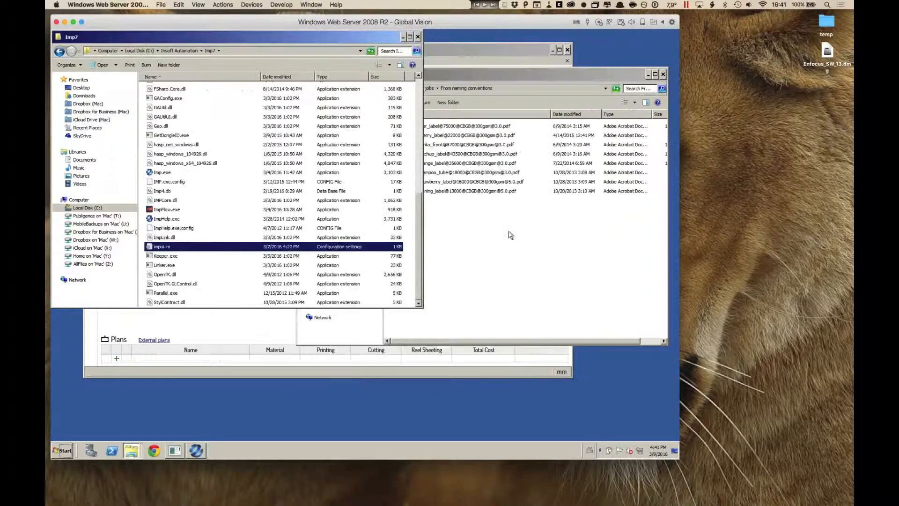
Step: Switch to regex101.com in Safari and paste the copied file-name parse expression as the regular expression
{"action": "key", "text": "super+Tab"}
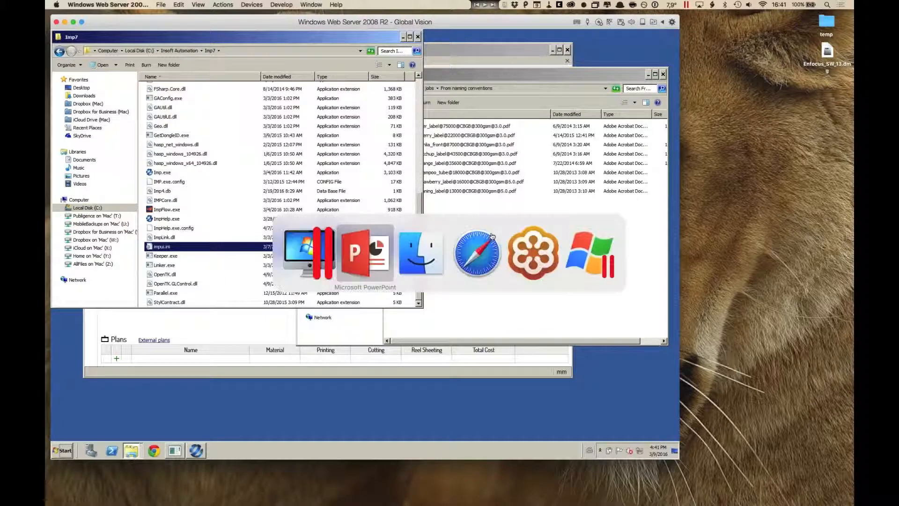
{"action": "left_click", "coordinate": [471, 253]}
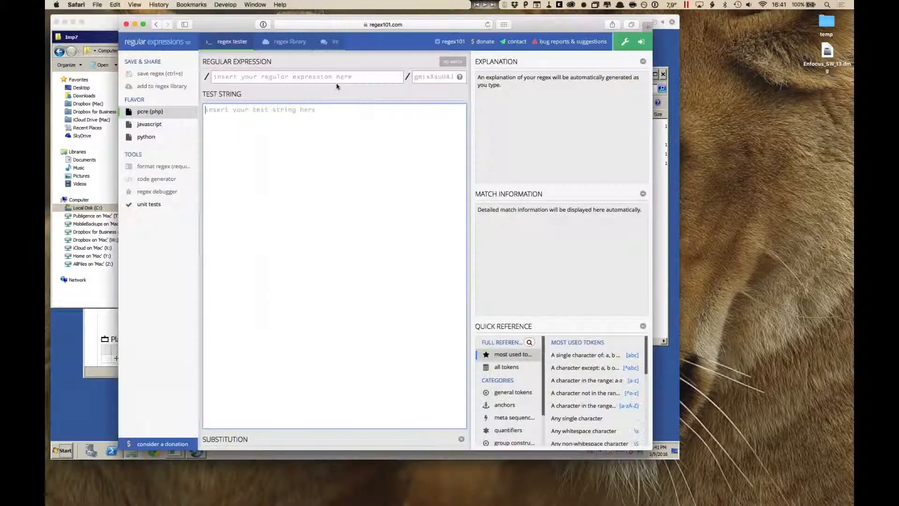
{"action": "left_click", "coordinate": [320, 78]}
{"action": "right_click", "coordinate": [296, 77]}
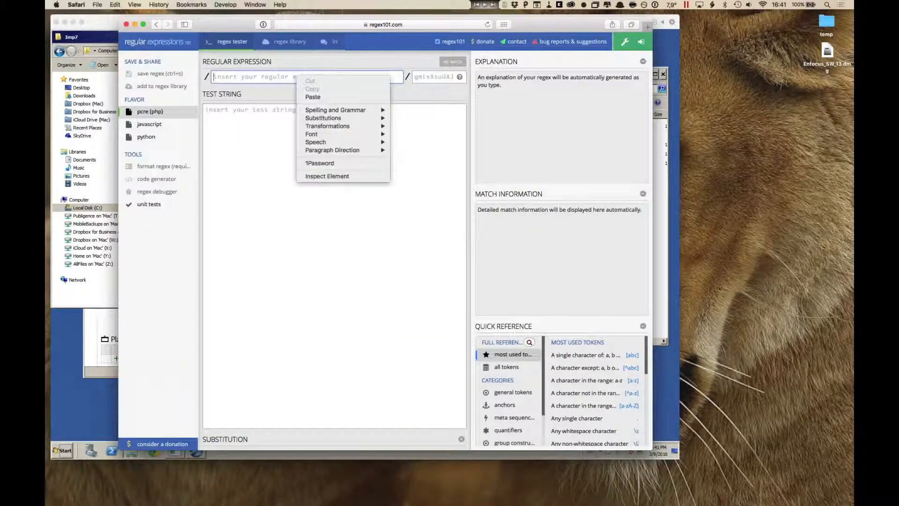
{"action": "left_click", "coordinate": [313, 98]}
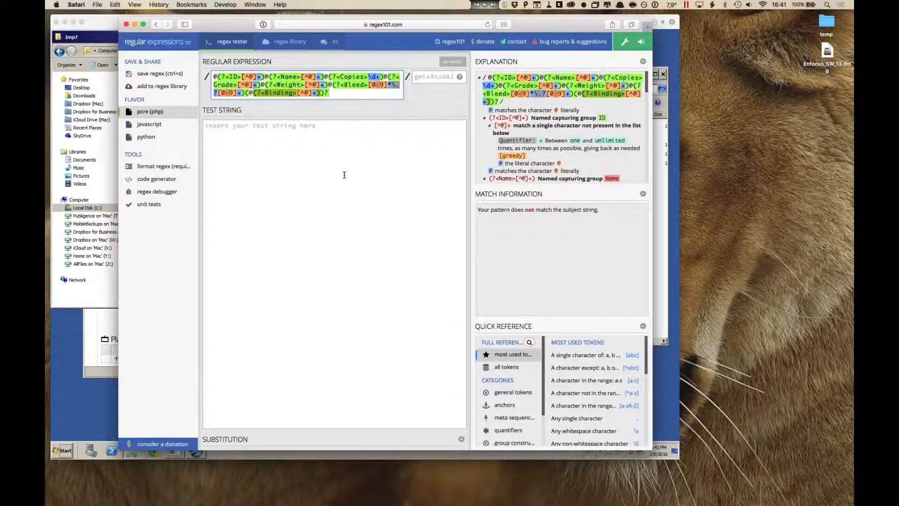
Step: Copy the Cherry_label PDF's file name without its extension, test it against the expression in regex101, and return to the folder windows
{"action": "left_click", "coordinate": [658, 254]}
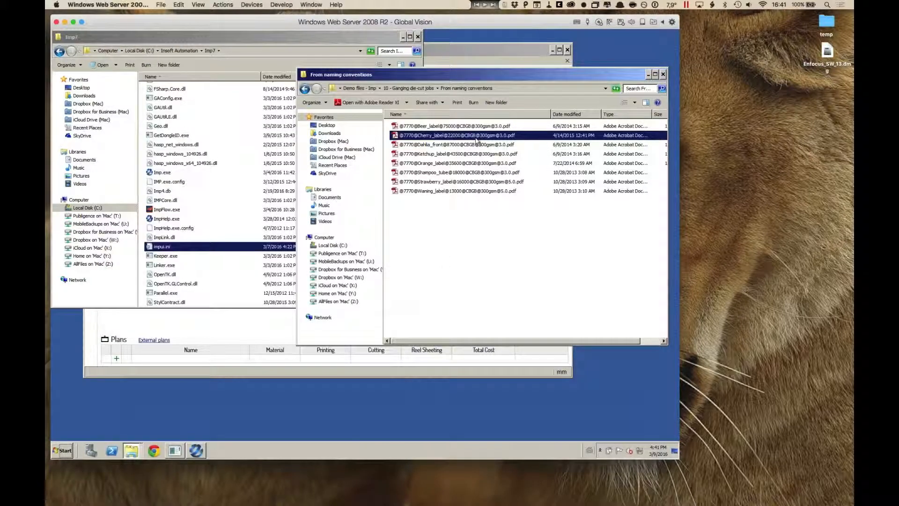
{"action": "left_click", "coordinate": [476, 135]}
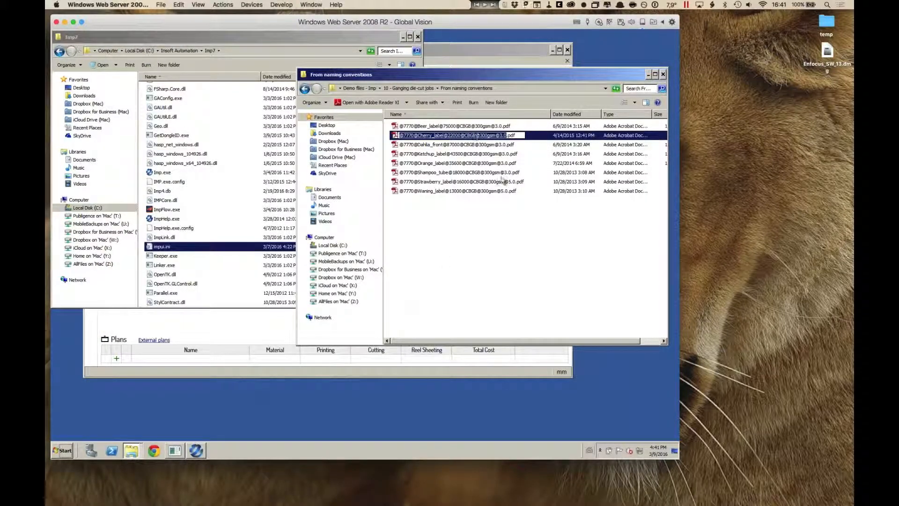
{"action": "key", "text": "super+Tab"}
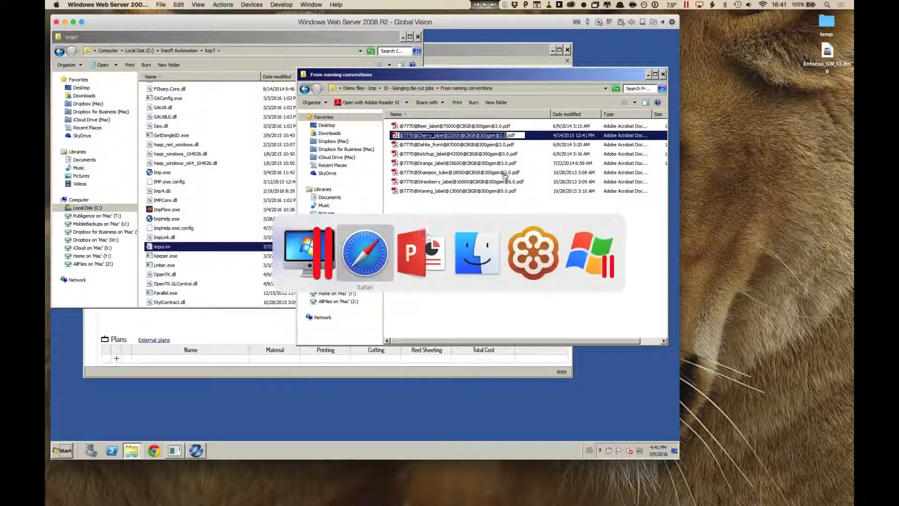
{"action": "left_click", "coordinate": [375, 265]}
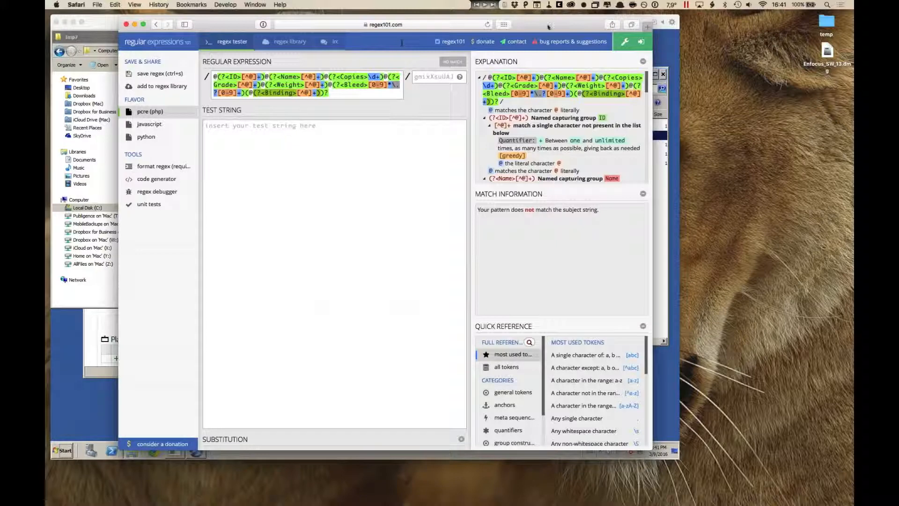
{"action": "mouse_move", "coordinate": [548, 26]}
{"action": "left_mouse_down"}
{"action": "mouse_move", "coordinate": [545, 34]}
{"action": "mouse_move", "coordinate": [549, 25]}
{"action": "left_mouse_up"}
{"action": "left_click", "coordinate": [335, 121]}
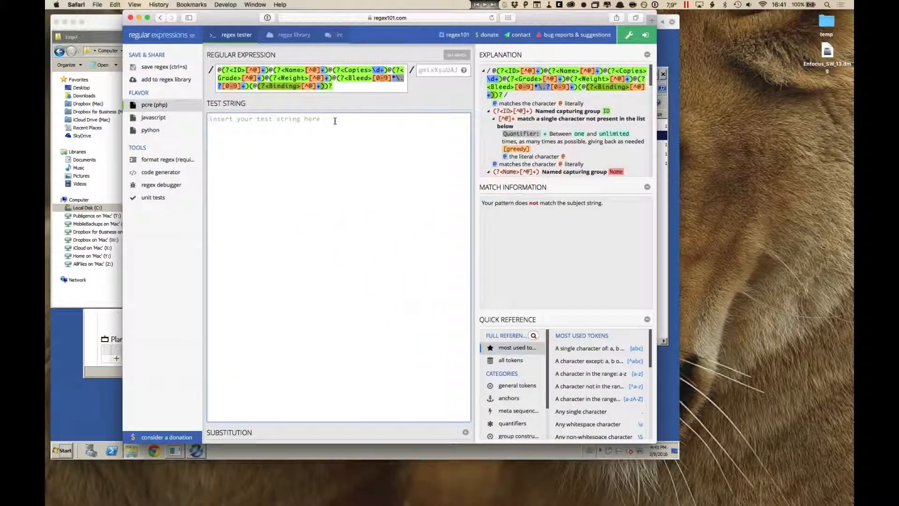
{"action": "key", "text": "super+v"}
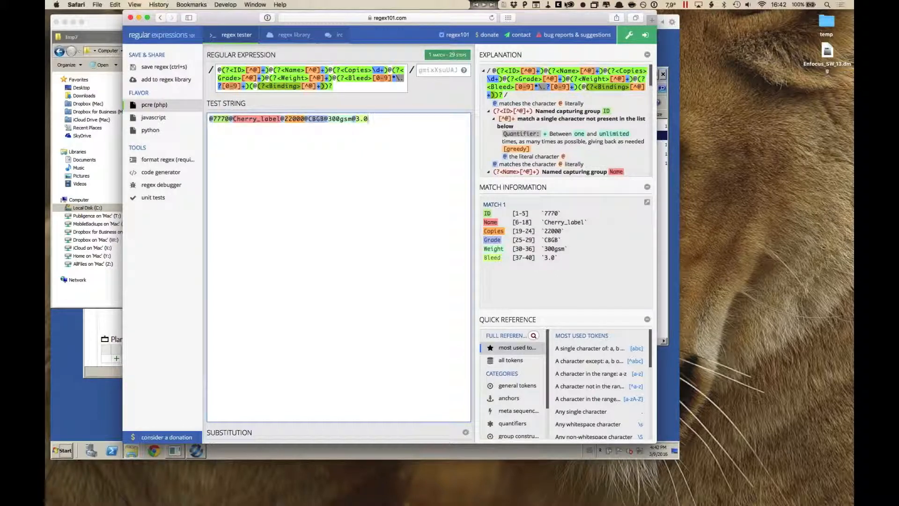
{"action": "type", "text": ","}
{"action": "key", "text": "super+h"}
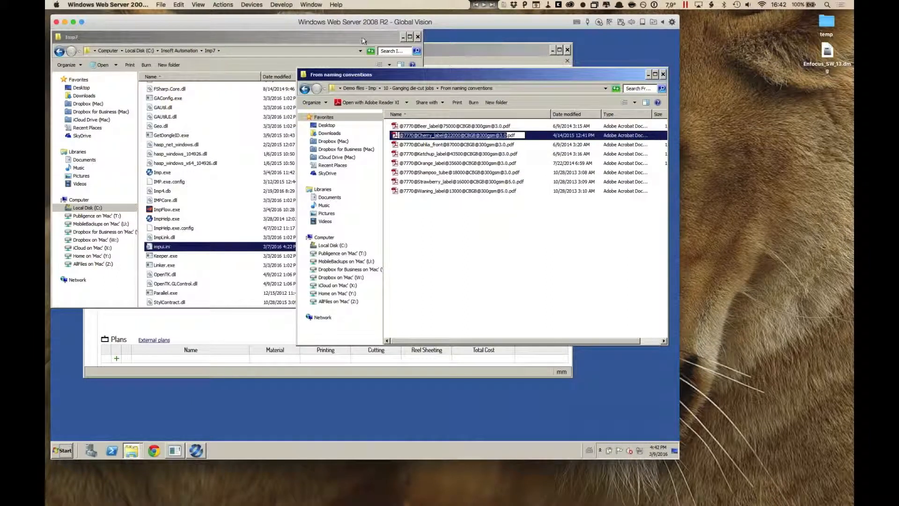
Step: Close the Imp7 folder, launch the PDF Name Expression Builder through PlutoView, and minimize the other windows so only the builder remains
{"action": "left_click_drag", "start_coordinate": [362, 38], "coordinate": [367, 41]}
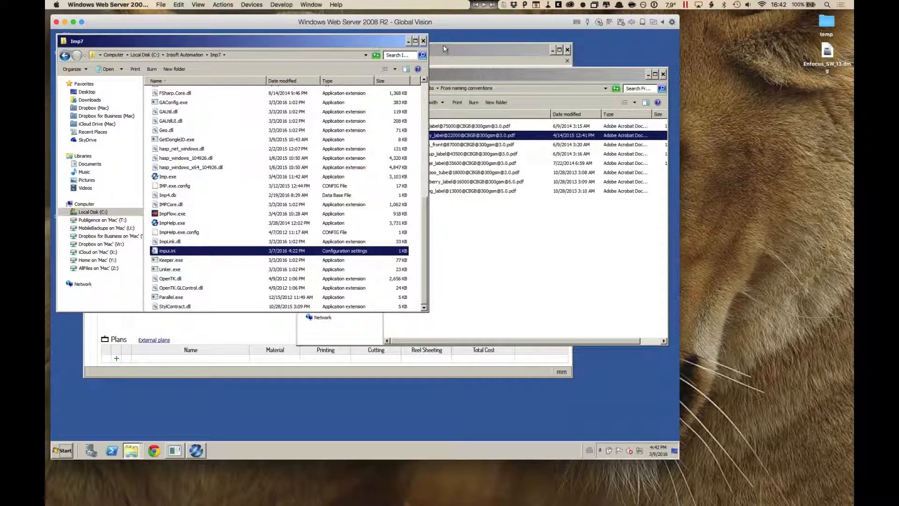
{"action": "left_click", "coordinate": [423, 41]}
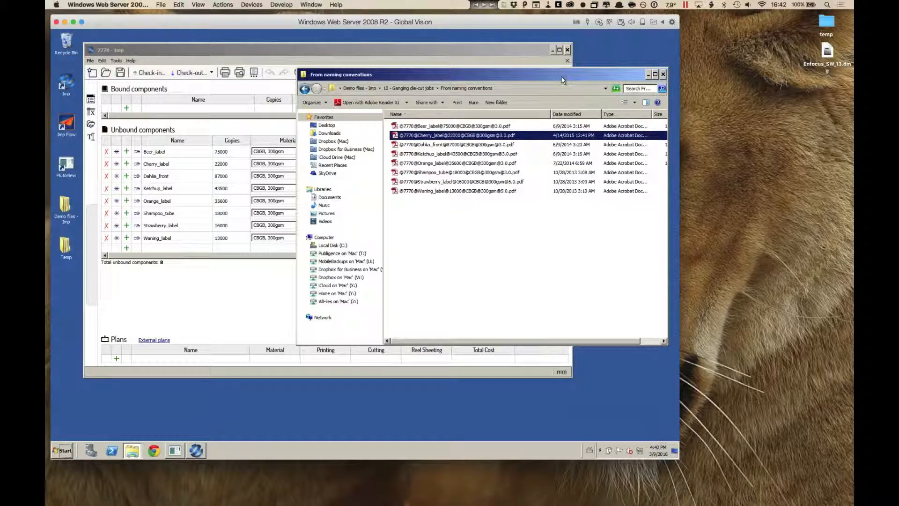
{"action": "left_click", "coordinate": [67, 168]}
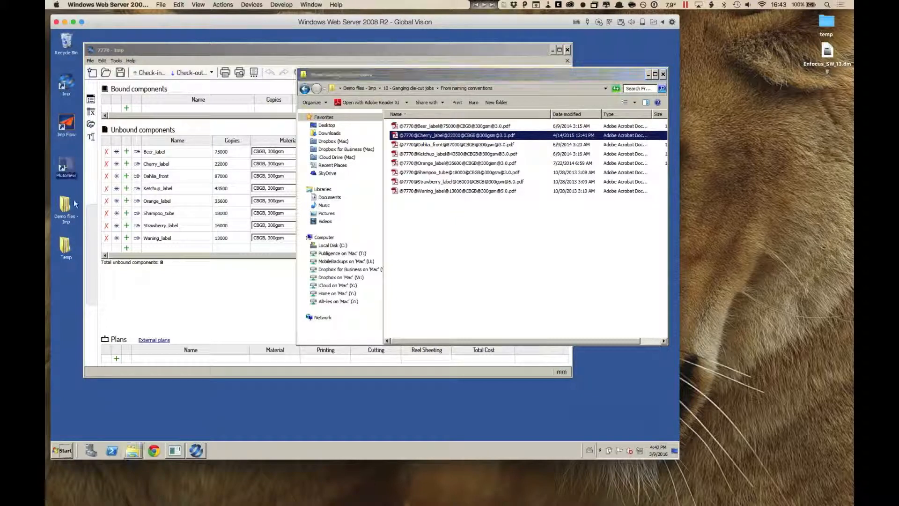
{"action": "double_click", "coordinate": [68, 168]}
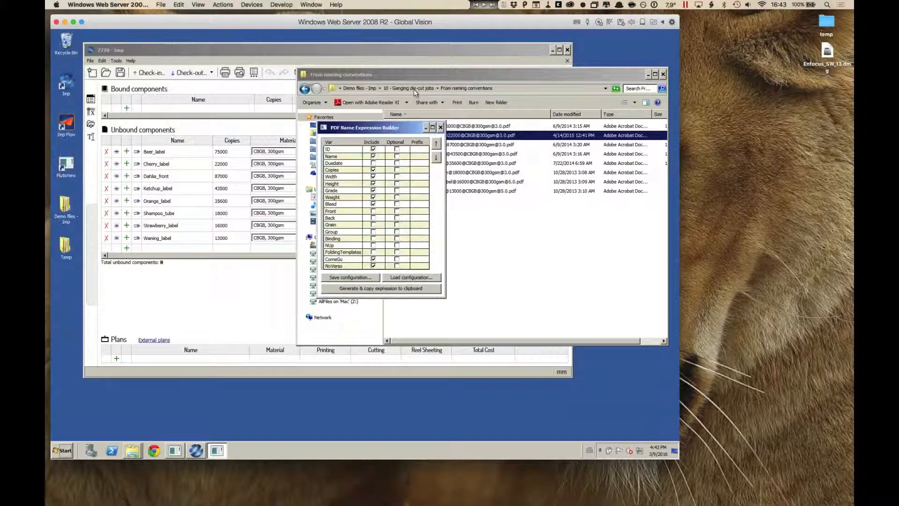
{"action": "left_click", "coordinate": [647, 75]}
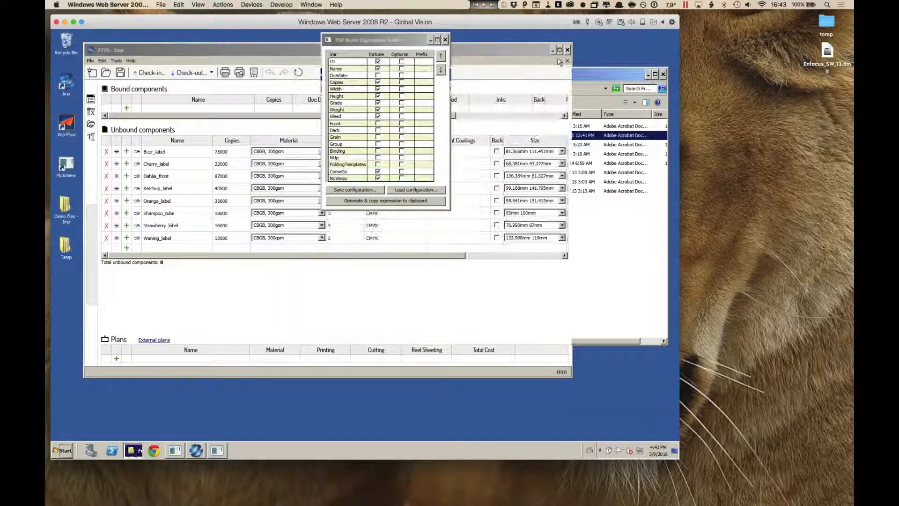
{"action": "left_click", "coordinate": [552, 50]}
{"action": "left_click_drag", "start_coordinate": [406, 39], "coordinate": [386, 61]}
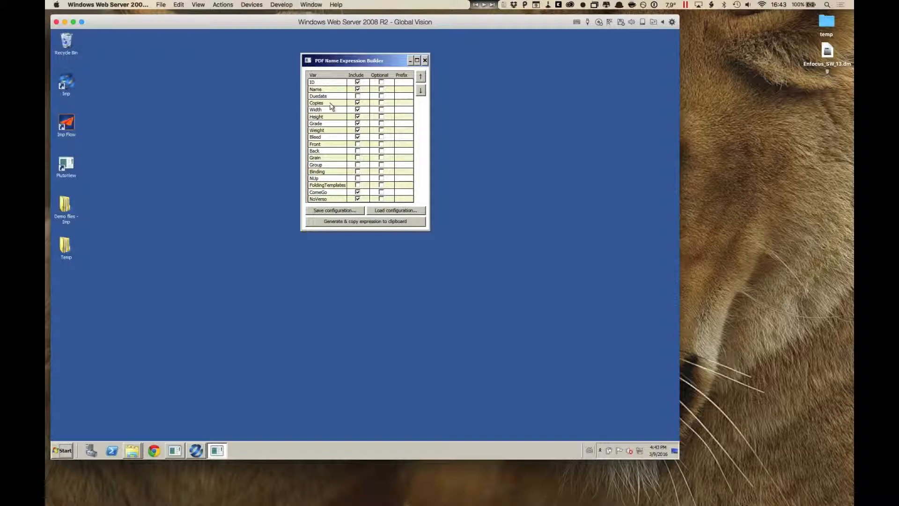
Step: Exclude the Width, Height, ComeGo and NoVerso variables from the PDF name expression
{"action": "left_click", "coordinate": [358, 110]}
{"action": "left_click", "coordinate": [357, 117]}
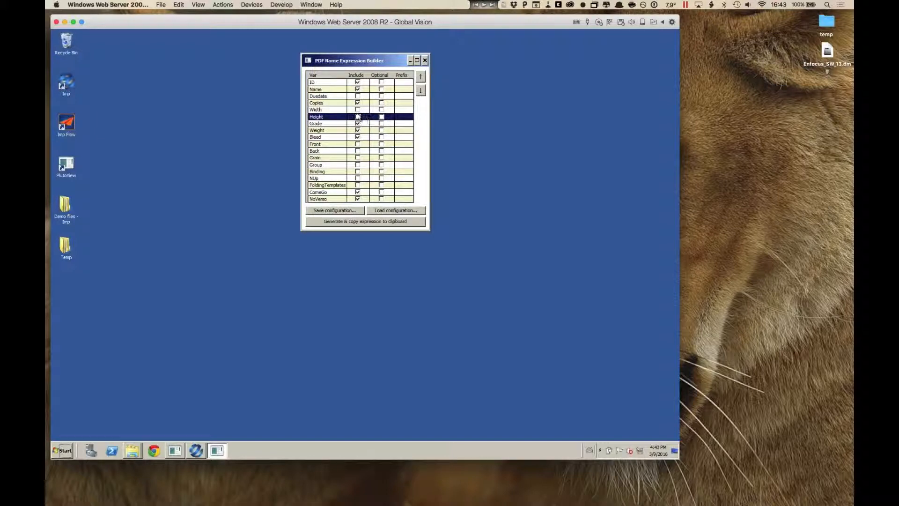
{"action": "left_click", "coordinate": [346, 125]}
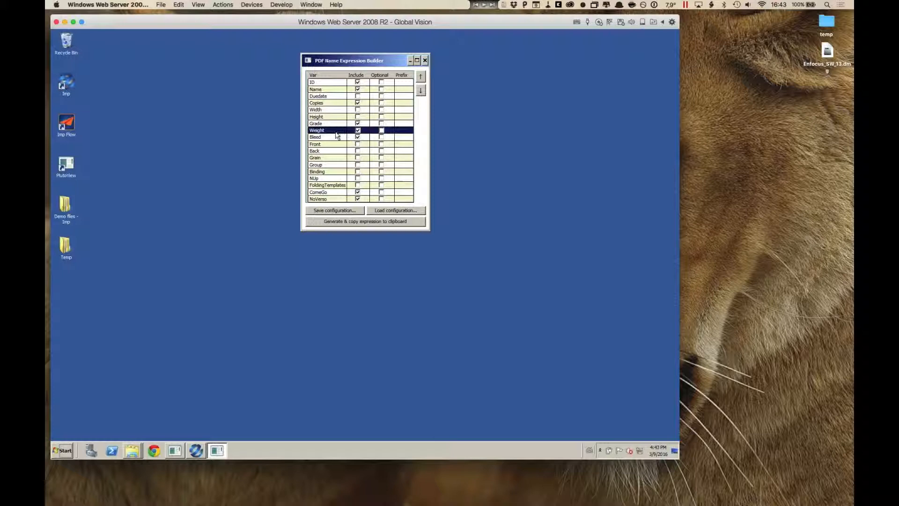
{"action": "left_click", "coordinate": [341, 137]}
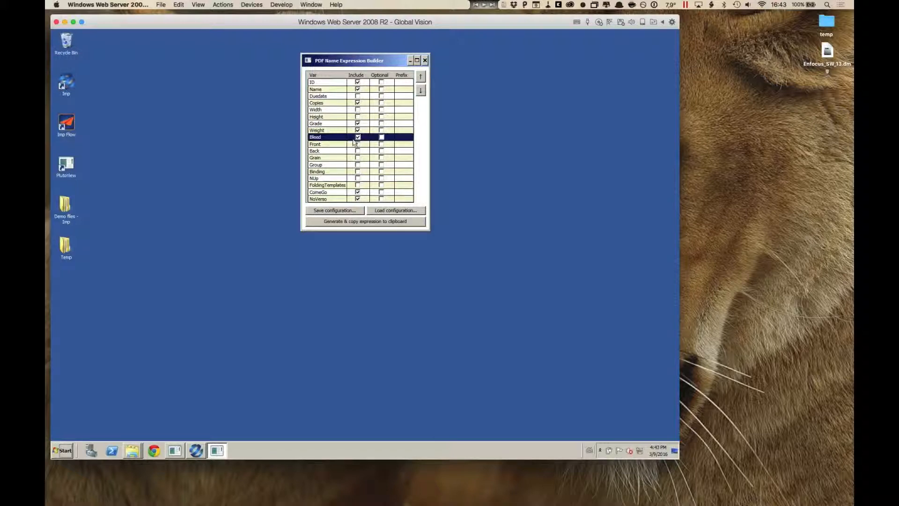
{"action": "left_click", "coordinate": [358, 192]}
{"action": "left_click", "coordinate": [357, 199]}
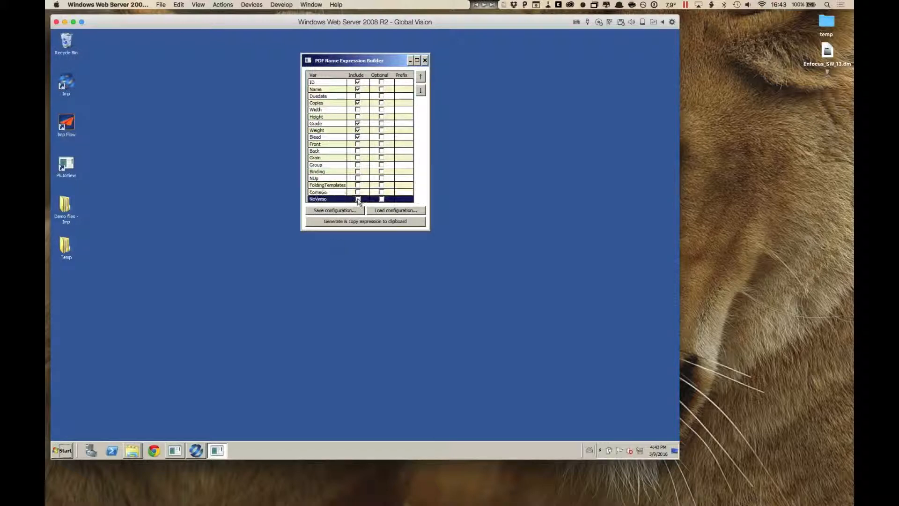
Step: Include the Binding variable in the PDF name expression and mark it as optional
{"action": "left_click", "coordinate": [358, 172]}
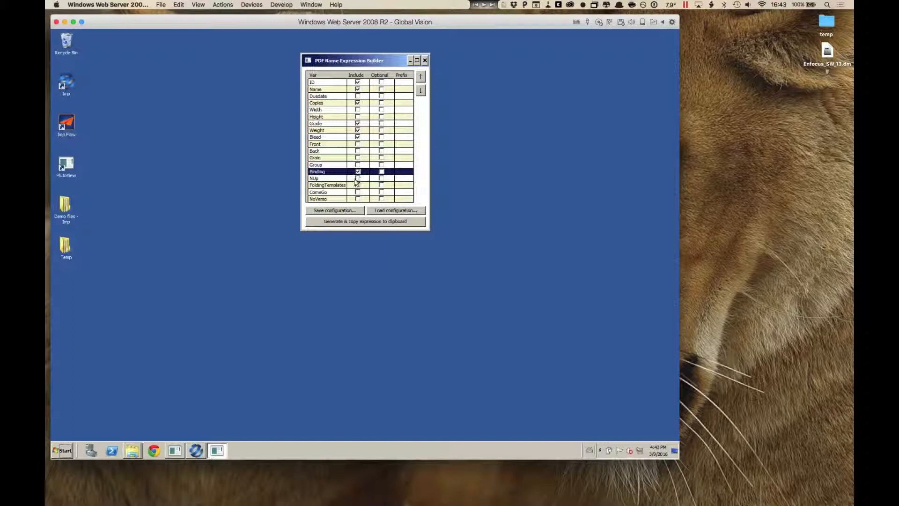
{"action": "left_click", "coordinate": [358, 173]}
{"action": "left_click", "coordinate": [381, 172]}
{"action": "left_click_drag", "start_coordinate": [383, 61], "coordinate": [377, 48]}
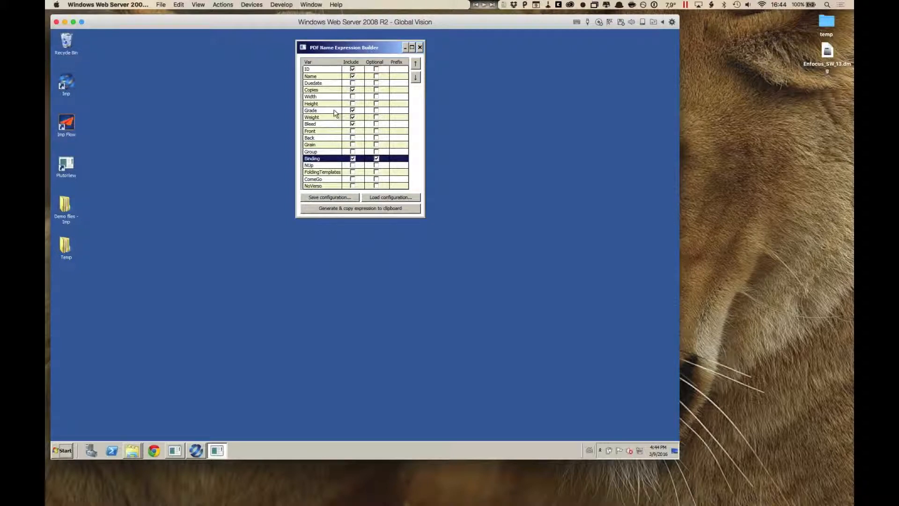
Step: Move the ID variable below Name in the variable order, and generate and copy the expression to the clipboard
{"action": "left_click", "coordinate": [335, 71]}
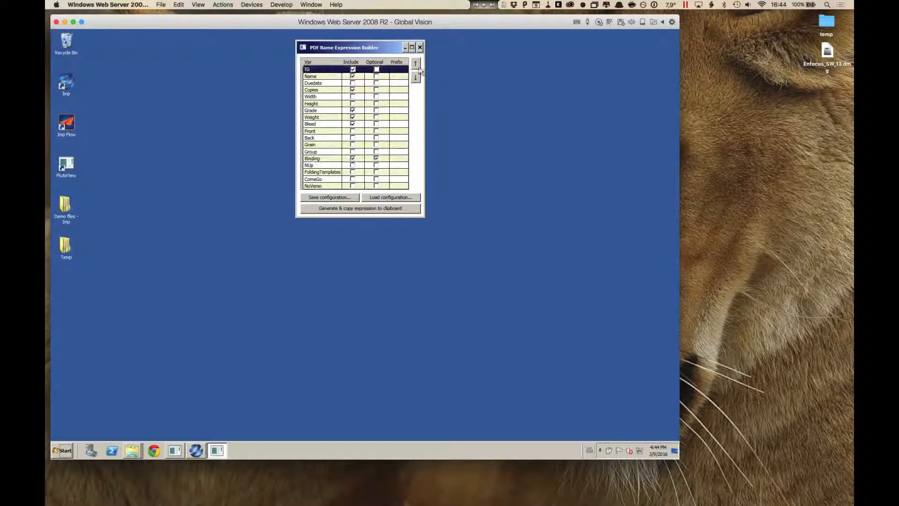
{"action": "left_click", "coordinate": [416, 78]}
{"action": "left_click", "coordinate": [331, 70]}
{"action": "left_click", "coordinate": [385, 212]}
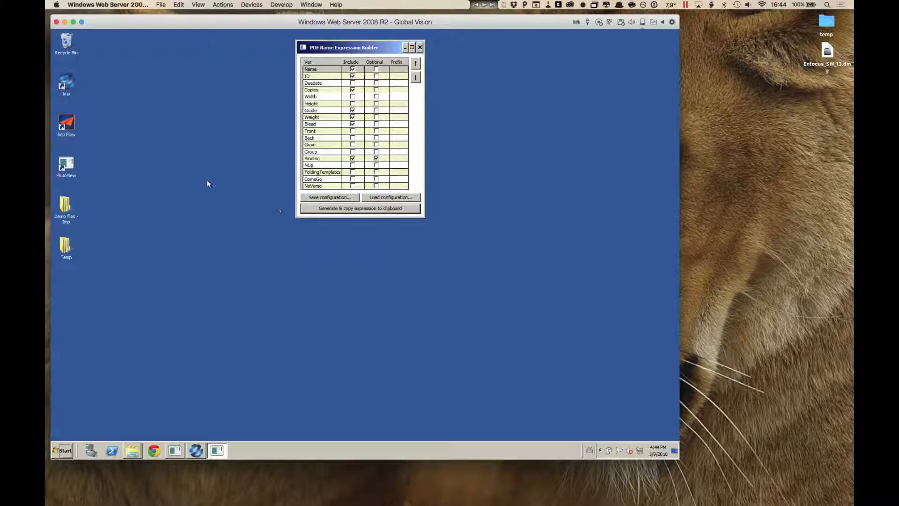
Step: Switch to regex101.com in Safari and replace the existing regular expression with the newly generated one
{"action": "key", "text": "super+Tab"}
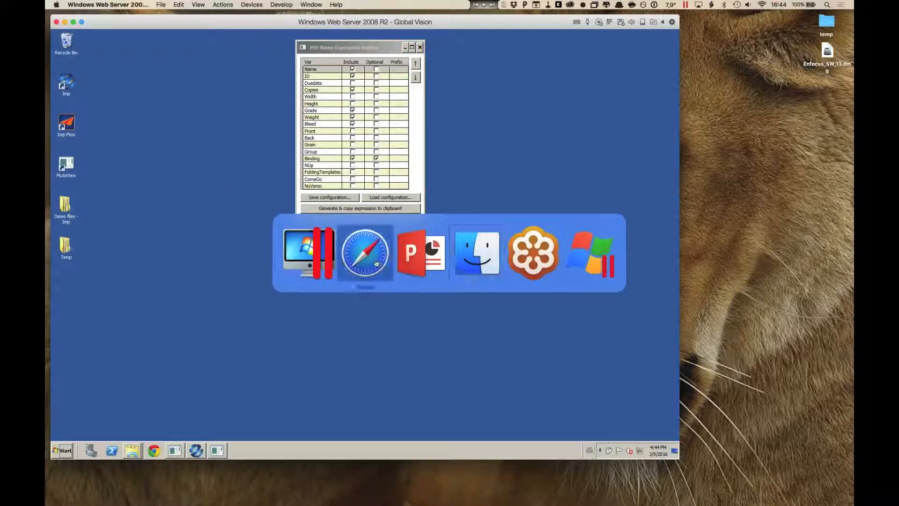
{"action": "key", "text": "super+a"}
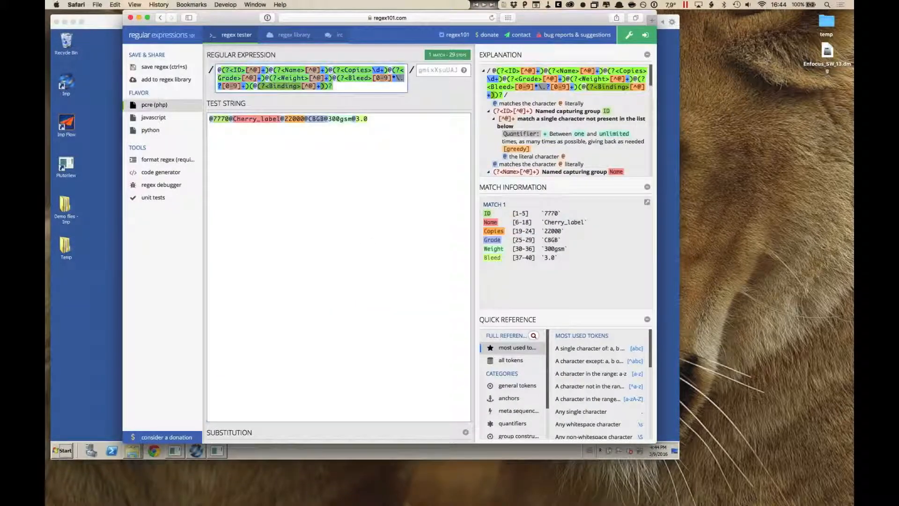
{"action": "key", "text": "BackSpace"}
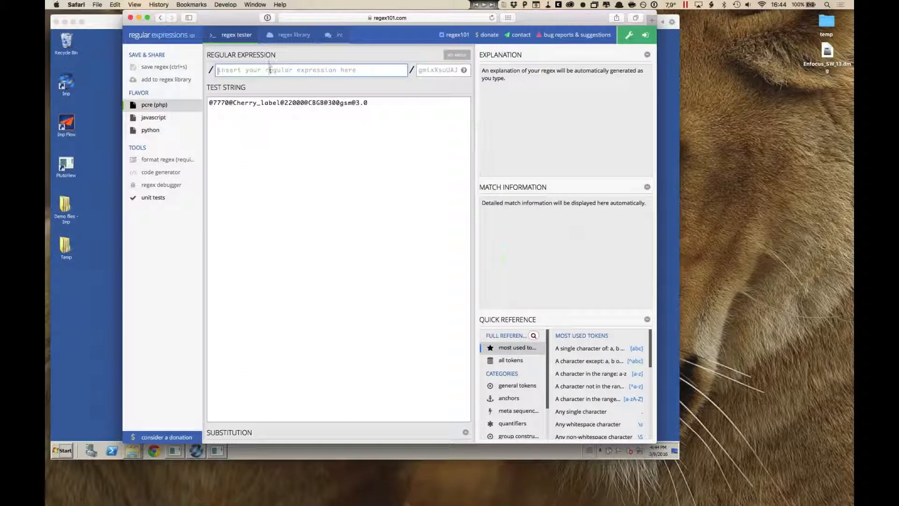
{"action": "right_click", "coordinate": [270, 70]}
{"action": "left_click", "coordinate": [285, 89]}
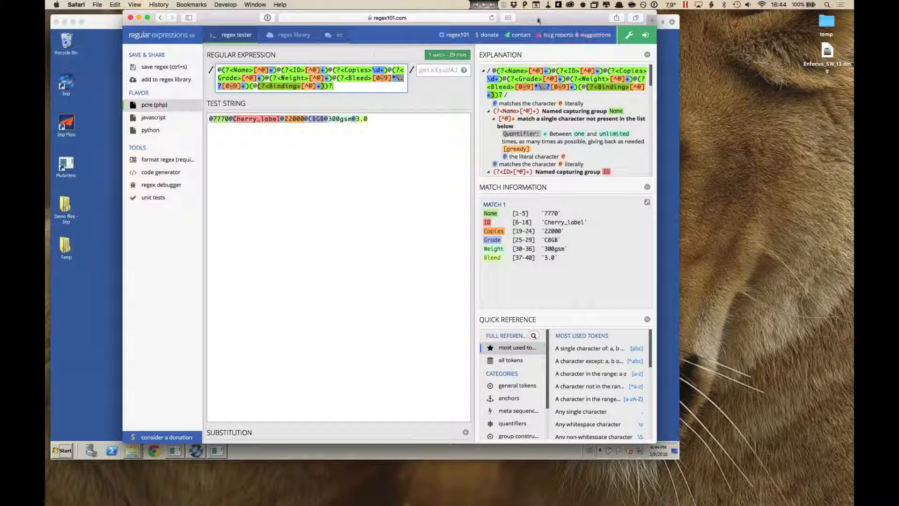
Step: Return to the PDF Name Expression Builder on the Windows desktop, copy the generated expression again, and close the builder
{"action": "key", "text": "super+Tab"}
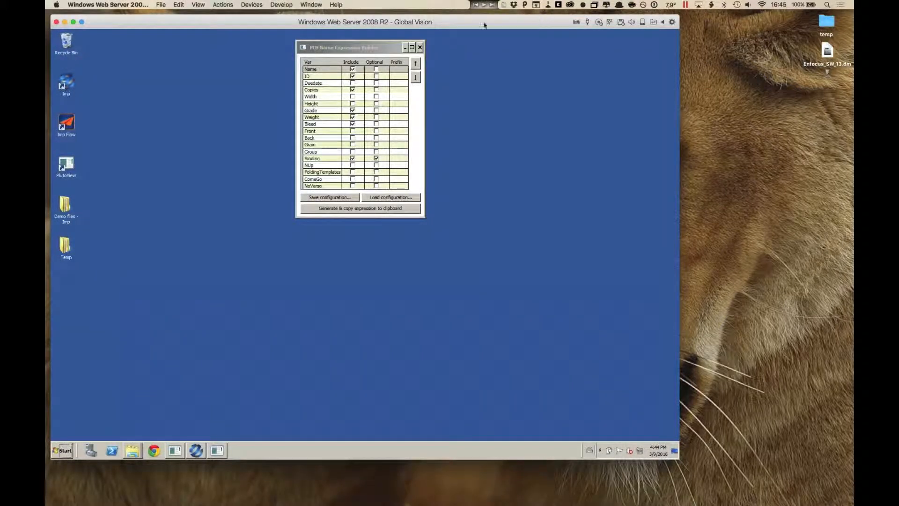
{"action": "left_click", "coordinate": [346, 53]}
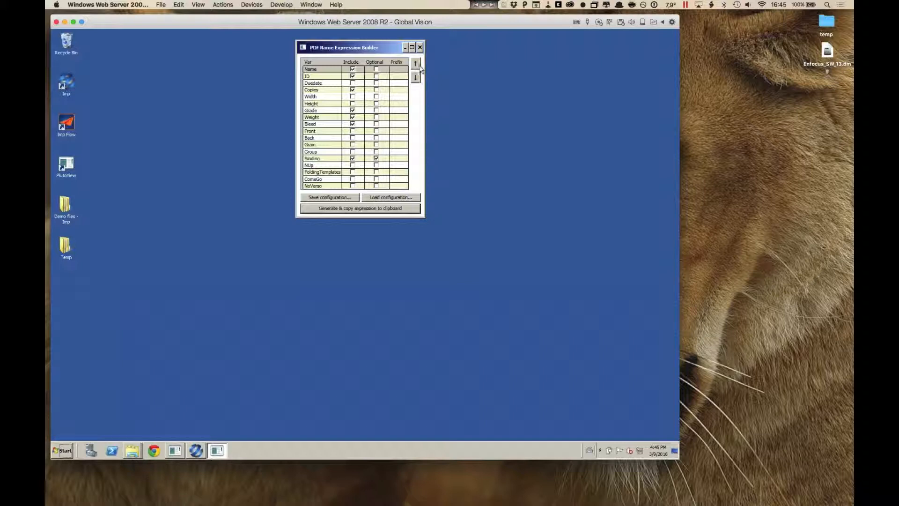
{"action": "left_click", "coordinate": [372, 210]}
{"action": "left_click", "coordinate": [420, 47]}
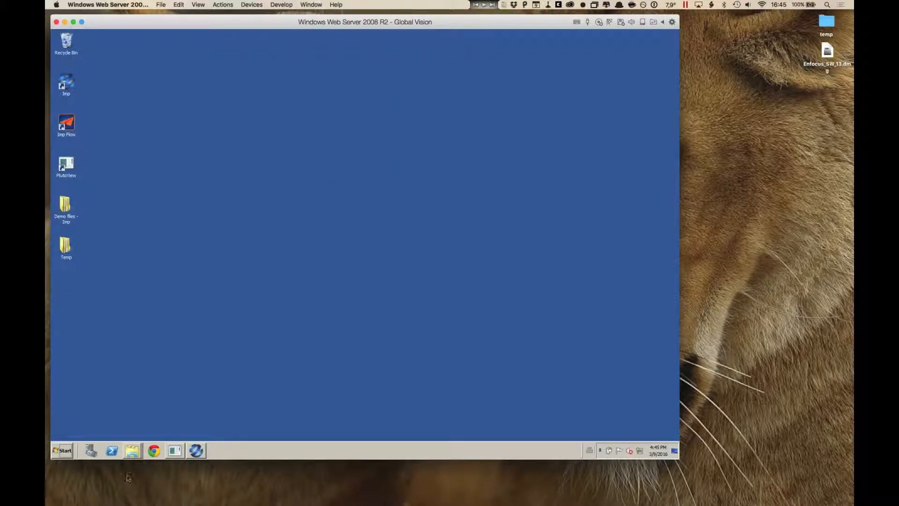
Step: Review the PDFs in the From naming conventions folder, browse to 20 - Imp Flow ganging under Demo files - Imp, and close the window
{"action": "left_click", "coordinate": [132, 450]}
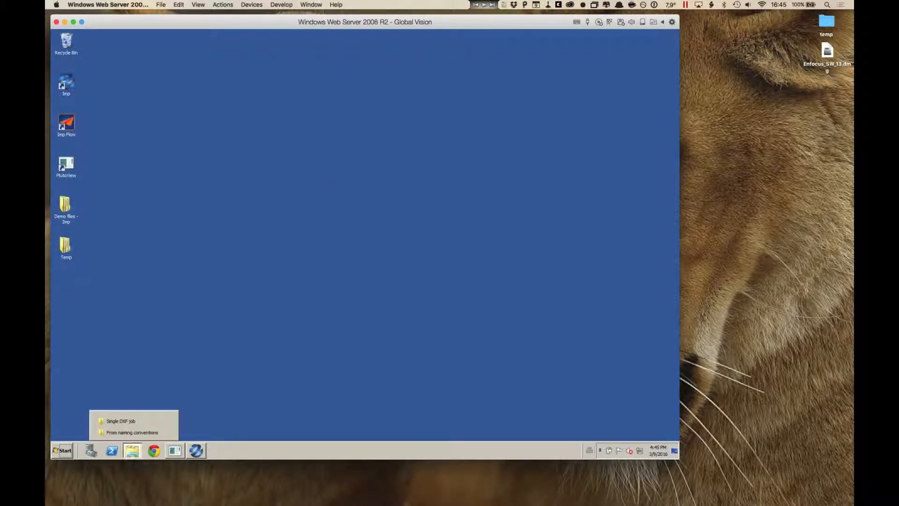
{"action": "left_click", "coordinate": [134, 432]}
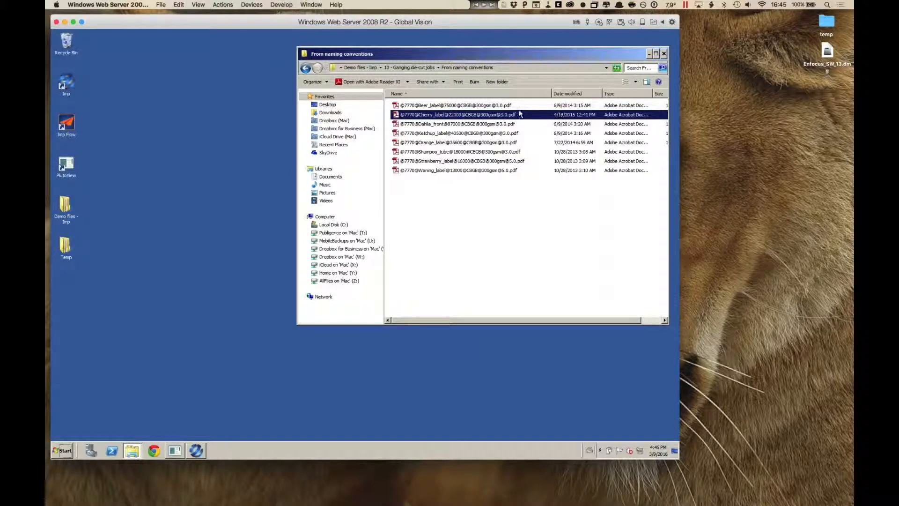
{"action": "left_click", "coordinate": [455, 216]}
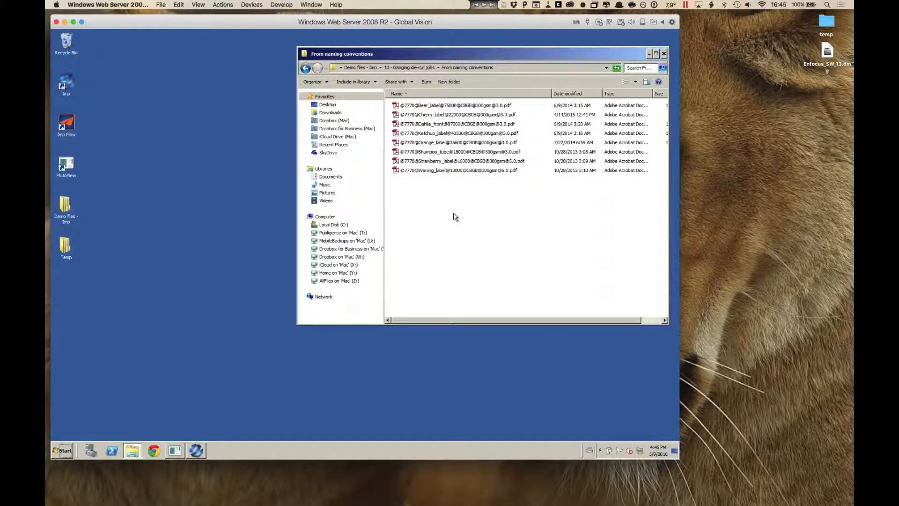
{"action": "left_click", "coordinate": [367, 68]}
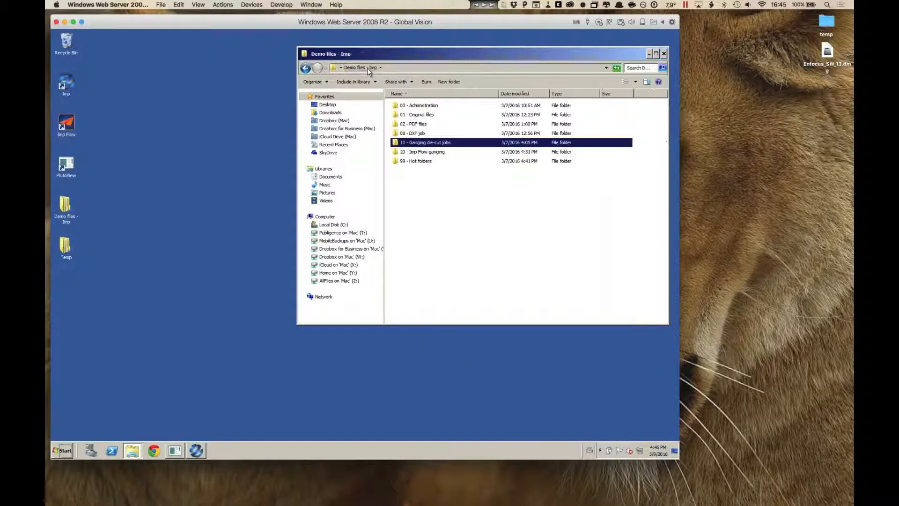
{"action": "double_click", "coordinate": [440, 153]}
{"action": "left_click", "coordinate": [664, 53]}
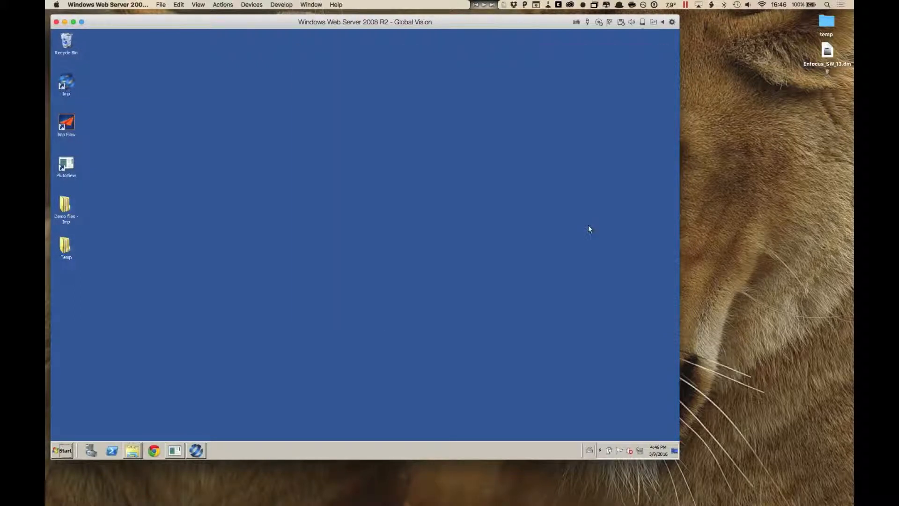
Step: Switch to Imp and close the open label product to return to its start page
{"action": "left_click", "coordinate": [196, 451]}
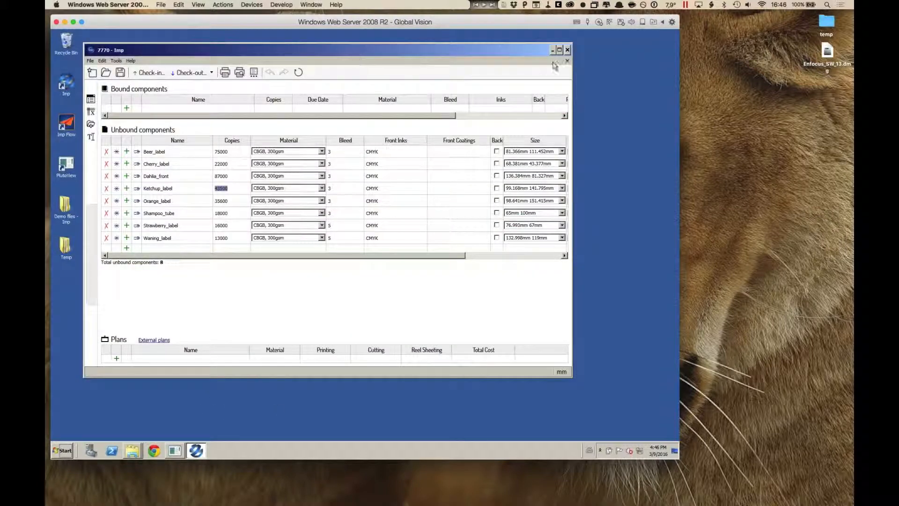
{"action": "left_click", "coordinate": [568, 61]}
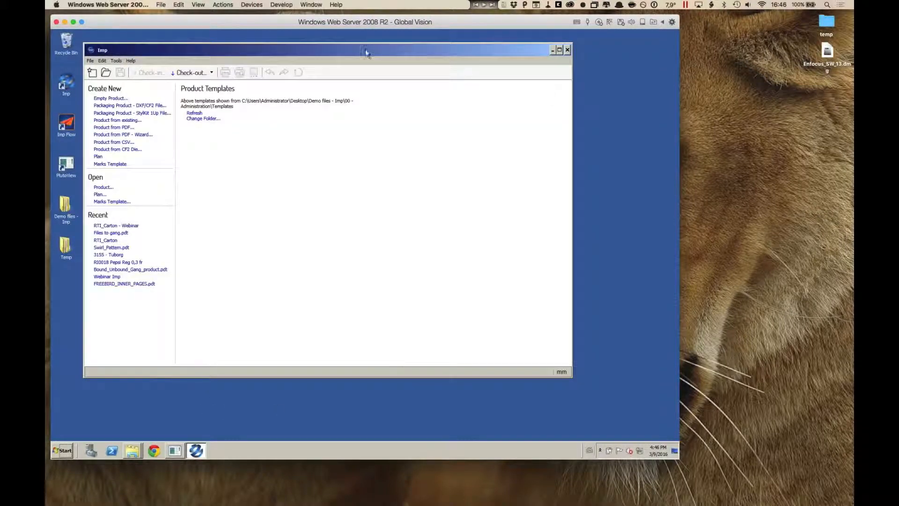
{"action": "left_click_drag", "start_coordinate": [367, 50], "coordinate": [369, 45]}
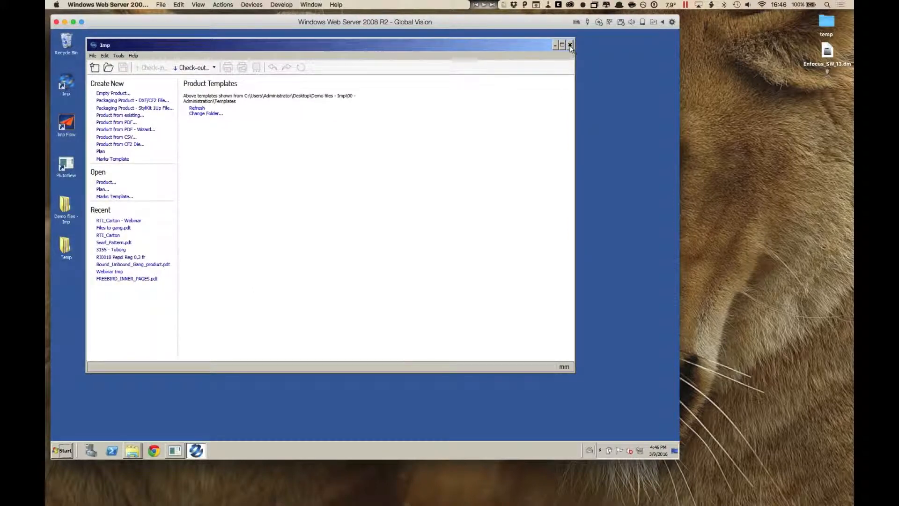
Step: Launch Imp Flow, minimize Imp, and move the Flow window clear of the middle of the desktop
{"action": "double_click", "coordinate": [72, 124]}
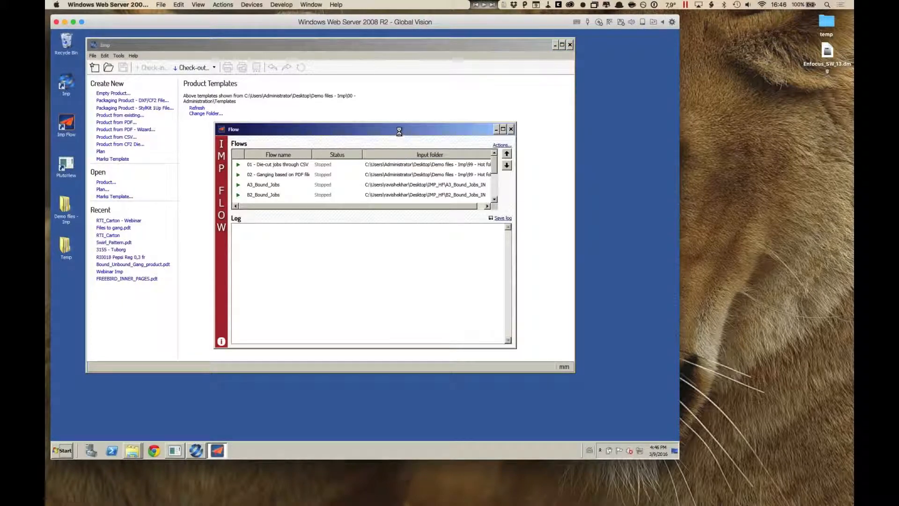
{"action": "left_click_drag", "start_coordinate": [398, 131], "coordinate": [512, 86]}
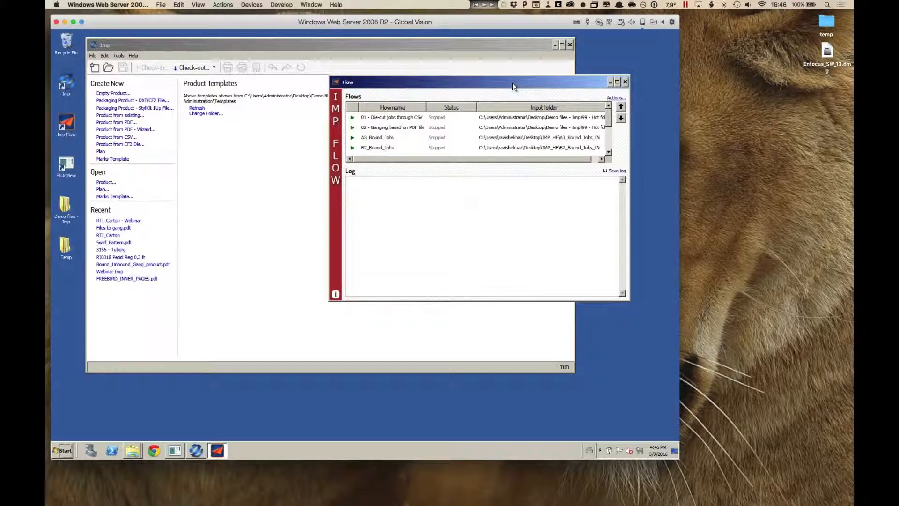
{"action": "left_click", "coordinate": [555, 45]}
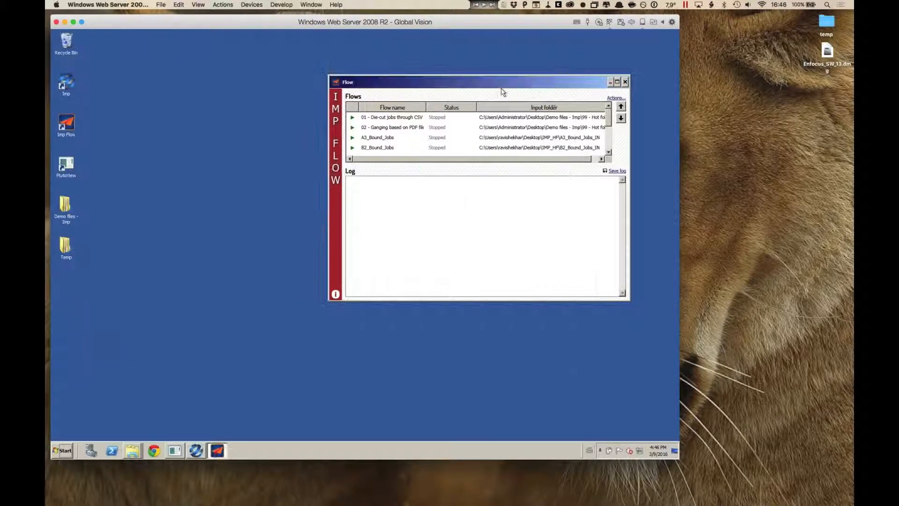
{"action": "left_click_drag", "start_coordinate": [528, 82], "coordinate": [309, 44]}
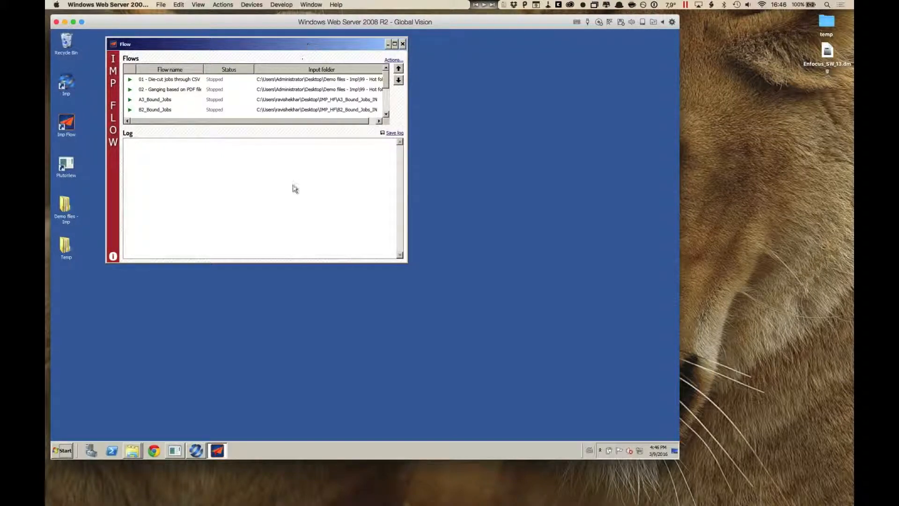
Step: Open the 99 - Hot folders folder inside Demo files - Imp
{"action": "left_click", "coordinate": [68, 210]}
{"action": "double_click", "coordinate": [68, 209]}
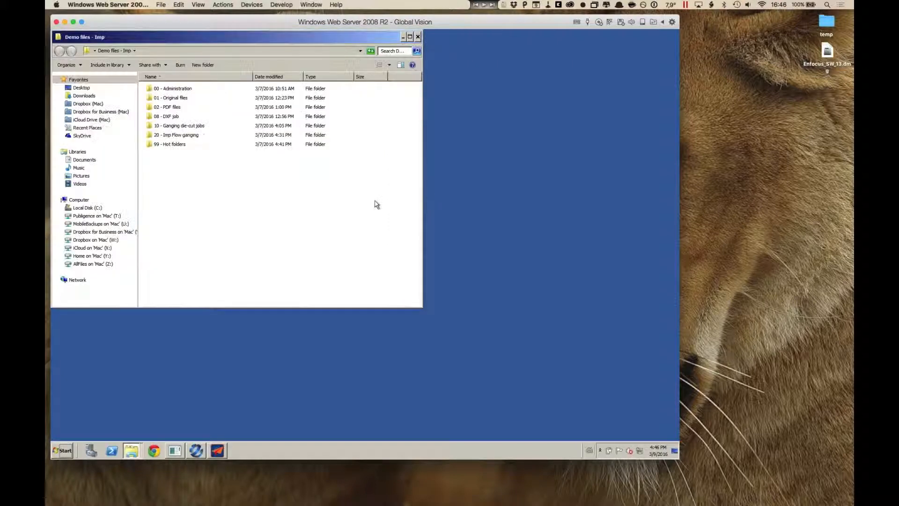
{"action": "double_click", "coordinate": [180, 146]}
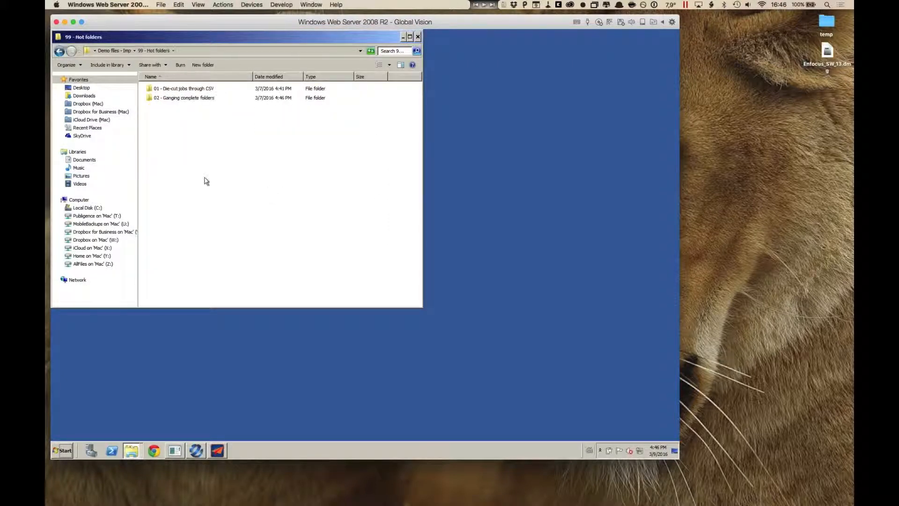
Step: Open the 01 - Die-cut jobs through CSV hot folder, shrink its window and place it beside the Flow window
{"action": "double_click", "coordinate": [189, 88]}
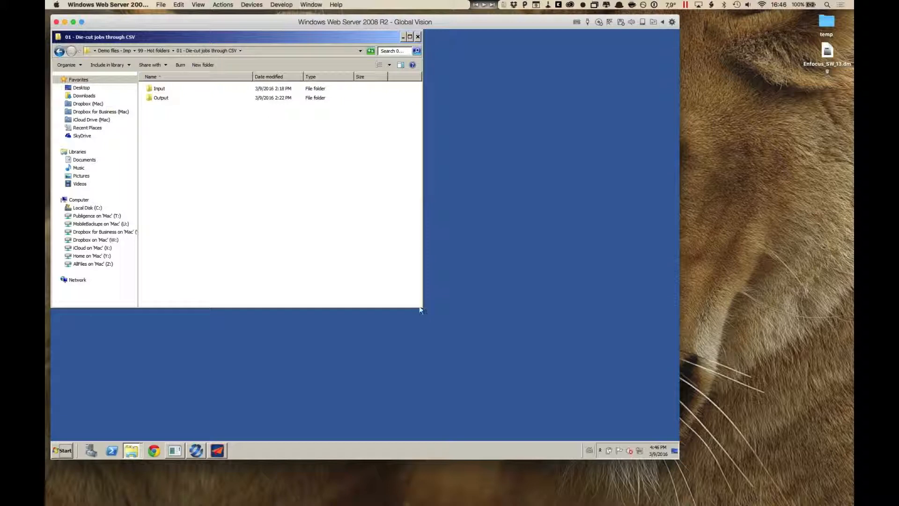
{"action": "left_click_drag", "start_coordinate": [423, 307], "coordinate": [355, 248]}
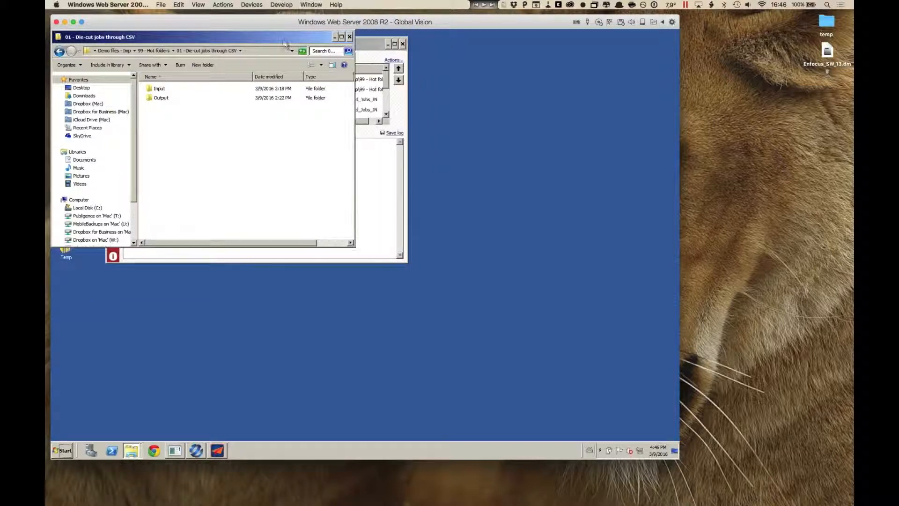
{"action": "left_click_drag", "start_coordinate": [283, 40], "coordinate": [590, 58]}
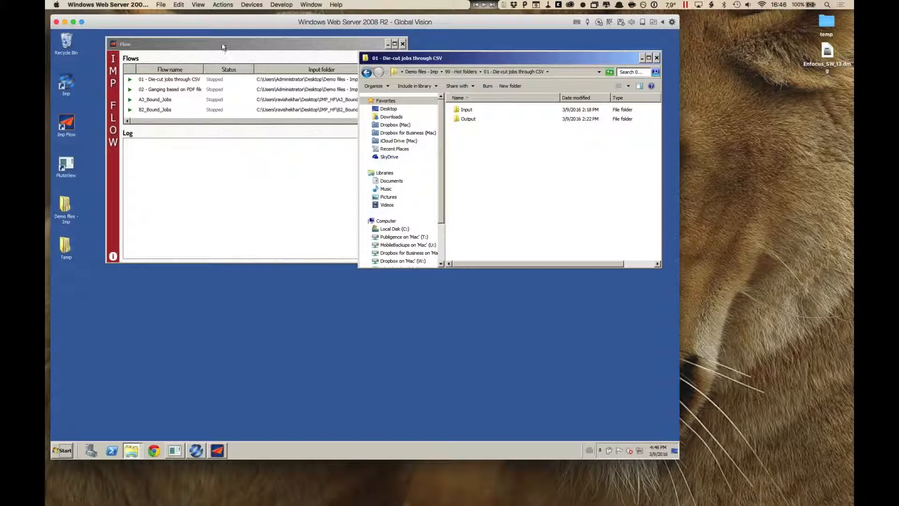
{"action": "left_click_drag", "start_coordinate": [220, 47], "coordinate": [183, 49]}
Step: Open the 01 - Die-cut jobs through CSV flow for editing and check its queue and output folder paths
{"action": "left_click", "coordinate": [289, 84]}
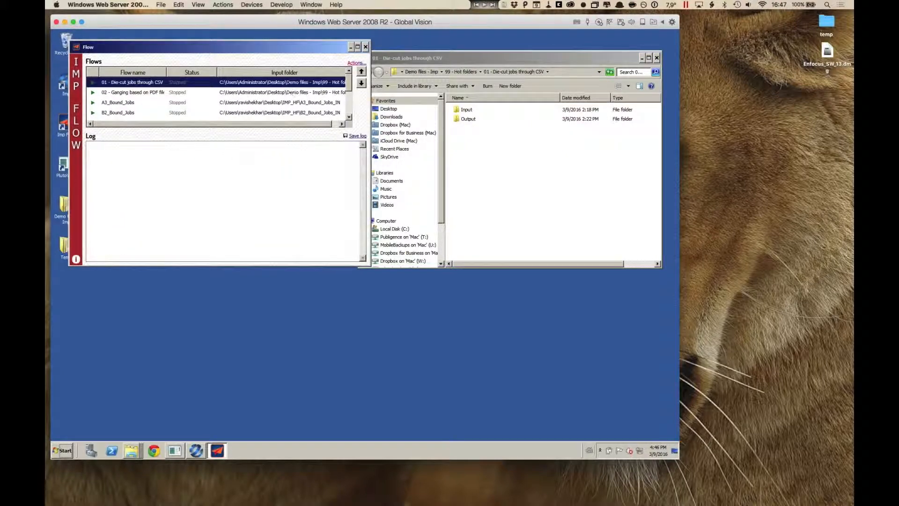
{"action": "left_click", "coordinate": [356, 64]}
{"action": "left_click", "coordinate": [383, 93]}
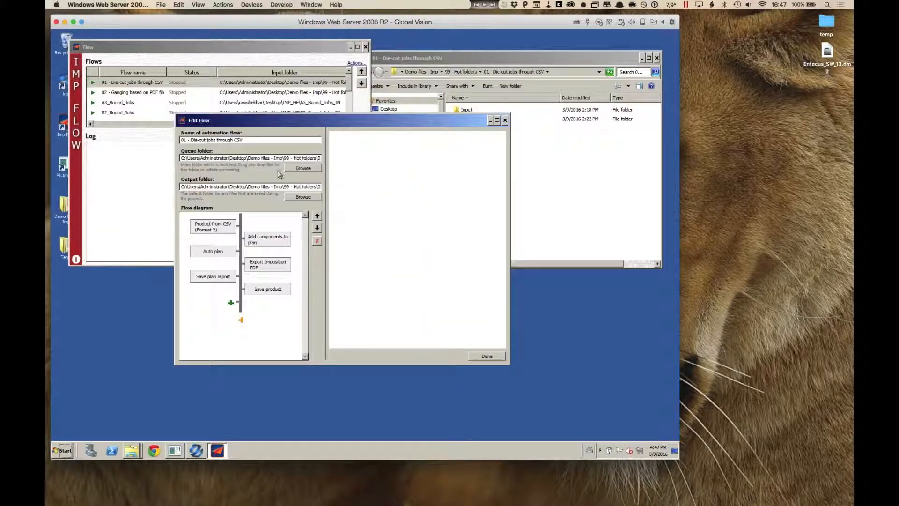
{"action": "double_click", "coordinate": [273, 158]}
{"action": "double_click", "coordinate": [274, 186]}
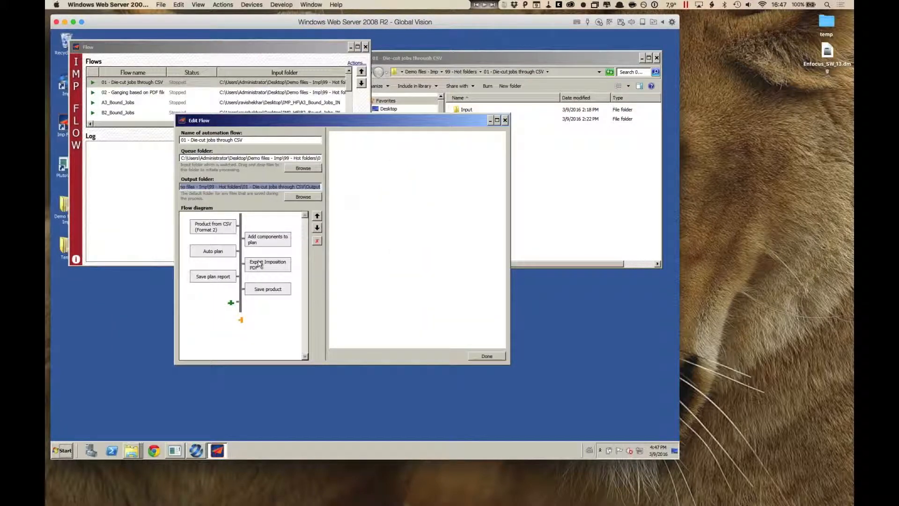
Step: Review the flow's Product from CSV, Add components to plan and Auto plan settings, and close the flow editor
{"action": "left_click", "coordinate": [219, 230]}
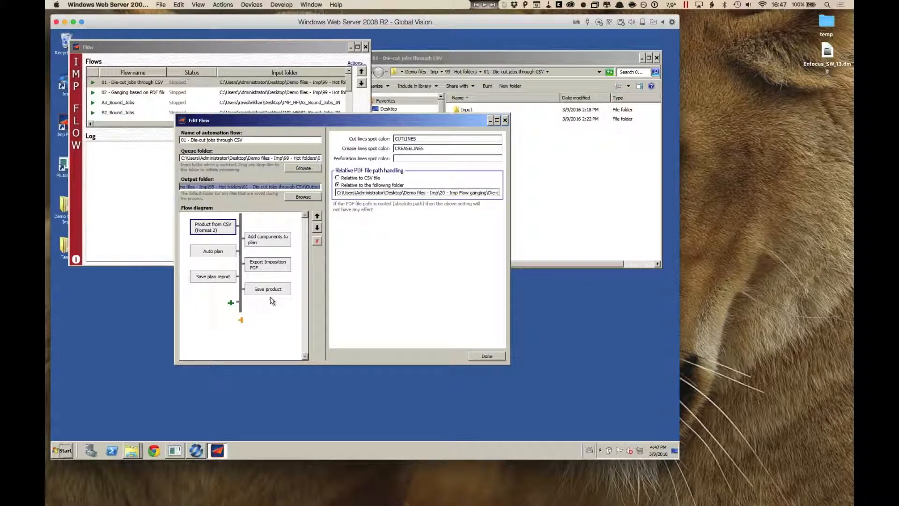
{"action": "left_click", "coordinate": [223, 229]}
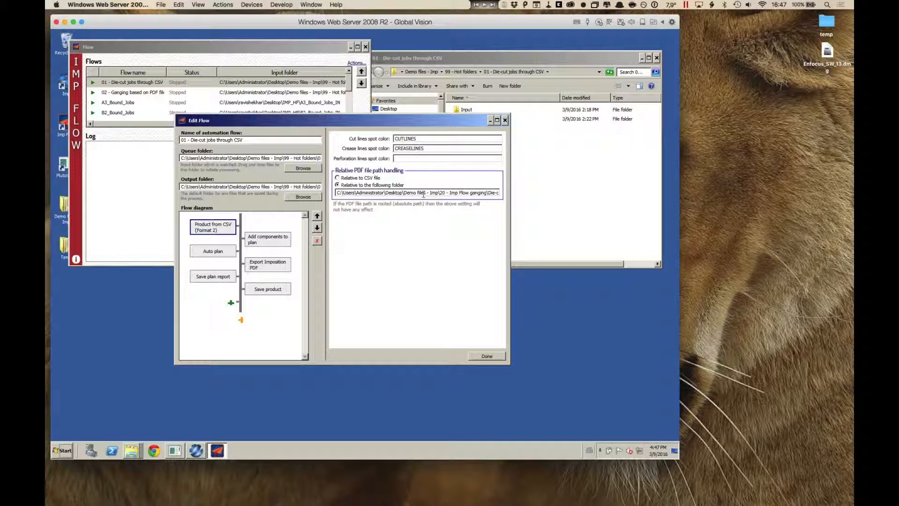
{"action": "left_click", "coordinate": [284, 240]}
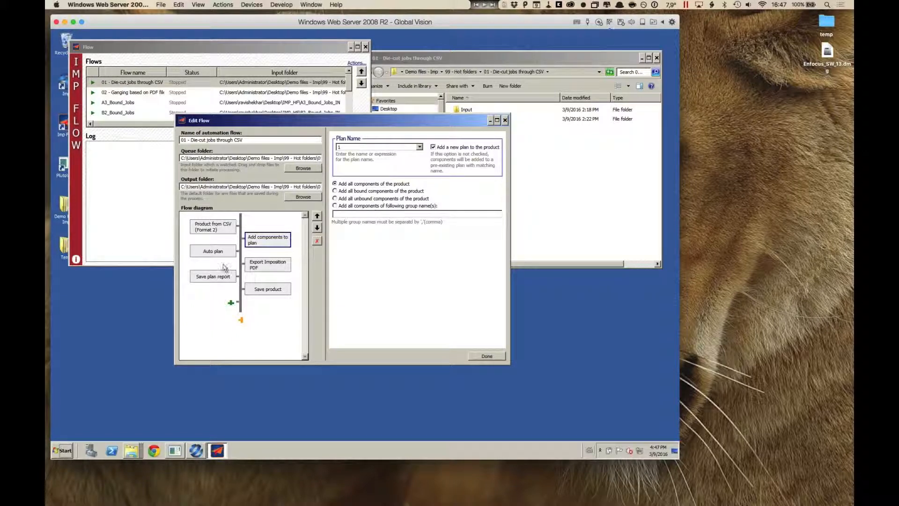
{"action": "left_click", "coordinate": [213, 251]}
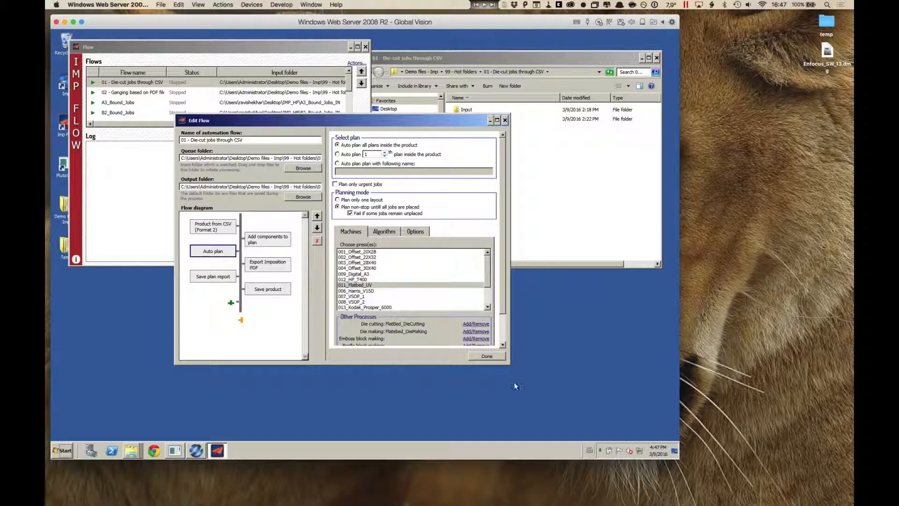
{"action": "left_click", "coordinate": [496, 357]}
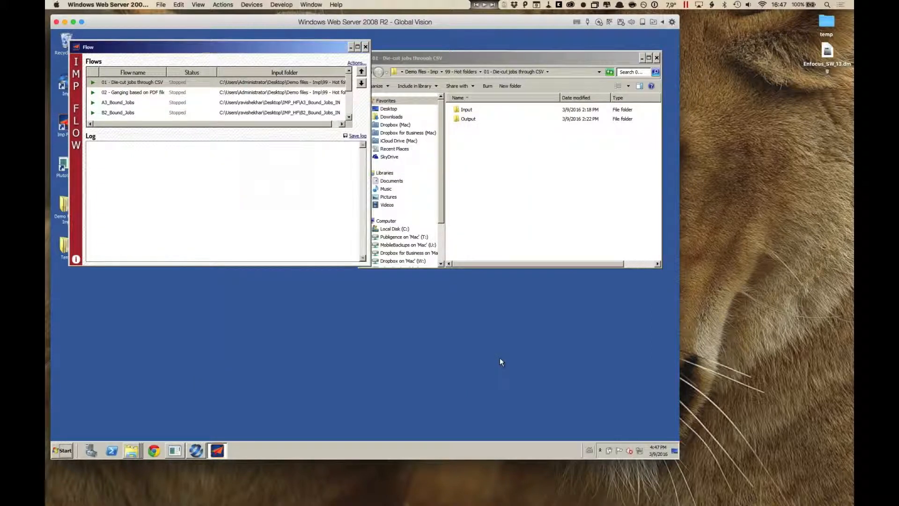
Step: Start the 01 - Die-cut jobs through CSV flow and open the Die-cut jobs through CSV source folder within 20 - Imp Flow ganging
{"action": "left_click", "coordinate": [92, 82]}
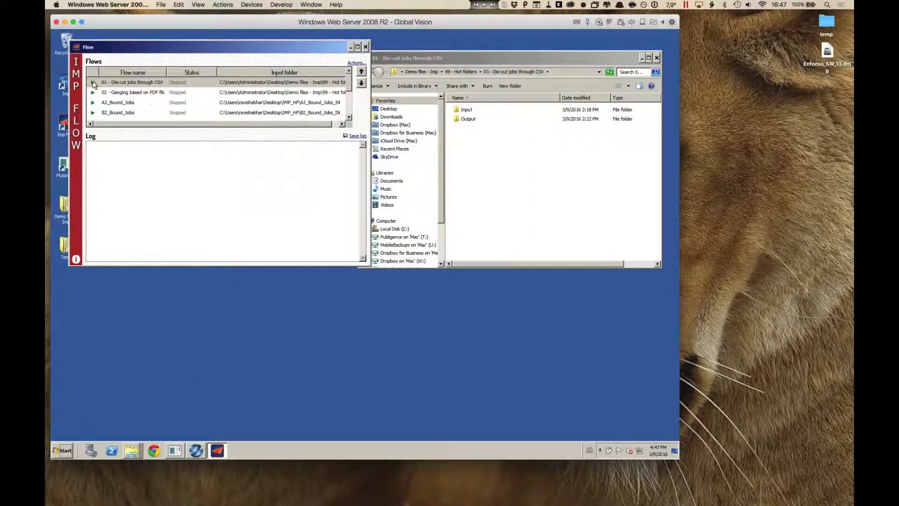
{"action": "left_click", "coordinate": [501, 177]}
{"action": "left_click", "coordinate": [132, 450]}
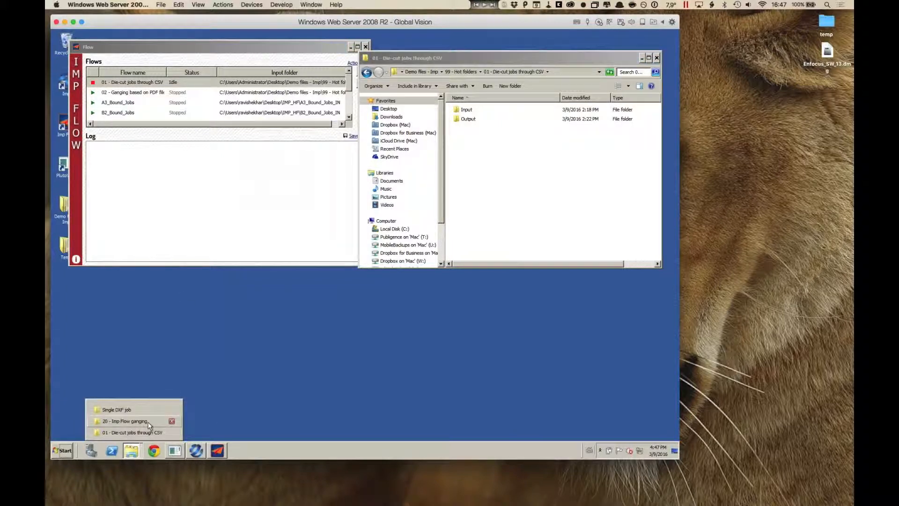
{"action": "left_click", "coordinate": [149, 421]}
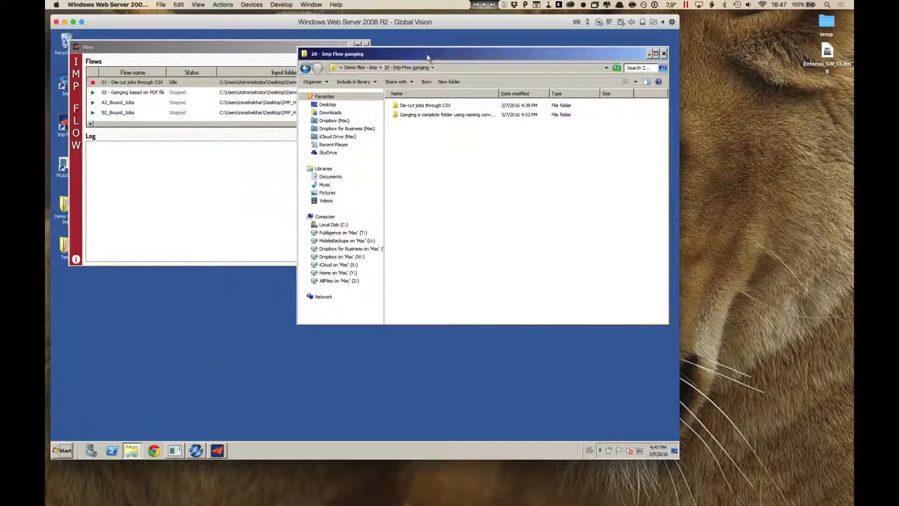
{"action": "left_click_drag", "start_coordinate": [427, 54], "coordinate": [219, 153]}
{"action": "double_click", "coordinate": [232, 207]}
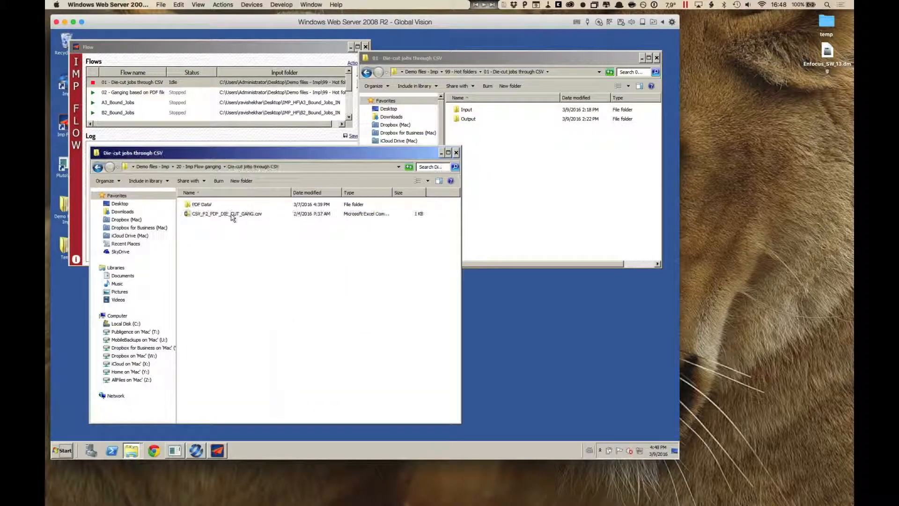
Step: Copy CSV_F2_PDF_DIE_CUT_GANG.csv from the source folder into the flow's Input hot folder
{"action": "left_click", "coordinate": [194, 214]}
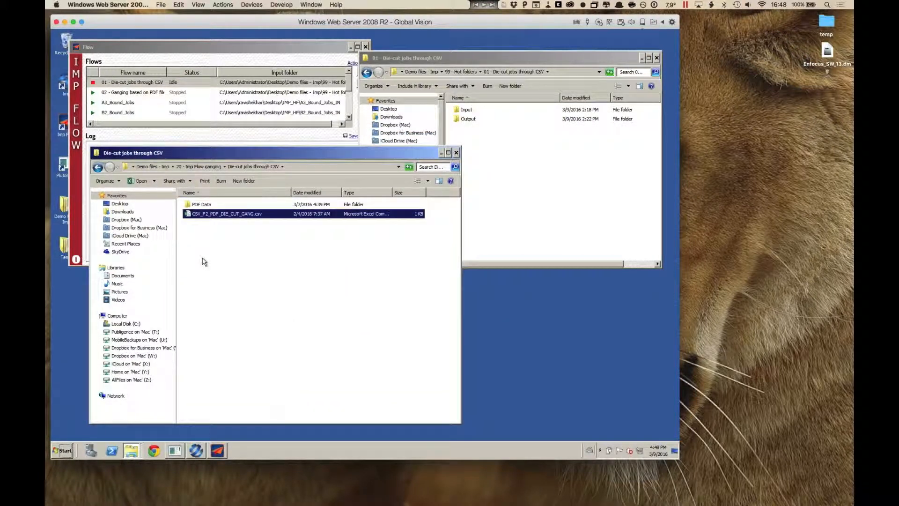
{"action": "left_click", "coordinate": [189, 206]}
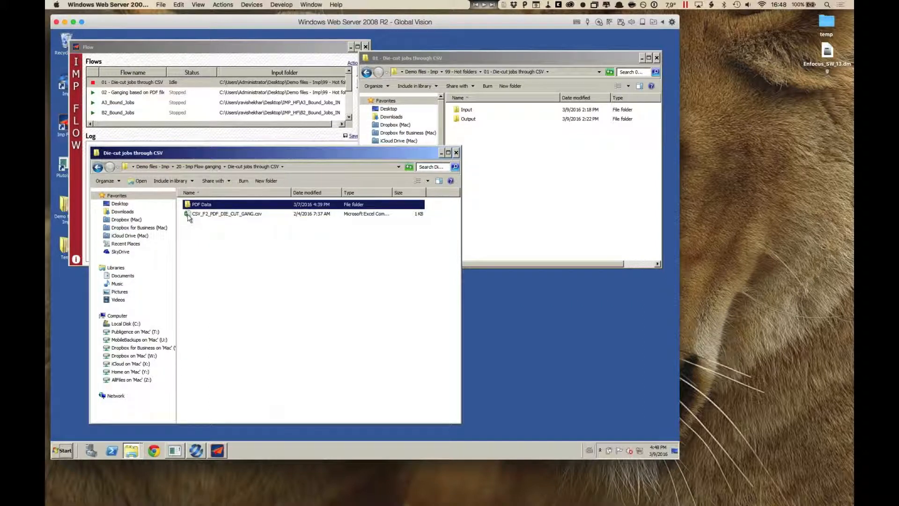
{"action": "left_click", "coordinate": [189, 215]}
{"action": "left_click_drag", "start_coordinate": [528, 172], "coordinate": [466, 111]}
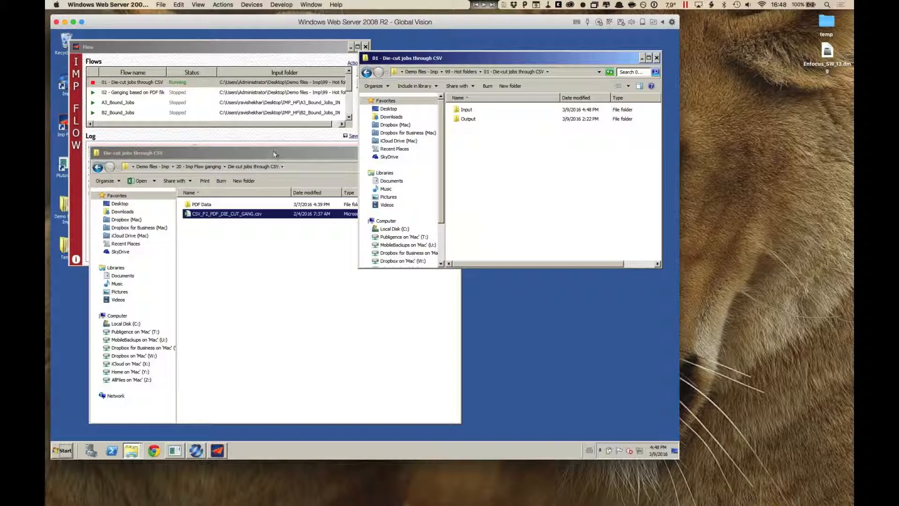
Step: Move the source folder window off the Flow window and follow the processing in the log
{"action": "left_click", "coordinate": [281, 169]}
{"action": "left_click_drag", "start_coordinate": [358, 151], "coordinate": [449, 233]}
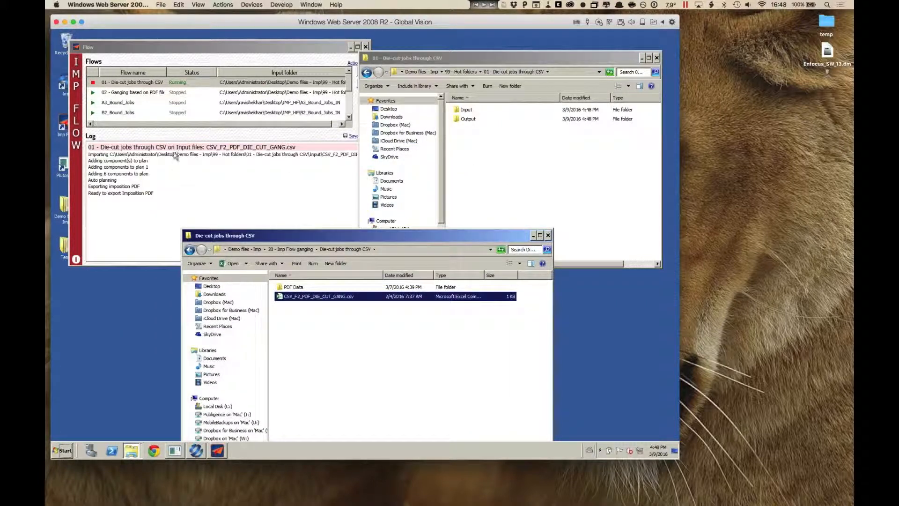
{"action": "left_click", "coordinate": [139, 170]}
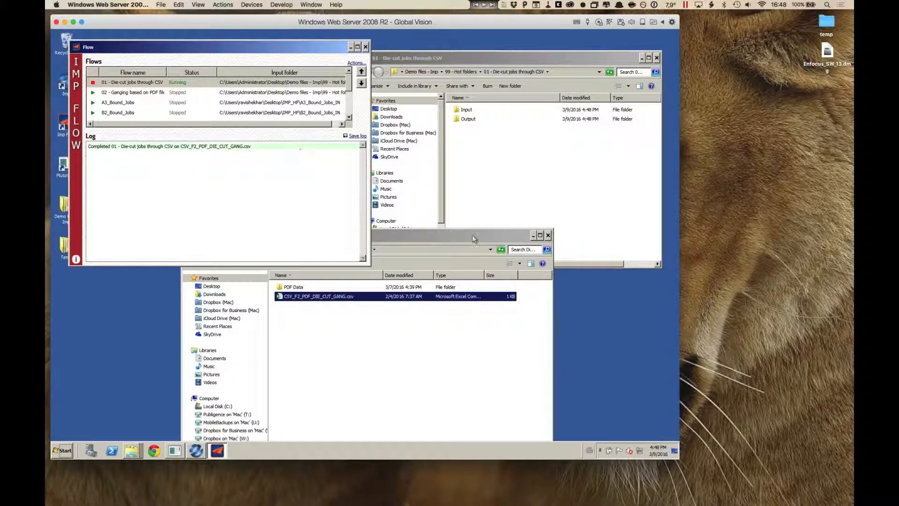
Step: Move the source folder window back up, check the hot folder's Input subfolder for the Done folder, and return to the parent folder
{"action": "left_click_drag", "start_coordinate": [475, 240], "coordinate": [406, 158]}
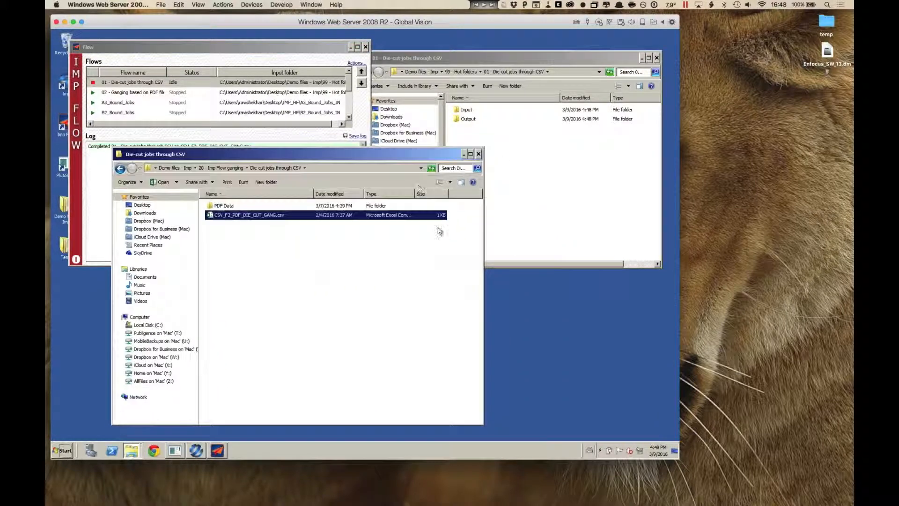
{"action": "left_click", "coordinate": [522, 154]}
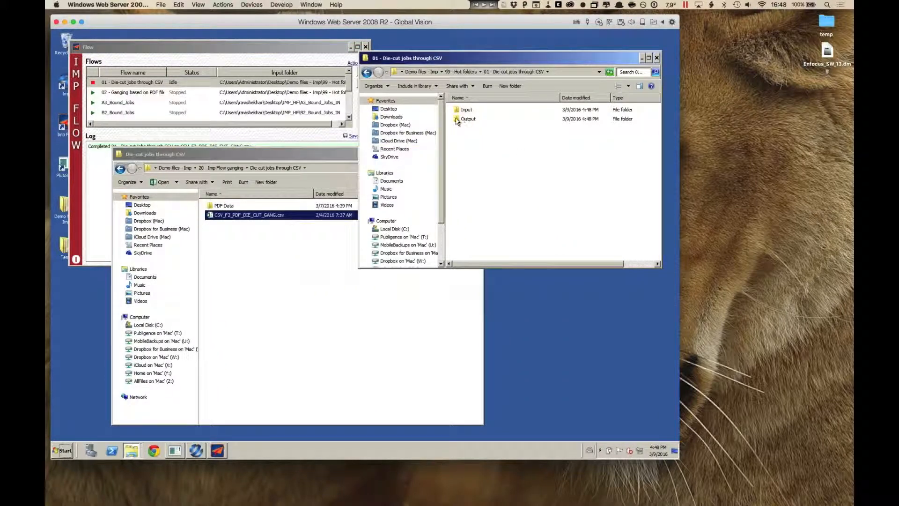
{"action": "mouse_move", "coordinate": [457, 117]}
{"action": "double_click", "coordinate": [456, 111]}
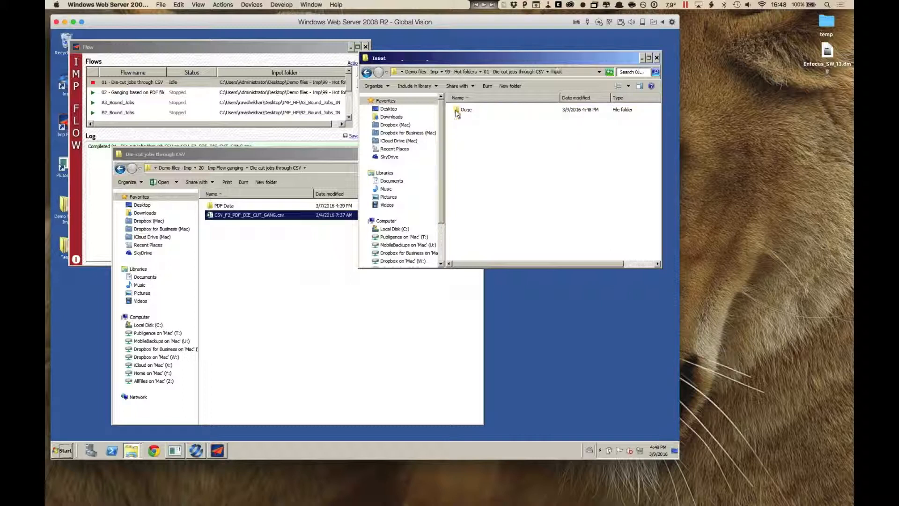
{"action": "left_click", "coordinate": [457, 110]}
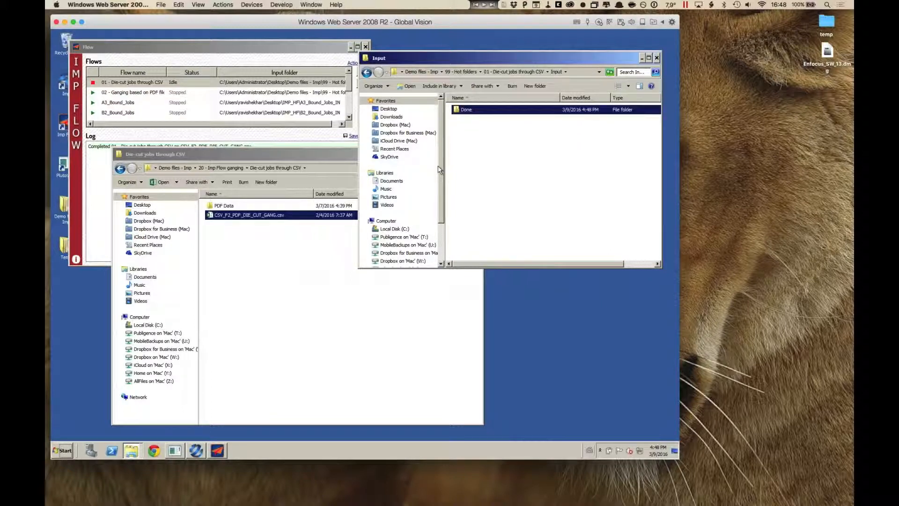
{"action": "left_click", "coordinate": [366, 72]}
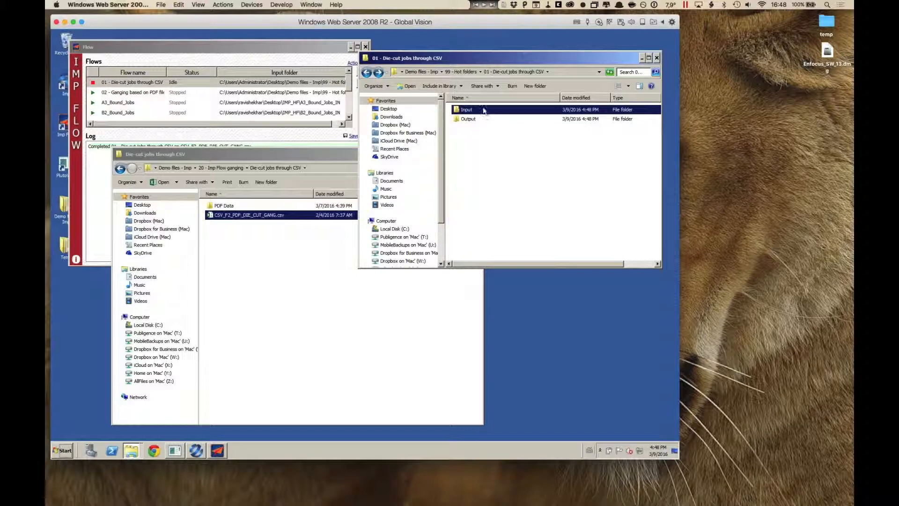
Step: Open the flow's Output folder and load CSV_F2_PDF_DIE_CUT_GANG.pdt in Imp
{"action": "double_click", "coordinate": [460, 120]}
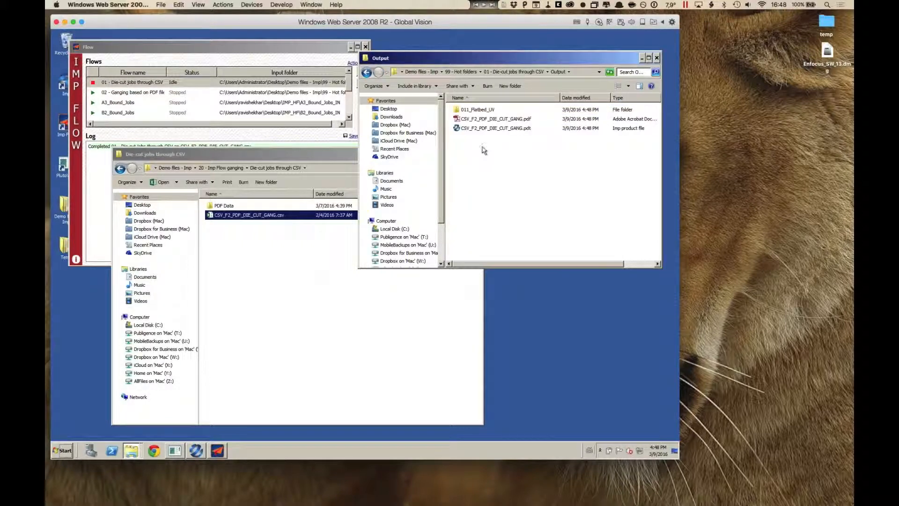
{"action": "left_click", "coordinate": [485, 129]}
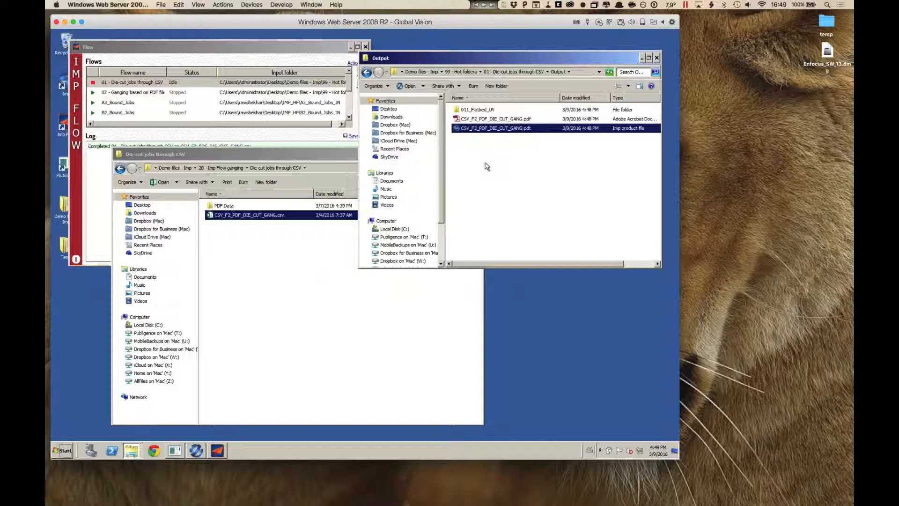
{"action": "left_click", "coordinate": [197, 450]}
{"action": "left_click", "coordinate": [598, 219]}
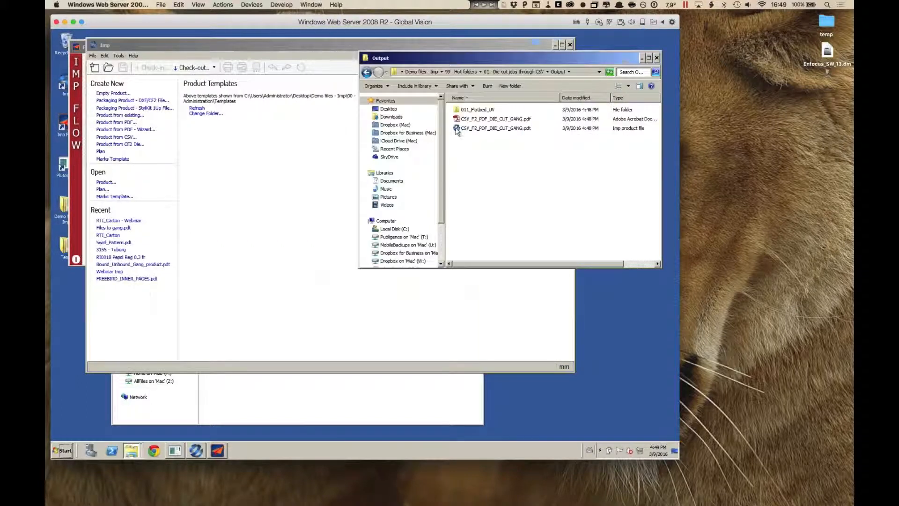
{"action": "double_click", "coordinate": [455, 129]}
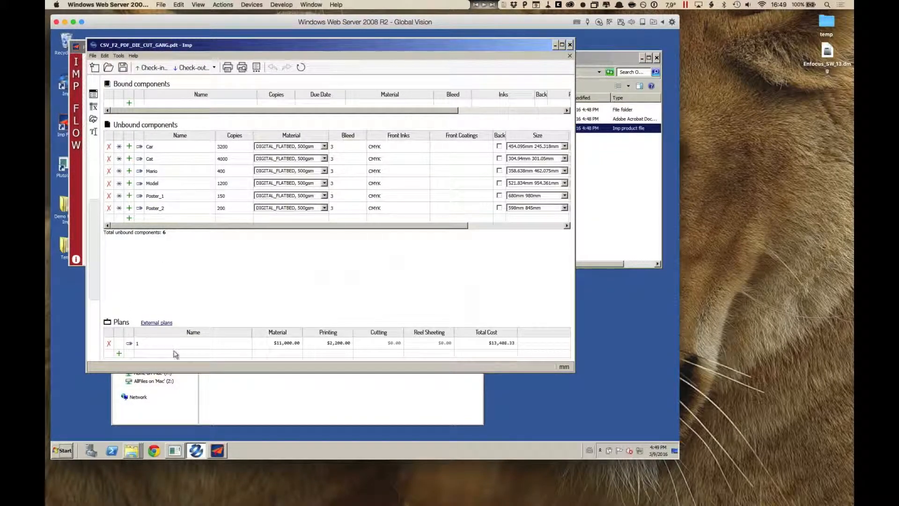
Step: View the ganged layout of plan 1, close the product and Imp, and return to the Output folder
{"action": "left_click", "coordinate": [129, 343]}
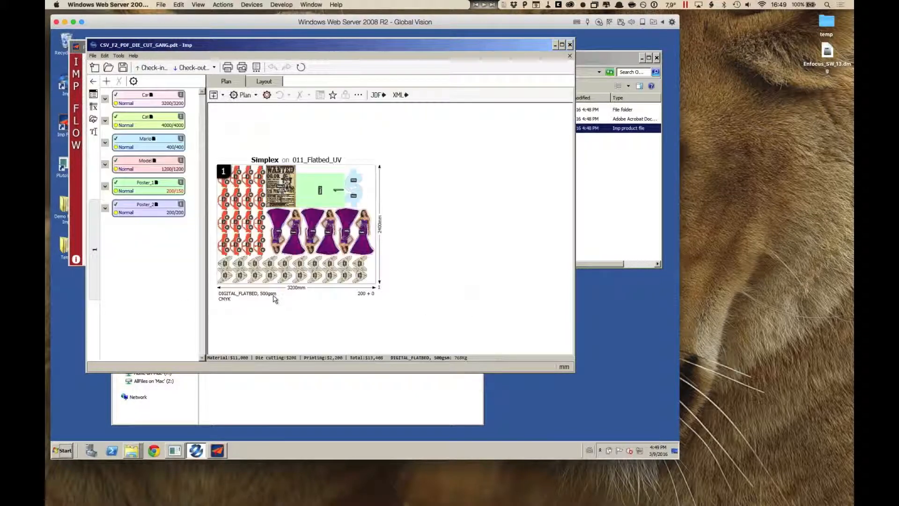
{"action": "mouse_move", "coordinate": [275, 299]}
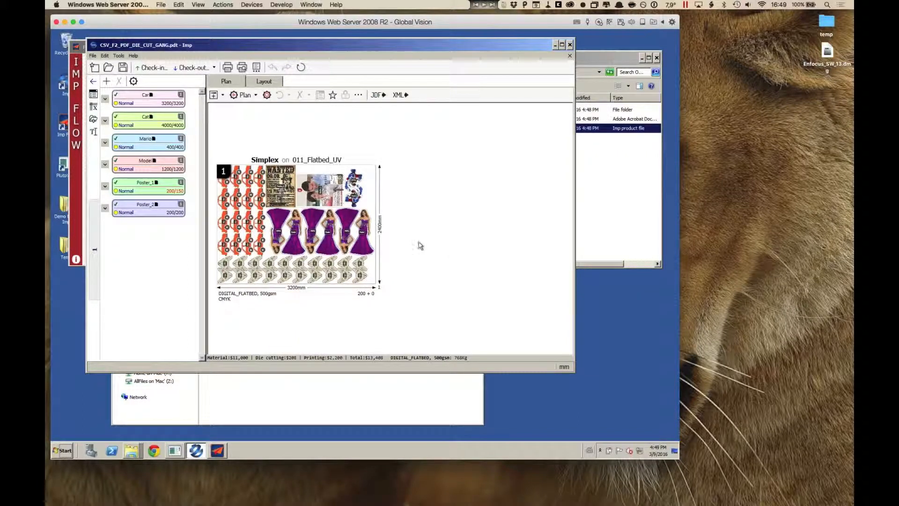
{"action": "left_click", "coordinate": [570, 45]}
{"action": "left_click", "coordinate": [570, 45]}
{"action": "left_click", "coordinate": [531, 174]}
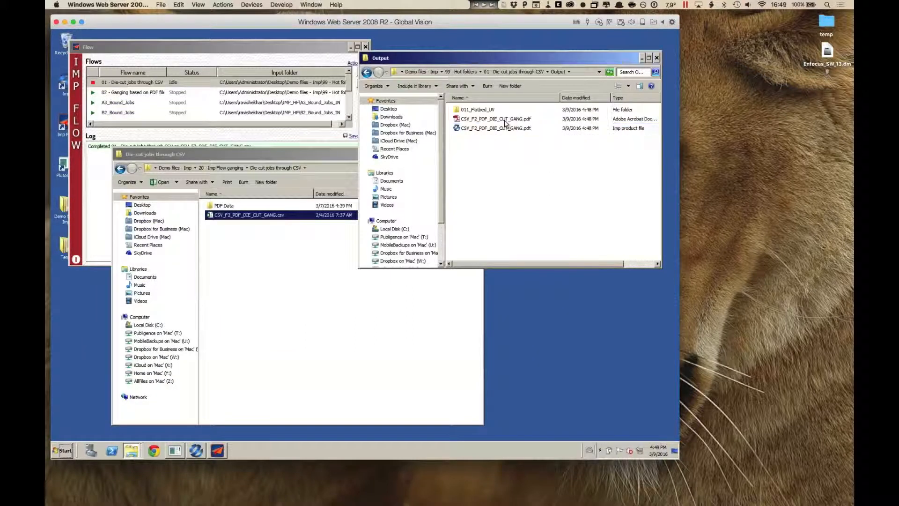
Step: Open the imposition PDF in the 011_Flatbed_UV output folder, inspect the ganged sheet, and close Adobe Reader
{"action": "left_click", "coordinate": [503, 119]}
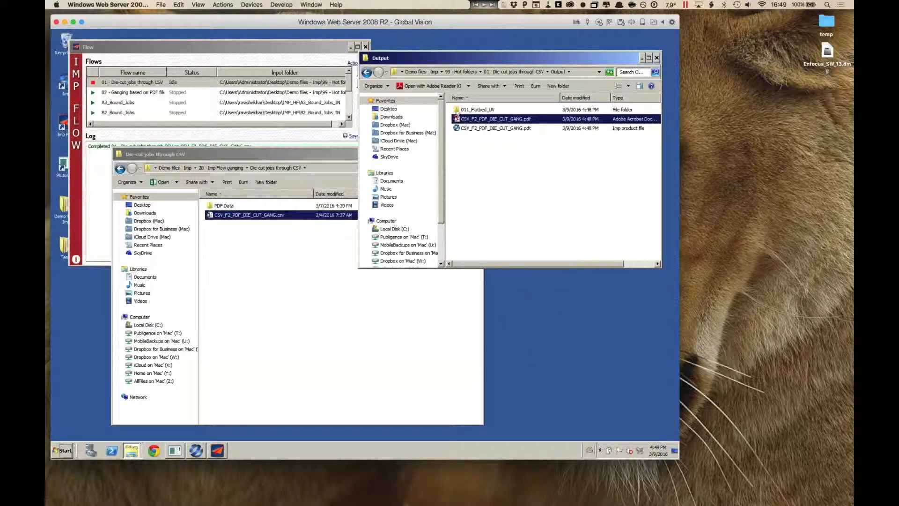
{"action": "double_click", "coordinate": [457, 111]}
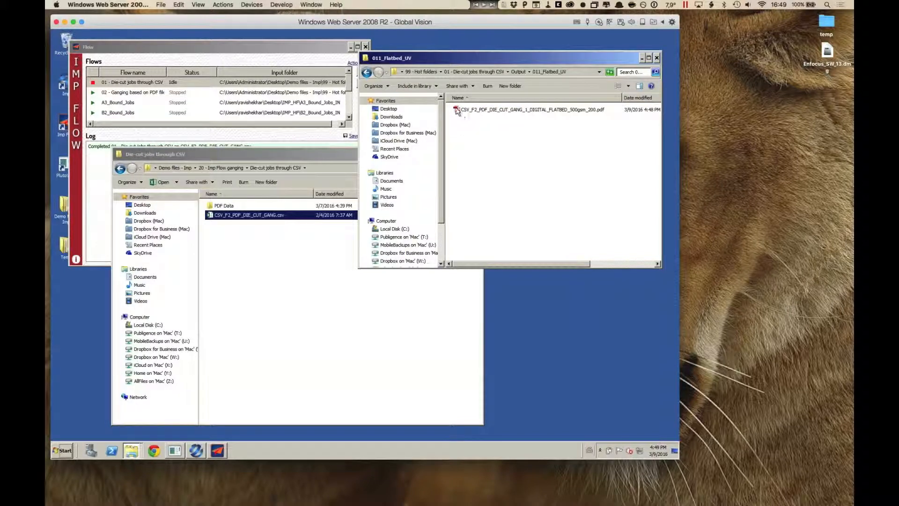
{"action": "double_click", "coordinate": [458, 109]}
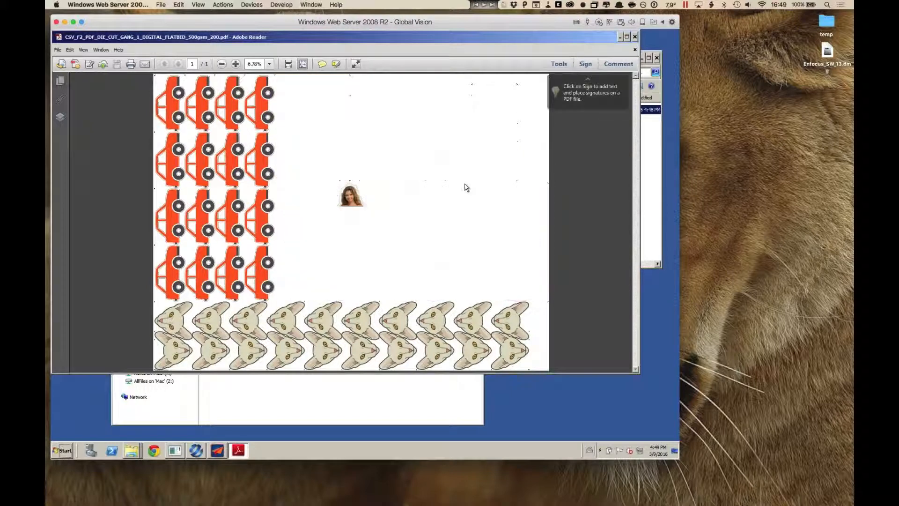
{"action": "left_click", "coordinate": [634, 36]}
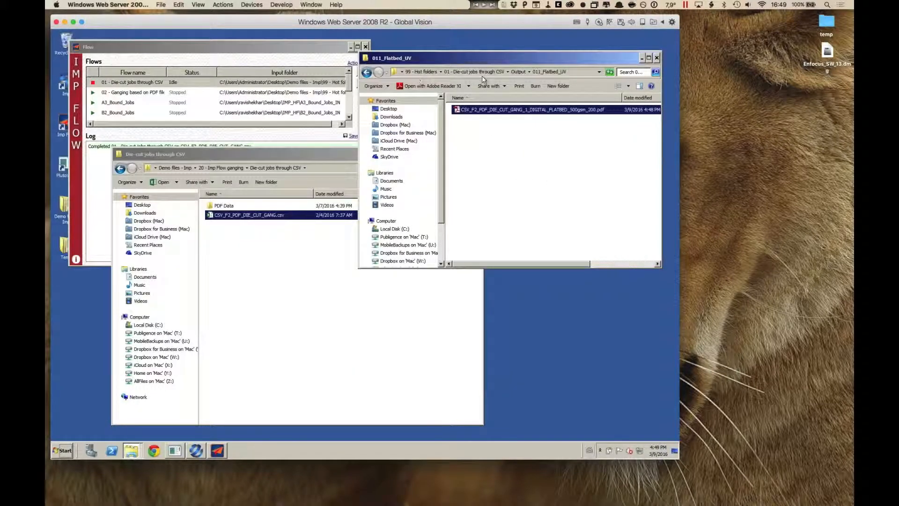
Step: Go from the 011_Flatbed_UV output folder up to 99 - Hot folders and open the 02 - Ganging complete folders hot folder
{"action": "left_click", "coordinate": [518, 71]}
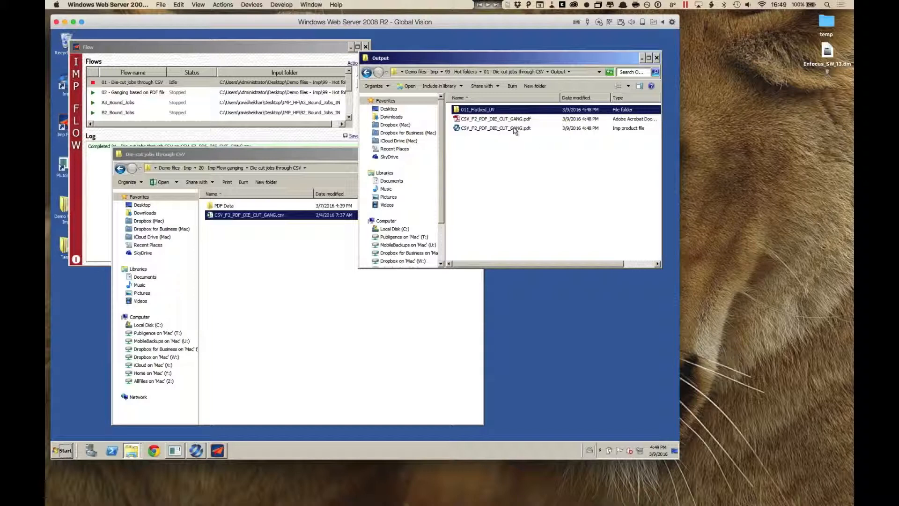
{"action": "mouse_move", "coordinate": [515, 131]}
{"action": "left_click", "coordinate": [477, 71]}
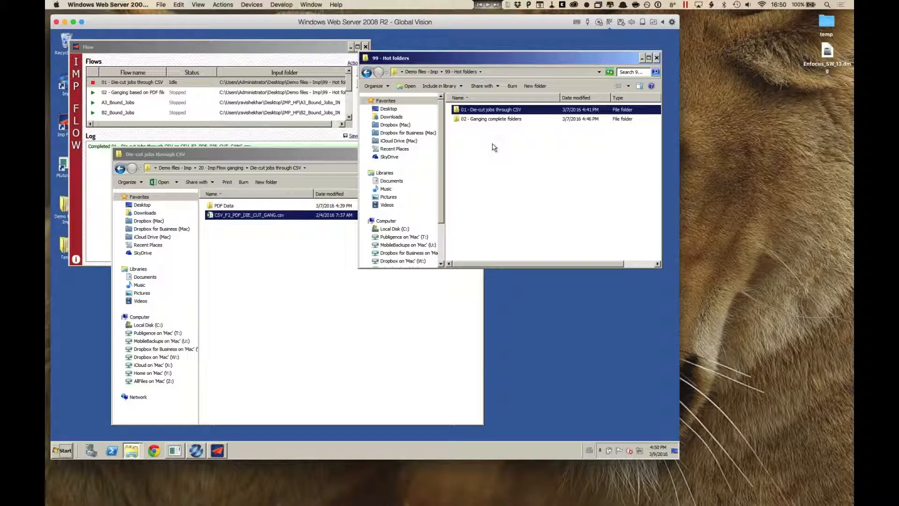
{"action": "double_click", "coordinate": [457, 120]}
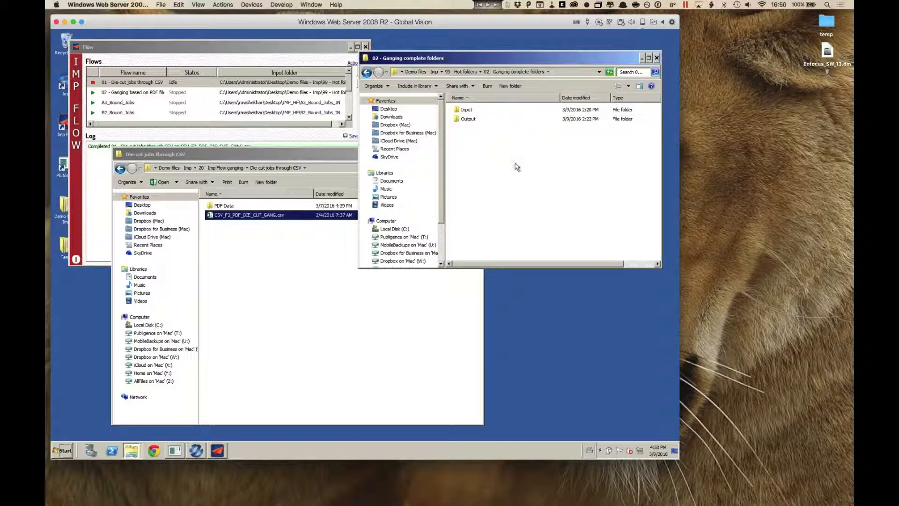
Step: In the source folder window, open Ganging a complete folder using naming conventions inside 20 - Imp Flow ganging
{"action": "left_click", "coordinate": [268, 215]}
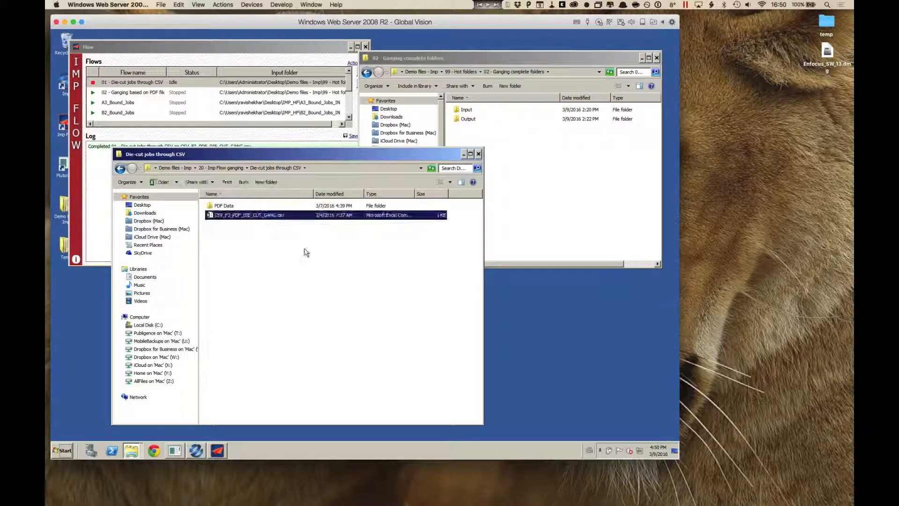
{"action": "left_click", "coordinate": [354, 262]}
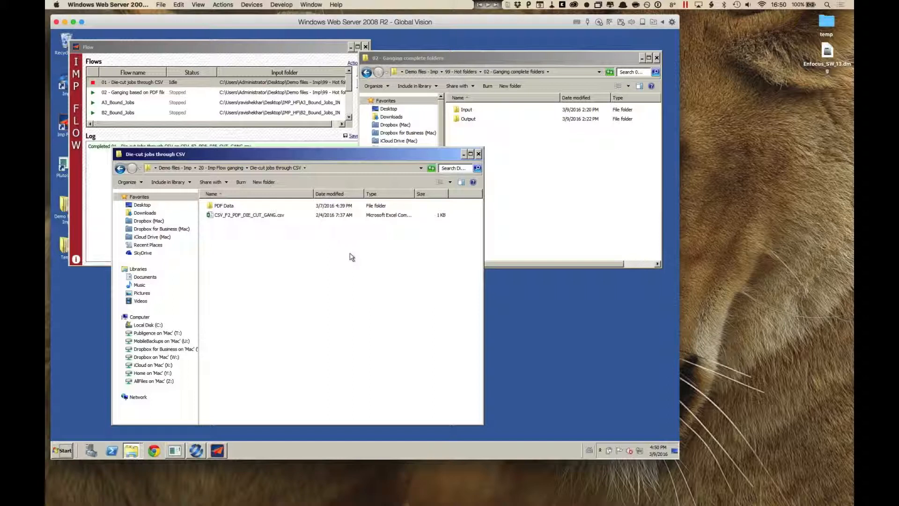
{"action": "left_click", "coordinate": [229, 168]}
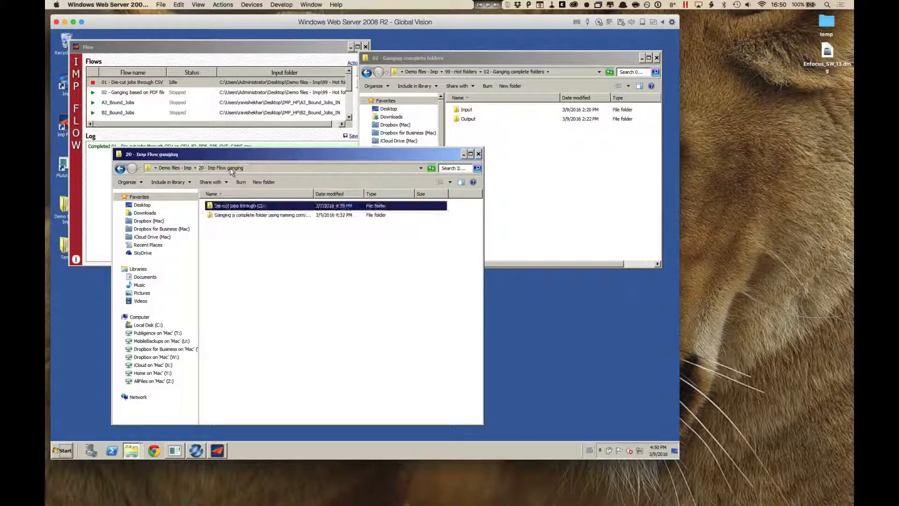
{"action": "double_click", "coordinate": [237, 215]}
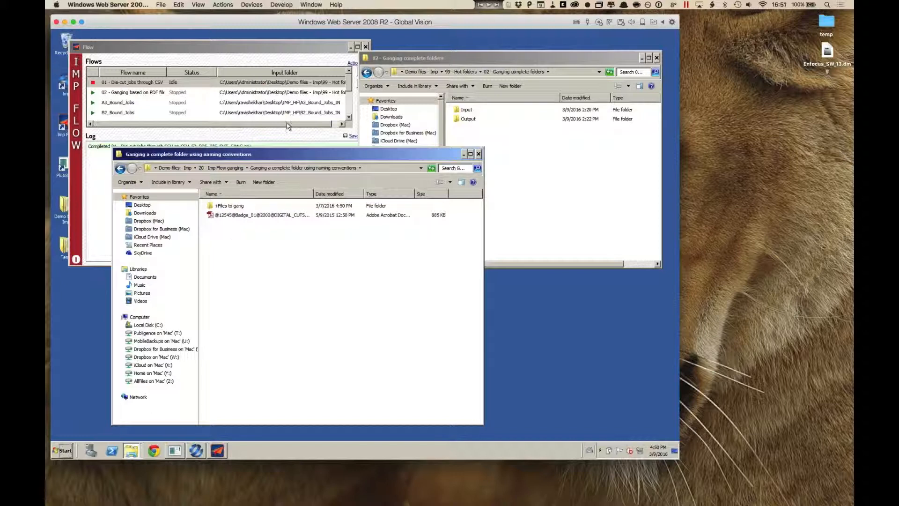
Step: Stop the die-cut CSV flow and open the 02 - Ganging based on PDF files flow for editing, moving its editor clear of the screen edge
{"action": "left_click", "coordinate": [278, 139]}
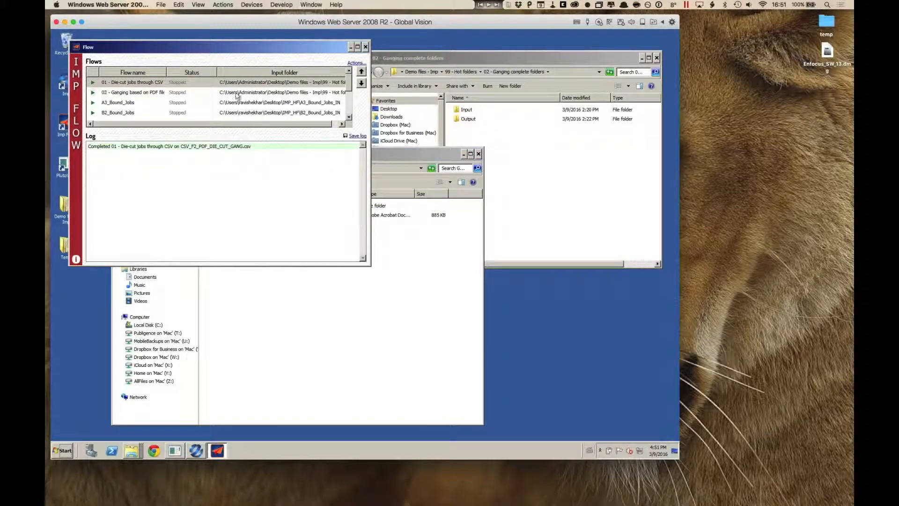
{"action": "left_click", "coordinate": [247, 93]}
{"action": "left_click", "coordinate": [356, 63]}
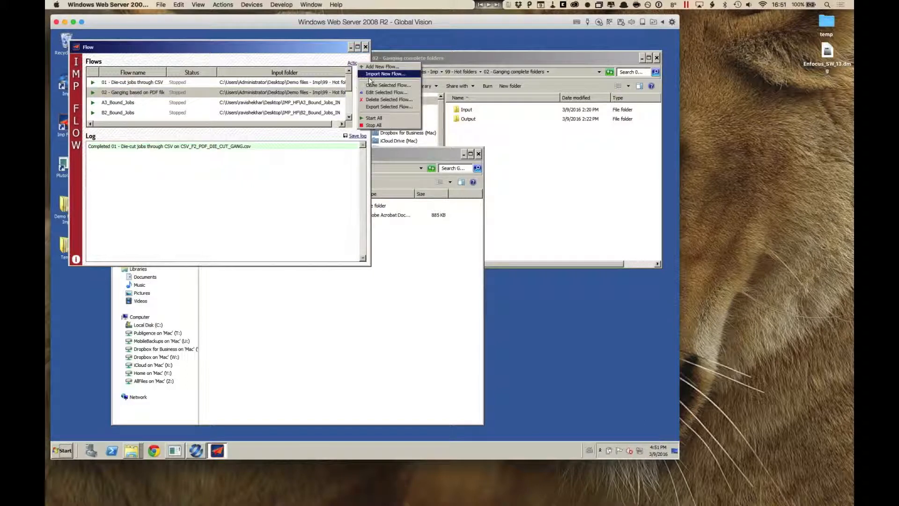
{"action": "left_click", "coordinate": [372, 93]}
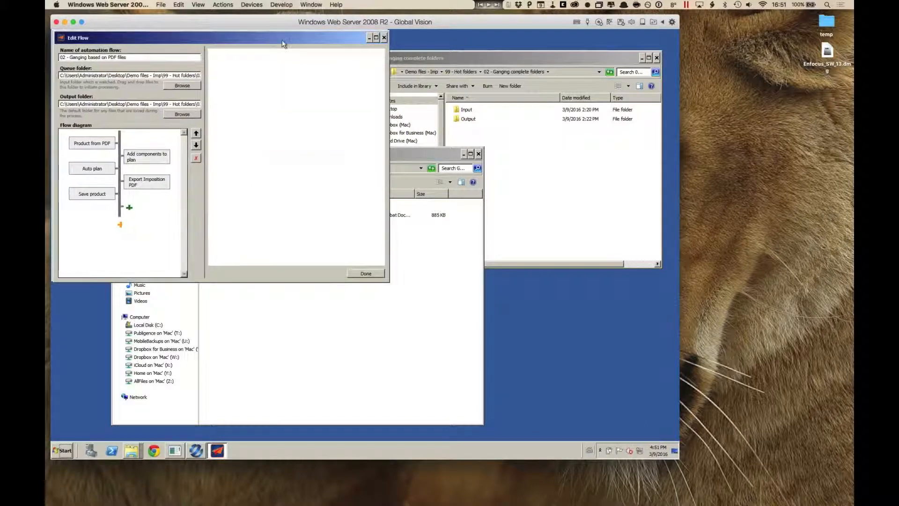
{"action": "left_click_drag", "start_coordinate": [271, 38], "coordinate": [333, 47]}
Step: Examine the Product from PDF file-name parsing options, switching to a custom expression and back to the default parse expression
{"action": "left_click", "coordinate": [149, 151]}
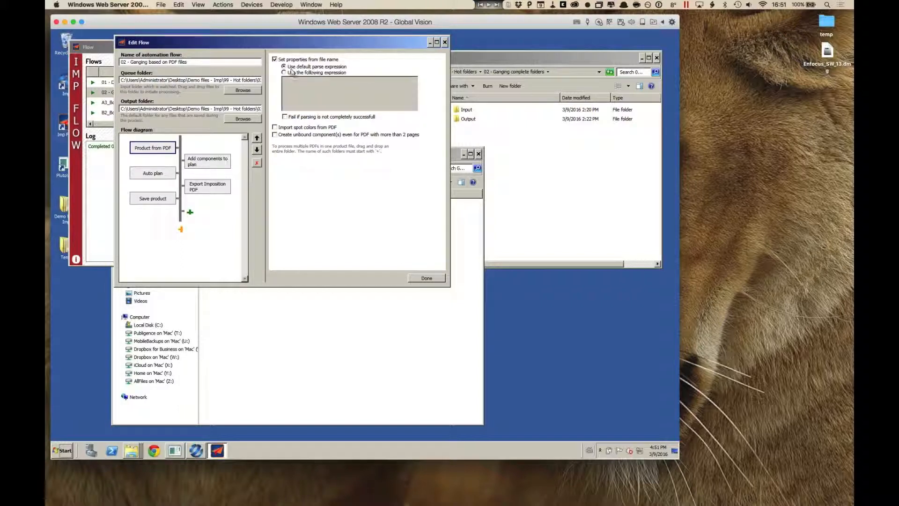
{"action": "left_click", "coordinate": [333, 73]}
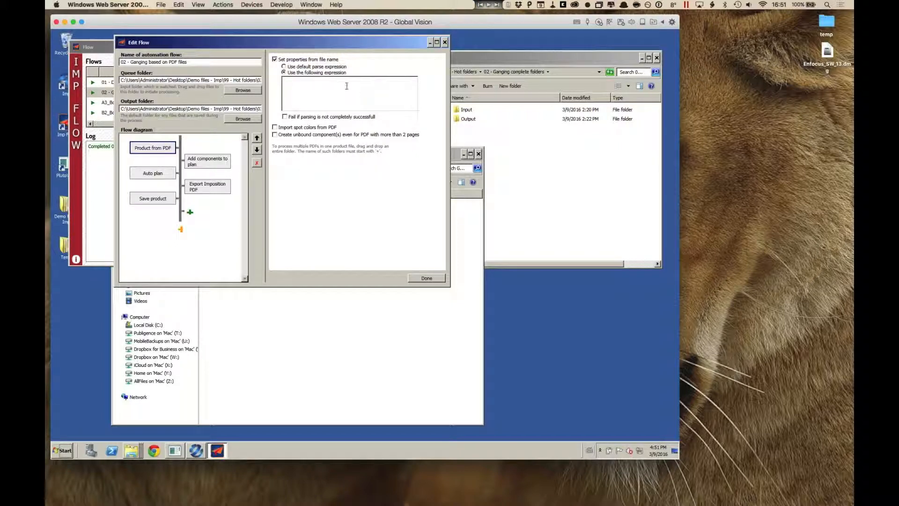
{"action": "left_click", "coordinate": [287, 68]}
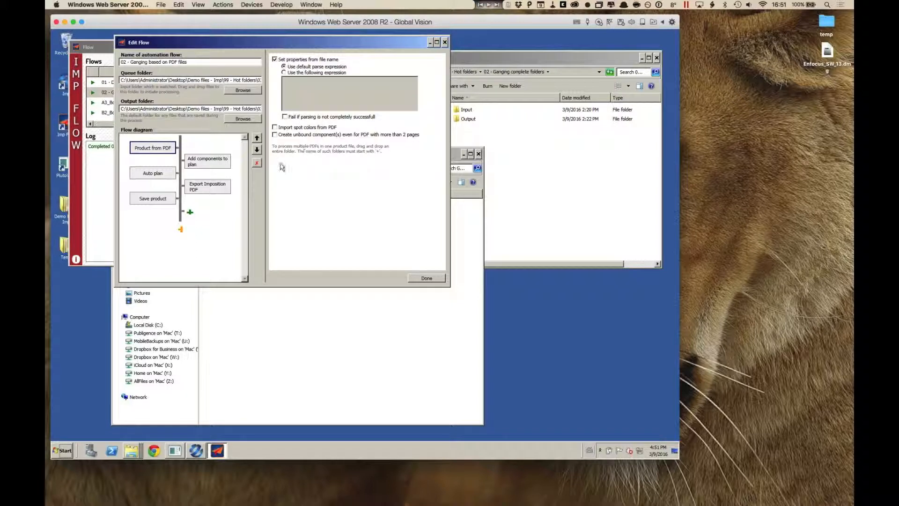
Step: Review the Add components to plan, Auto plan, Export Imposition PDF and Save product settings, and close the flow editor
{"action": "left_click", "coordinate": [201, 165]}
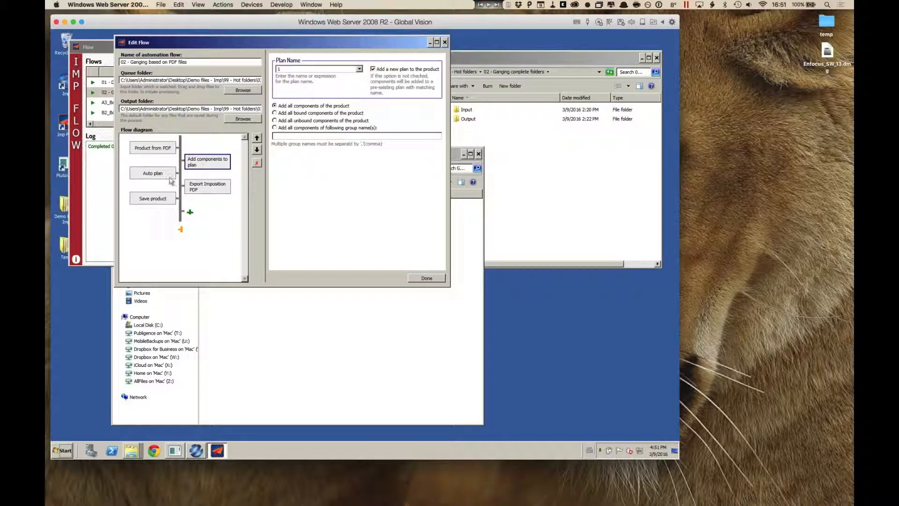
{"action": "left_click", "coordinate": [170, 175]}
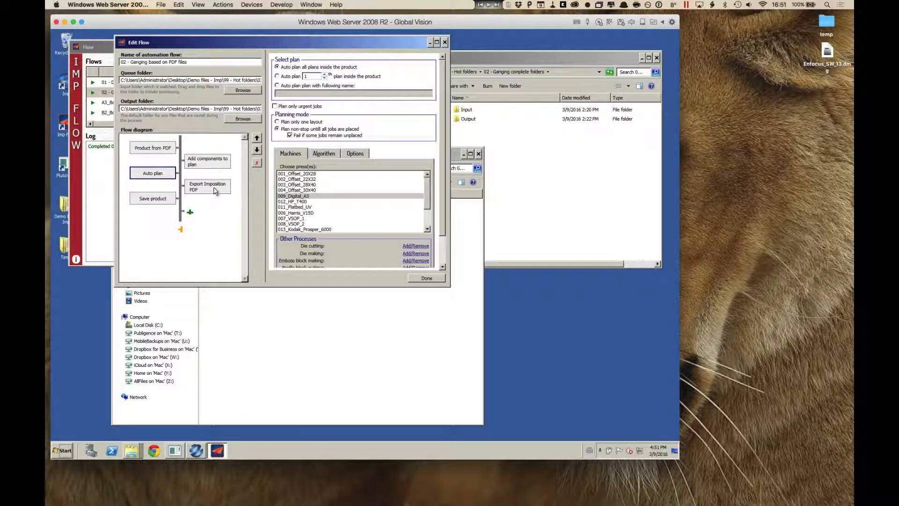
{"action": "left_click", "coordinate": [215, 191]}
{"action": "left_click", "coordinate": [169, 198]}
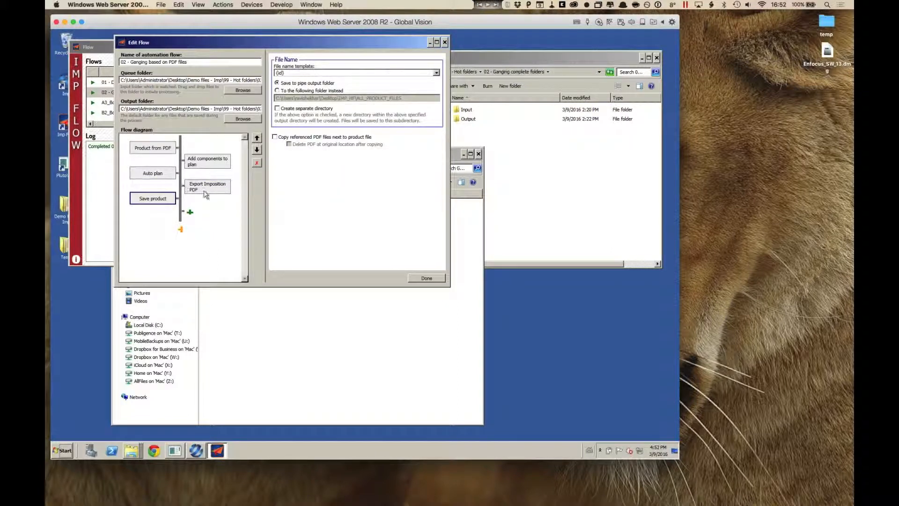
{"action": "left_click", "coordinate": [444, 42]}
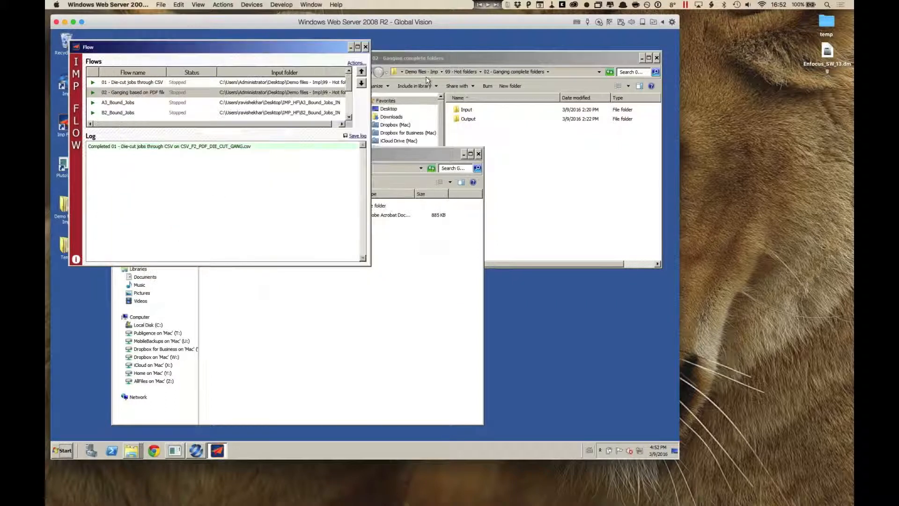
Step: Start the 02 - Ganging based on PDF files flow and drop the Badge_01 PDF into its hot folder's Input subfolder
{"action": "left_click", "coordinate": [93, 93]}
{"action": "left_click", "coordinate": [511, 151]}
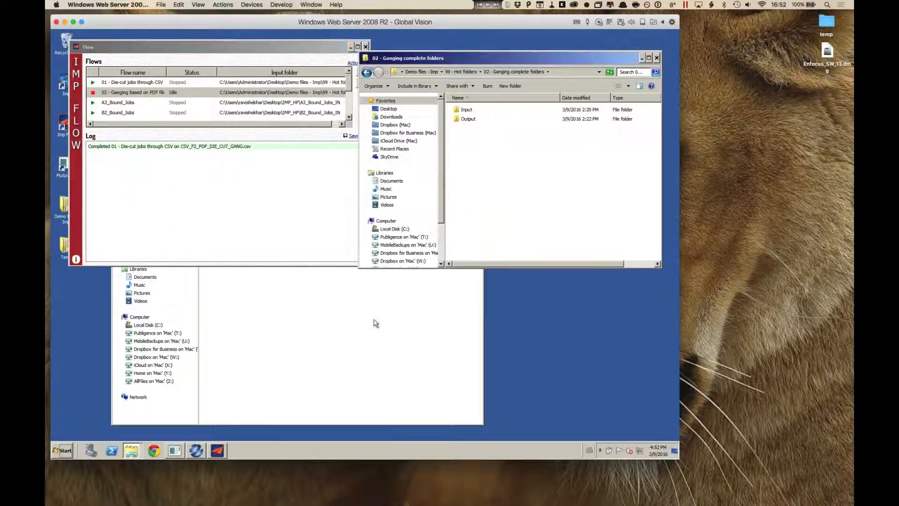
{"action": "left_click", "coordinate": [376, 323]}
{"action": "left_click", "coordinate": [210, 217]}
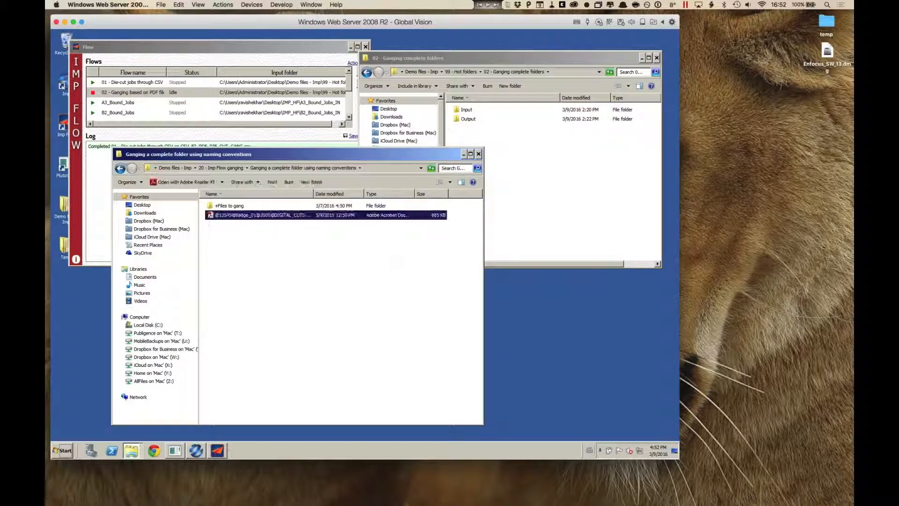
{"action": "left_click_drag", "start_coordinate": [465, 111], "coordinate": [465, 111]}
Step: Check the flow log for the Badge_01 job and open the hot folder's Output subfolder
{"action": "left_click", "coordinate": [239, 139]}
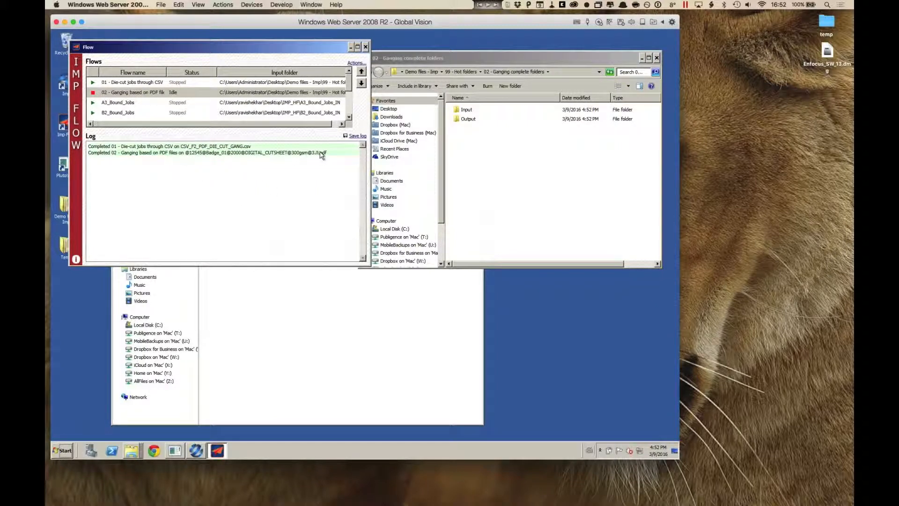
{"action": "left_click", "coordinate": [481, 150]}
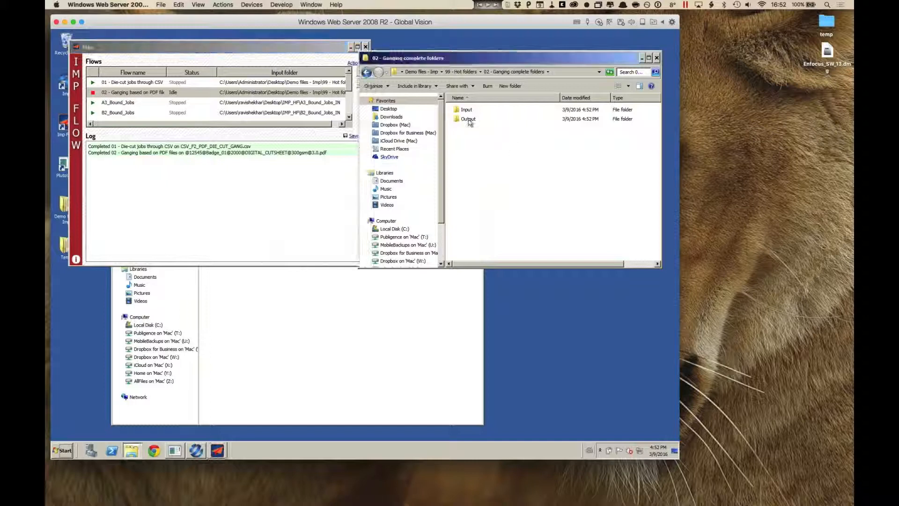
{"action": "double_click", "coordinate": [463, 120]}
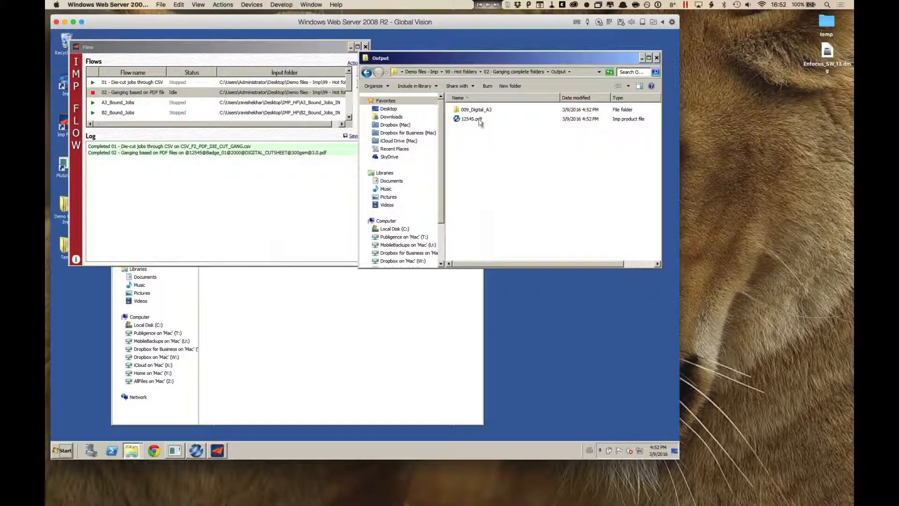
Step: Open 12545_1_223.pdf in the 009_Digital_A3 output folder, inspect the imposed badge sheet, and close Adobe Reader
{"action": "left_click", "coordinate": [460, 112]}
{"action": "double_click", "coordinate": [460, 112]}
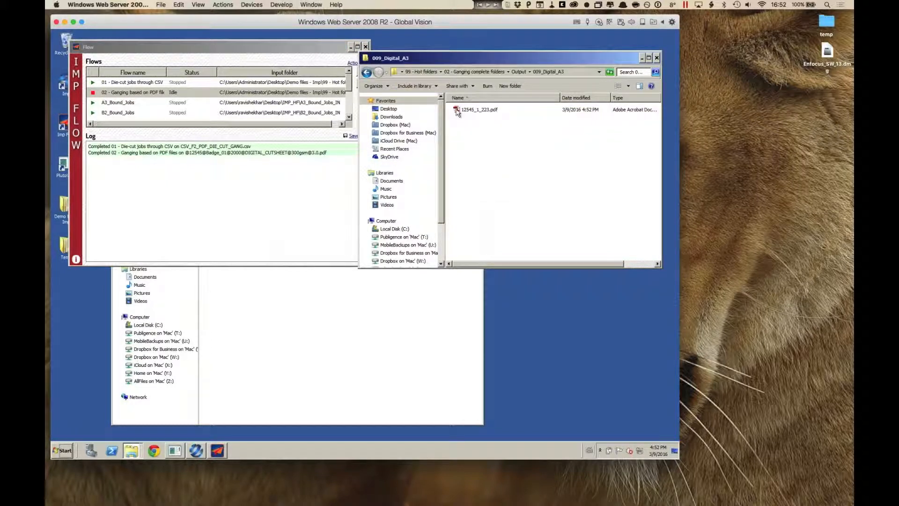
{"action": "double_click", "coordinate": [462, 112]}
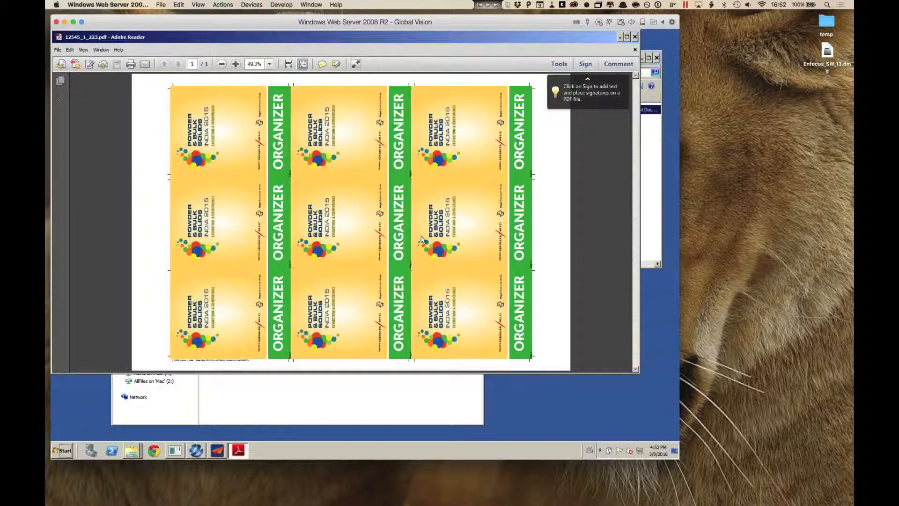
{"action": "left_click", "coordinate": [635, 50]}
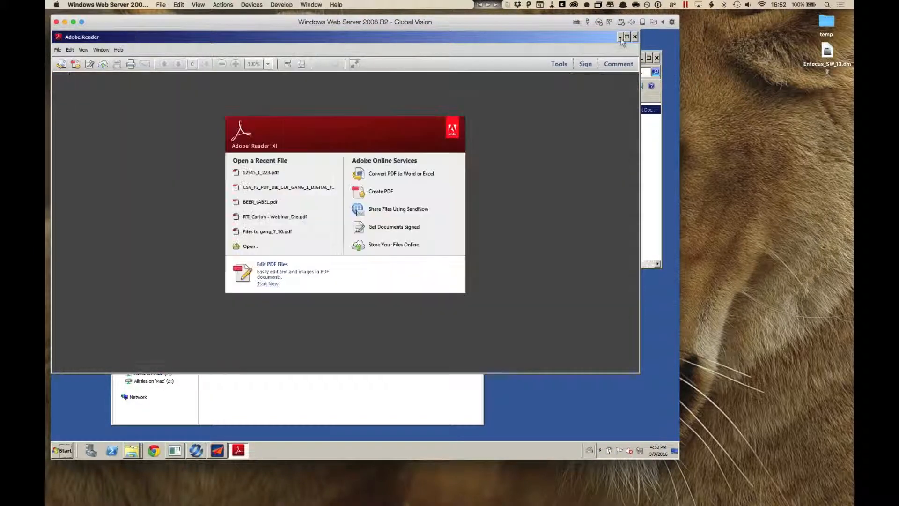
{"action": "left_click", "coordinate": [635, 37]}
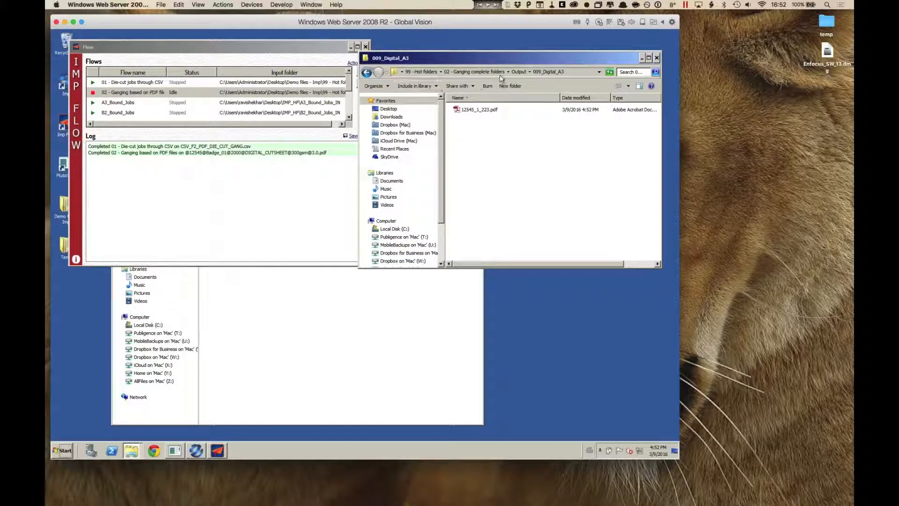
Step: Return to the Output folder and load the product file 12545.pdt in Imp
{"action": "left_click", "coordinate": [517, 72]}
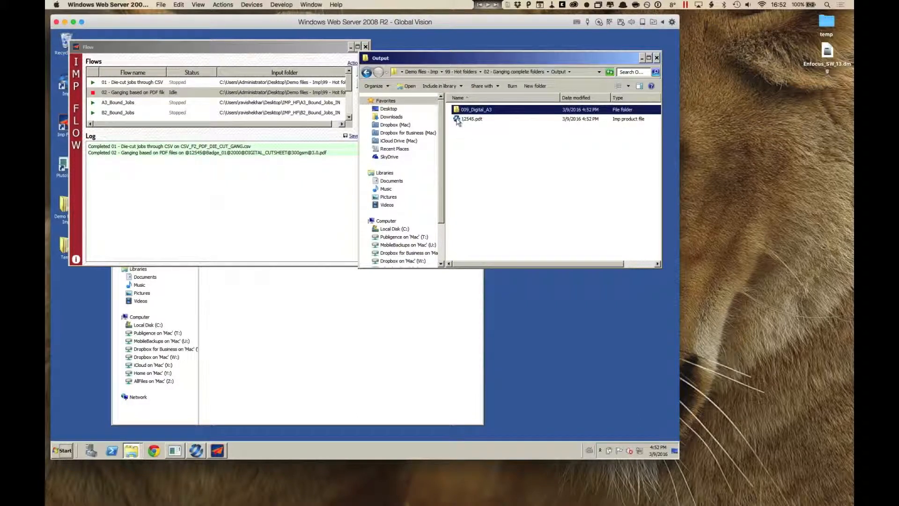
{"action": "left_click", "coordinate": [196, 451]}
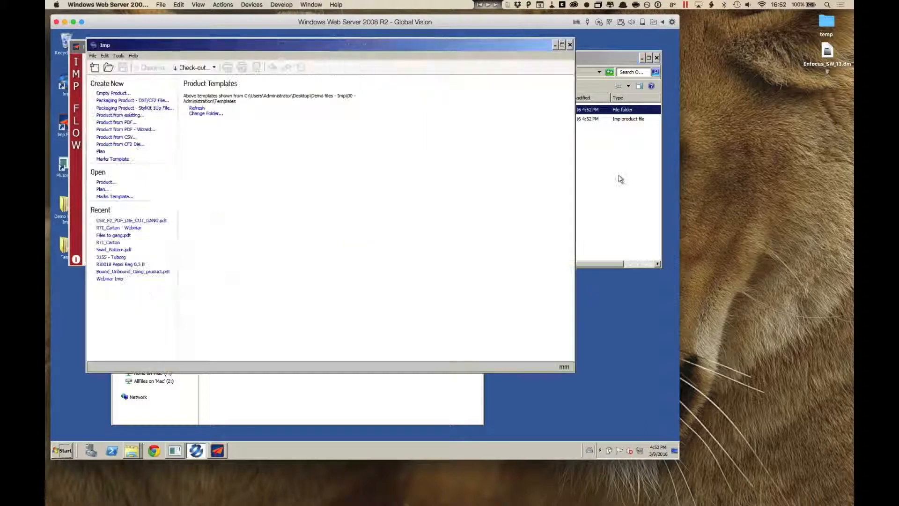
{"action": "left_click", "coordinate": [620, 177]}
{"action": "double_click", "coordinate": [463, 119]}
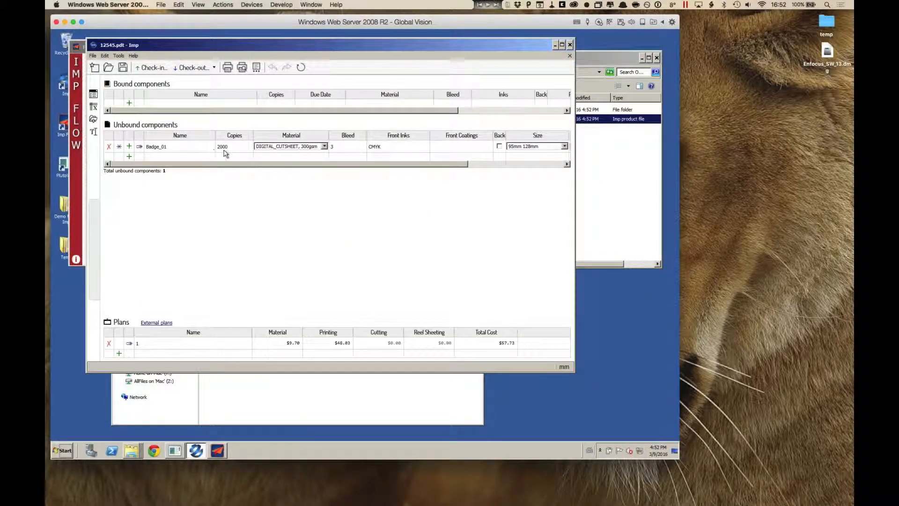
Step: Move the Imp window below the source folder and widen its Name column to compare the PDF's full file name with the component's properties
{"action": "left_click_drag", "start_coordinate": [490, 42], "coordinate": [547, 154]}
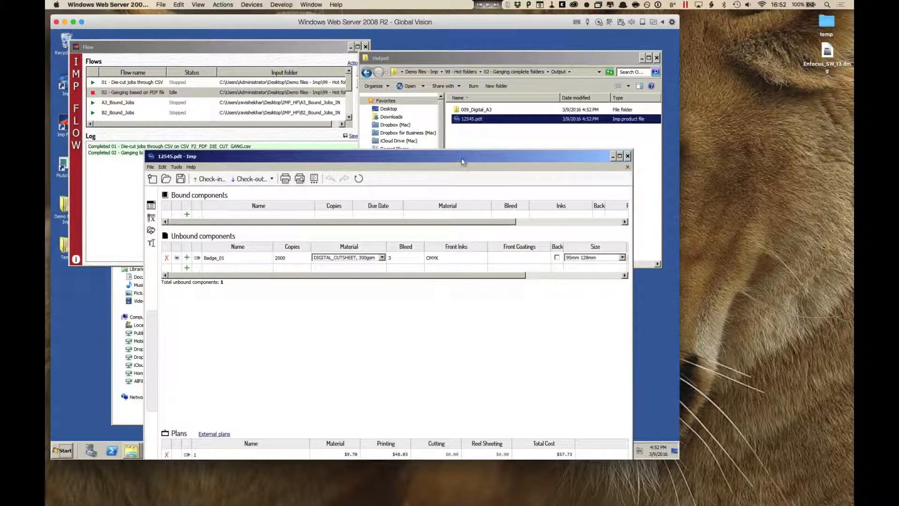
{"action": "left_click_drag", "start_coordinate": [462, 158], "coordinate": [455, 325]}
{"action": "left_click", "coordinate": [400, 295]}
{"action": "left_click_drag", "start_coordinate": [514, 322], "coordinate": [490, 222]}
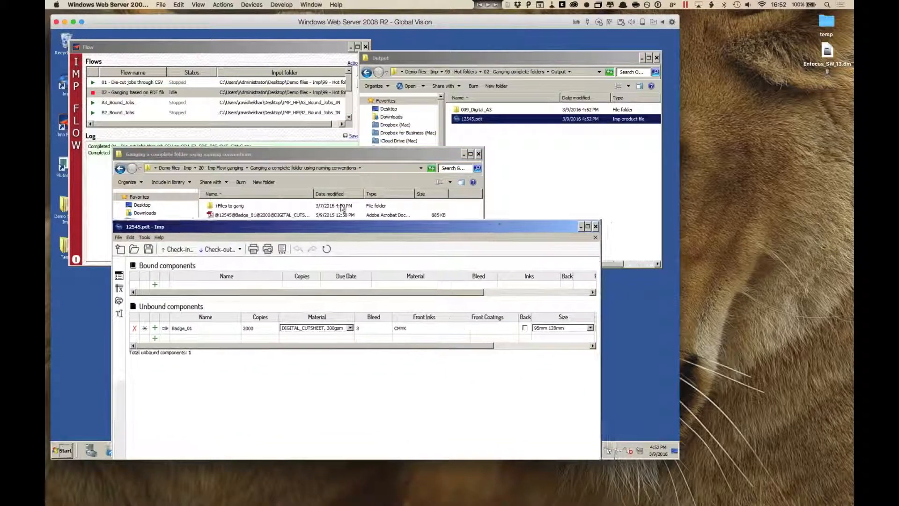
{"action": "left_click_drag", "start_coordinate": [315, 193], "coordinate": [377, 193]}
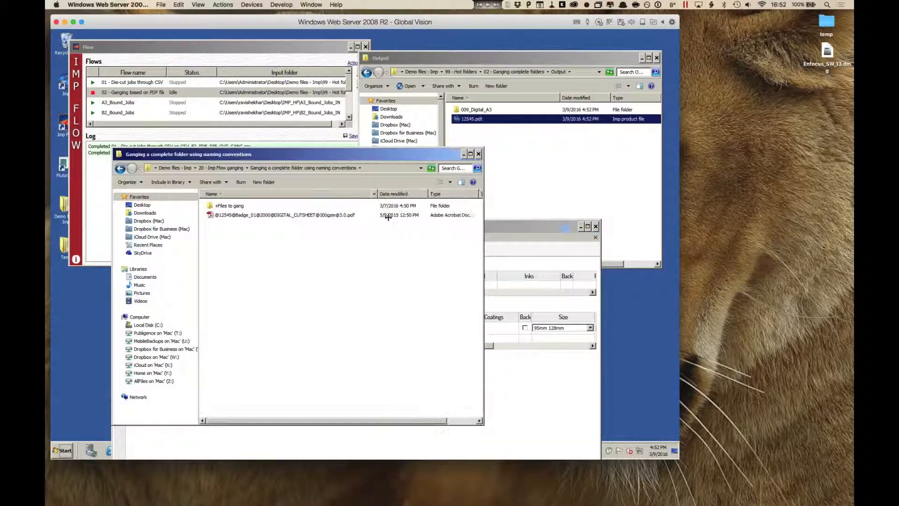
{"action": "left_click", "coordinate": [567, 424]}
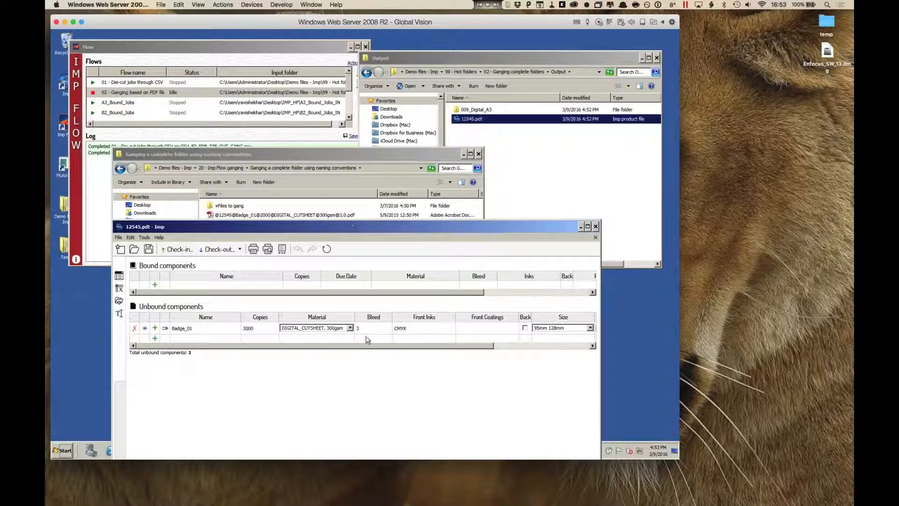
Step: Review the flow log, open 12545_1_223.pdf in the 009_Digital_A3 output folder to inspect the badge sheet, and close Adobe Reader
{"action": "left_click", "coordinate": [324, 50]}
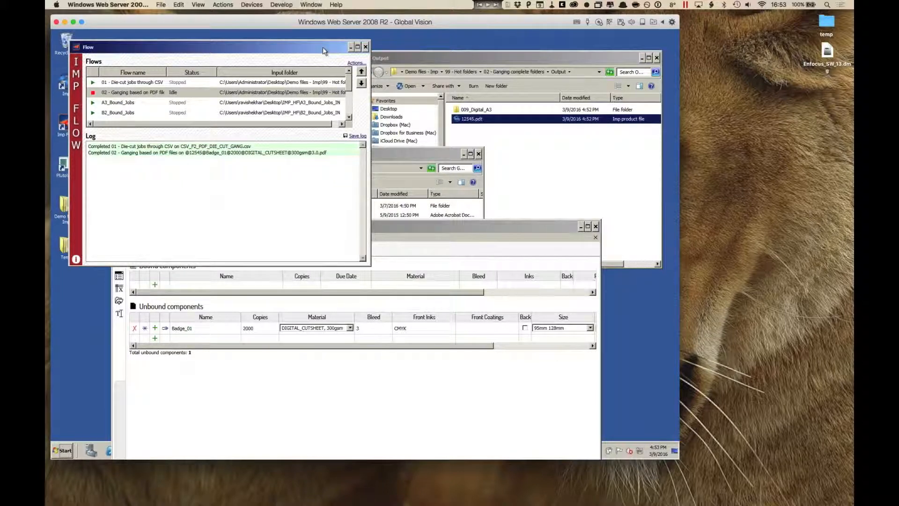
{"action": "left_click", "coordinate": [526, 139]}
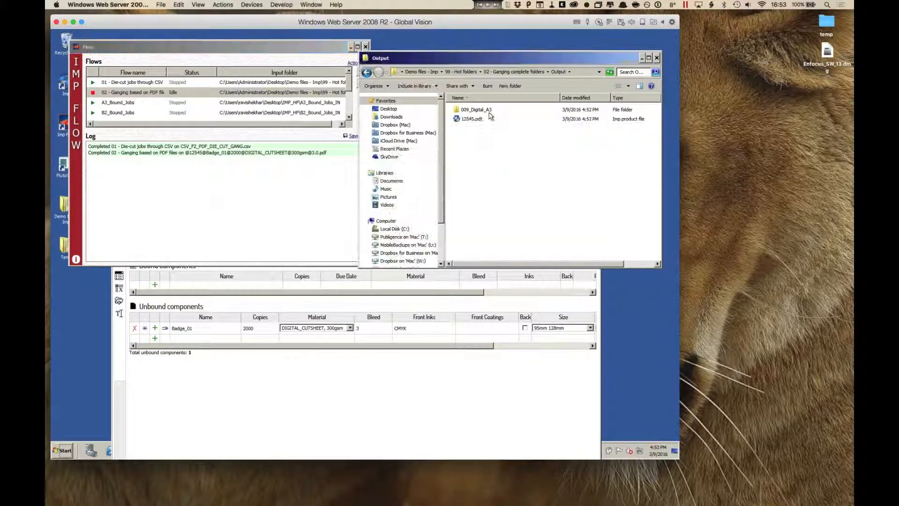
{"action": "double_click", "coordinate": [489, 112]}
{"action": "double_click", "coordinate": [493, 112]}
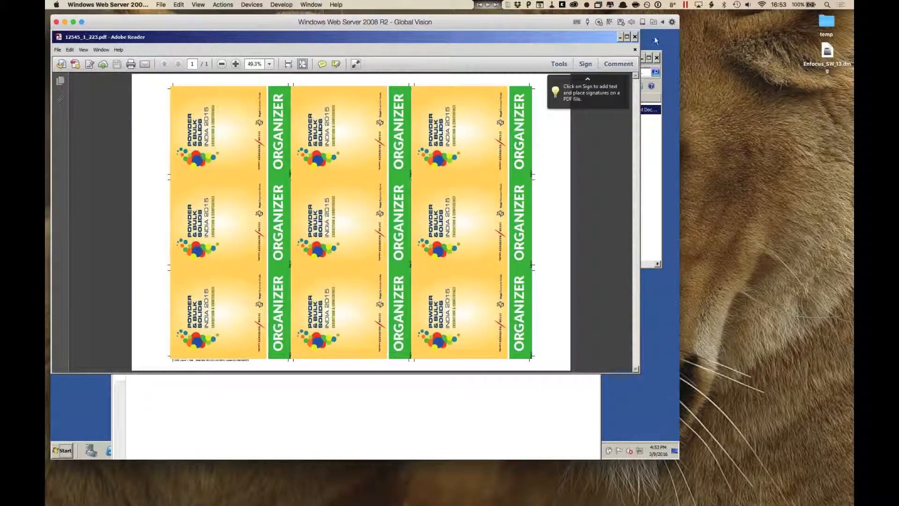
{"action": "left_click", "coordinate": [634, 36]}
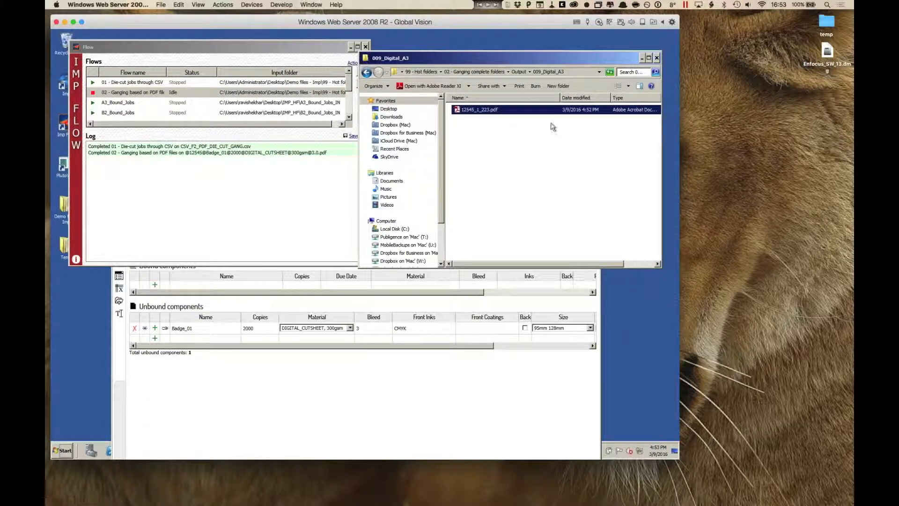
Step: Return to the 02 - Ganging complete folders folder, close the 12545.pdt product, and minimize Imp
{"action": "left_click", "coordinate": [481, 72]}
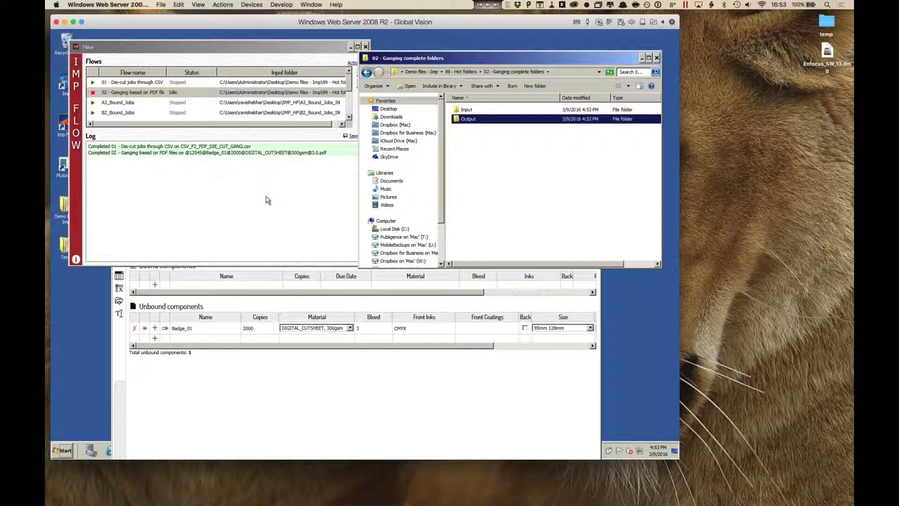
{"action": "left_click", "coordinate": [358, 445]}
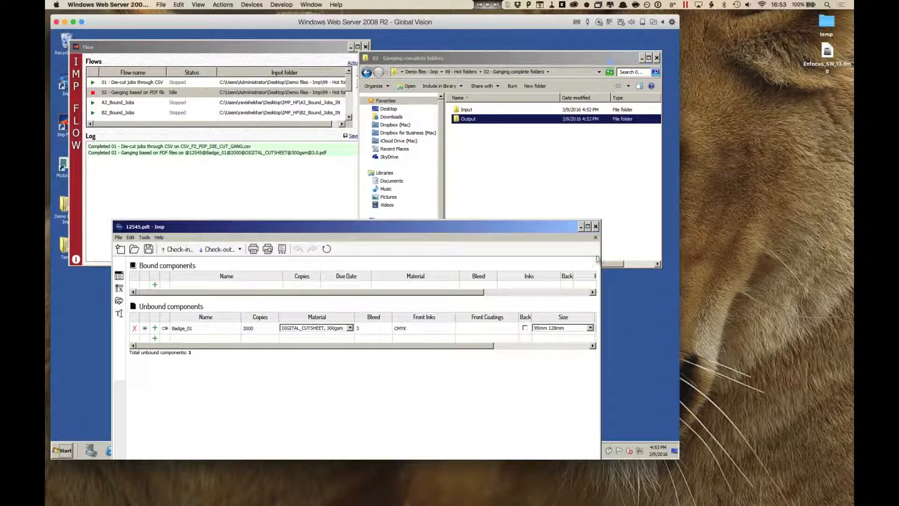
{"action": "left_click", "coordinate": [581, 228]}
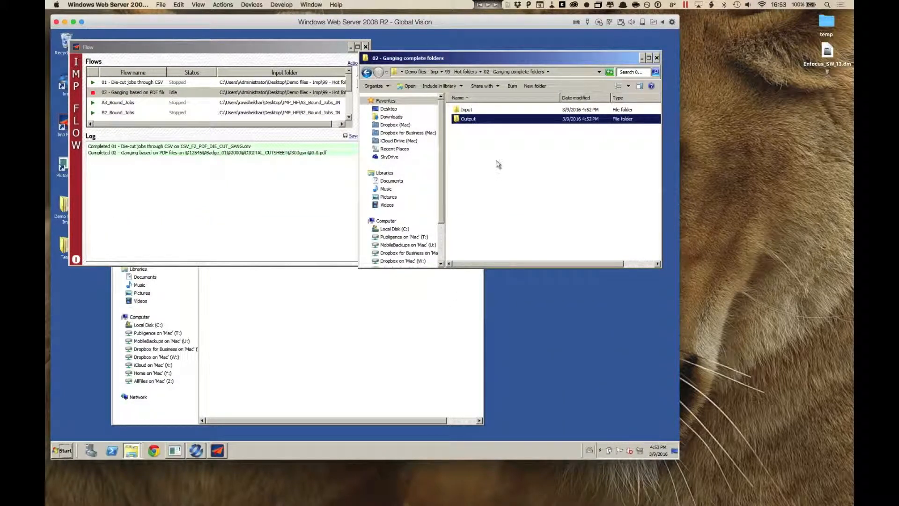
Step: Copy the +Files to gang folder from the source folder into the hot folder's Input subfolder
{"action": "left_click", "coordinate": [467, 110]}
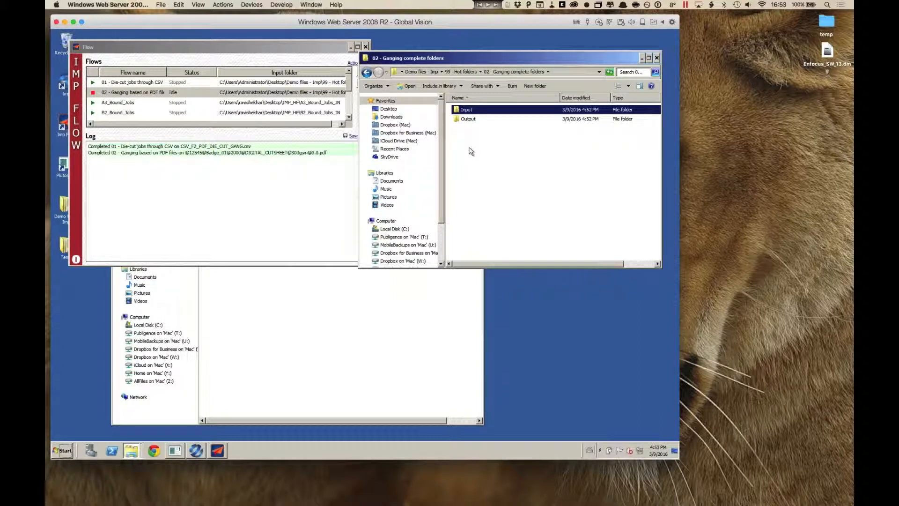
{"action": "left_click", "coordinate": [304, 288]}
{"action": "left_click", "coordinate": [229, 206]}
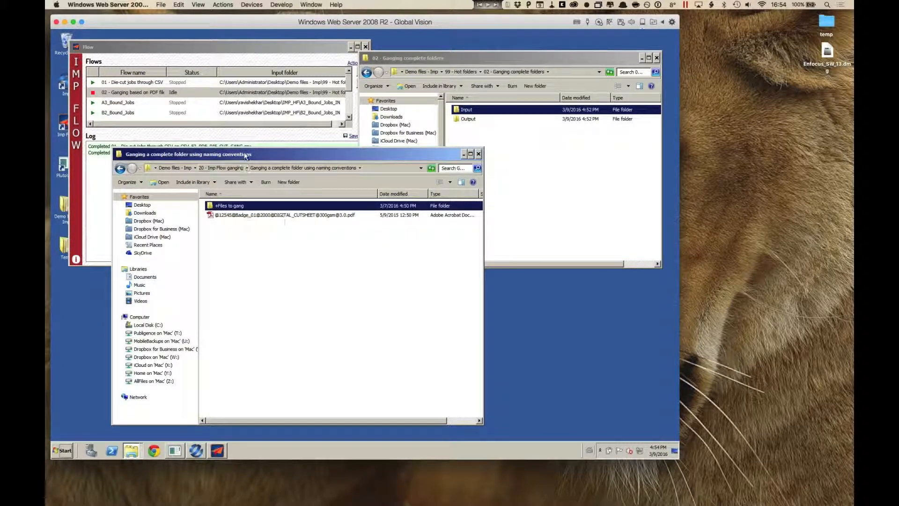
{"action": "left_click_drag", "start_coordinate": [241, 160], "coordinate": [232, 170]}
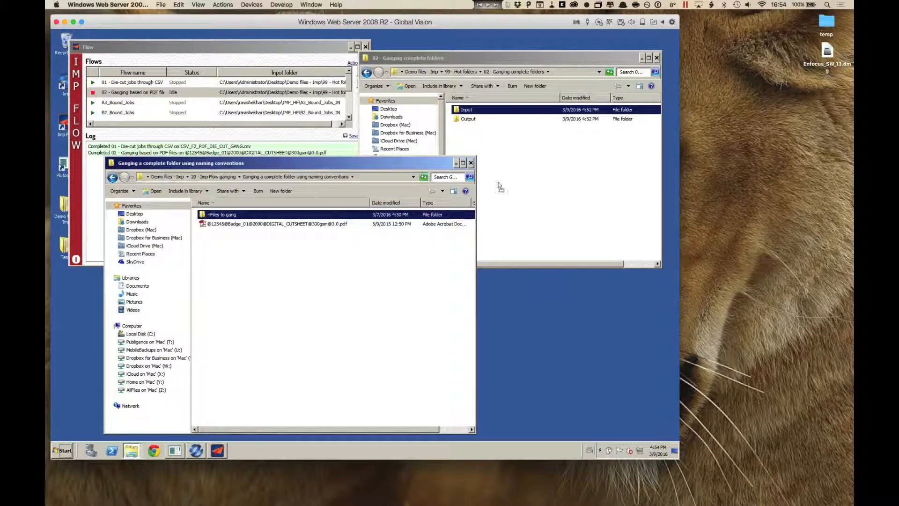
{"action": "left_click", "coordinate": [469, 111]}
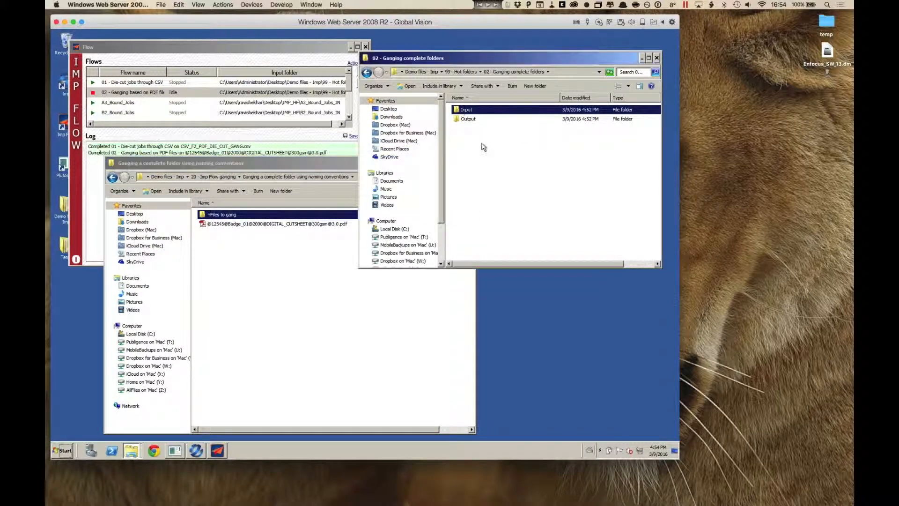
Step: Check the flow log for the +Files to gang job and open the 009_Digital_A3 folder in the hot folder's Output
{"action": "left_click", "coordinate": [265, 147]}
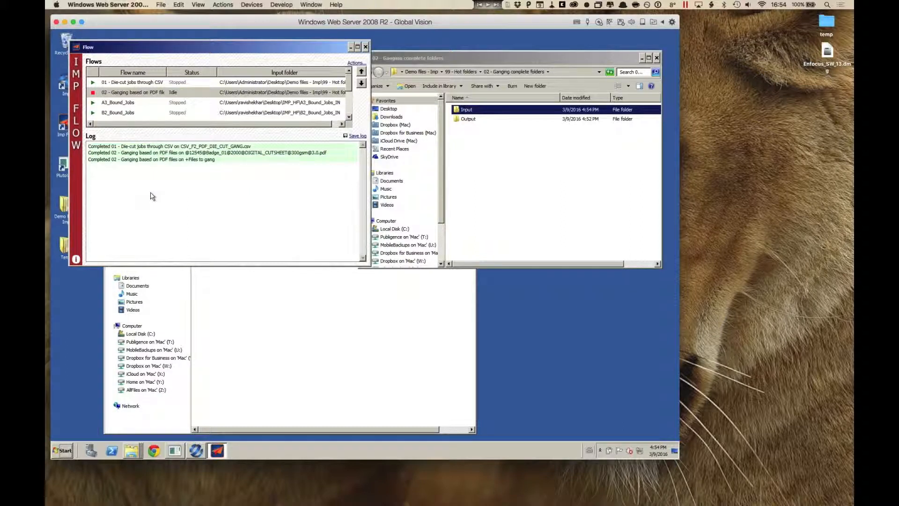
{"action": "left_click", "coordinate": [487, 177]}
{"action": "double_click", "coordinate": [468, 119]}
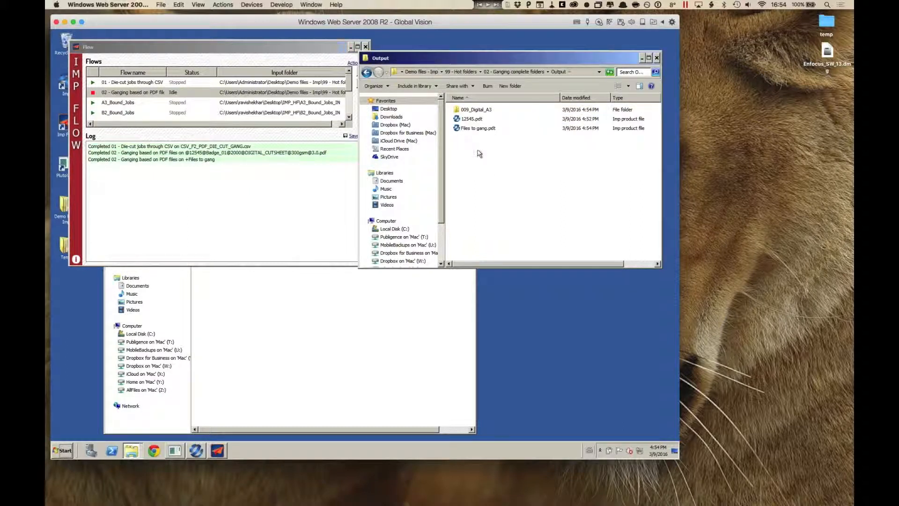
{"action": "double_click", "coordinate": [474, 110]}
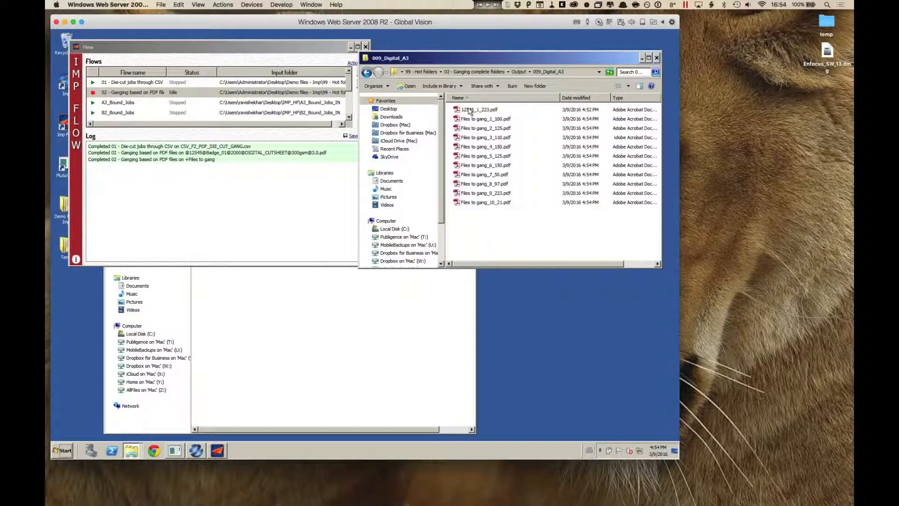
Step: Inspect the imposed sheet in Files to gang_1_100.pdf, close it, and open Files to gang_2_125.pdf
{"action": "left_click", "coordinate": [507, 120]}
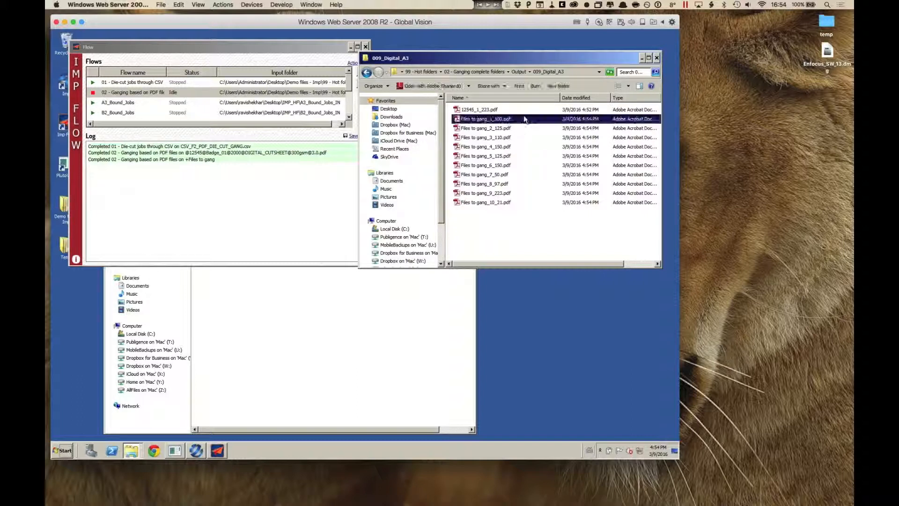
{"action": "double_click", "coordinate": [453, 119]}
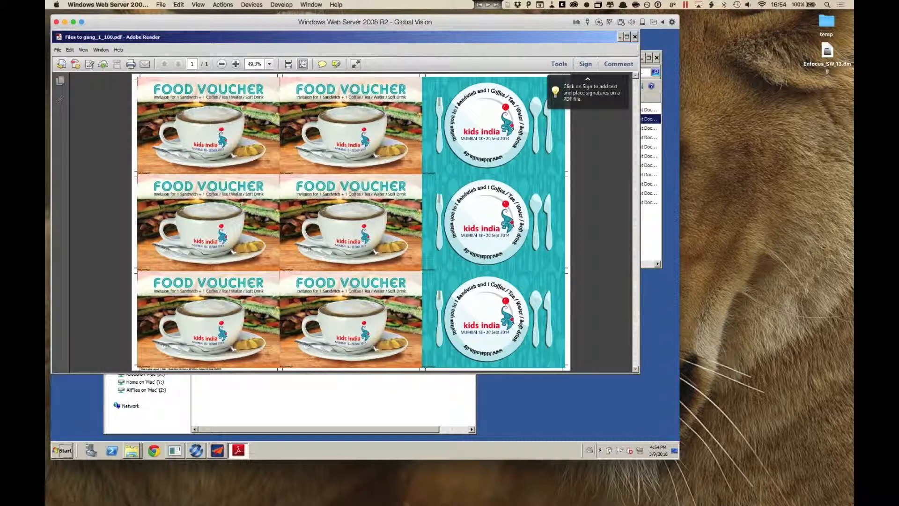
{"action": "left_click", "coordinate": [635, 37]}
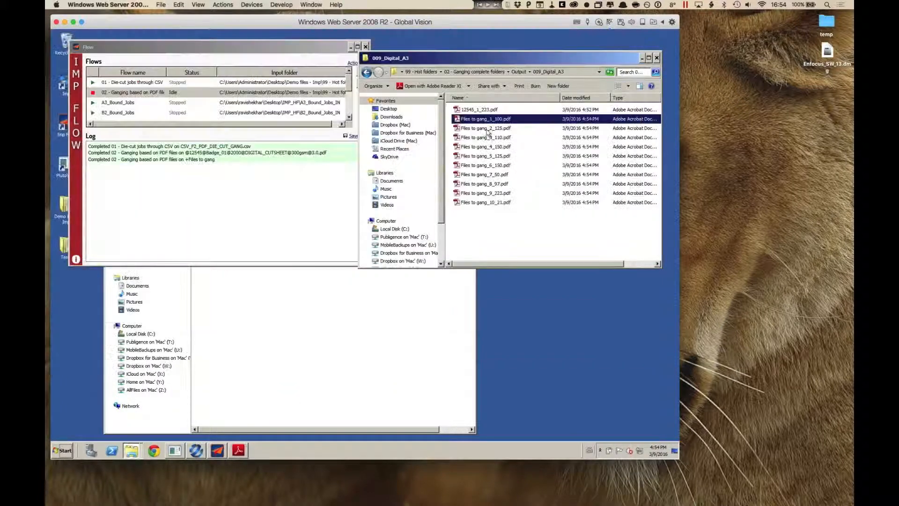
{"action": "left_click", "coordinate": [487, 130]}
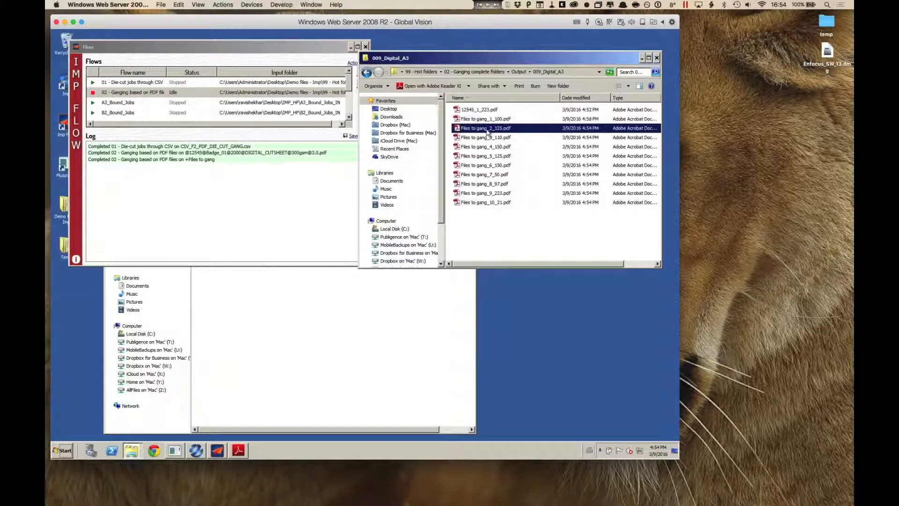
{"action": "double_click", "coordinate": [487, 132]}
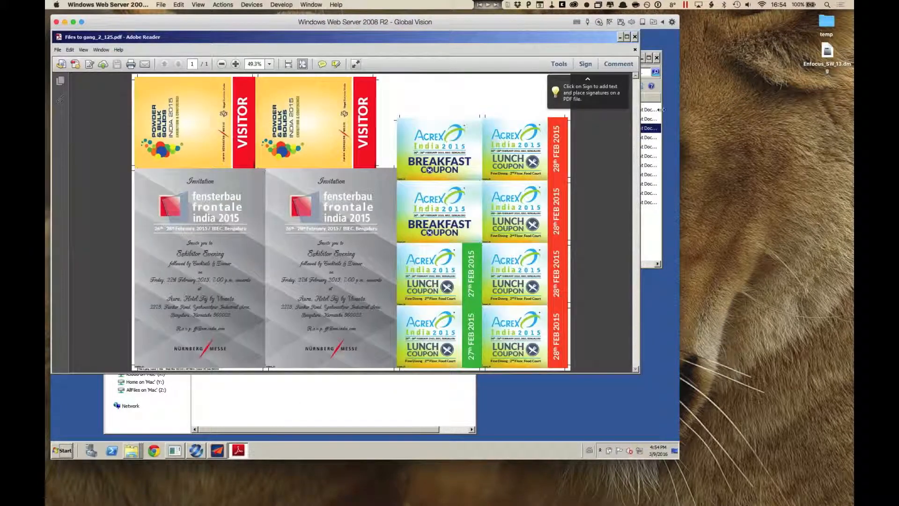
Step: Open Files to gang_3_110.pdf, inspect its imposed leaflet pages, and close both open PDFs
{"action": "left_click", "coordinate": [661, 110]}
{"action": "double_click", "coordinate": [499, 138]}
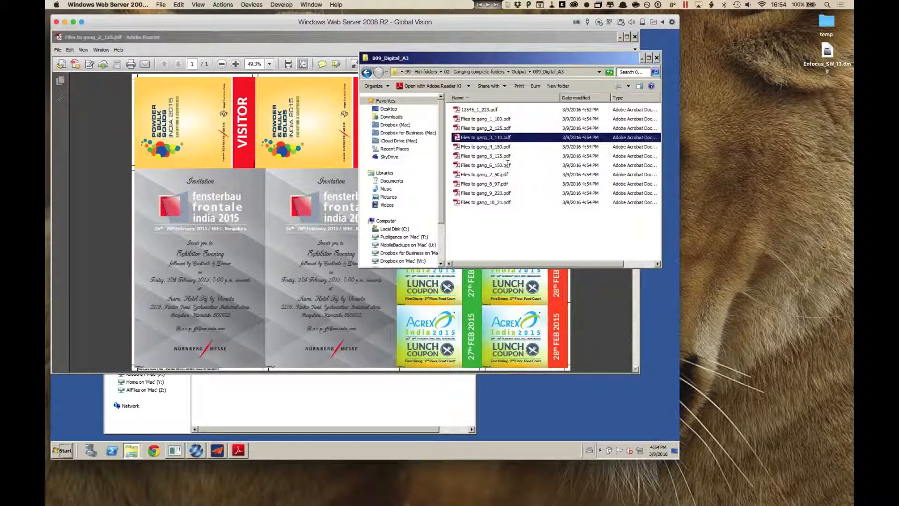
{"action": "left_click_drag", "start_coordinate": [649, 212], "coordinate": [653, 234]}
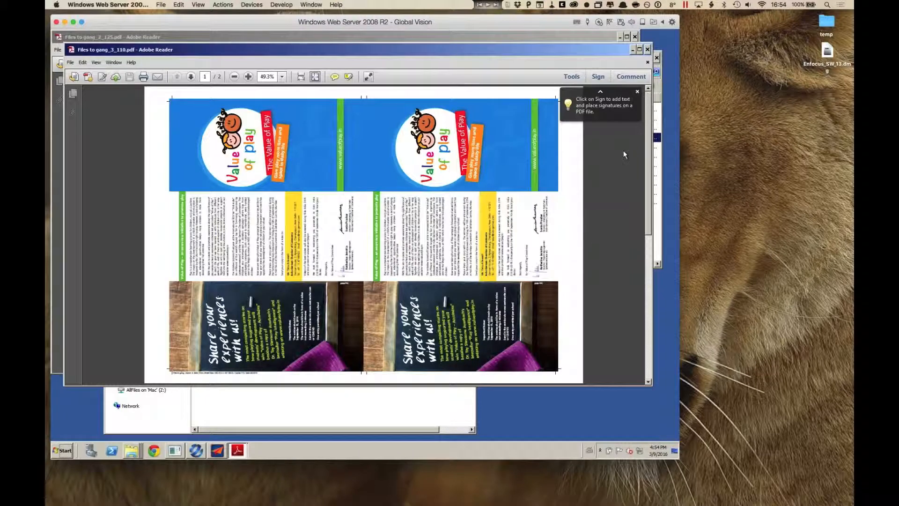
{"action": "left_click", "coordinate": [647, 65]}
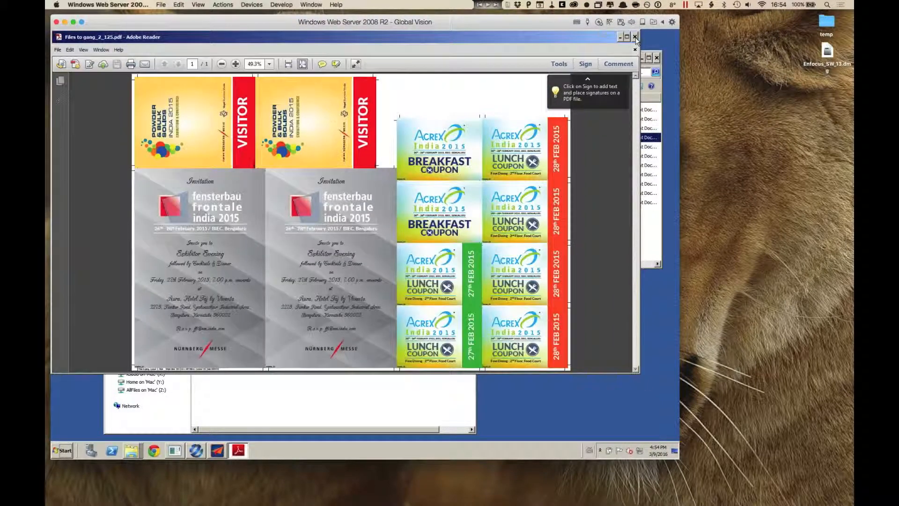
{"action": "left_click", "coordinate": [635, 36]}
Step: Stop the 02 - Ganging based on PDF files flow and open the source folder +Files to gang
{"action": "left_click", "coordinate": [263, 193]}
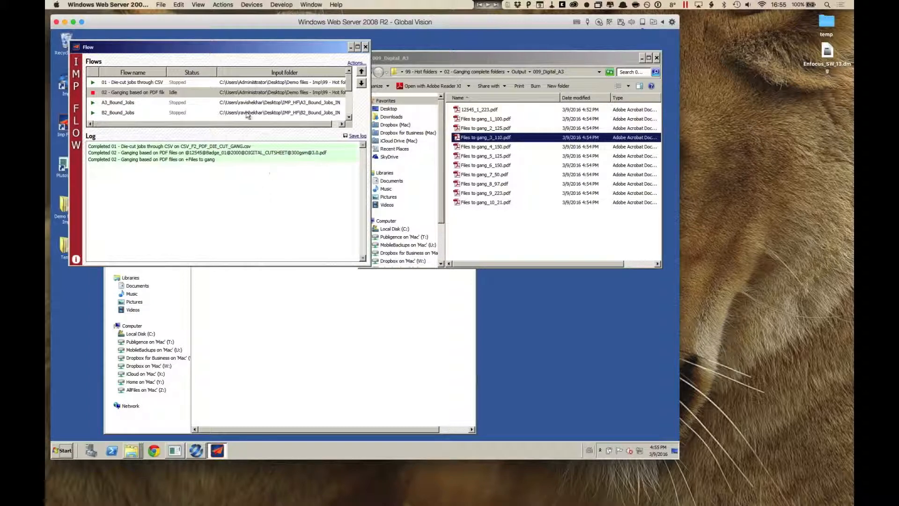
{"action": "left_click", "coordinate": [92, 93]}
{"action": "left_click", "coordinate": [267, 305]}
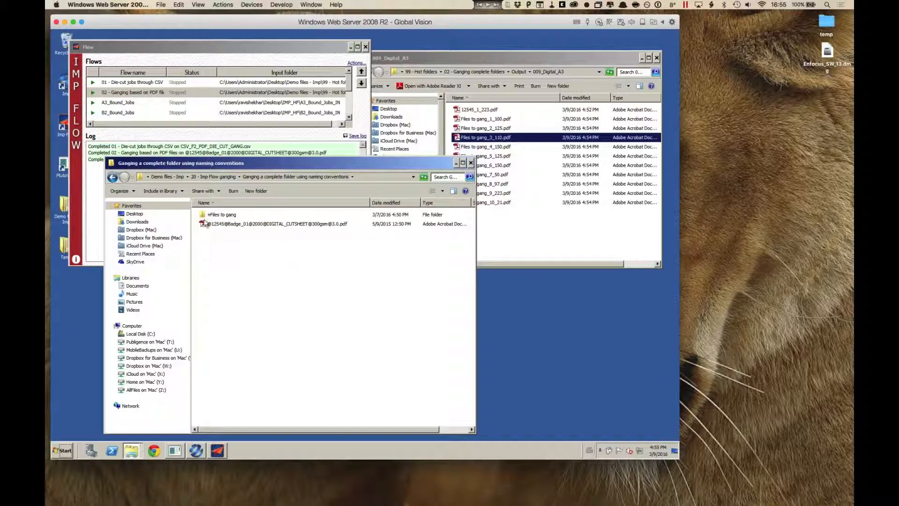
{"action": "left_click", "coordinate": [207, 217]}
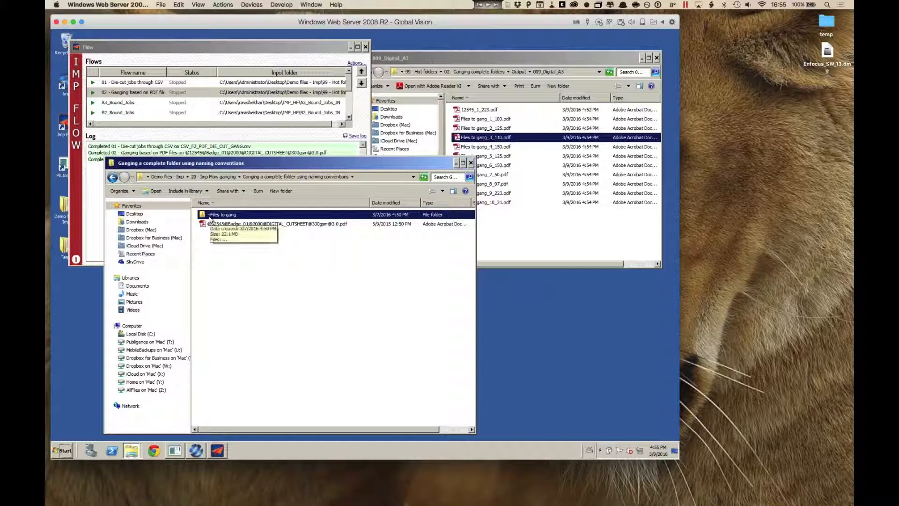
{"action": "double_click", "coordinate": [207, 216]}
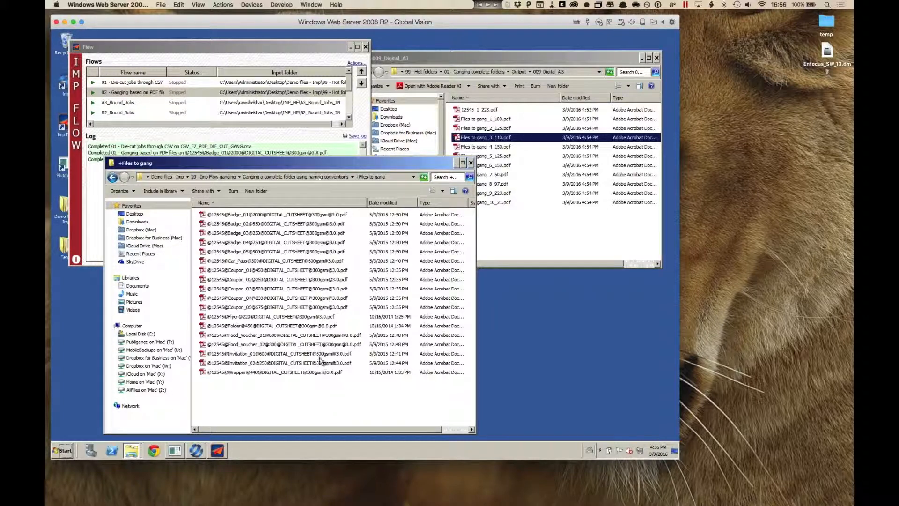
Step: Change the bleed value in the Coupon_03 PDF's file name to 5.0 and select the 02 flow in the Flow window
{"action": "left_click", "coordinate": [337, 289]}
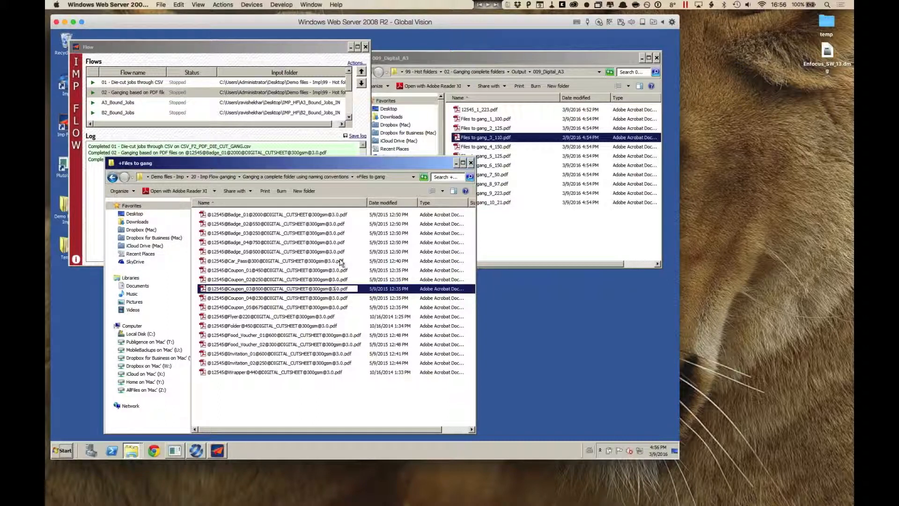
{"action": "key", "text": "BackSpace"}
{"action": "type", "text": "5"}
{"action": "key", "text": "Return"}
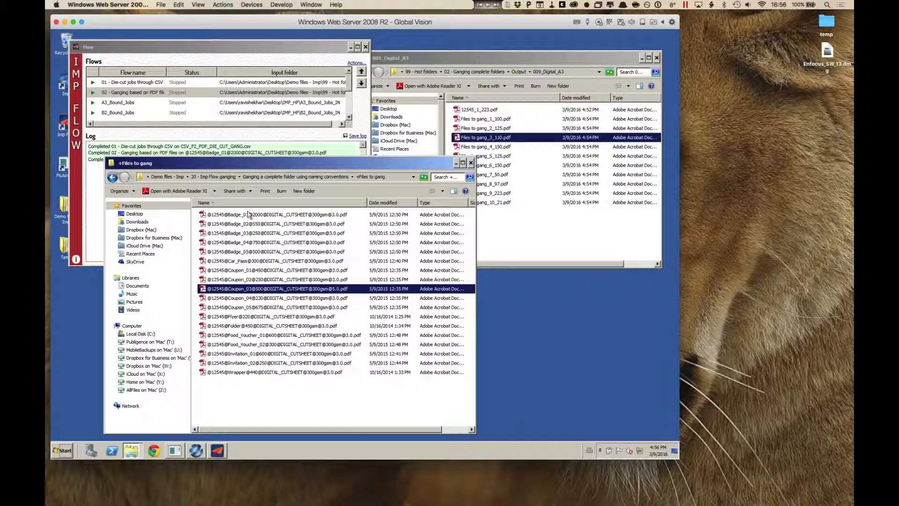
{"action": "left_click", "coordinate": [258, 94]}
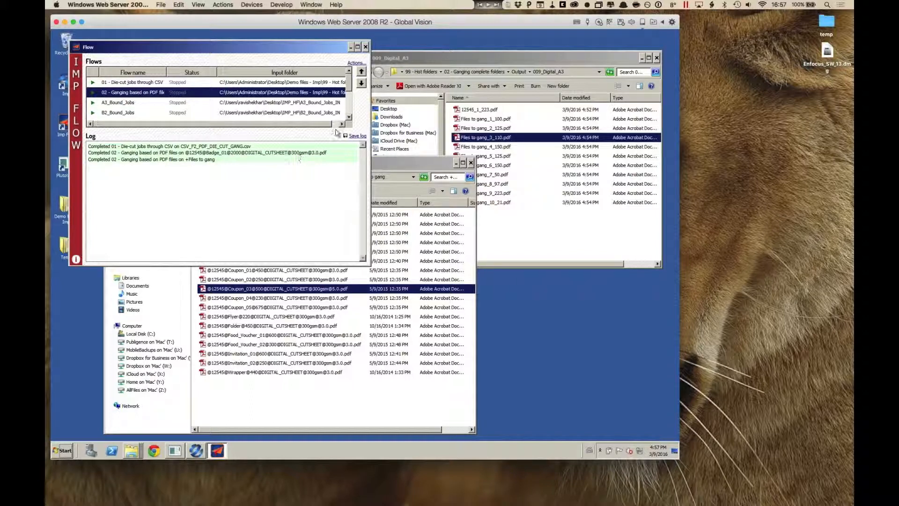
Step: Switch to the Imp - irregular jobs presentation in PowerPoint, enlarge its window, and go to slide 16, Summary
{"action": "key", "text": "super+Tab"}
{"action": "key", "text": "super+Tab"}
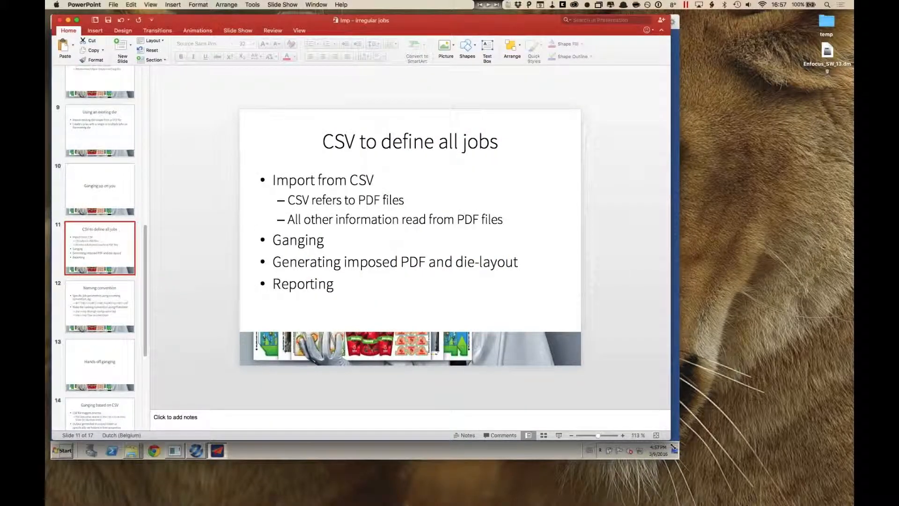
{"action": "left_click_drag", "start_coordinate": [673, 446], "coordinate": [712, 495]}
{"action": "scroll", "coordinate": [103, 328], "scroll_direction": "down", "scroll_amount": 6}
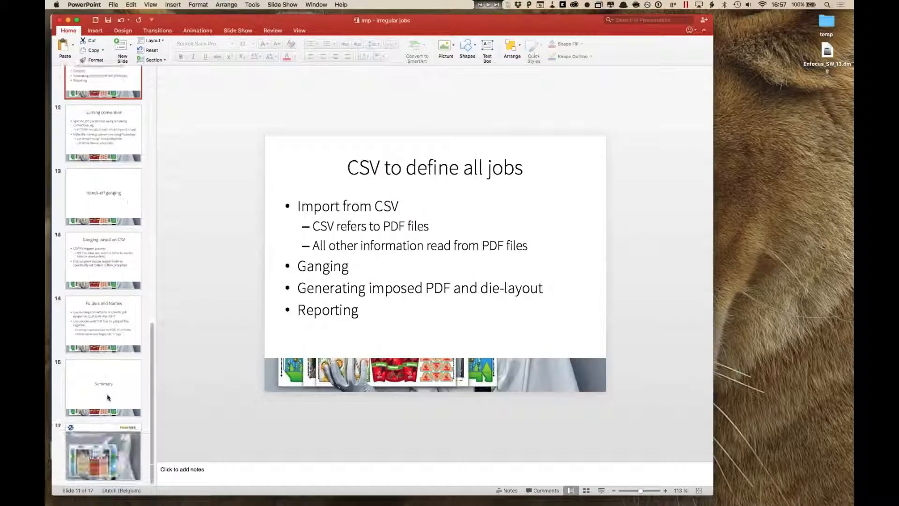
{"action": "left_click", "coordinate": [106, 398]}
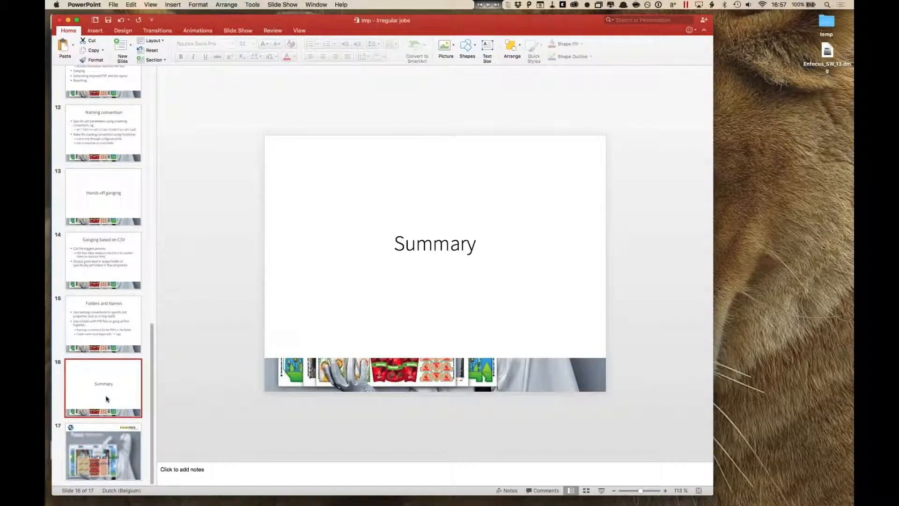